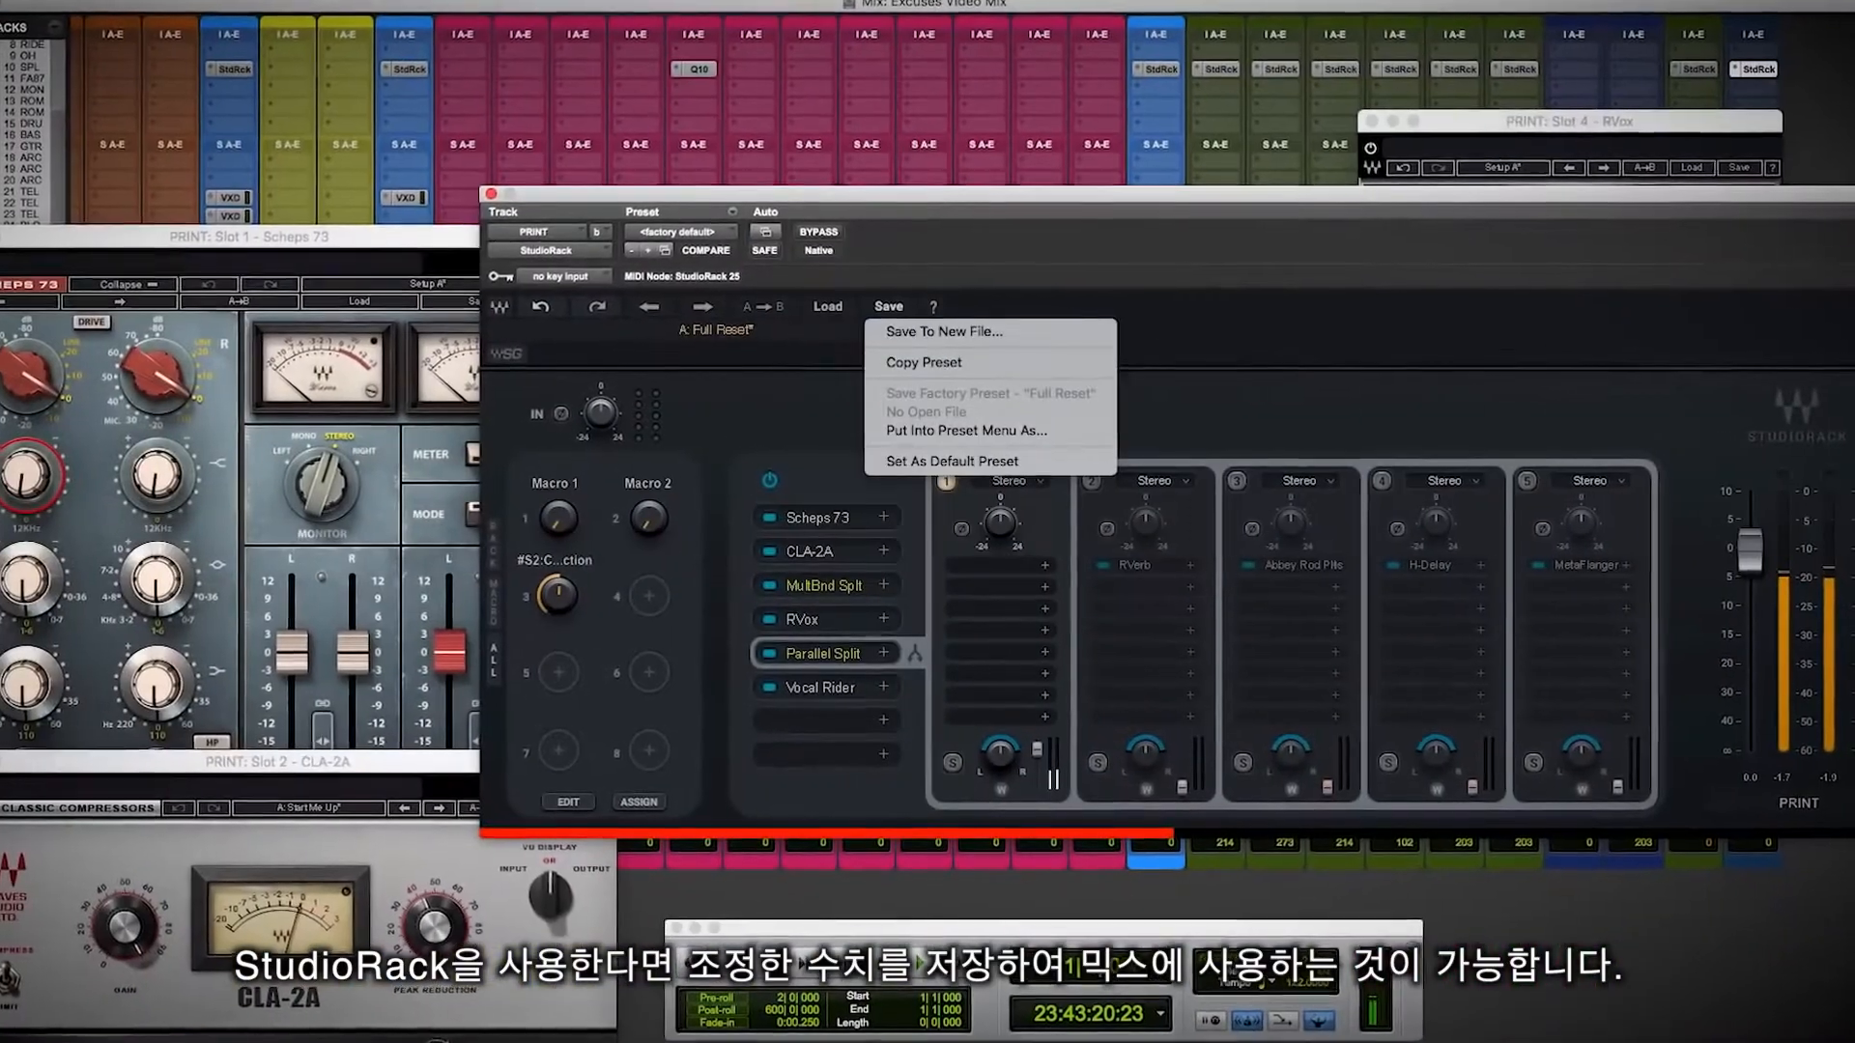
Save the current rack settings into the preset menu under the name My Vox.
{"action": "left_click", "coordinate": [966, 431]}
{"action": "type", "text": "My Vox"}
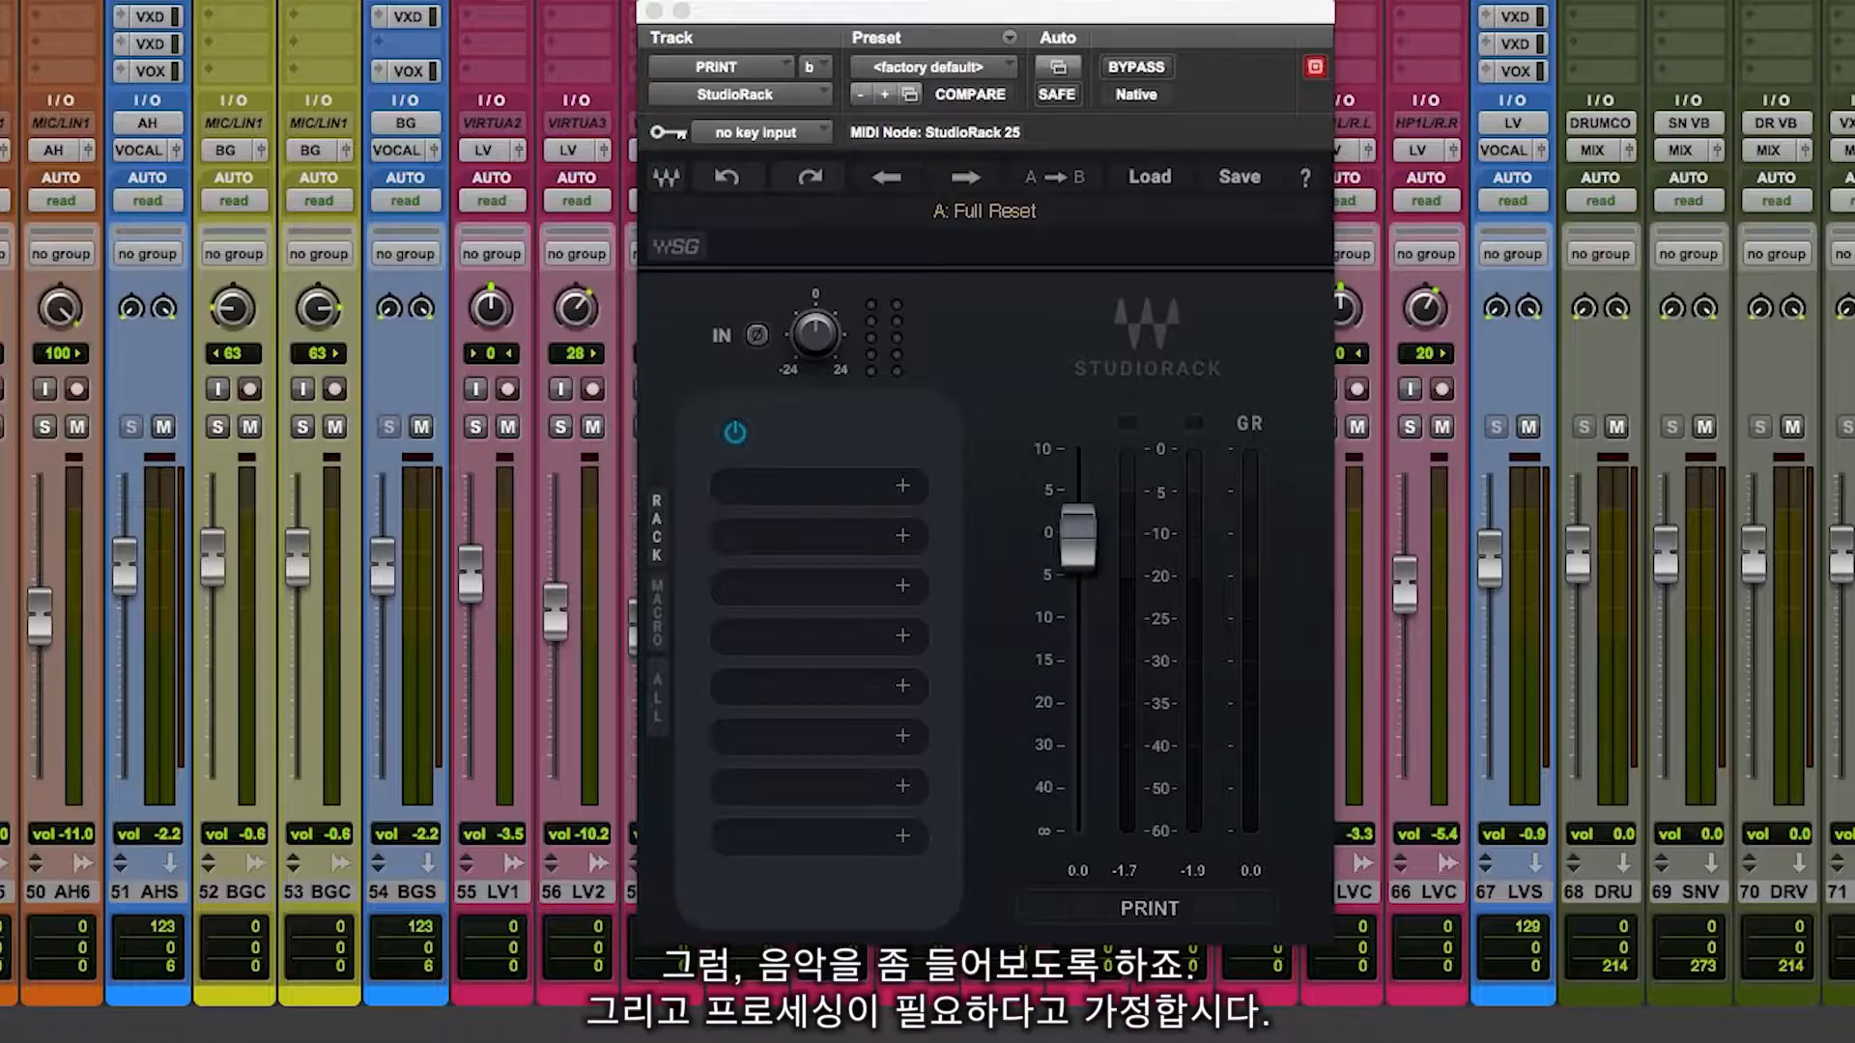
Insert Scheps 73 in the rack's first slot and move its plugin window higher beside the rack.
{"action": "left_click", "coordinate": [903, 486]}
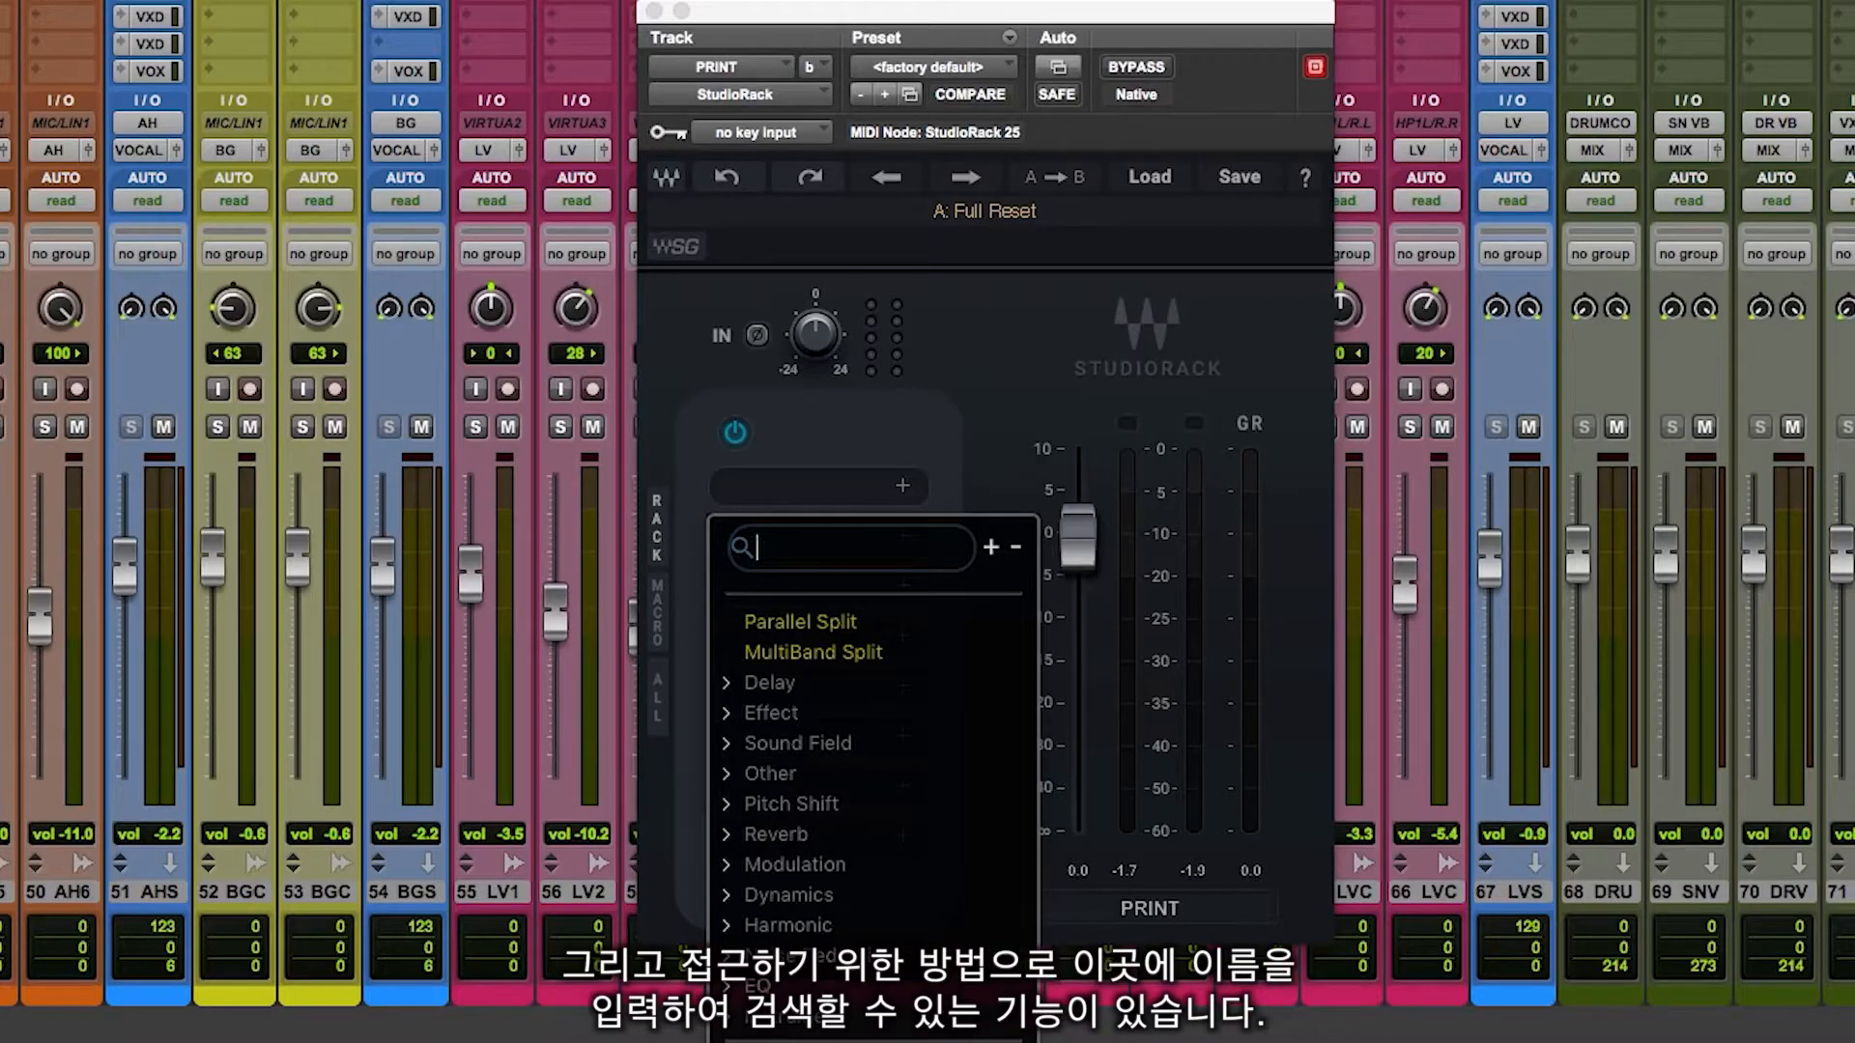
{"action": "type", "text": "sch"}
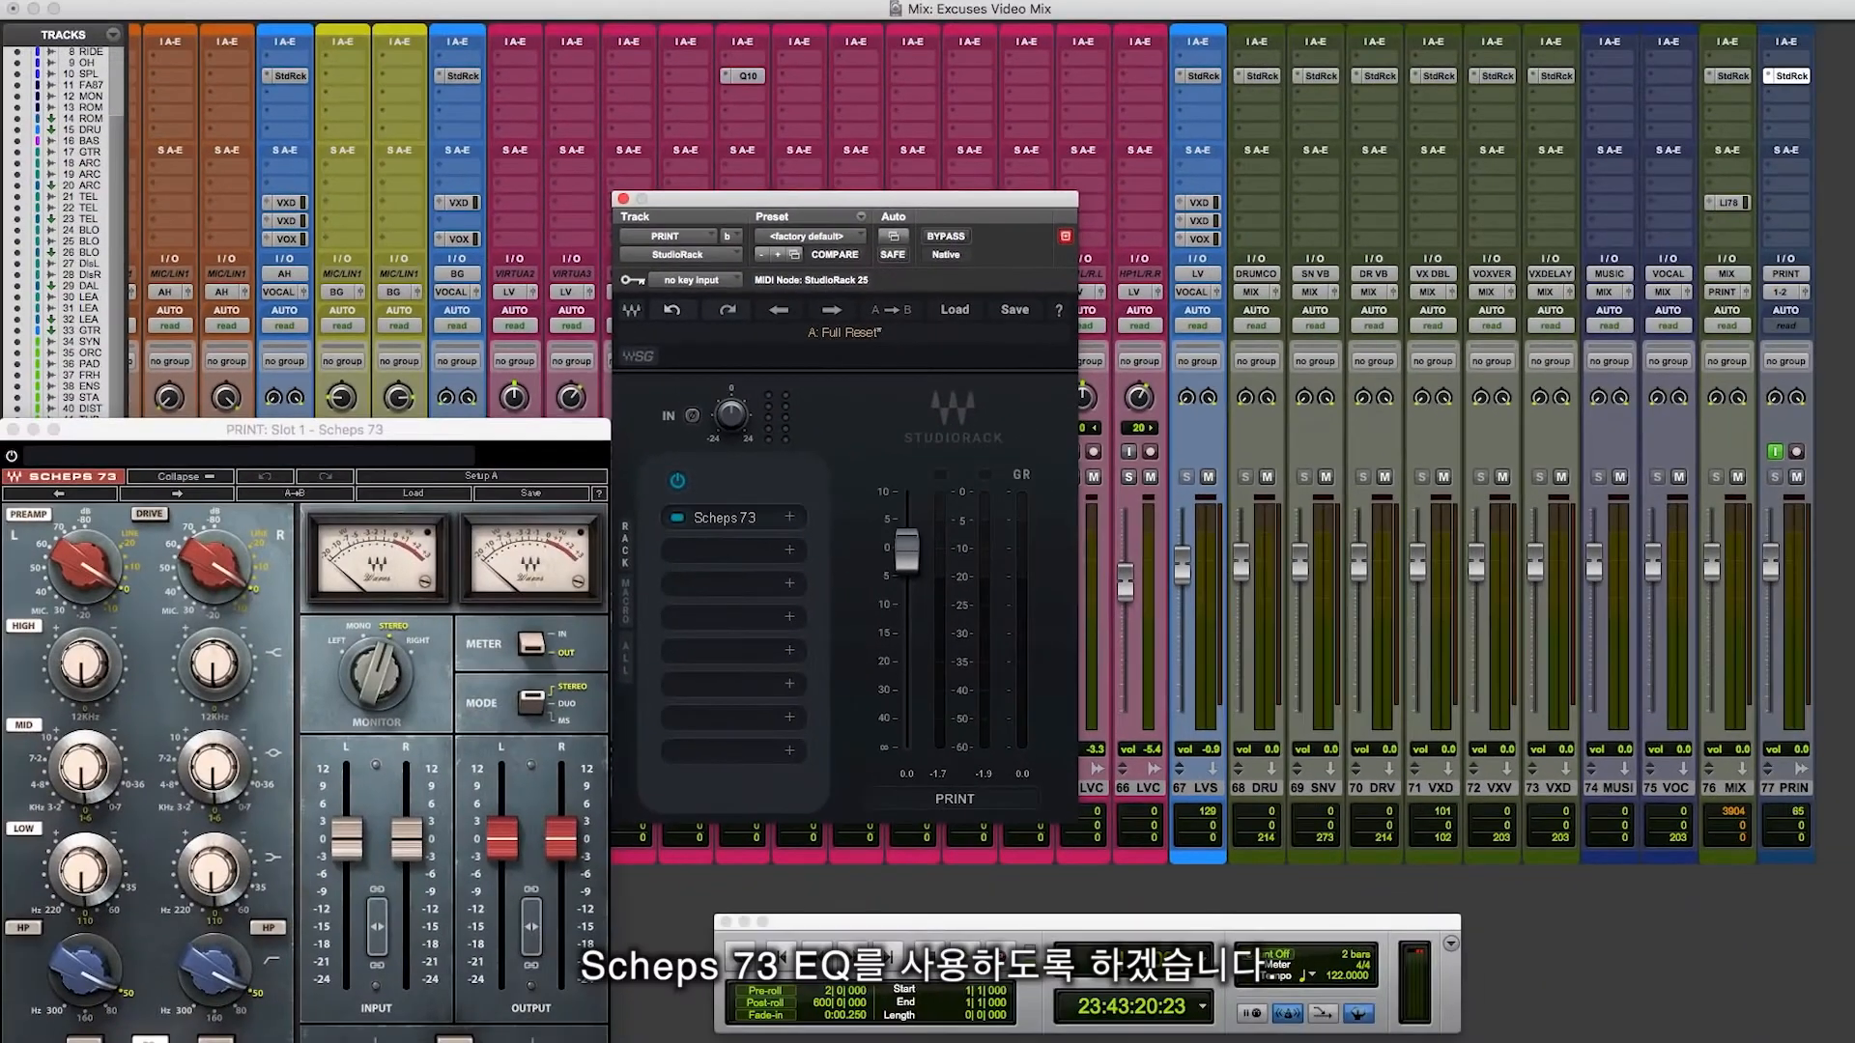
{"action": "left_click_drag", "start_coordinate": [305, 430], "coordinate": [297, 242]}
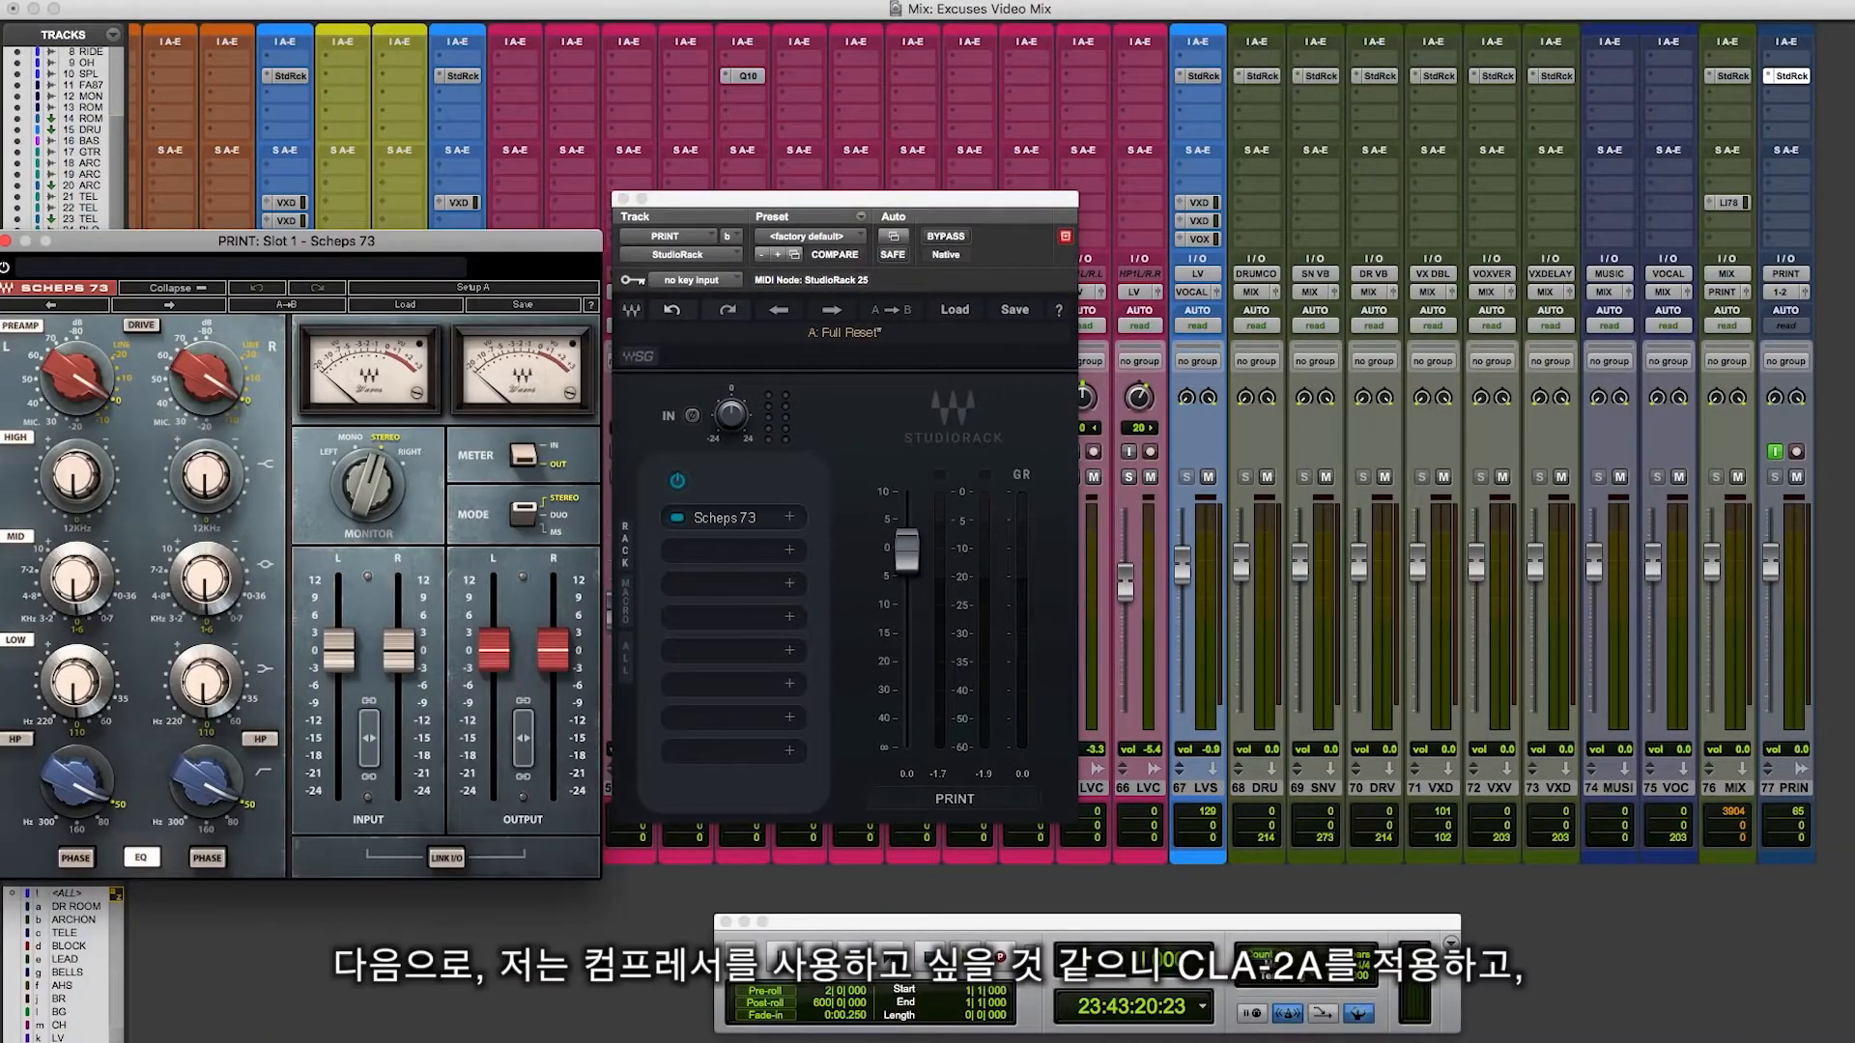
Insert the CLA-2A compressor in the rack's second slot.
{"action": "left_click", "coordinate": [734, 551]}
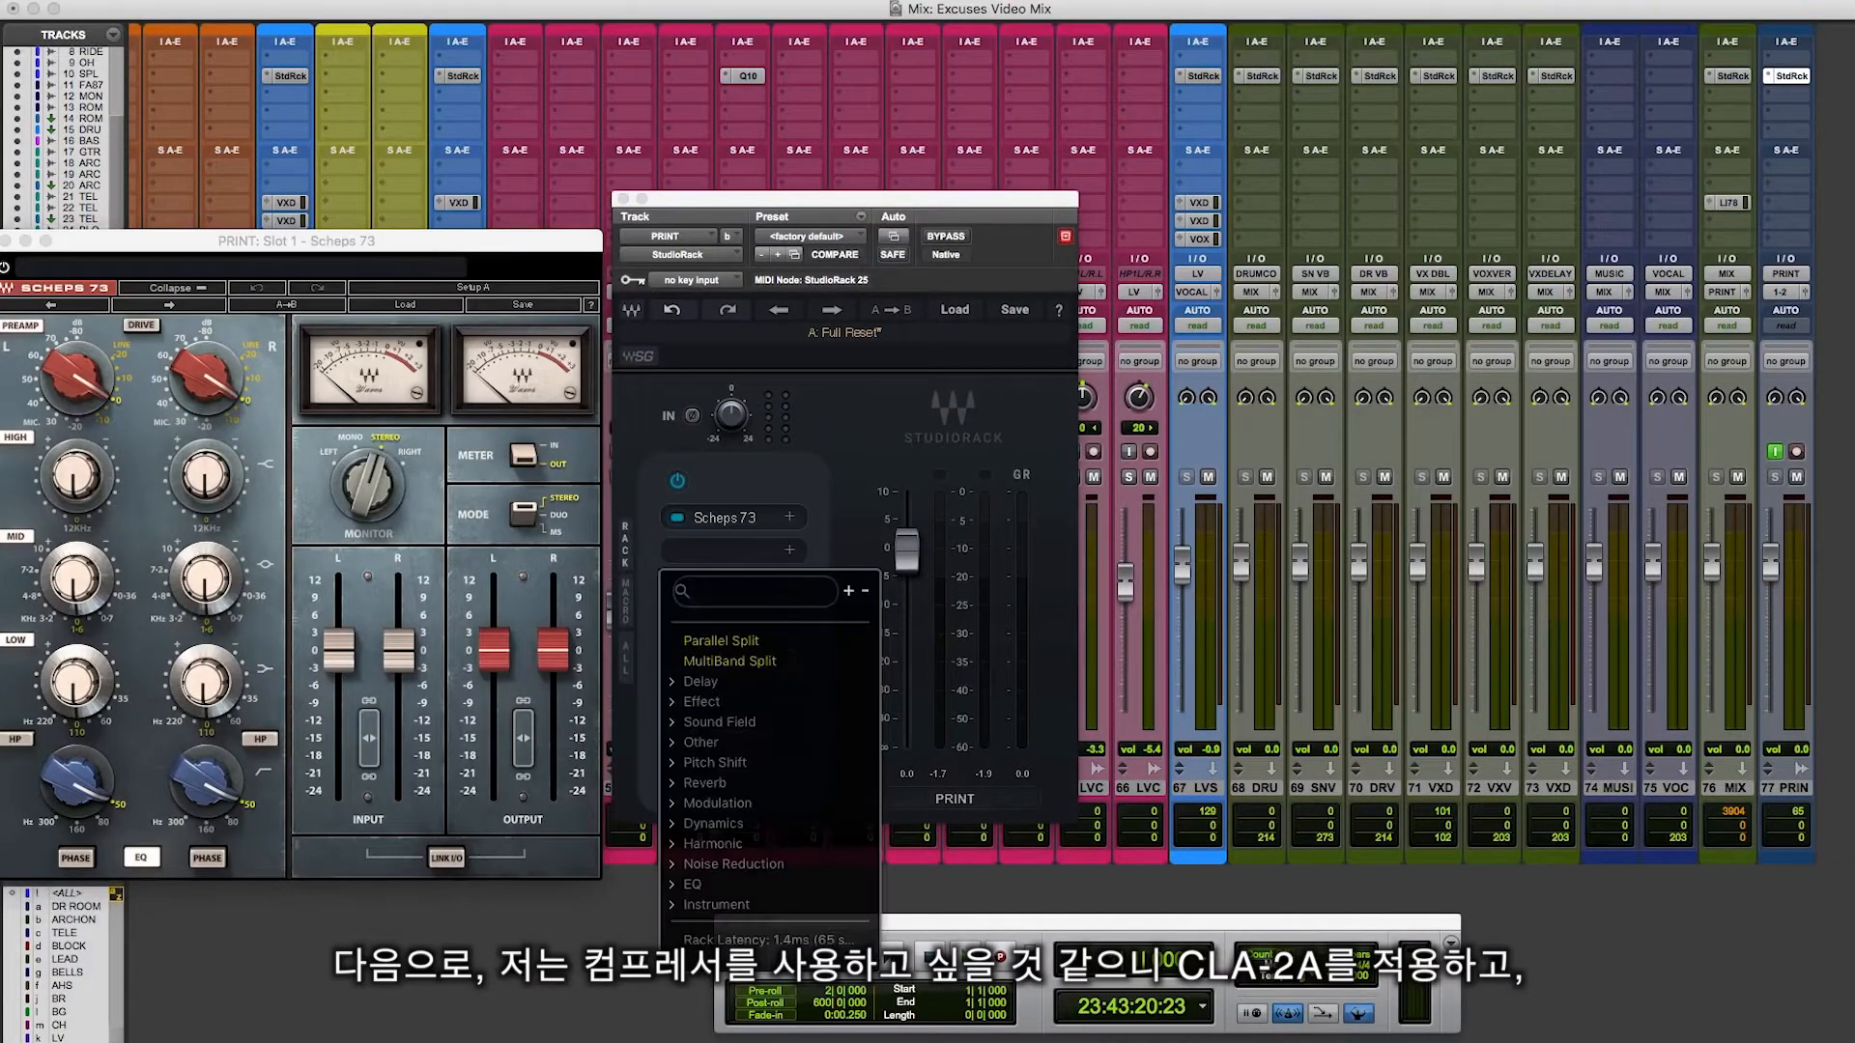
{"action": "type", "text": "CLA"}
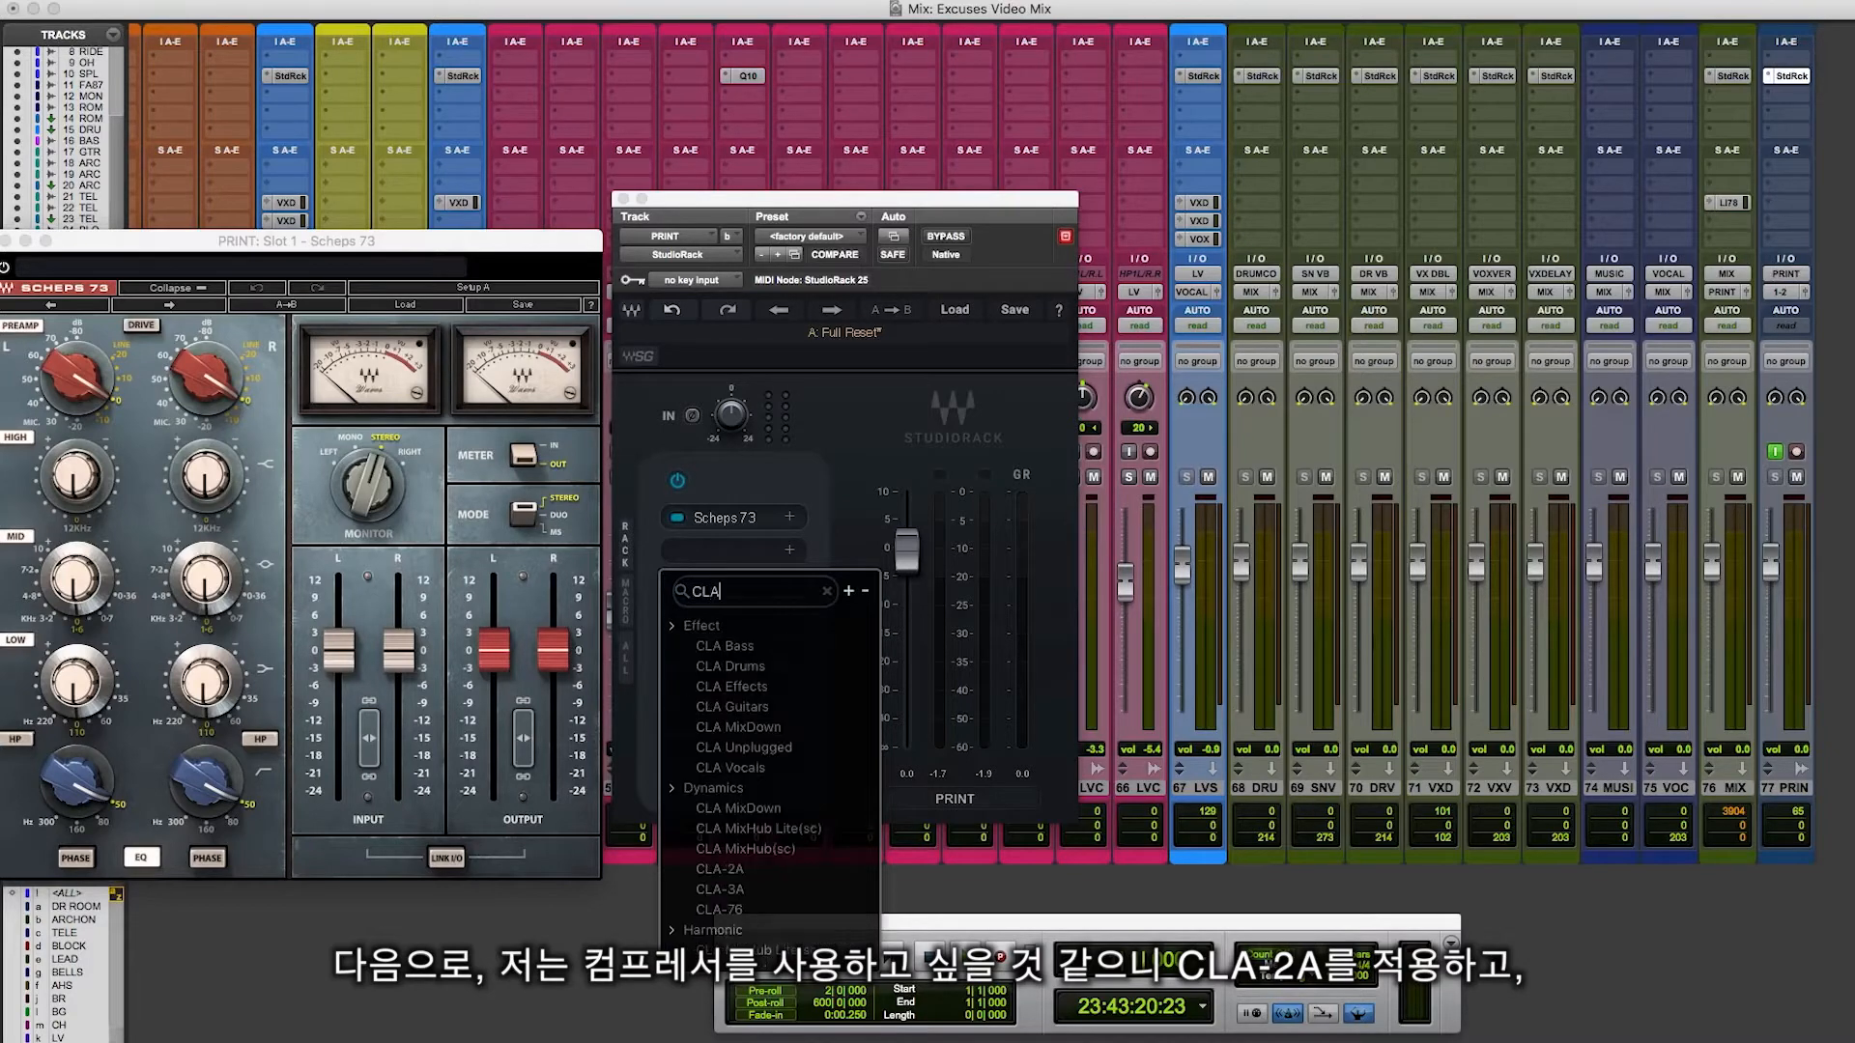
{"action": "left_click", "coordinate": [719, 868]}
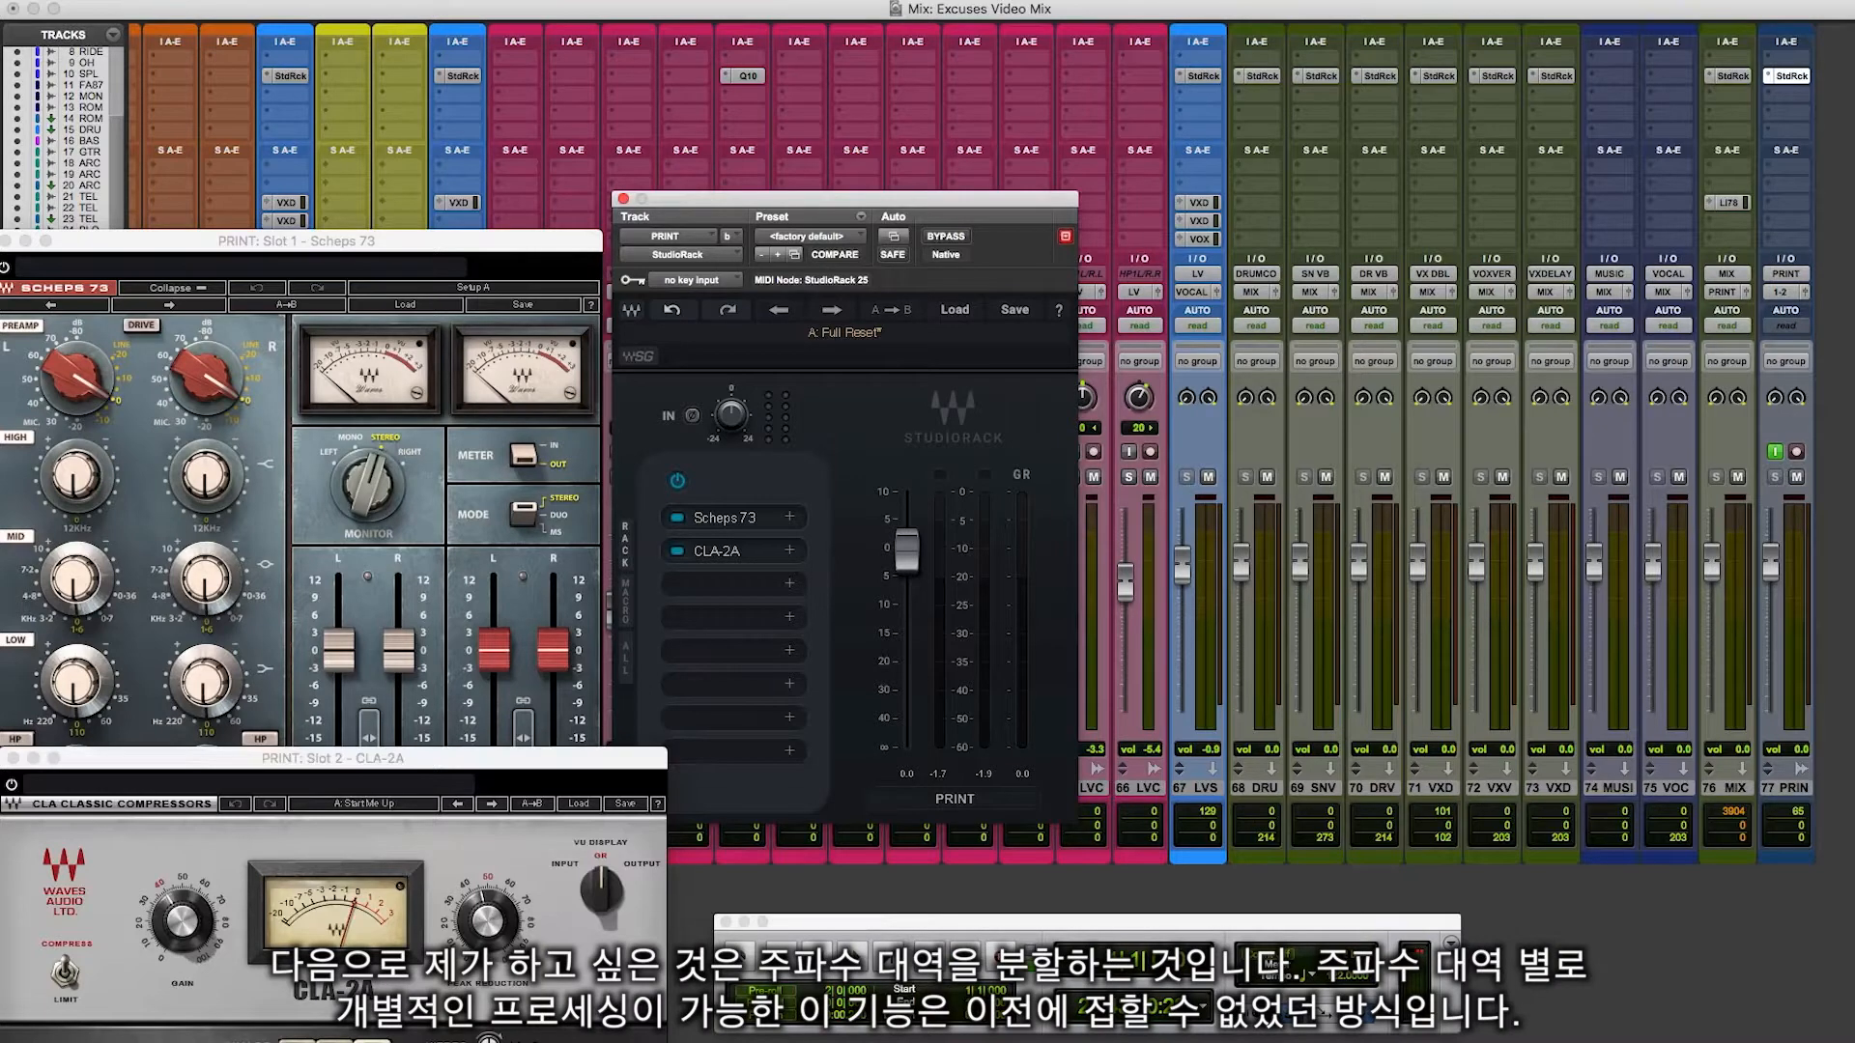
Add a MultiBand Split in the rack's third slot.
{"action": "left_click", "coordinate": [789, 583]}
{"action": "left_click", "coordinate": [789, 583]}
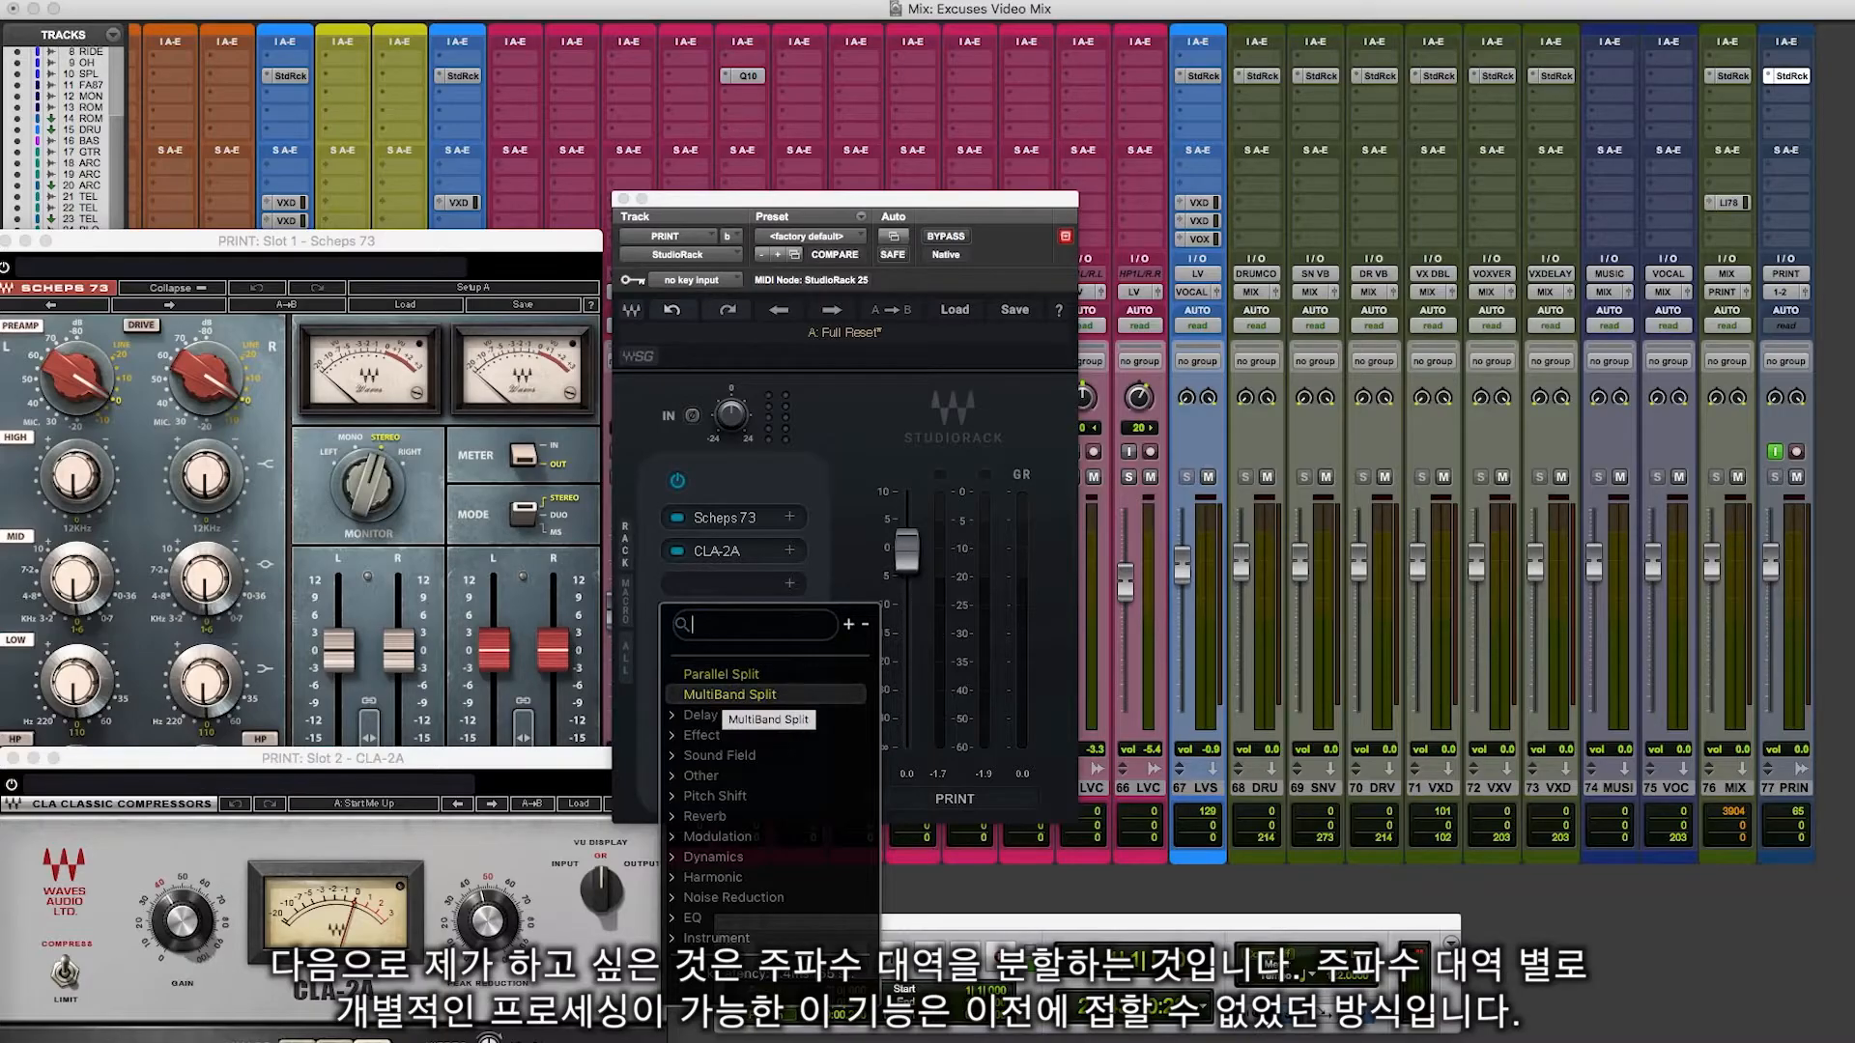
{"action": "left_click", "coordinate": [729, 695]}
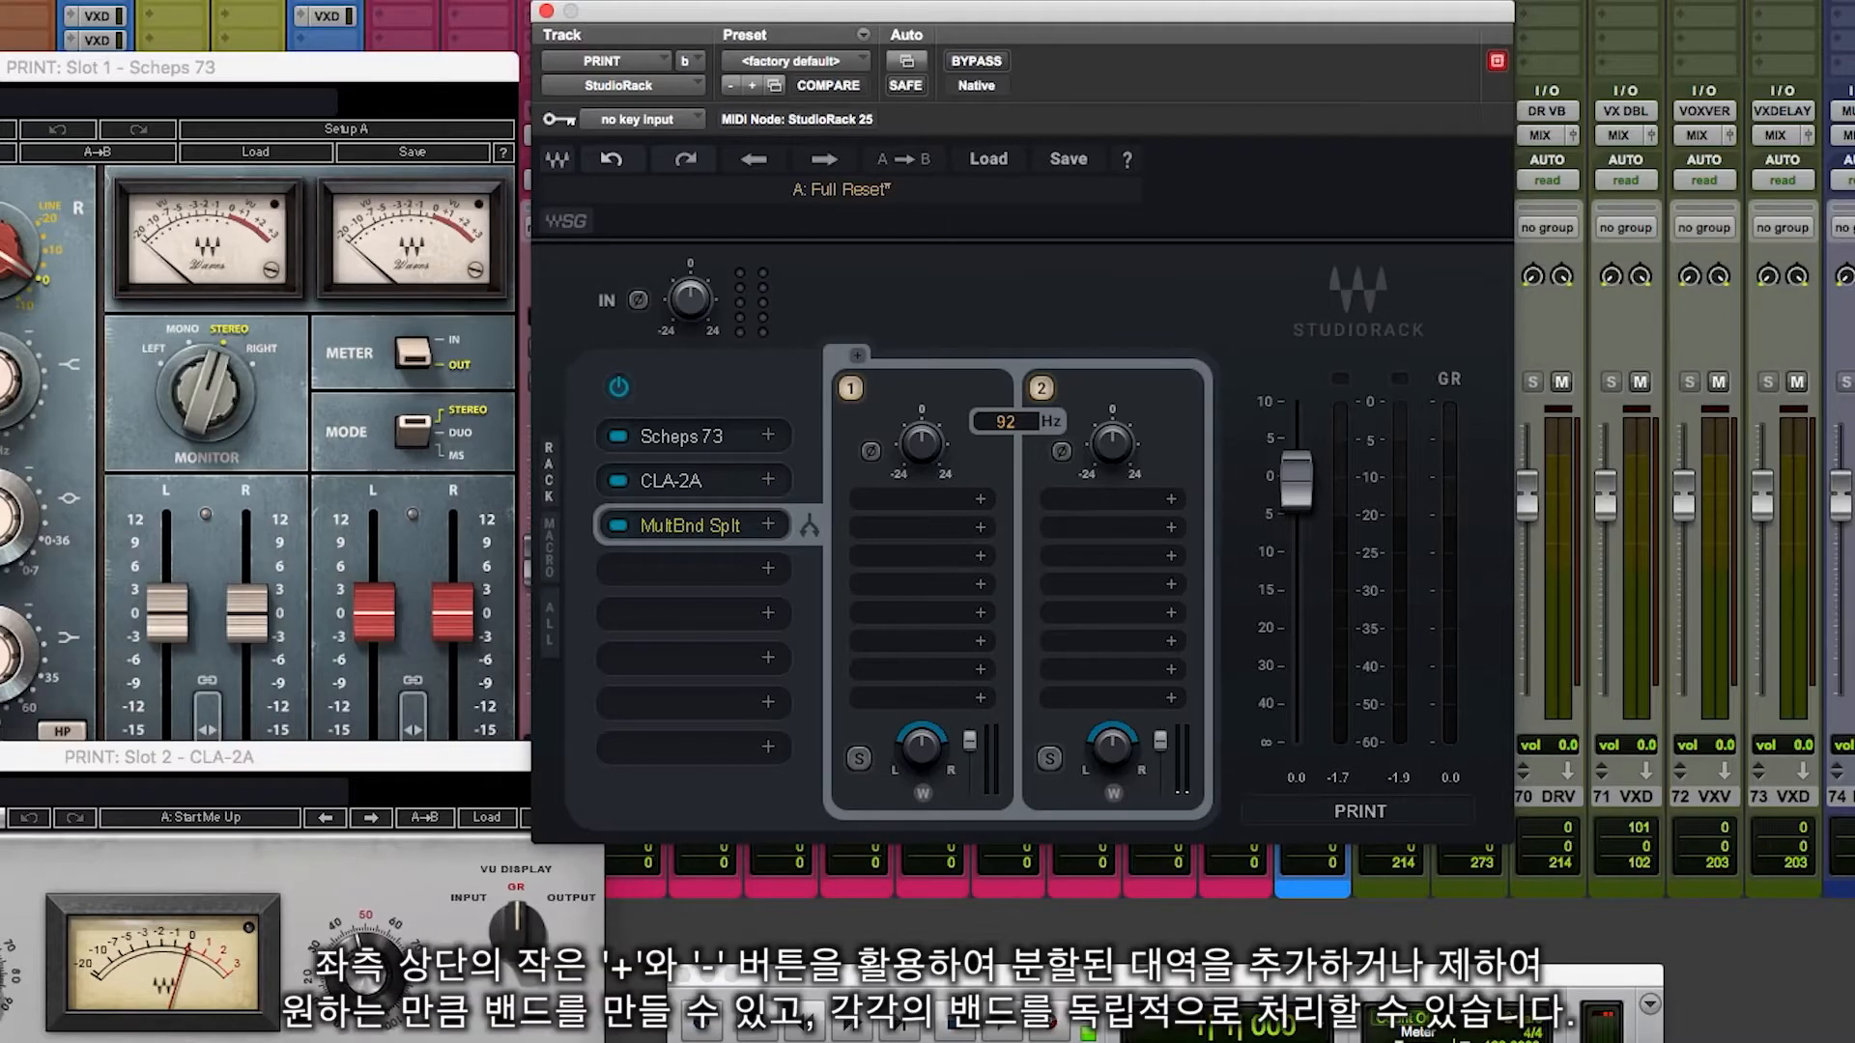
Try different band counts for the multiband split by adding and removing bands, ending with four bands.
{"action": "left_click", "coordinate": [857, 355]}
{"action": "left_click", "coordinate": [857, 355]}
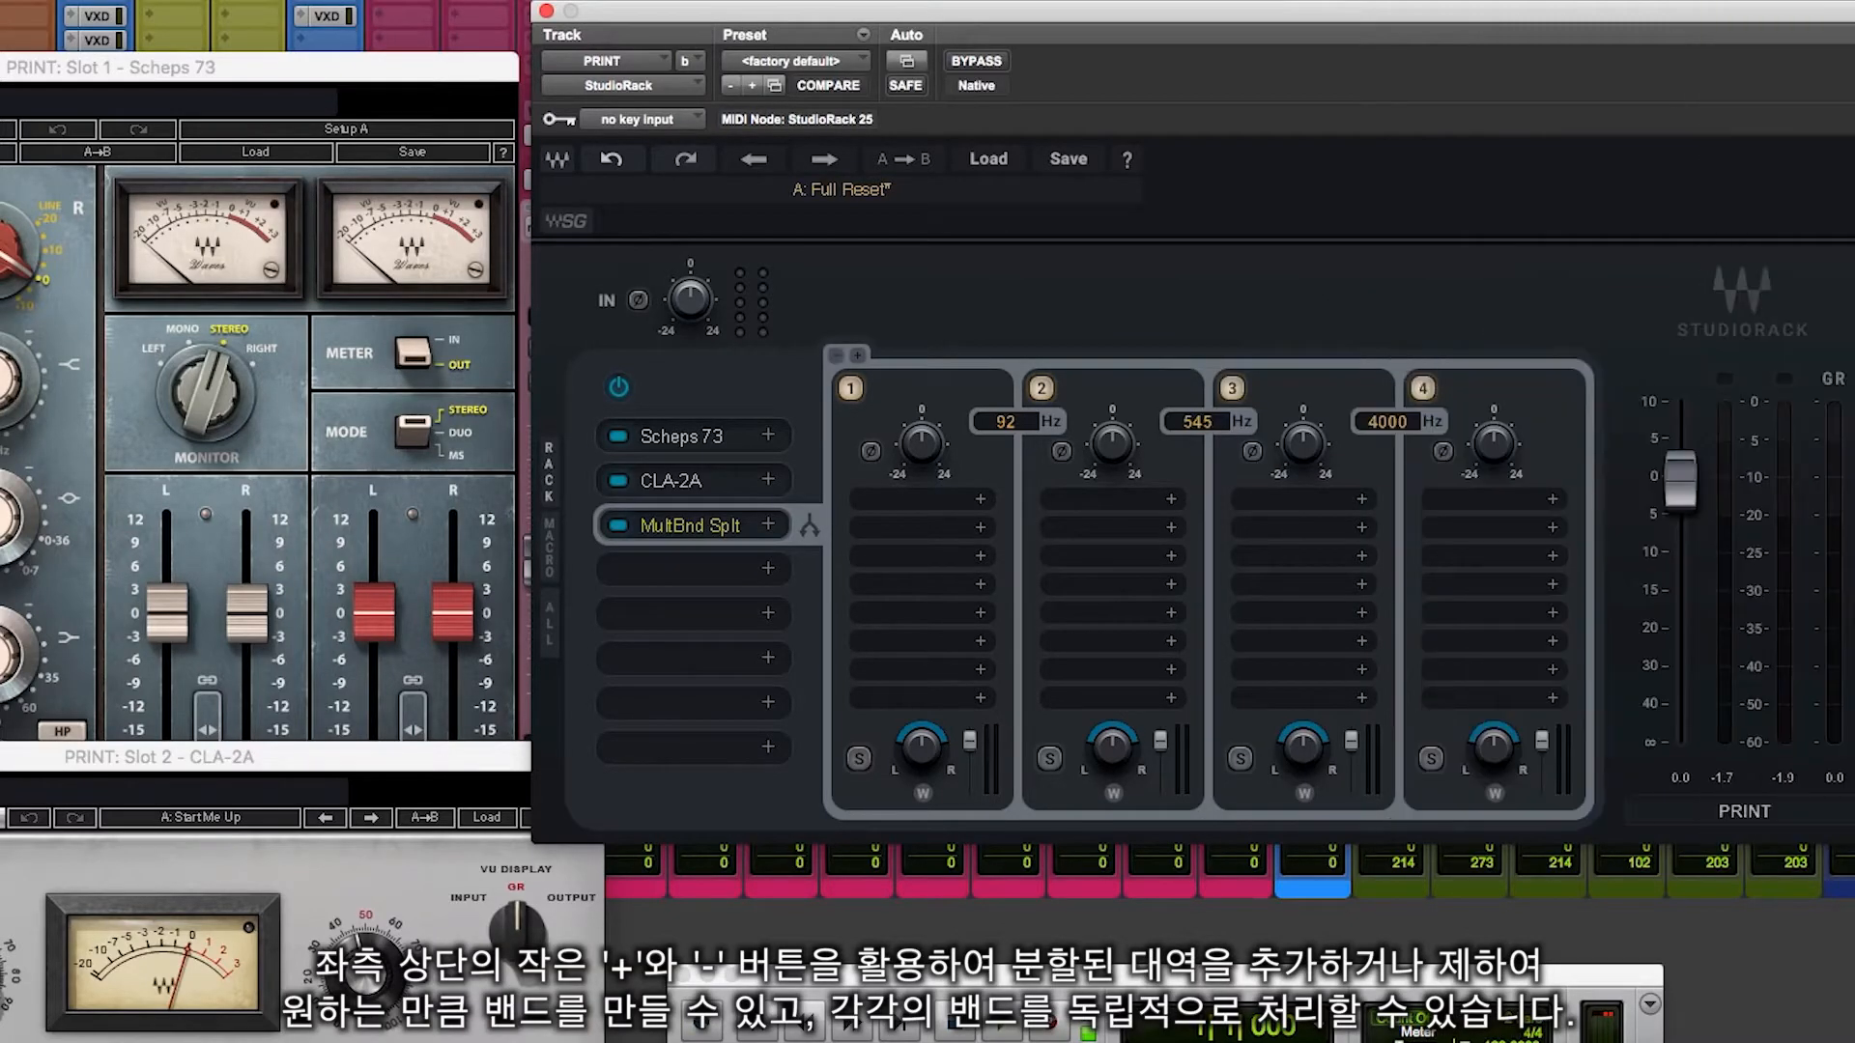
{"action": "left_click", "coordinate": [857, 355]}
{"action": "left_click", "coordinate": [837, 356]}
{"action": "left_click", "coordinate": [836, 356]}
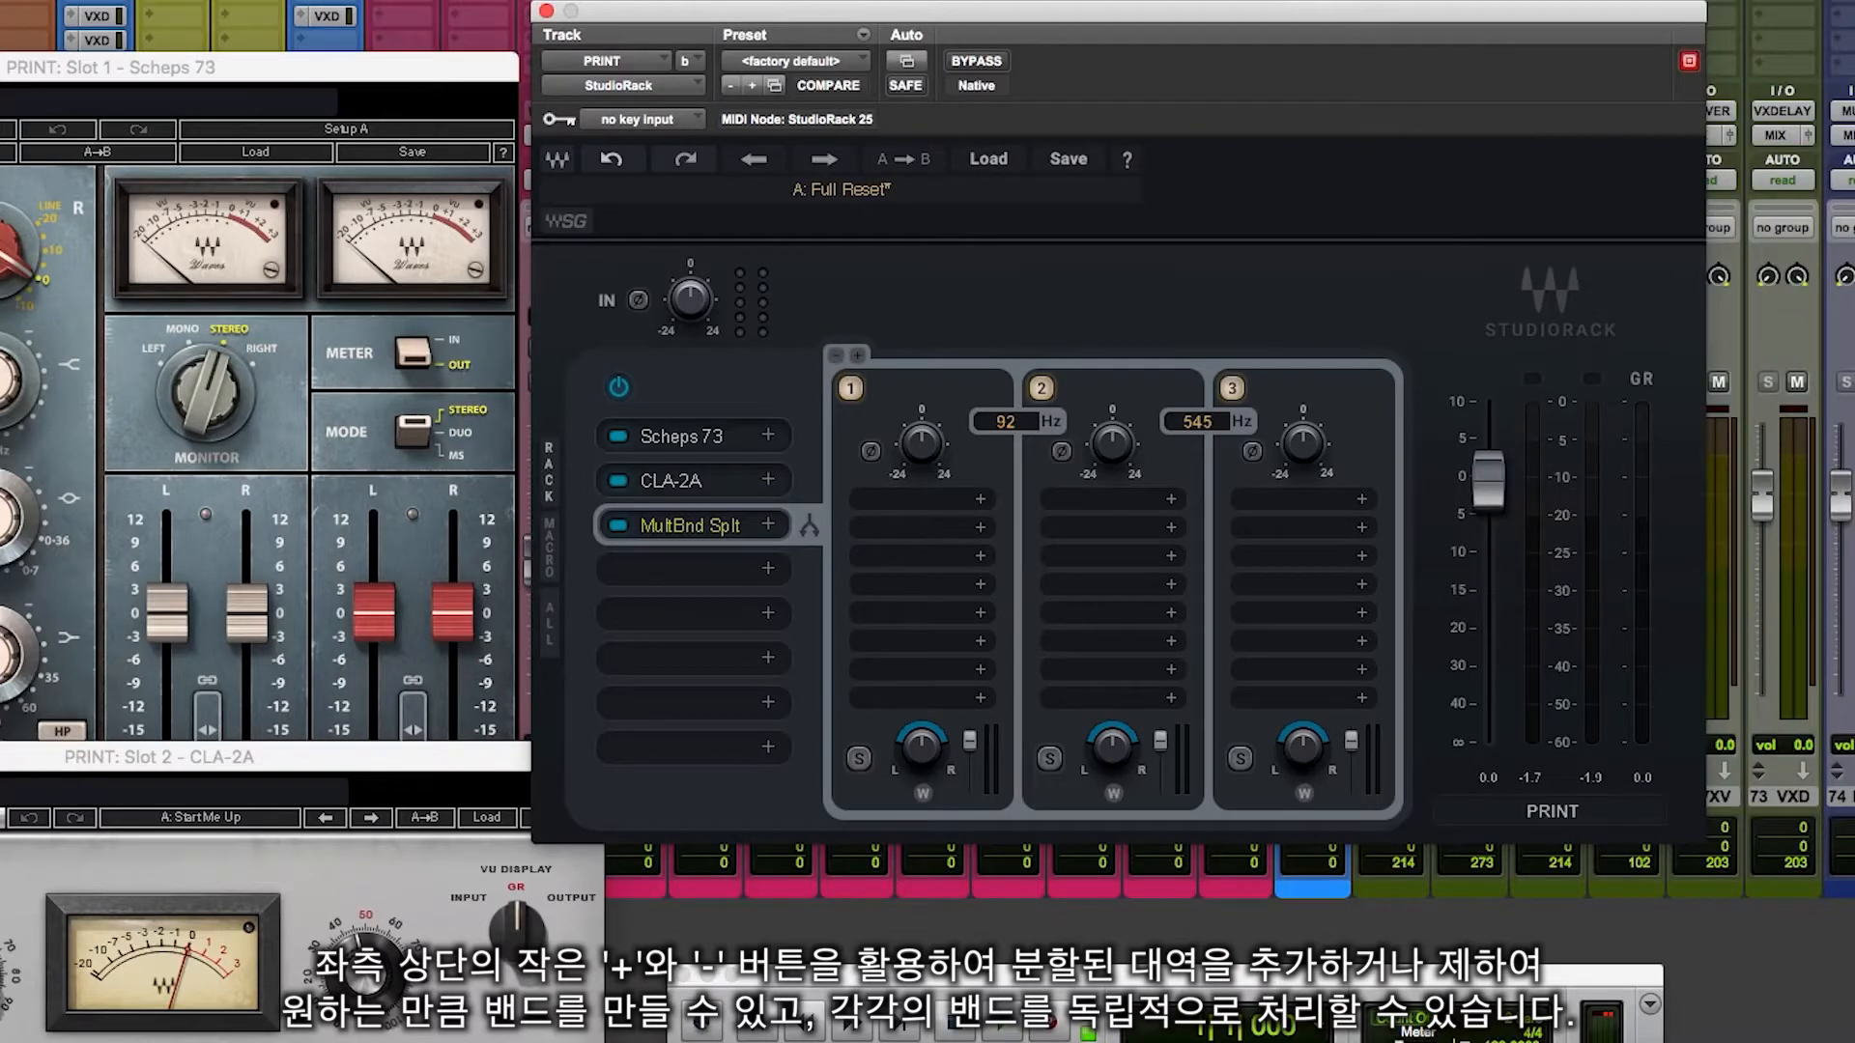
{"action": "left_click", "coordinate": [857, 355]}
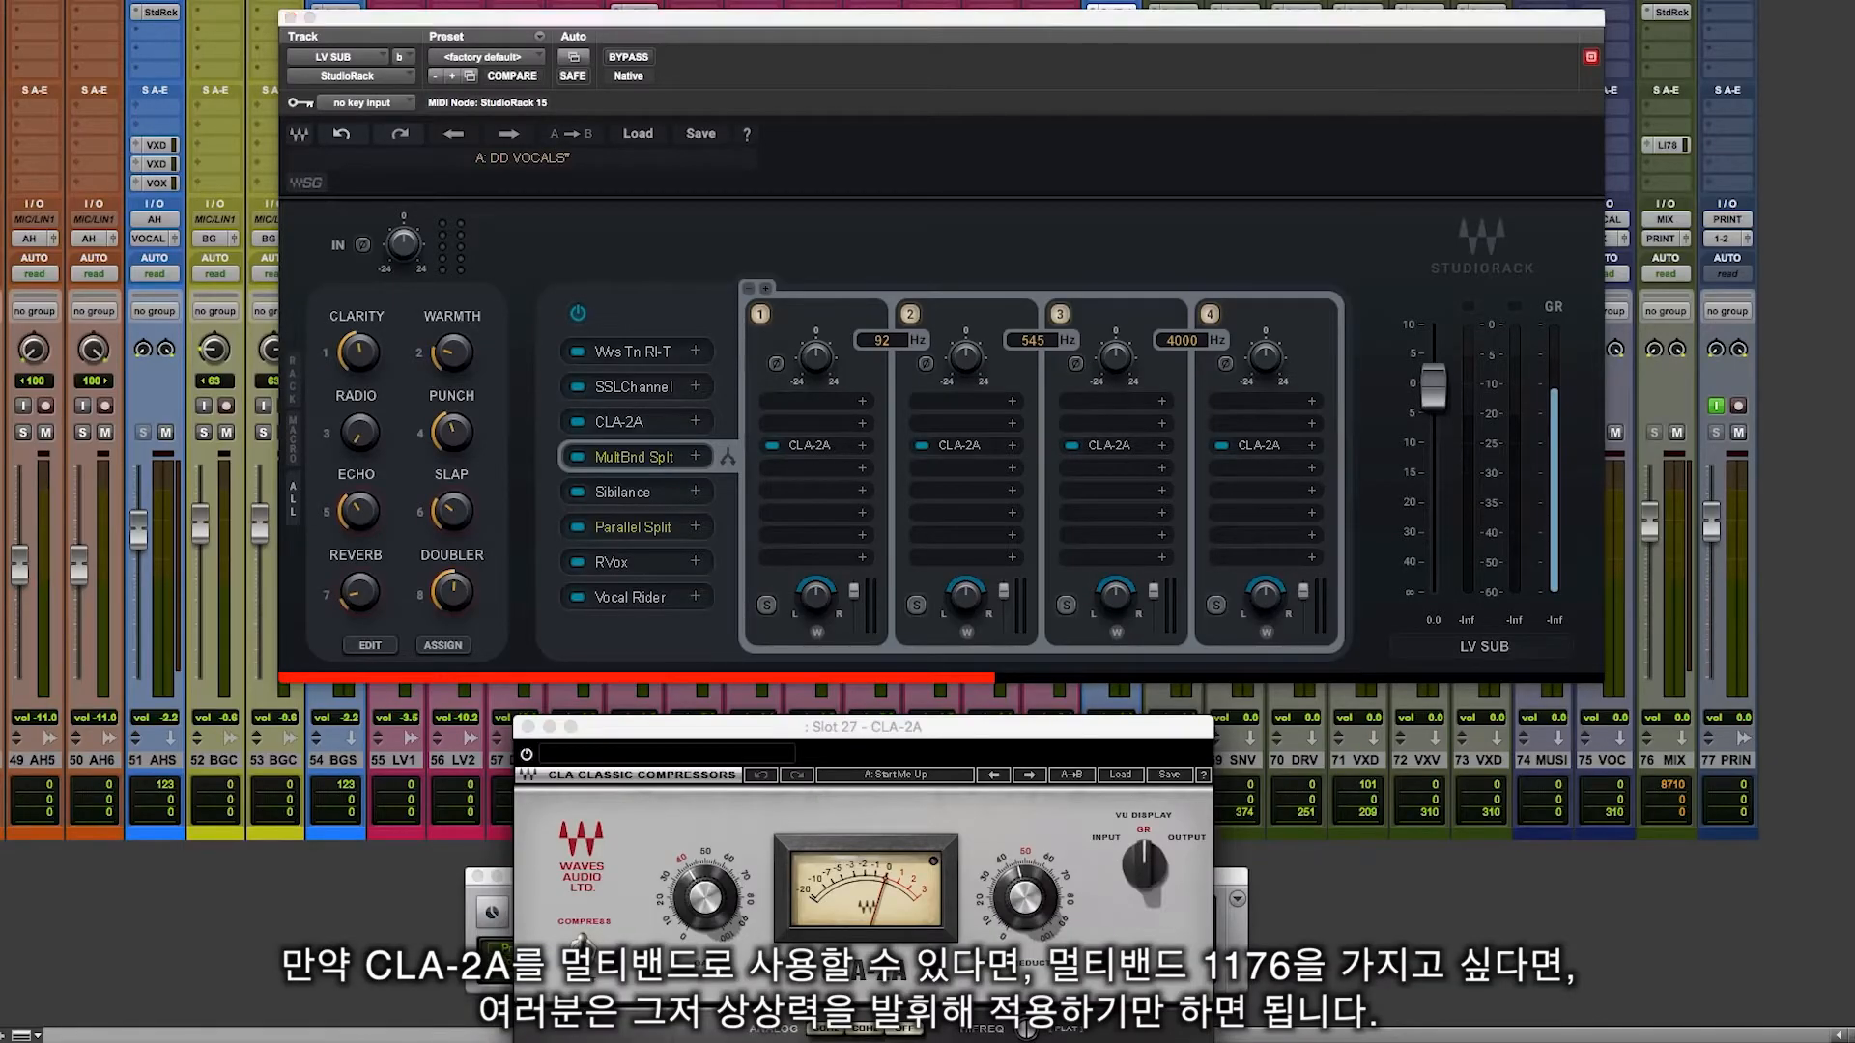
Replace the CLA-2A in band 1 of the LV SUB rack's multiband split with CLA-76.
{"action": "left_click", "coordinate": [862, 445]}
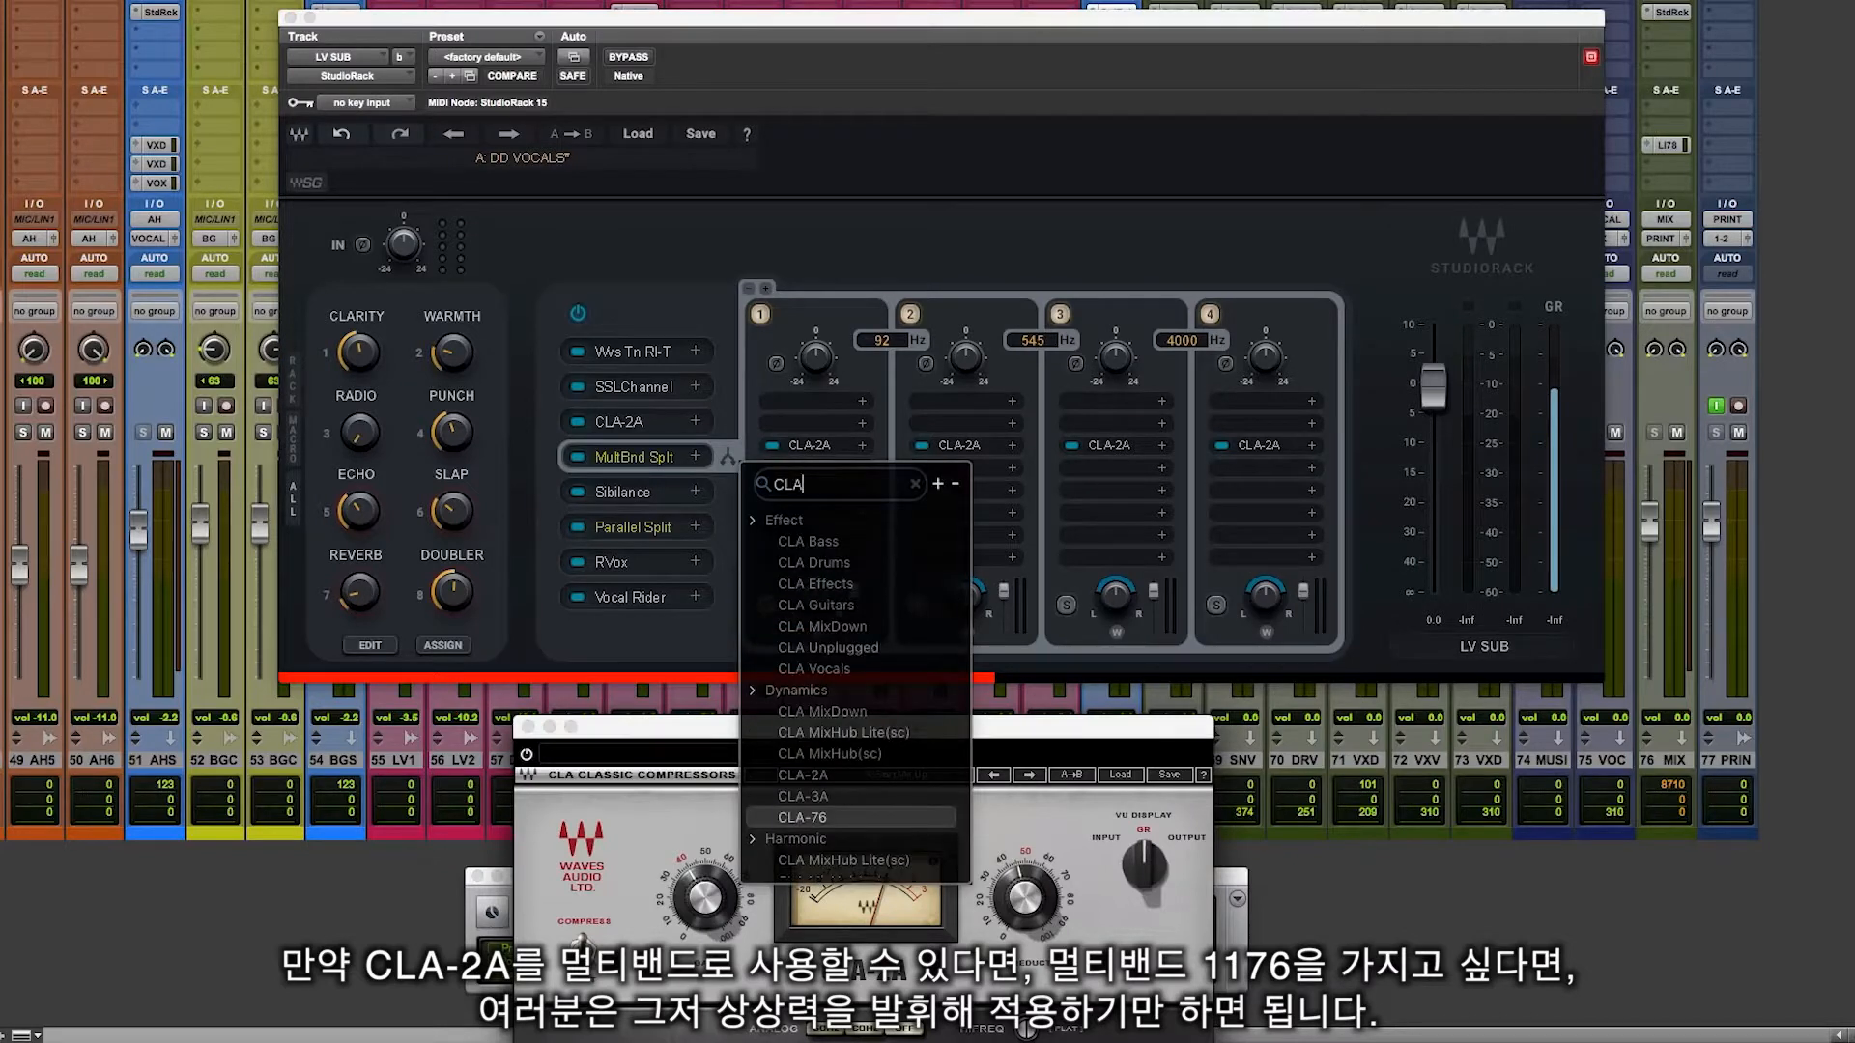
{"action": "key", "text": "Return"}
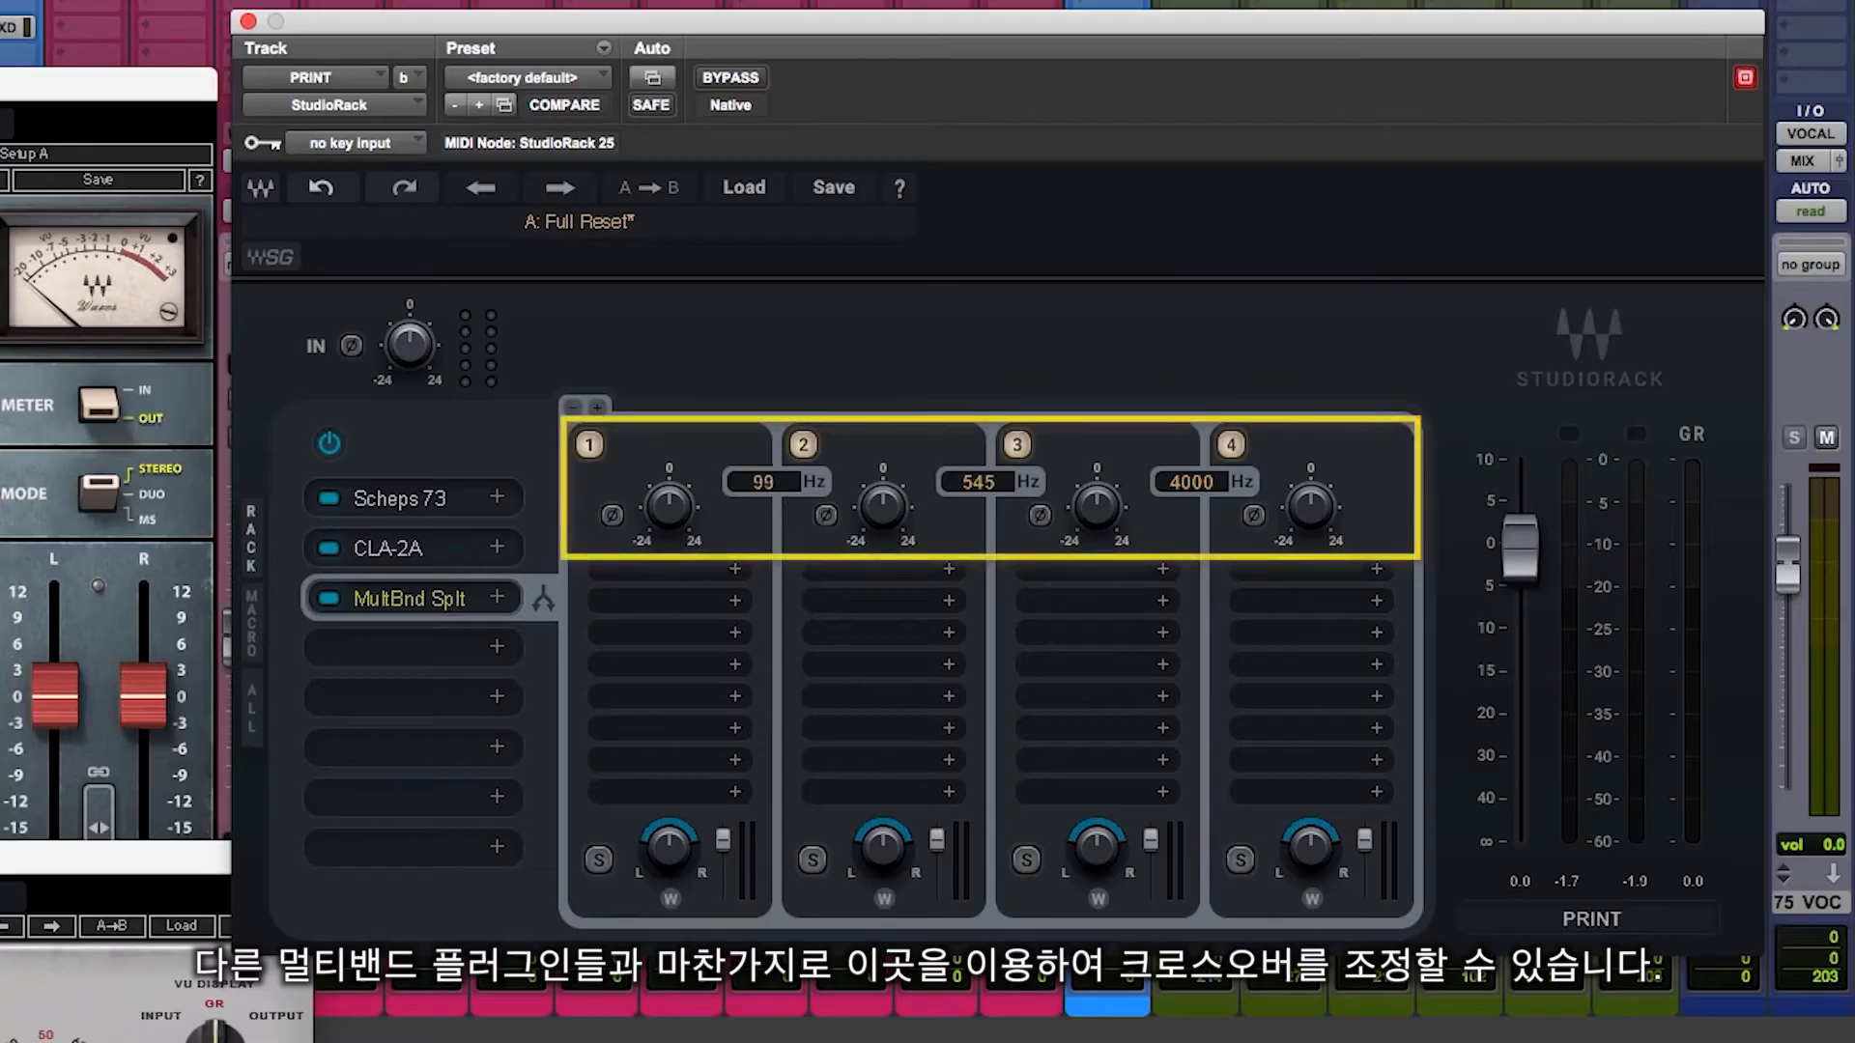
Set the PRINT rack's multiband crossover frequencies to 112, 470 and 8754 Hz.
{"action": "left_click_drag", "start_coordinate": [765, 483], "coordinate": [765, 486]}
{"action": "left_click_drag", "start_coordinate": [977, 482], "coordinate": [978, 485]}
{"action": "left_click_drag", "start_coordinate": [1201, 486], "coordinate": [1201, 439]}
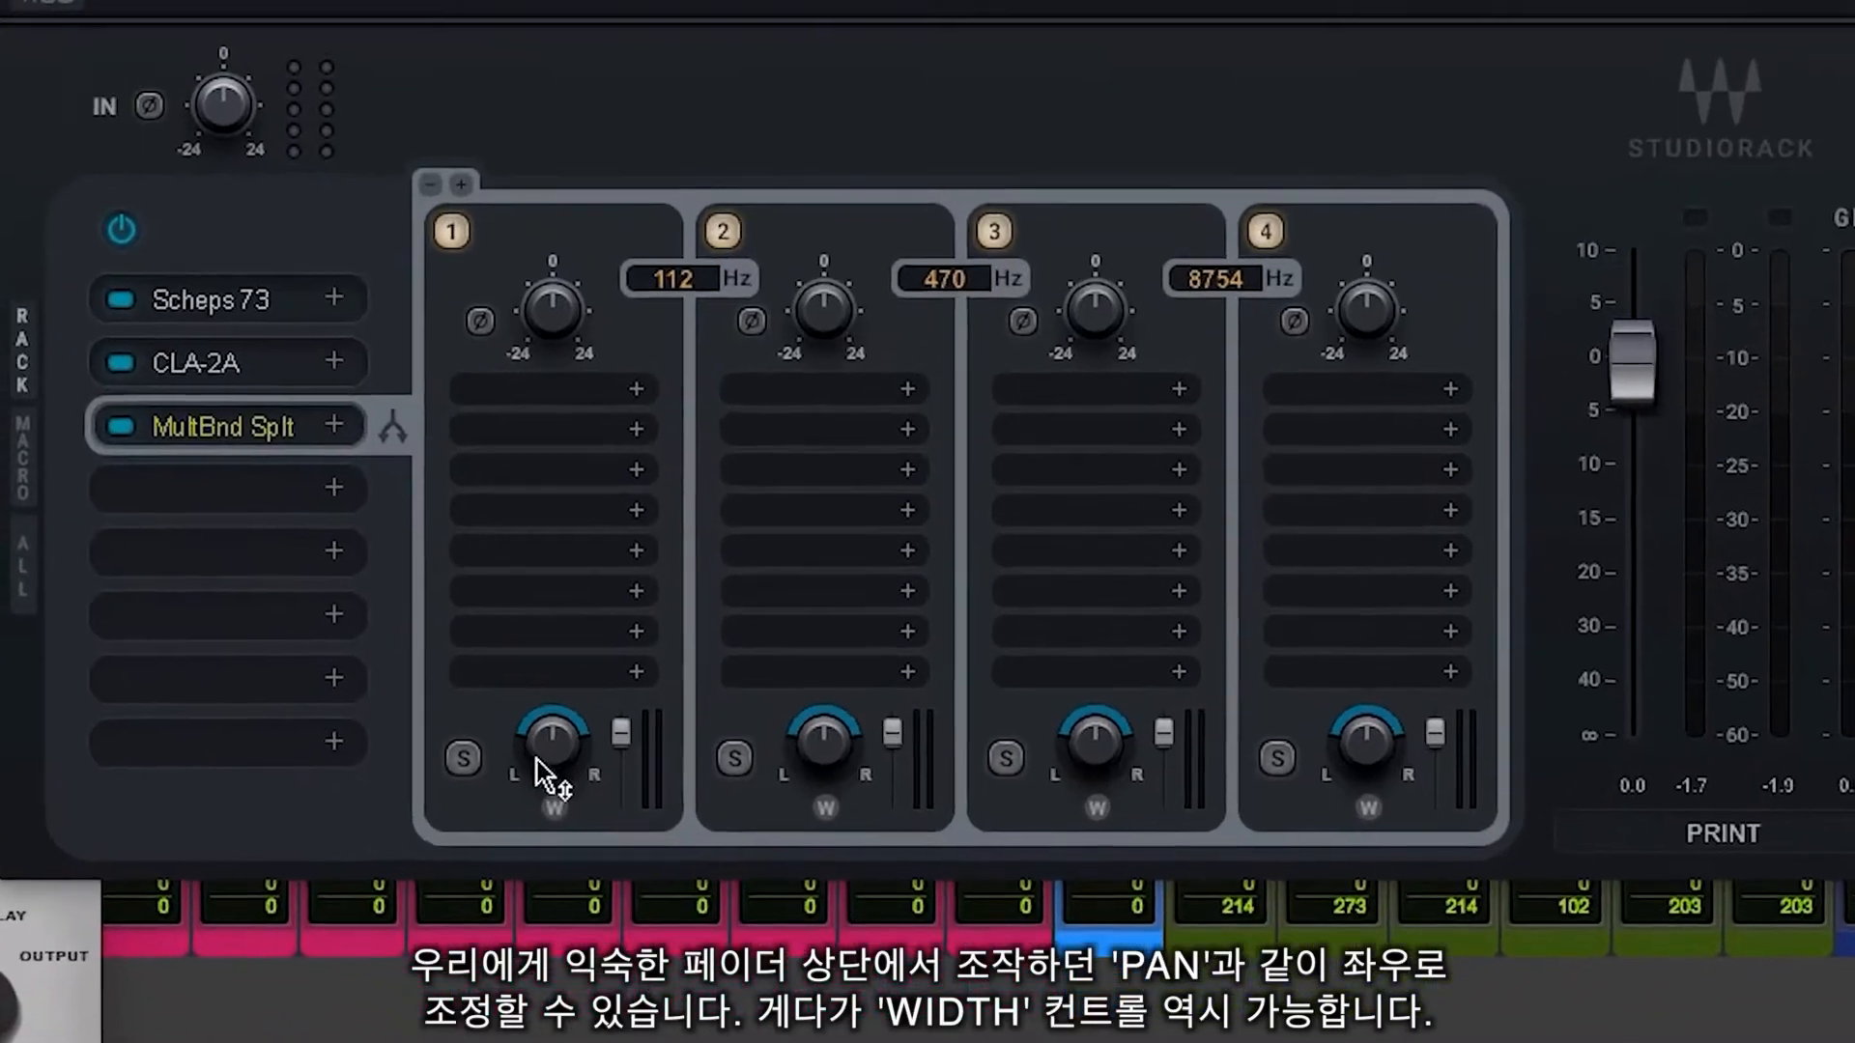
Try panning band 1 to about -20.8, setting its width to about 1.40 and rotating its stereo image.
{"action": "left_click_drag", "start_coordinate": [668, 849], "coordinate": [669, 869]}
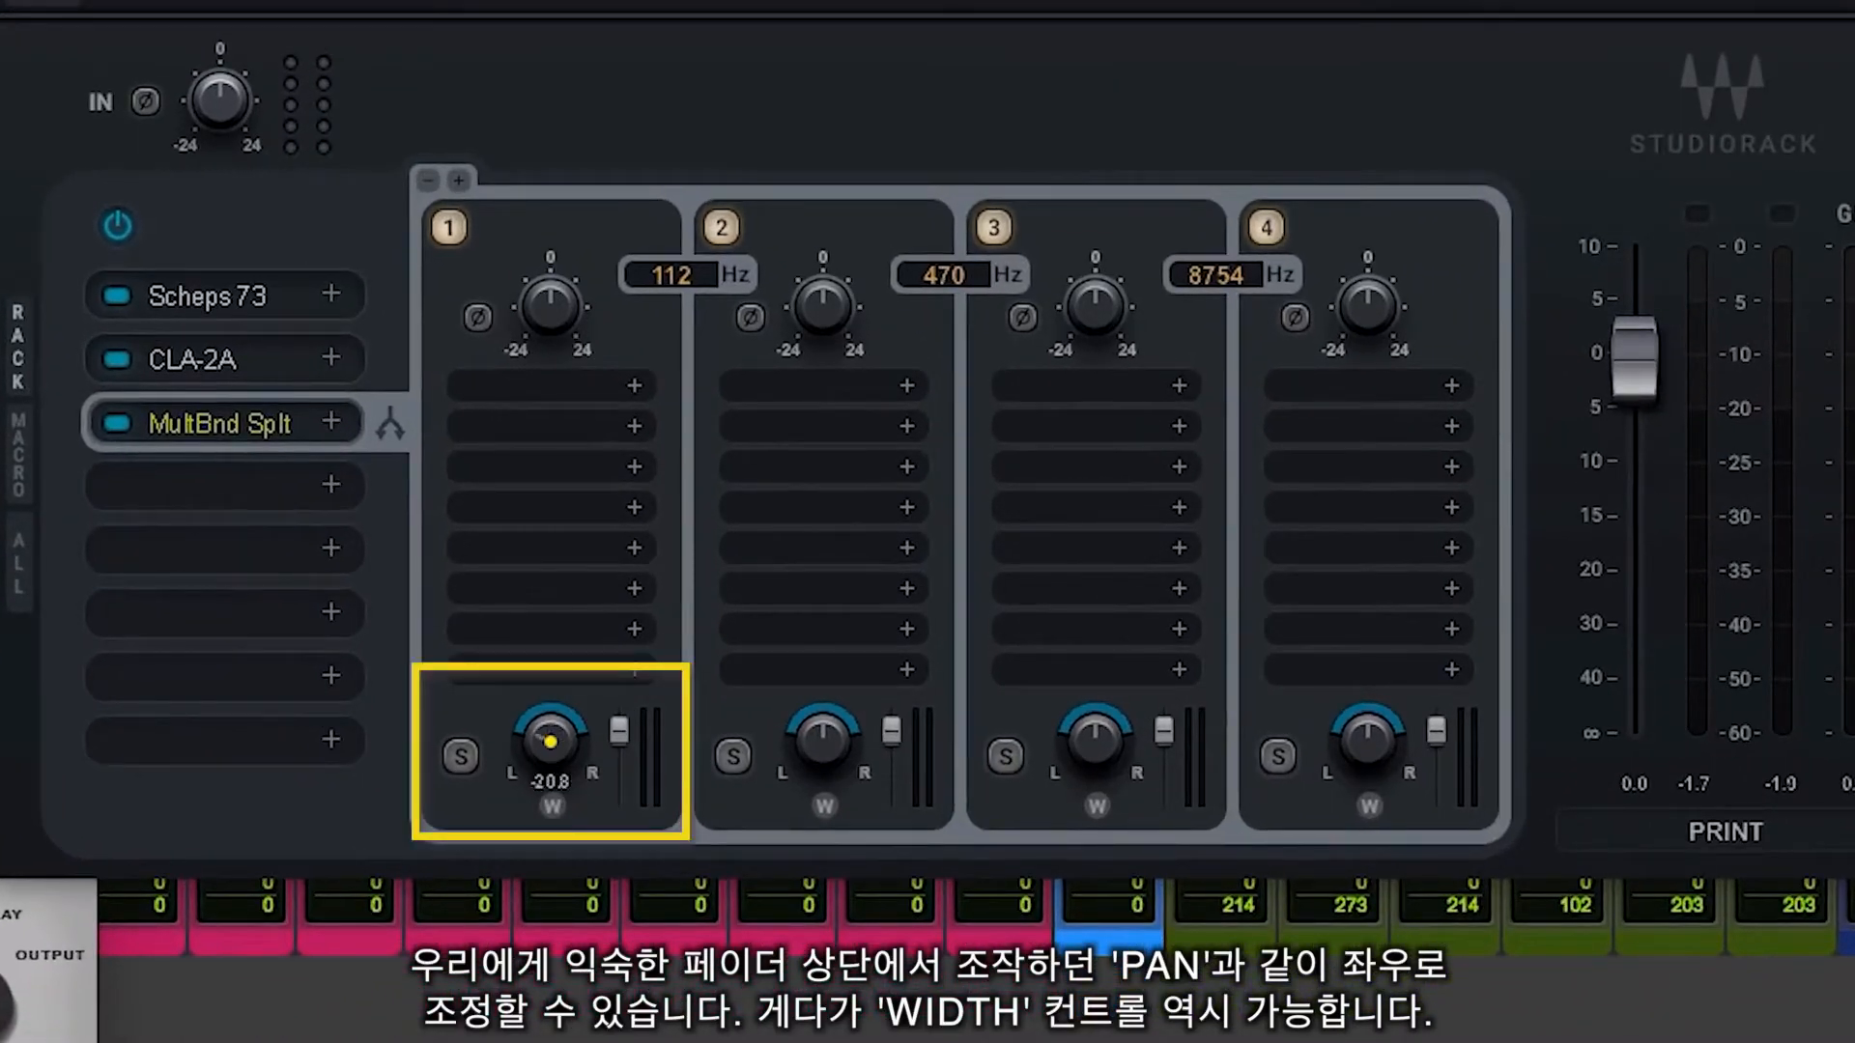
{"action": "left_click_drag", "start_coordinate": [550, 742], "coordinate": [551, 719]}
{"action": "mouse_move", "coordinate": [567, 810]}
{"action": "left_mouse_down"}
{"action": "mouse_move", "coordinate": [567, 827]}
{"action": "mouse_move", "coordinate": [567, 802]}
{"action": "left_mouse_up"}
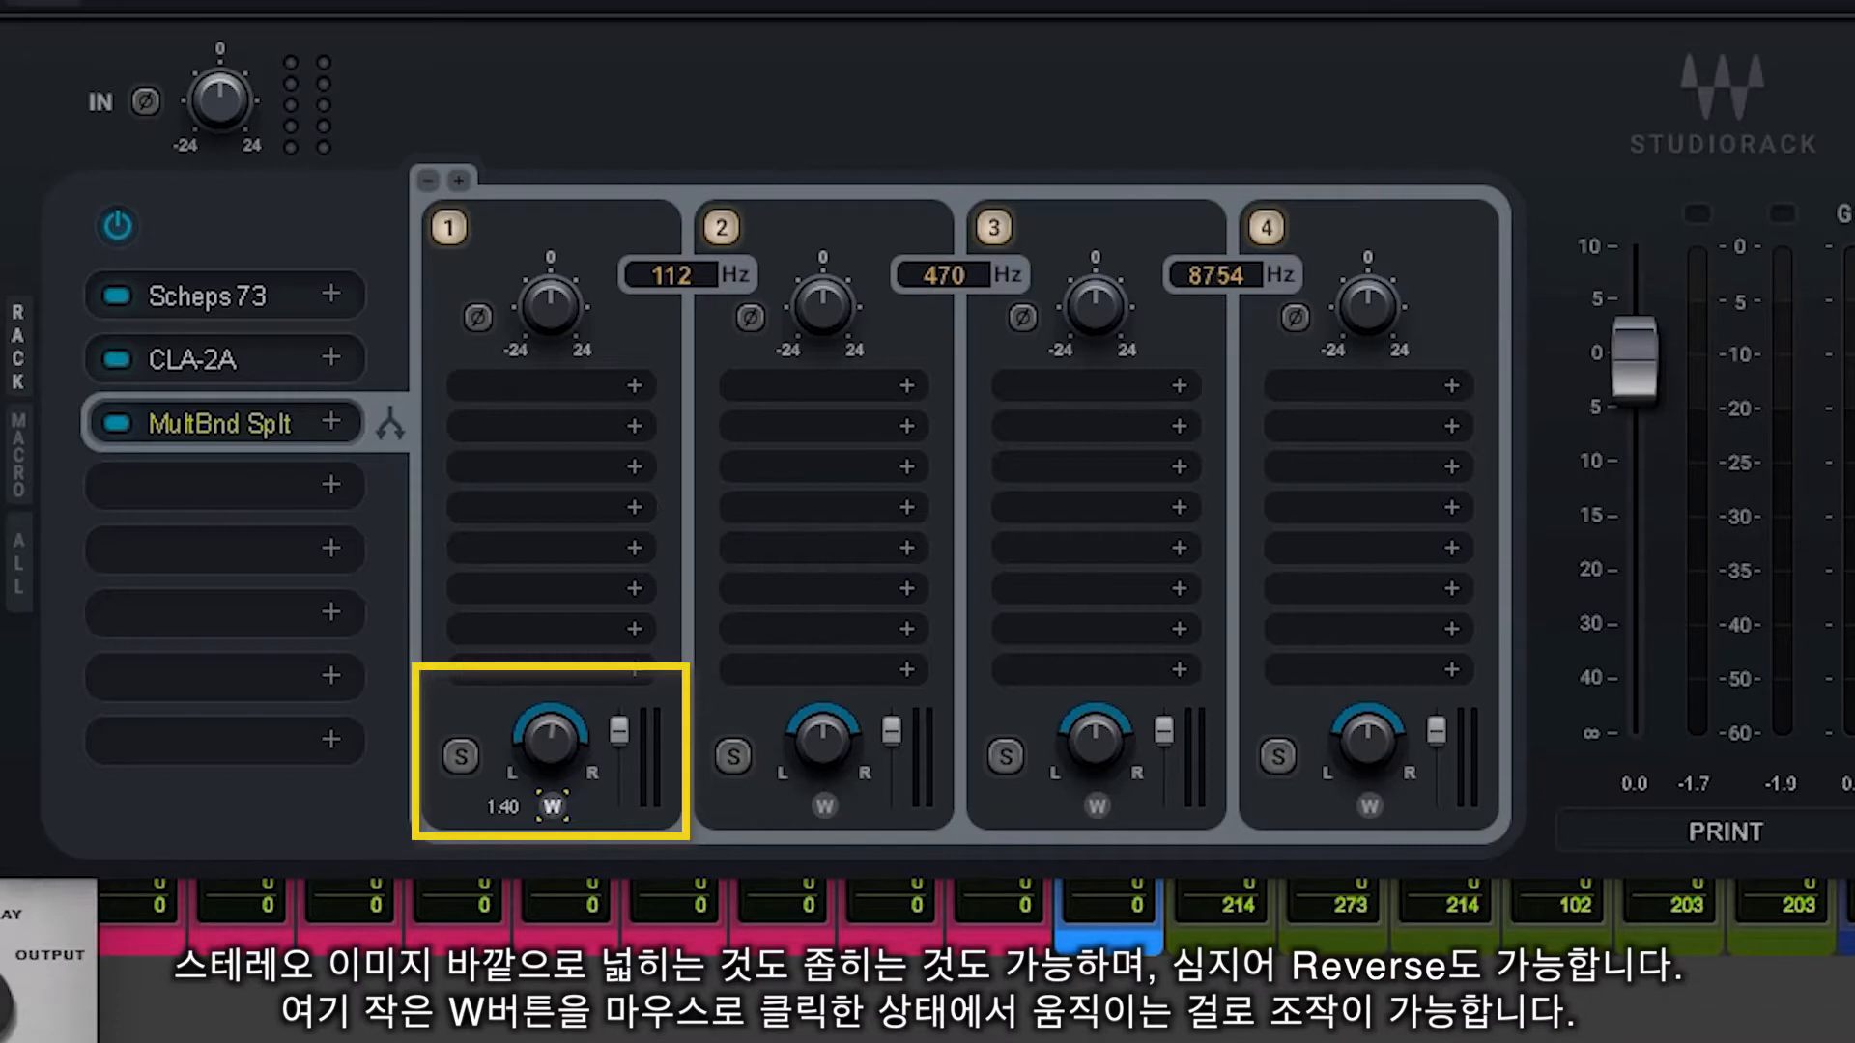
{"action": "left_click_drag", "start_coordinate": [551, 805], "coordinate": [575, 733]}
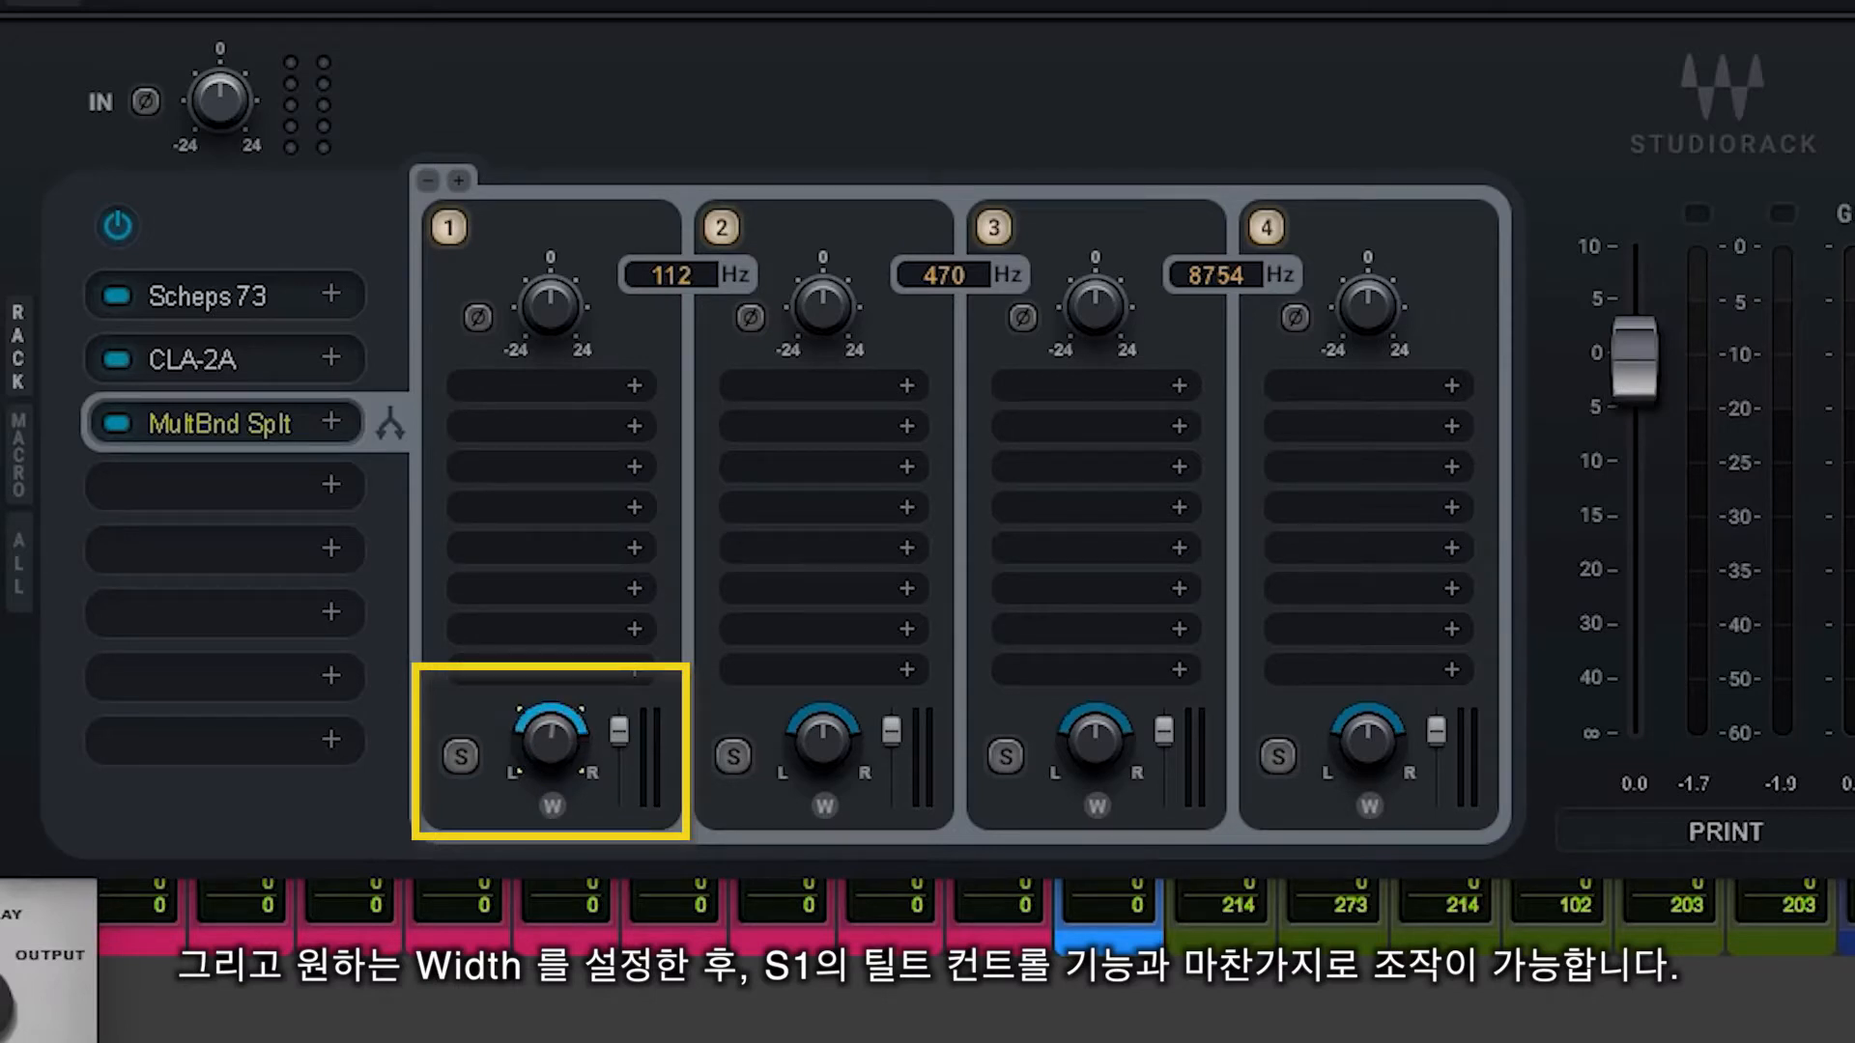
Solo bands 1, 2 and 3 of the multiband split one after another to monitor each.
{"action": "left_click", "coordinate": [461, 757]}
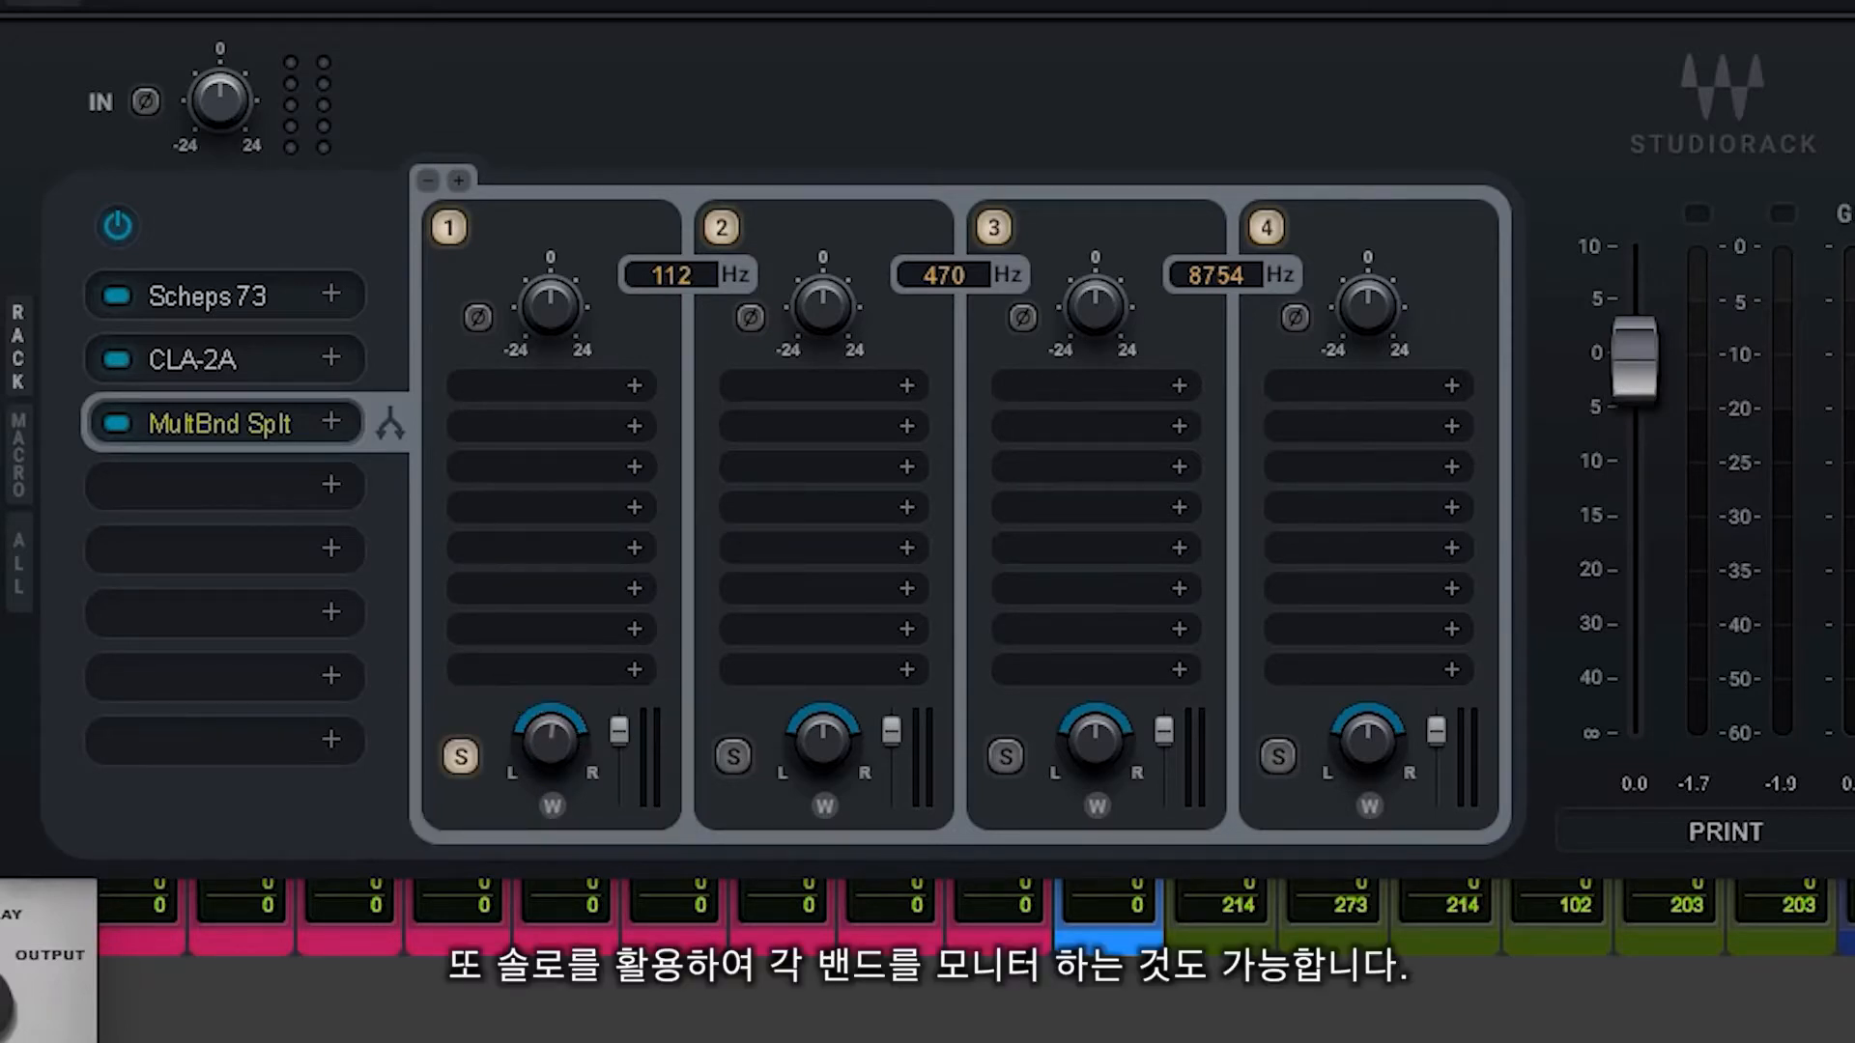
{"action": "left_click", "coordinate": [461, 757]}
{"action": "left_click", "coordinate": [733, 757]}
{"action": "left_click", "coordinate": [733, 756]}
{"action": "left_click", "coordinate": [1006, 757]}
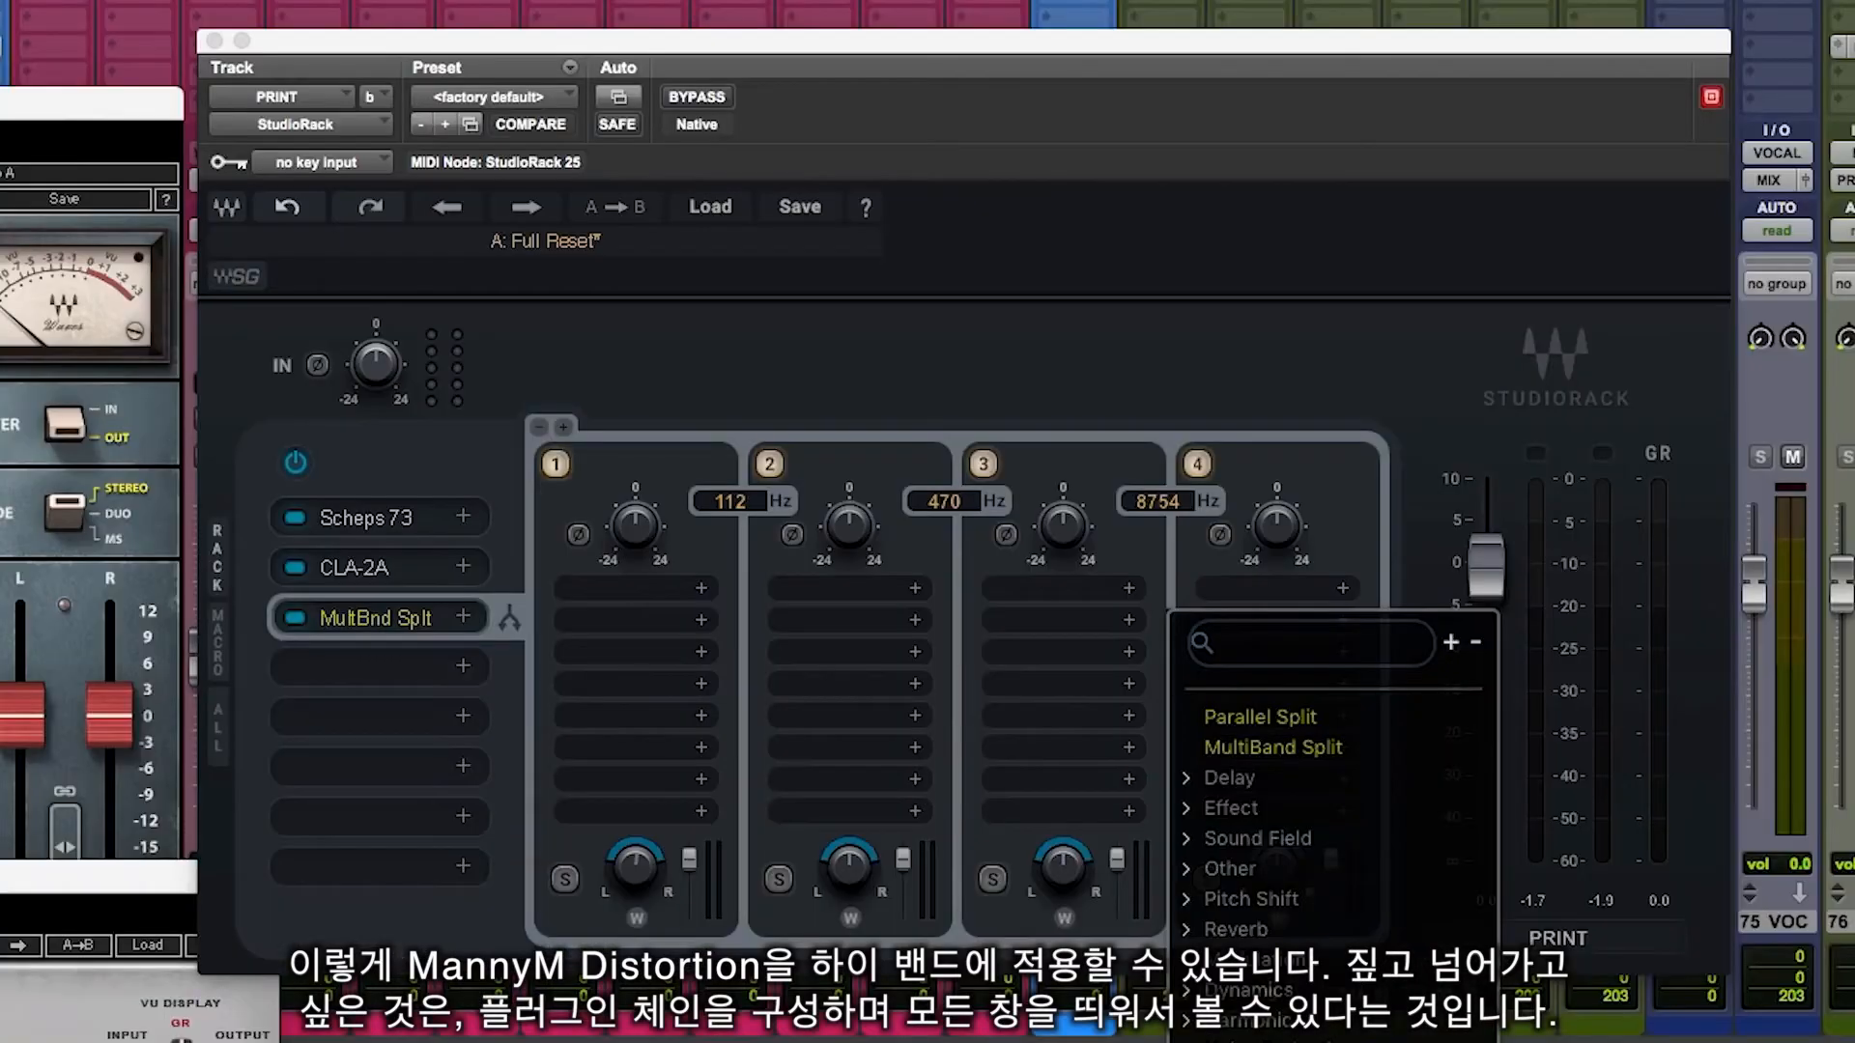
Insert MannyM Distortion in the first slot of band 4, then close its plugin window and the plugin browser.
{"action": "type", "text": "dist"}
{"action": "key", "text": "Down"}
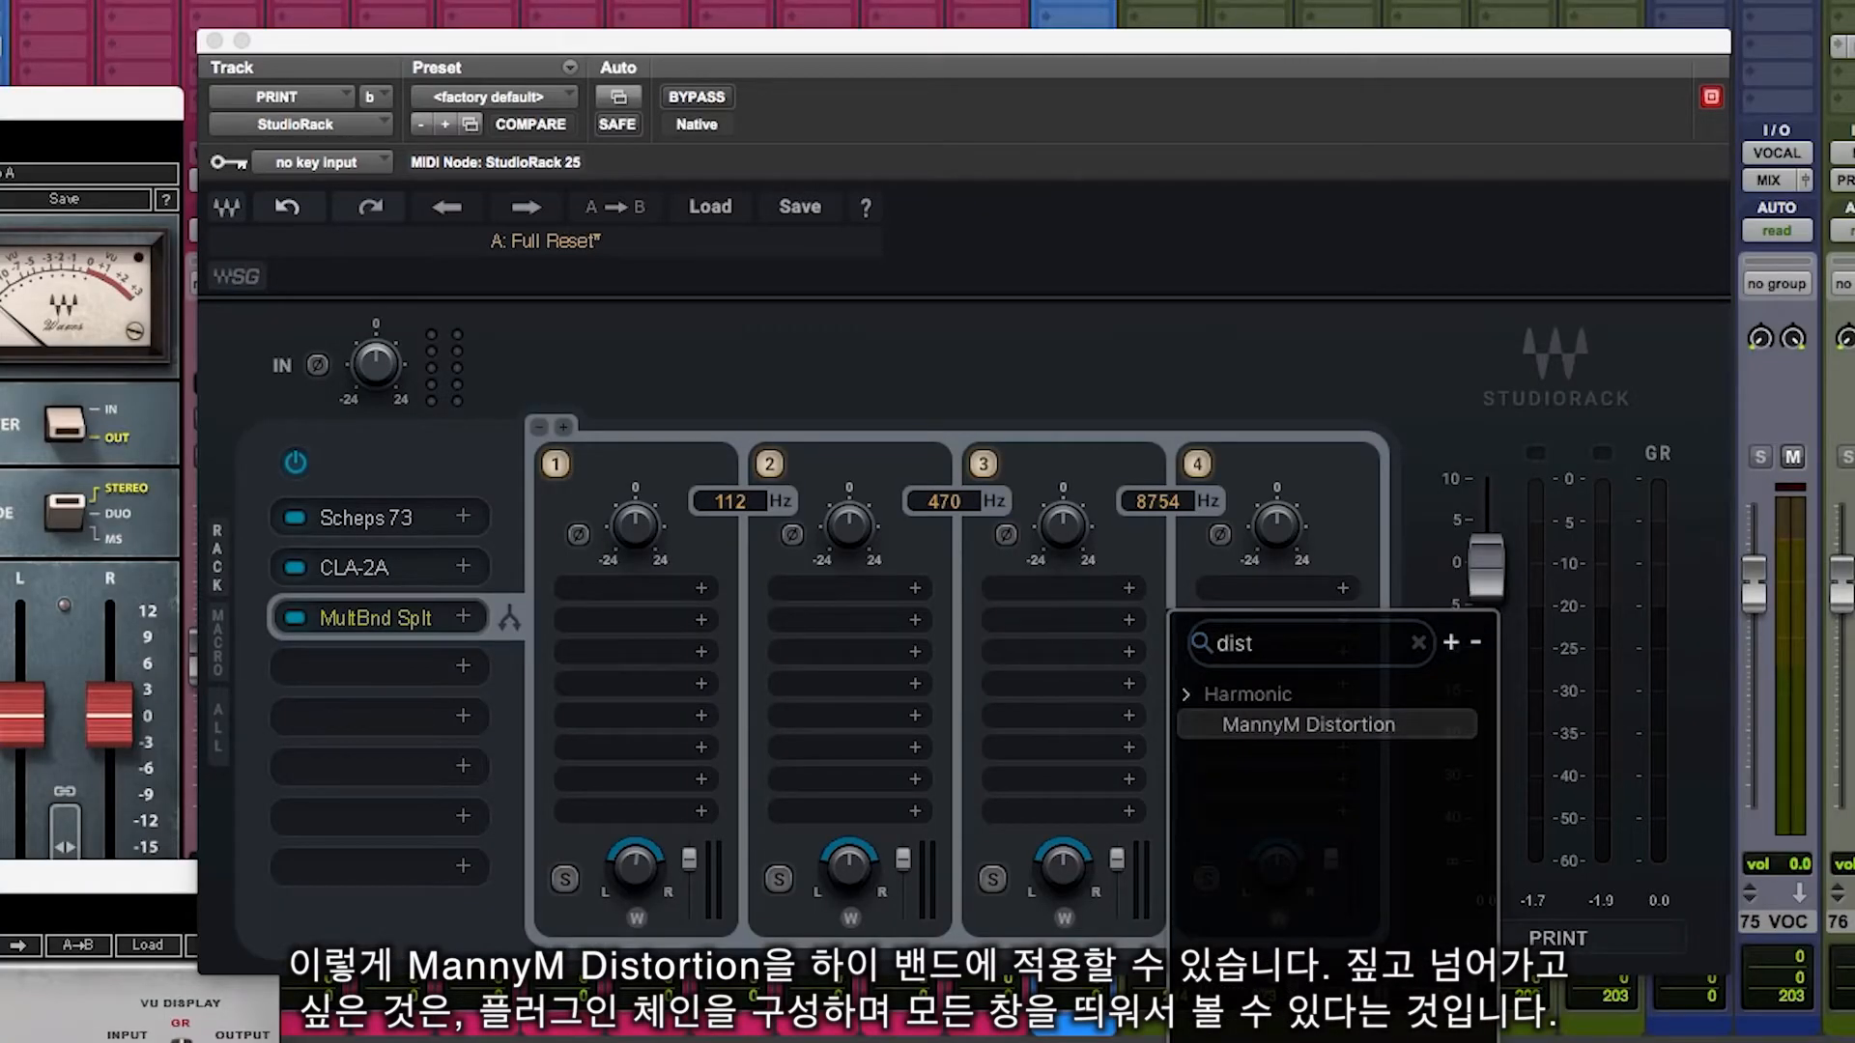
{"action": "key", "text": "Return"}
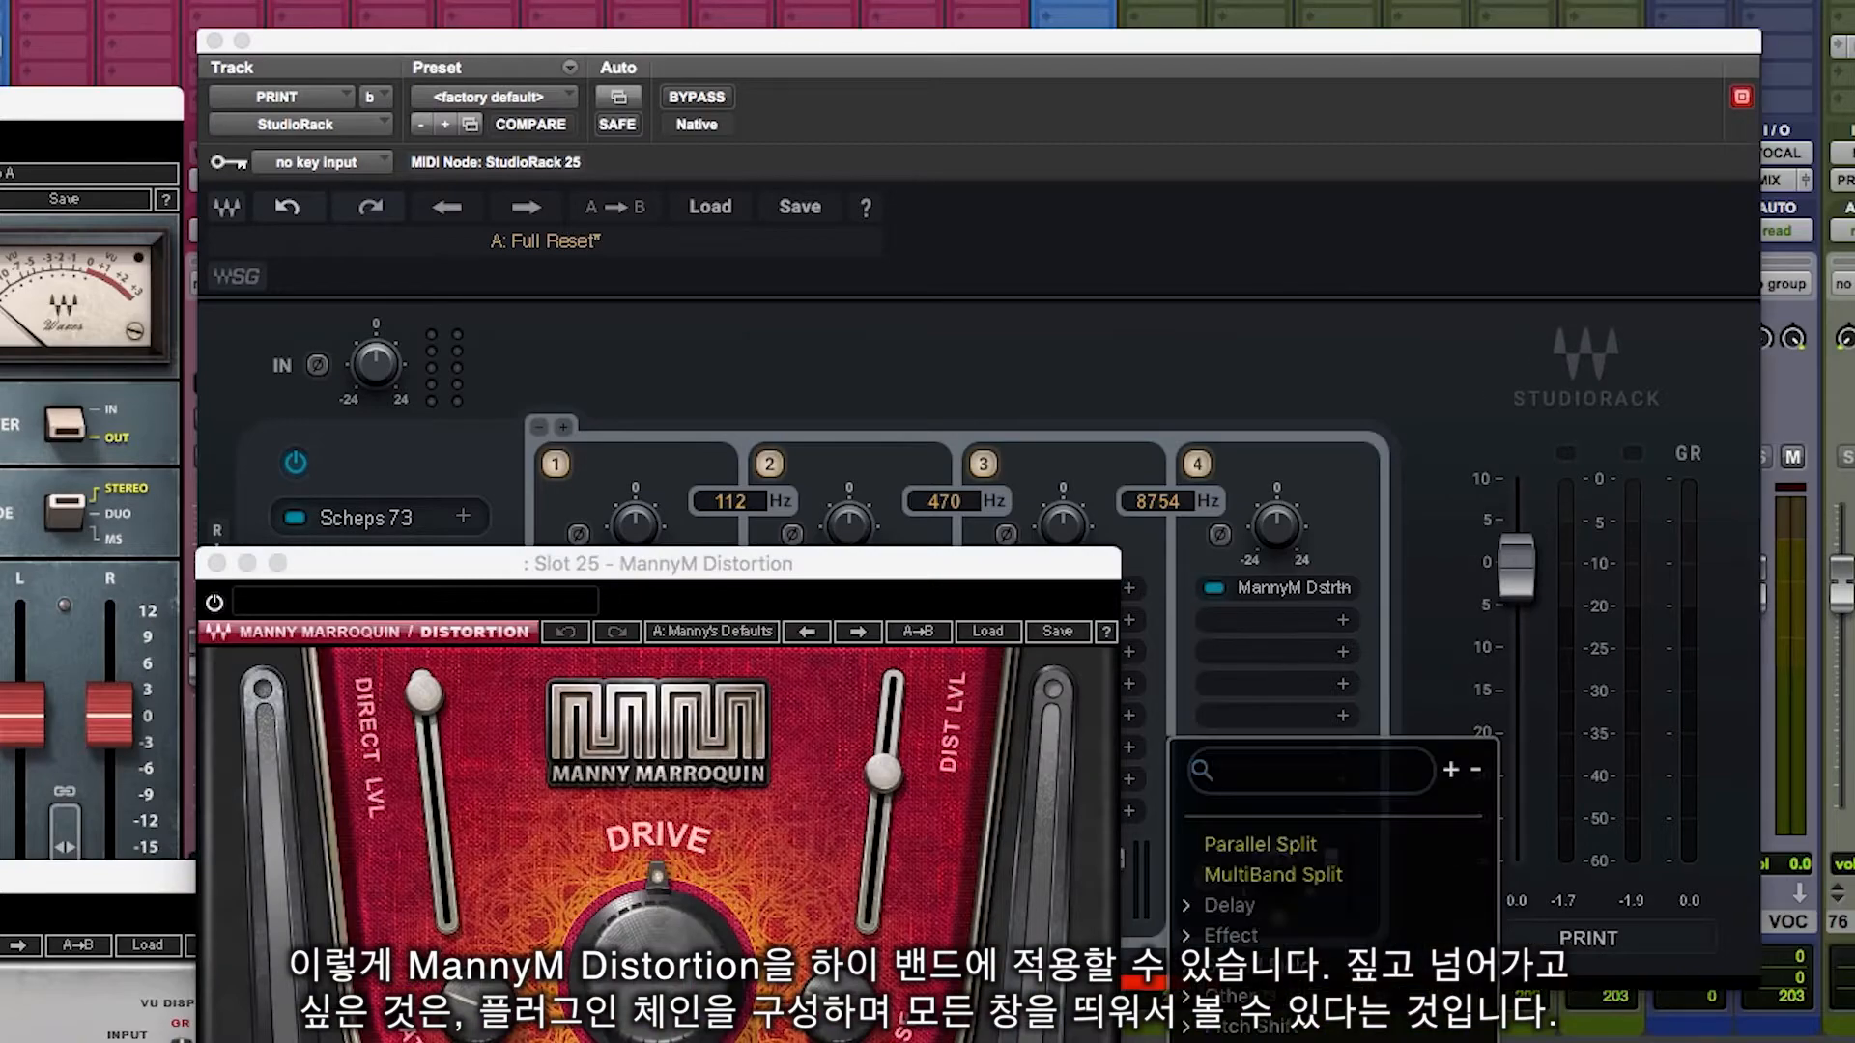
{"action": "left_click", "coordinate": [216, 564]}
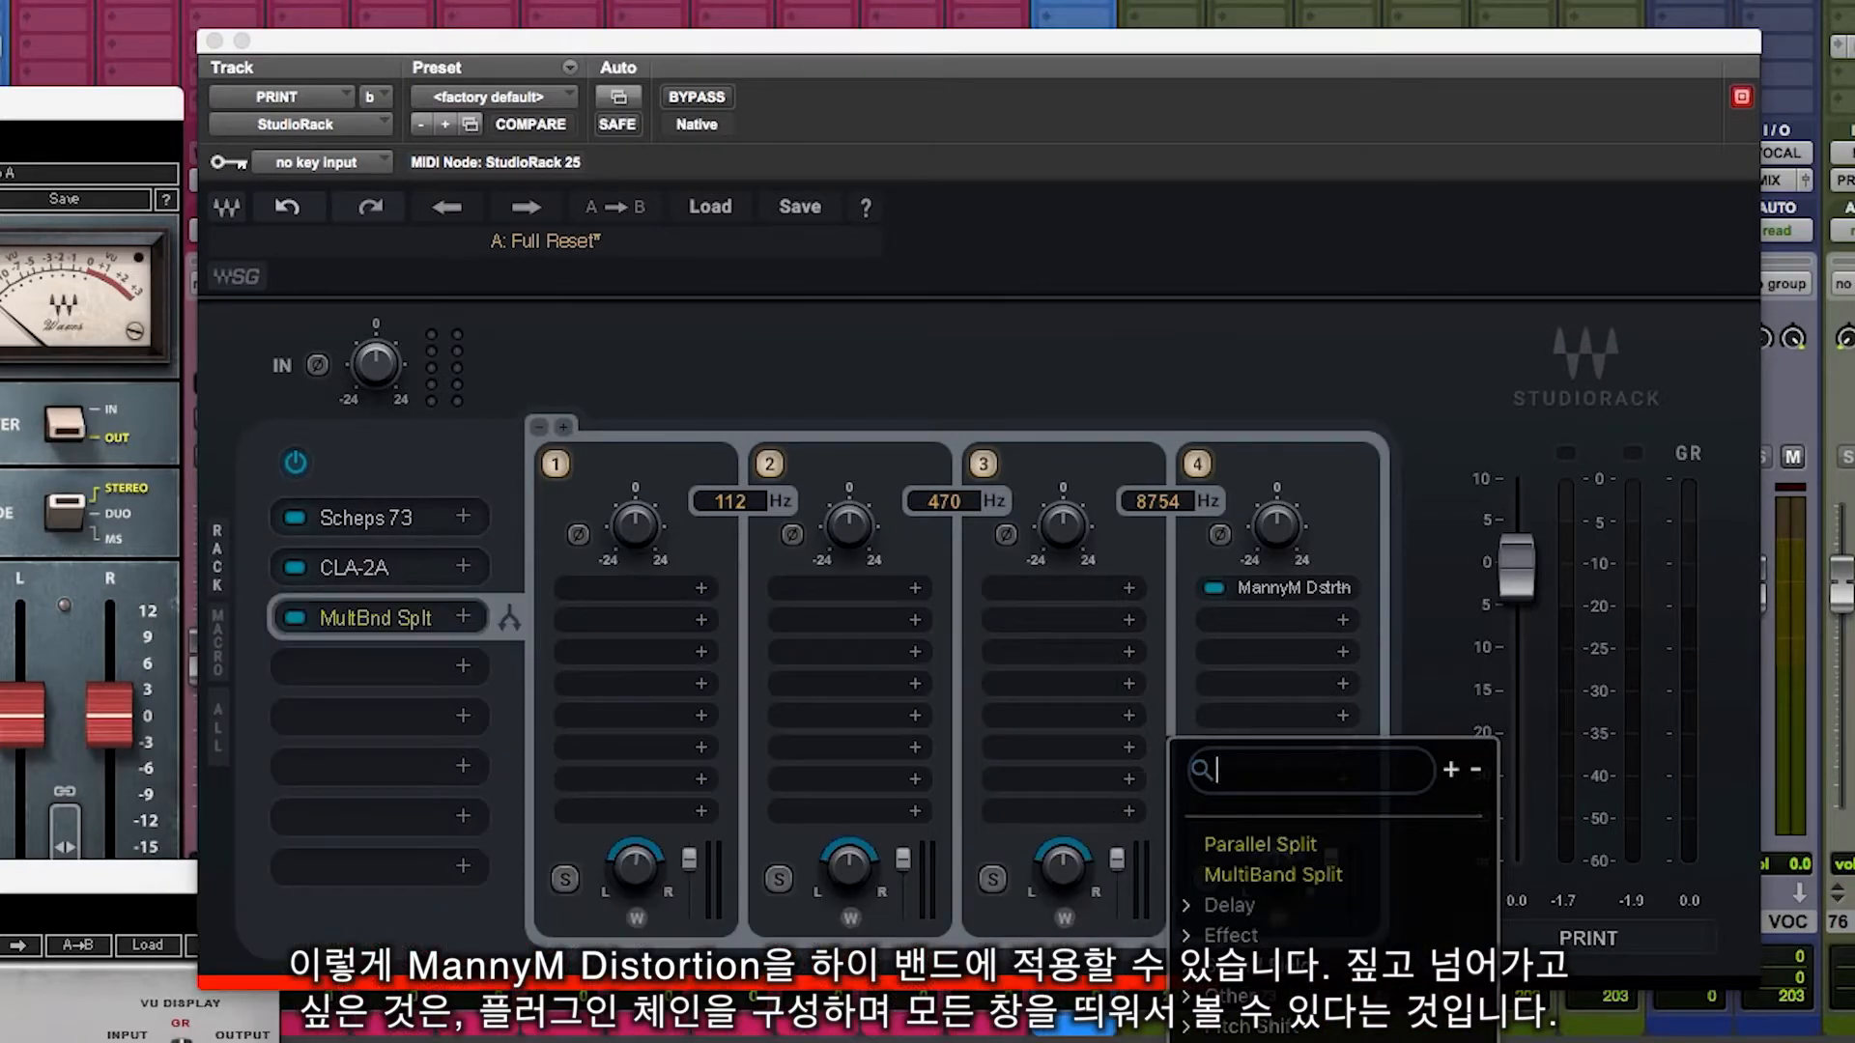
{"action": "key", "text": "Escape"}
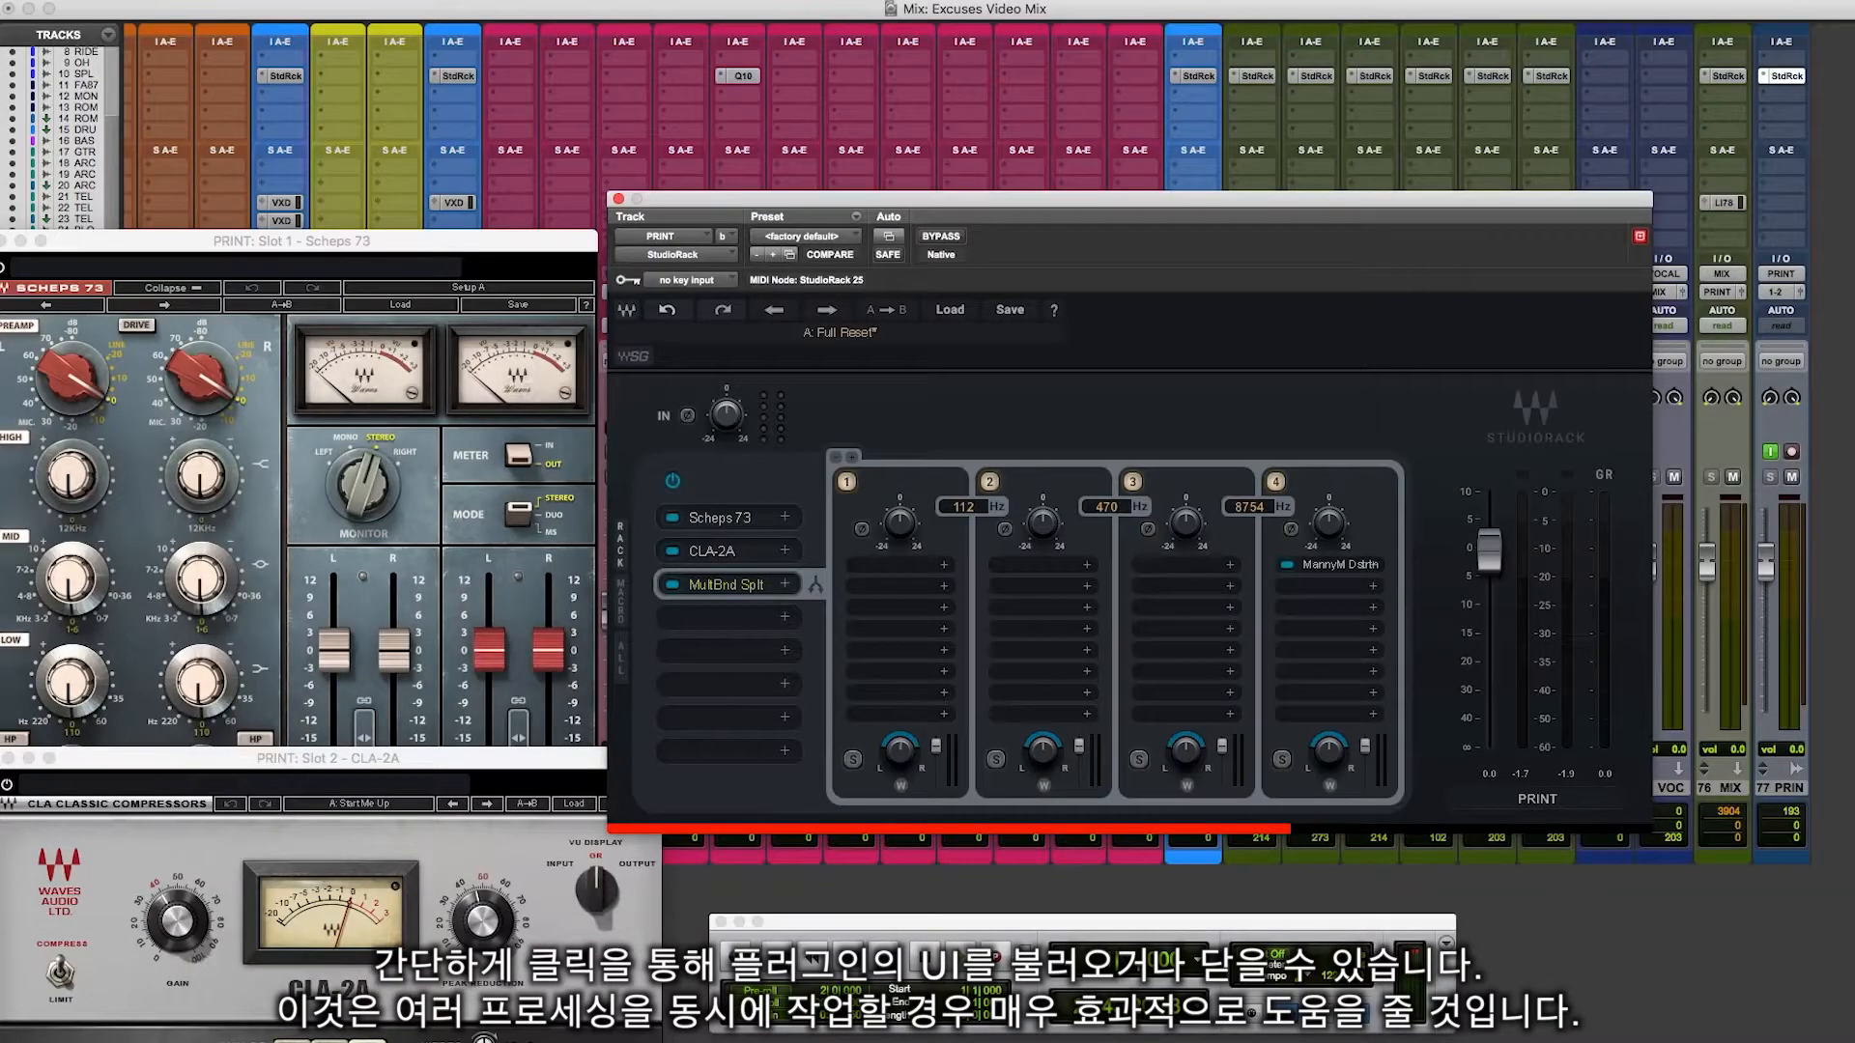
Insert RVox in the rack's fourth slot, after the multiband split.
{"action": "left_click", "coordinate": [728, 618]}
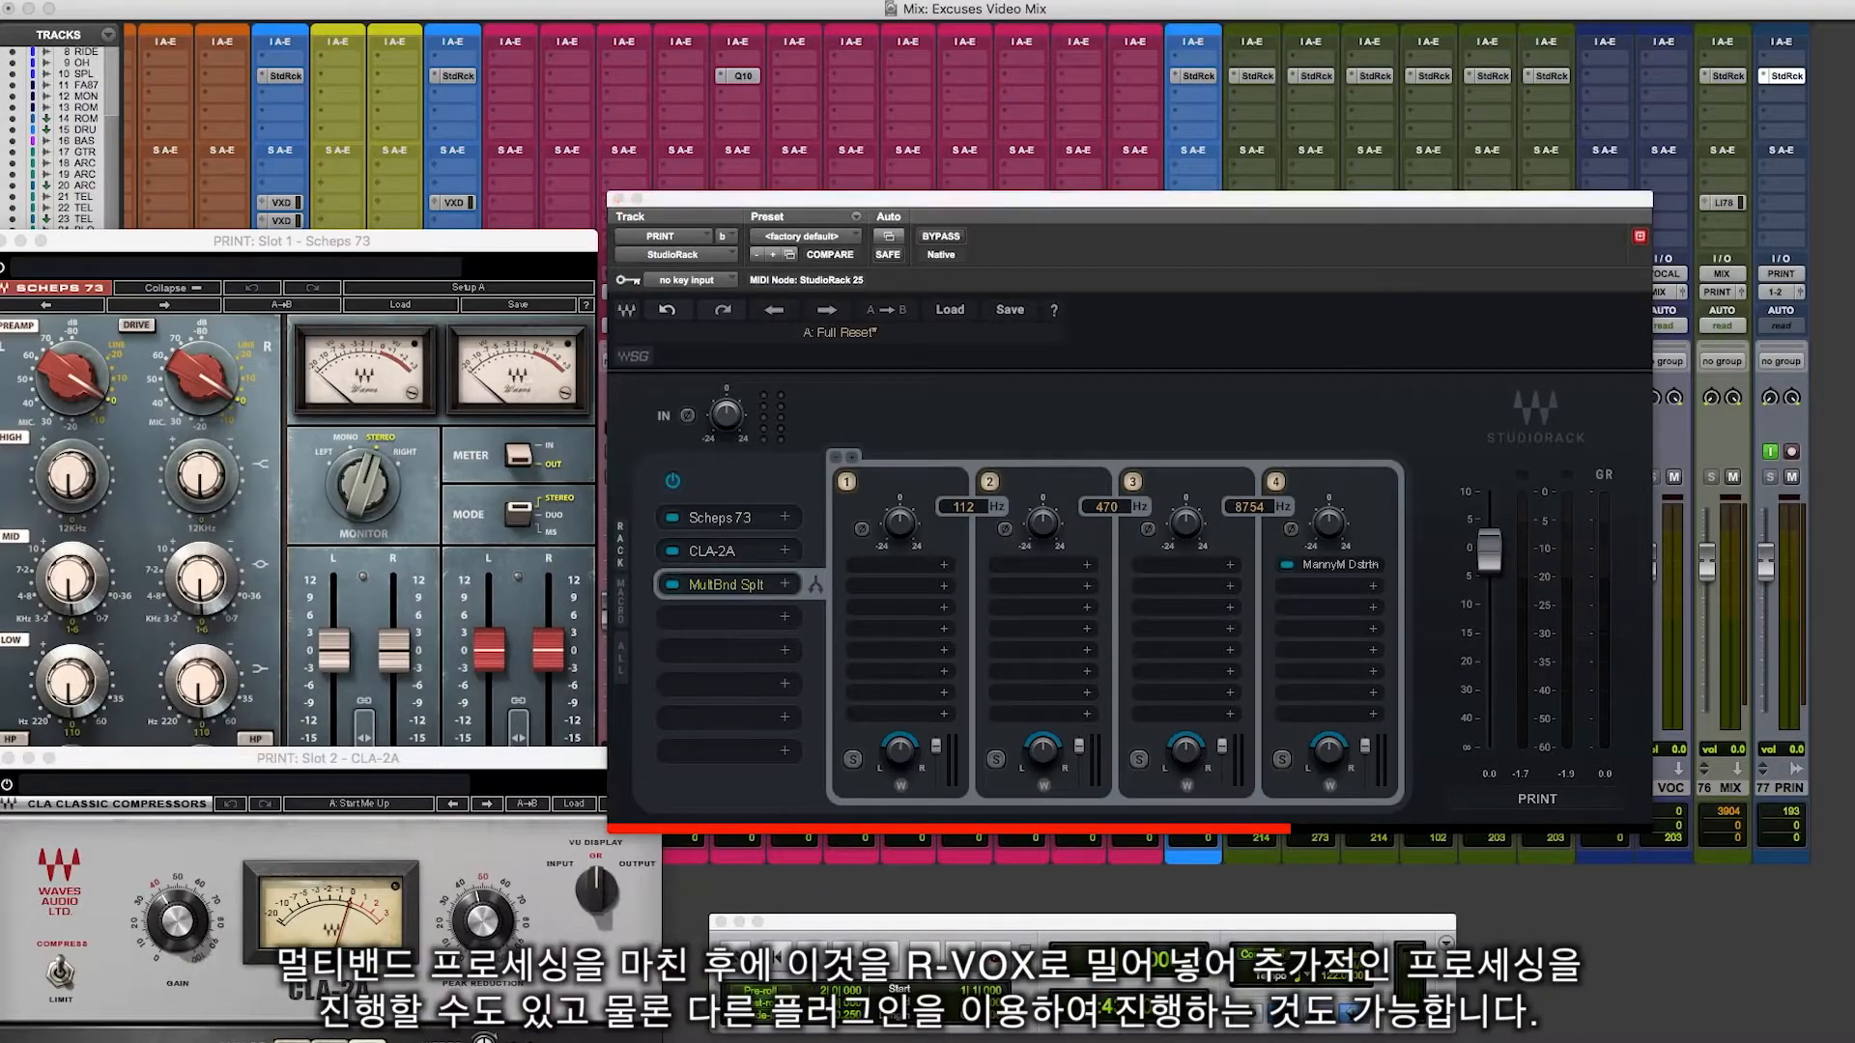
{"action": "type", "text": "Rvox"}
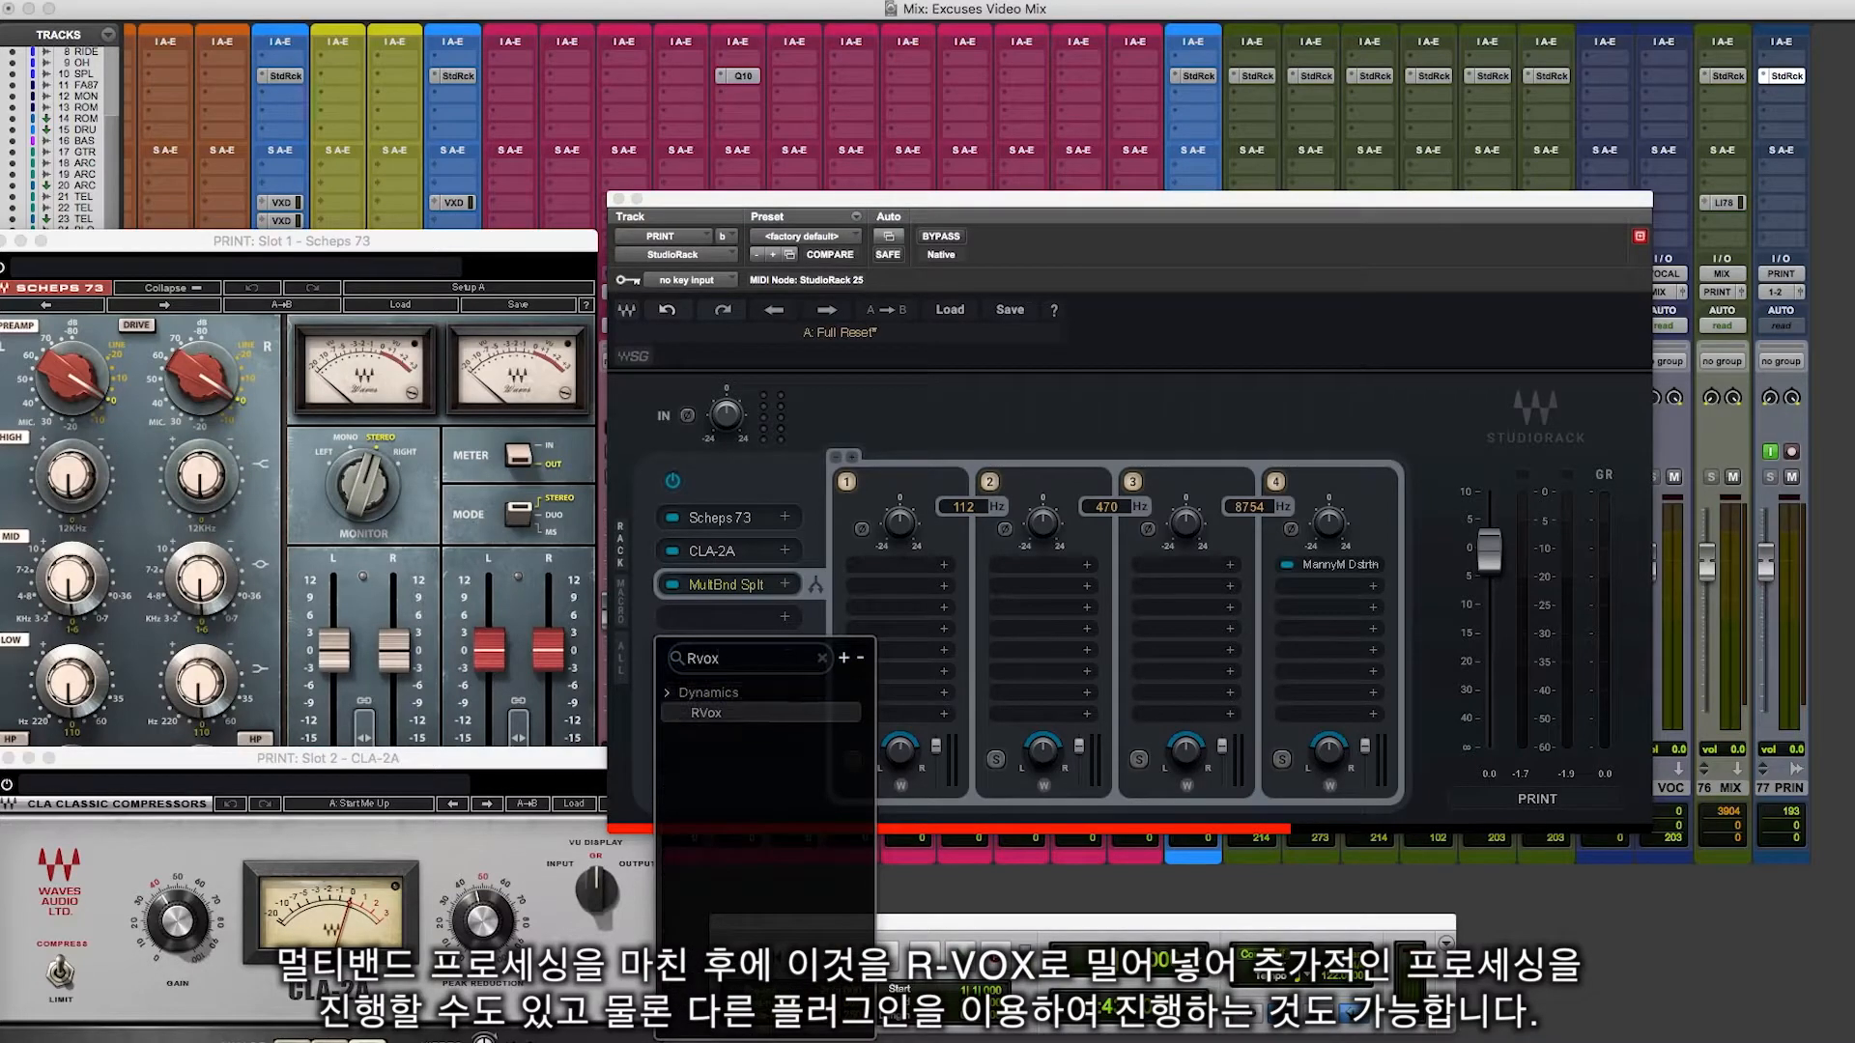
{"action": "key", "text": "Return"}
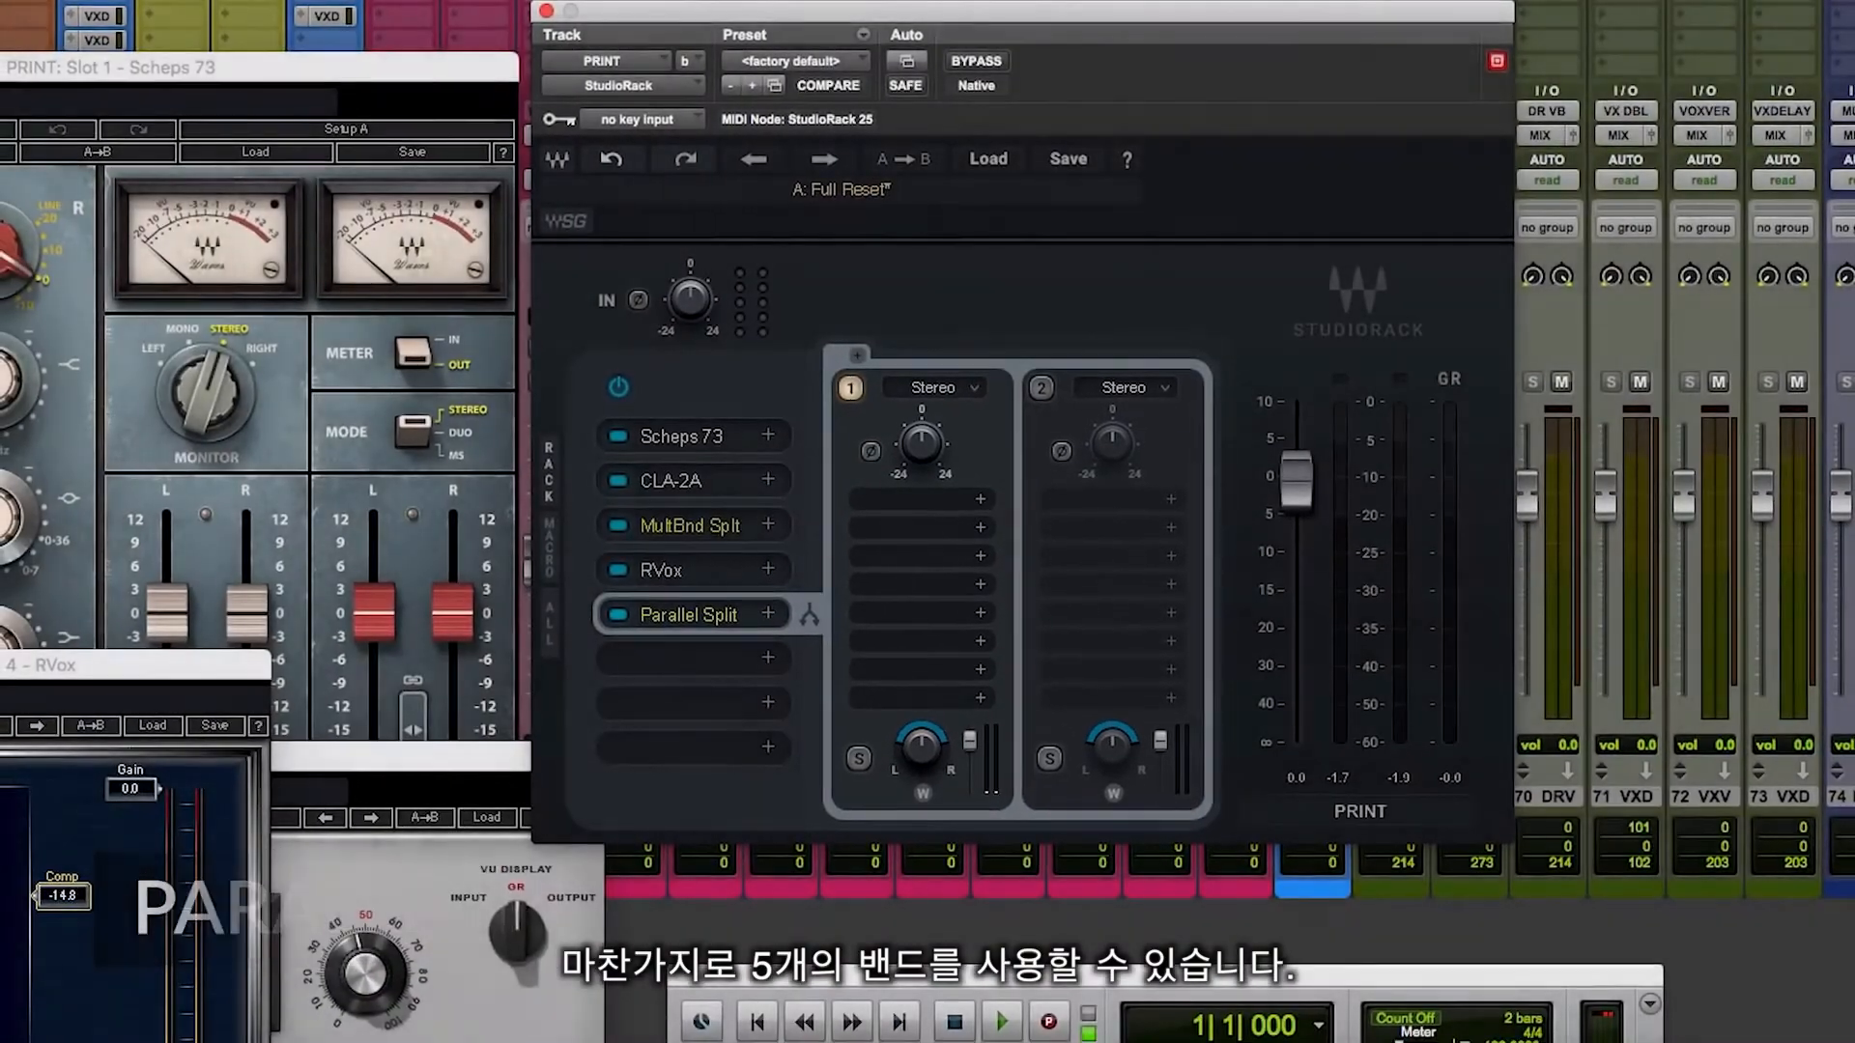
Expand the Parallel Split in the fifth slot to five parallel chains.
{"action": "left_click", "coordinate": [857, 356]}
{"action": "left_click", "coordinate": [857, 356]}
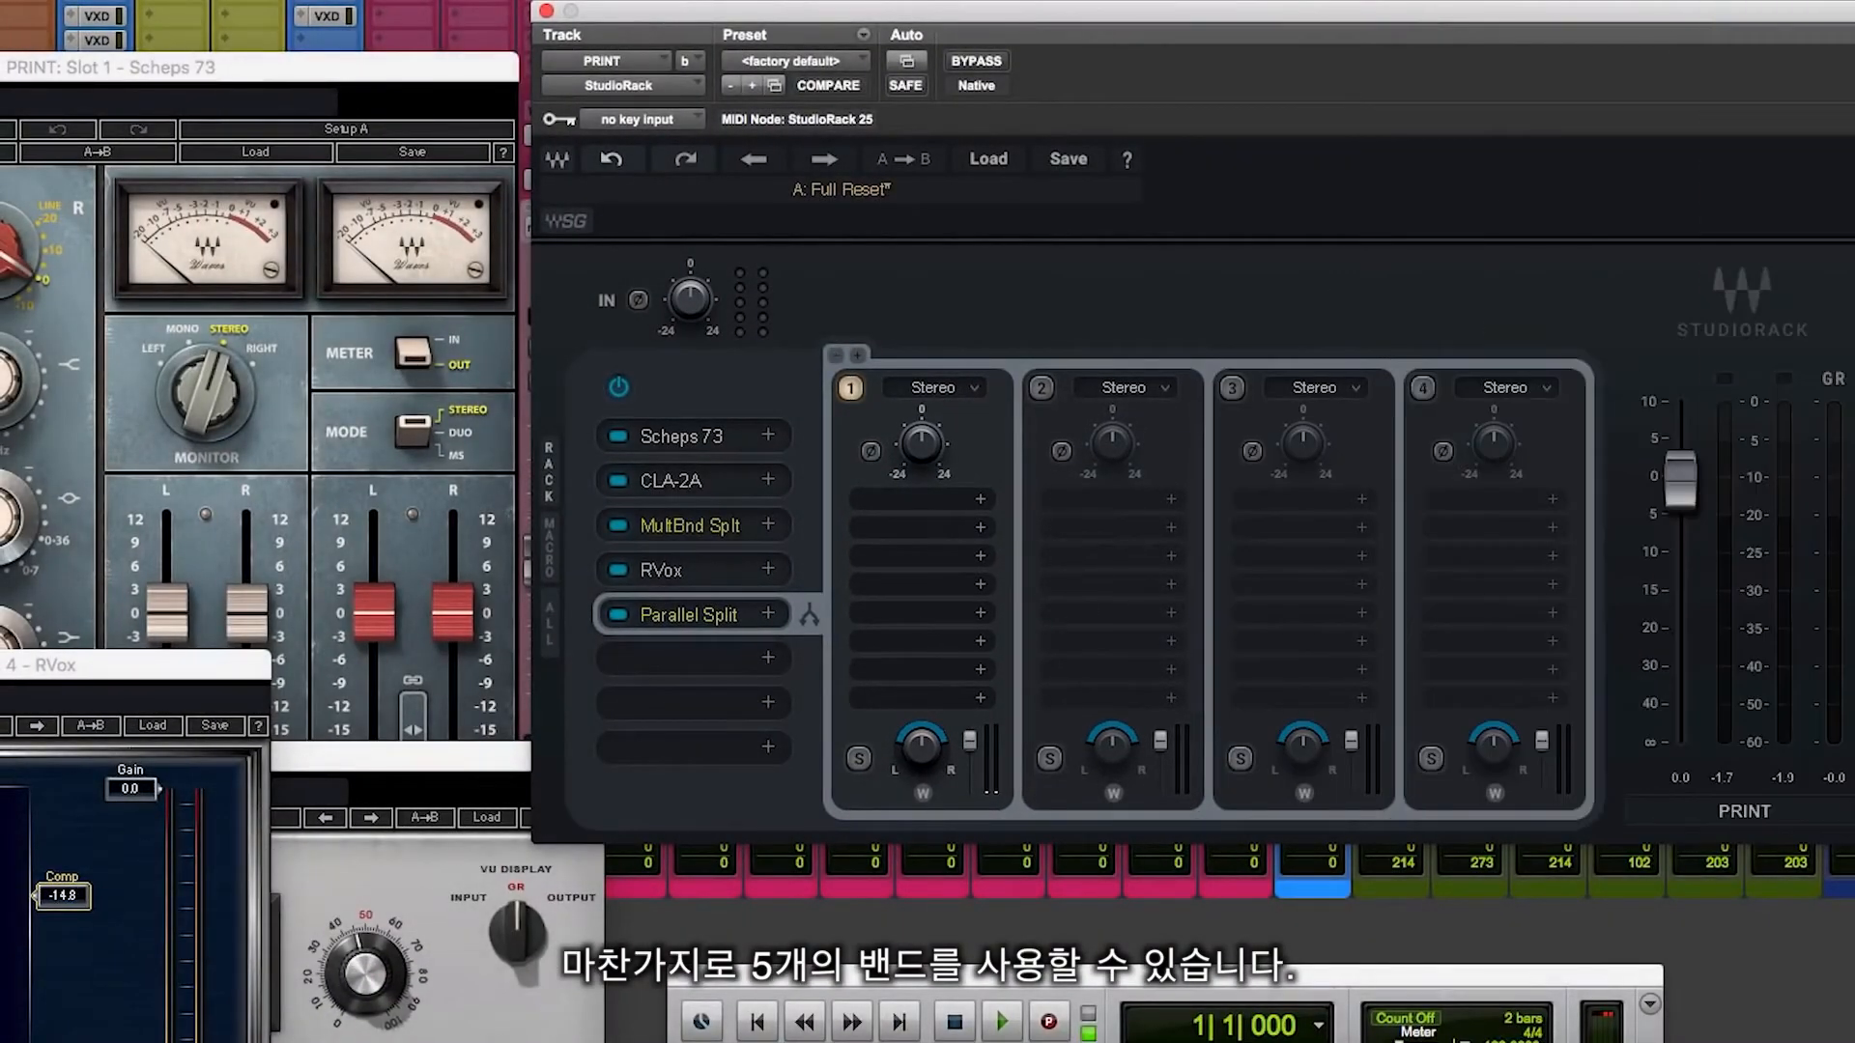
{"action": "left_click", "coordinate": [857, 355]}
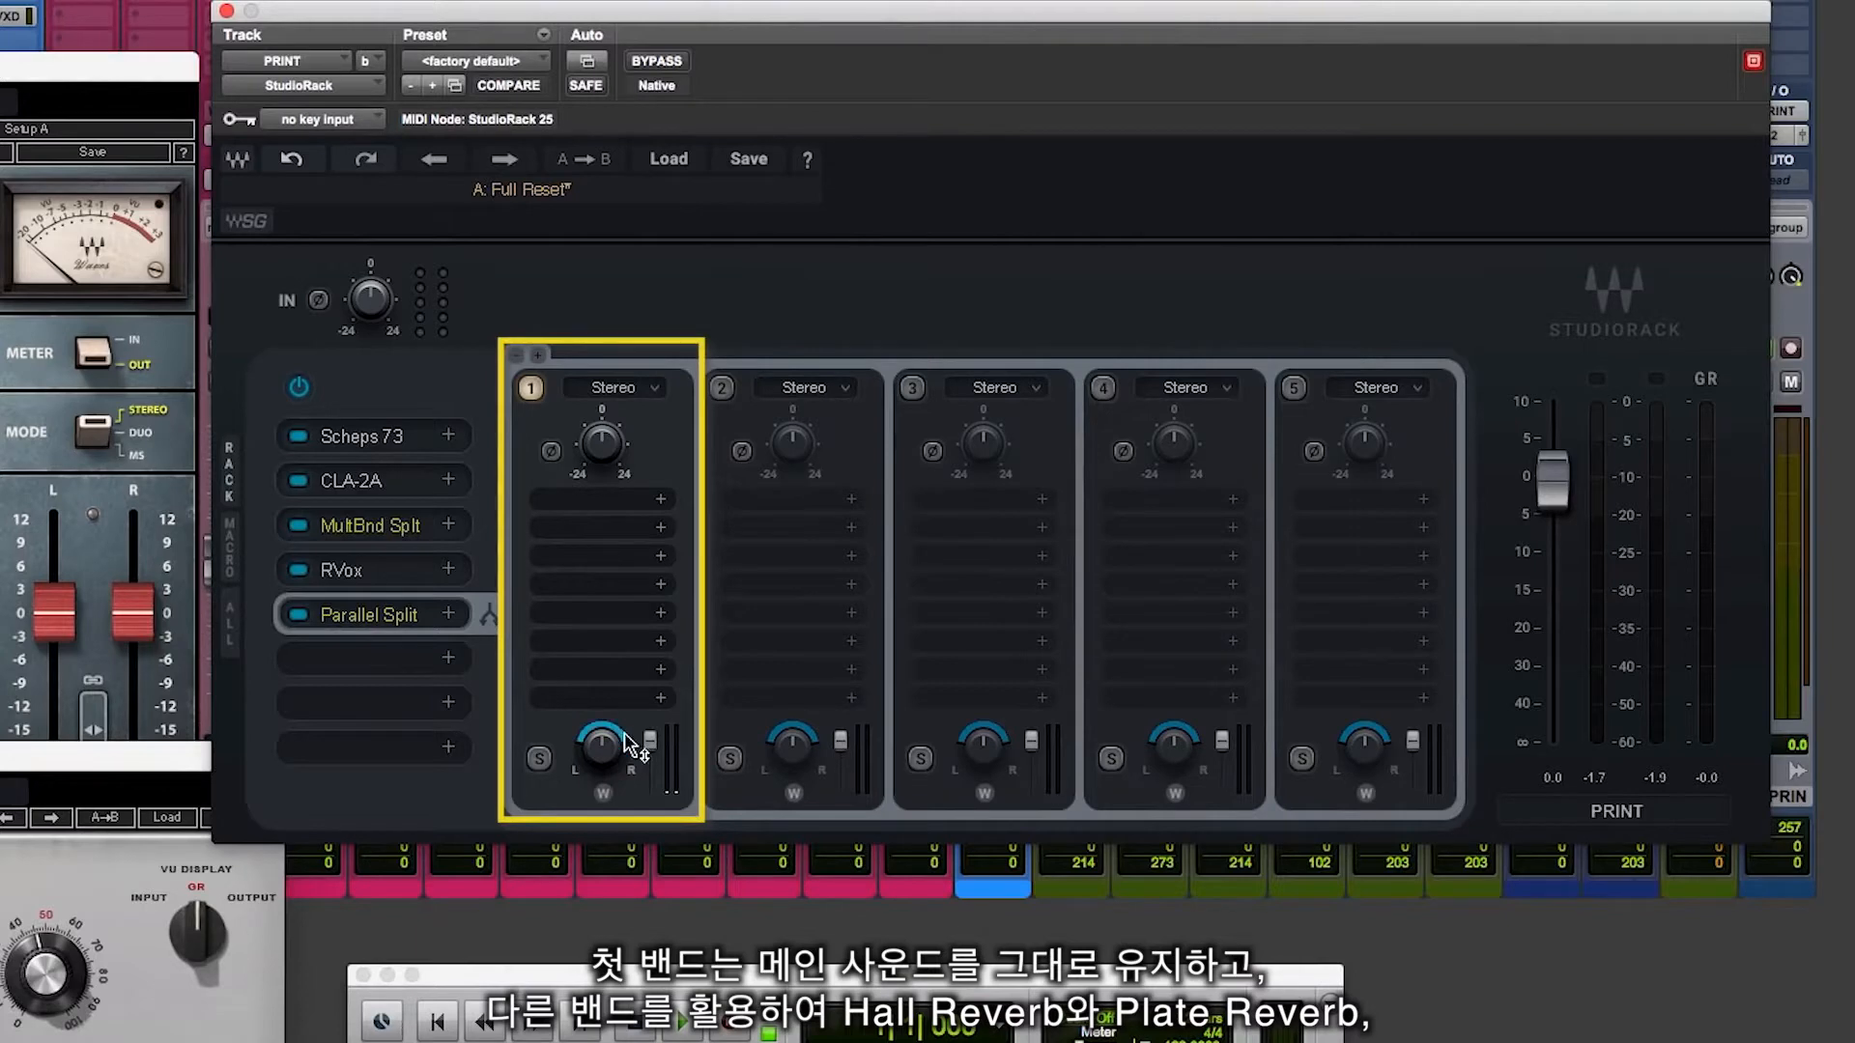
Insert the RVerb reverb in the first slot of parallel chain 2.
{"action": "left_click", "coordinate": [851, 499]}
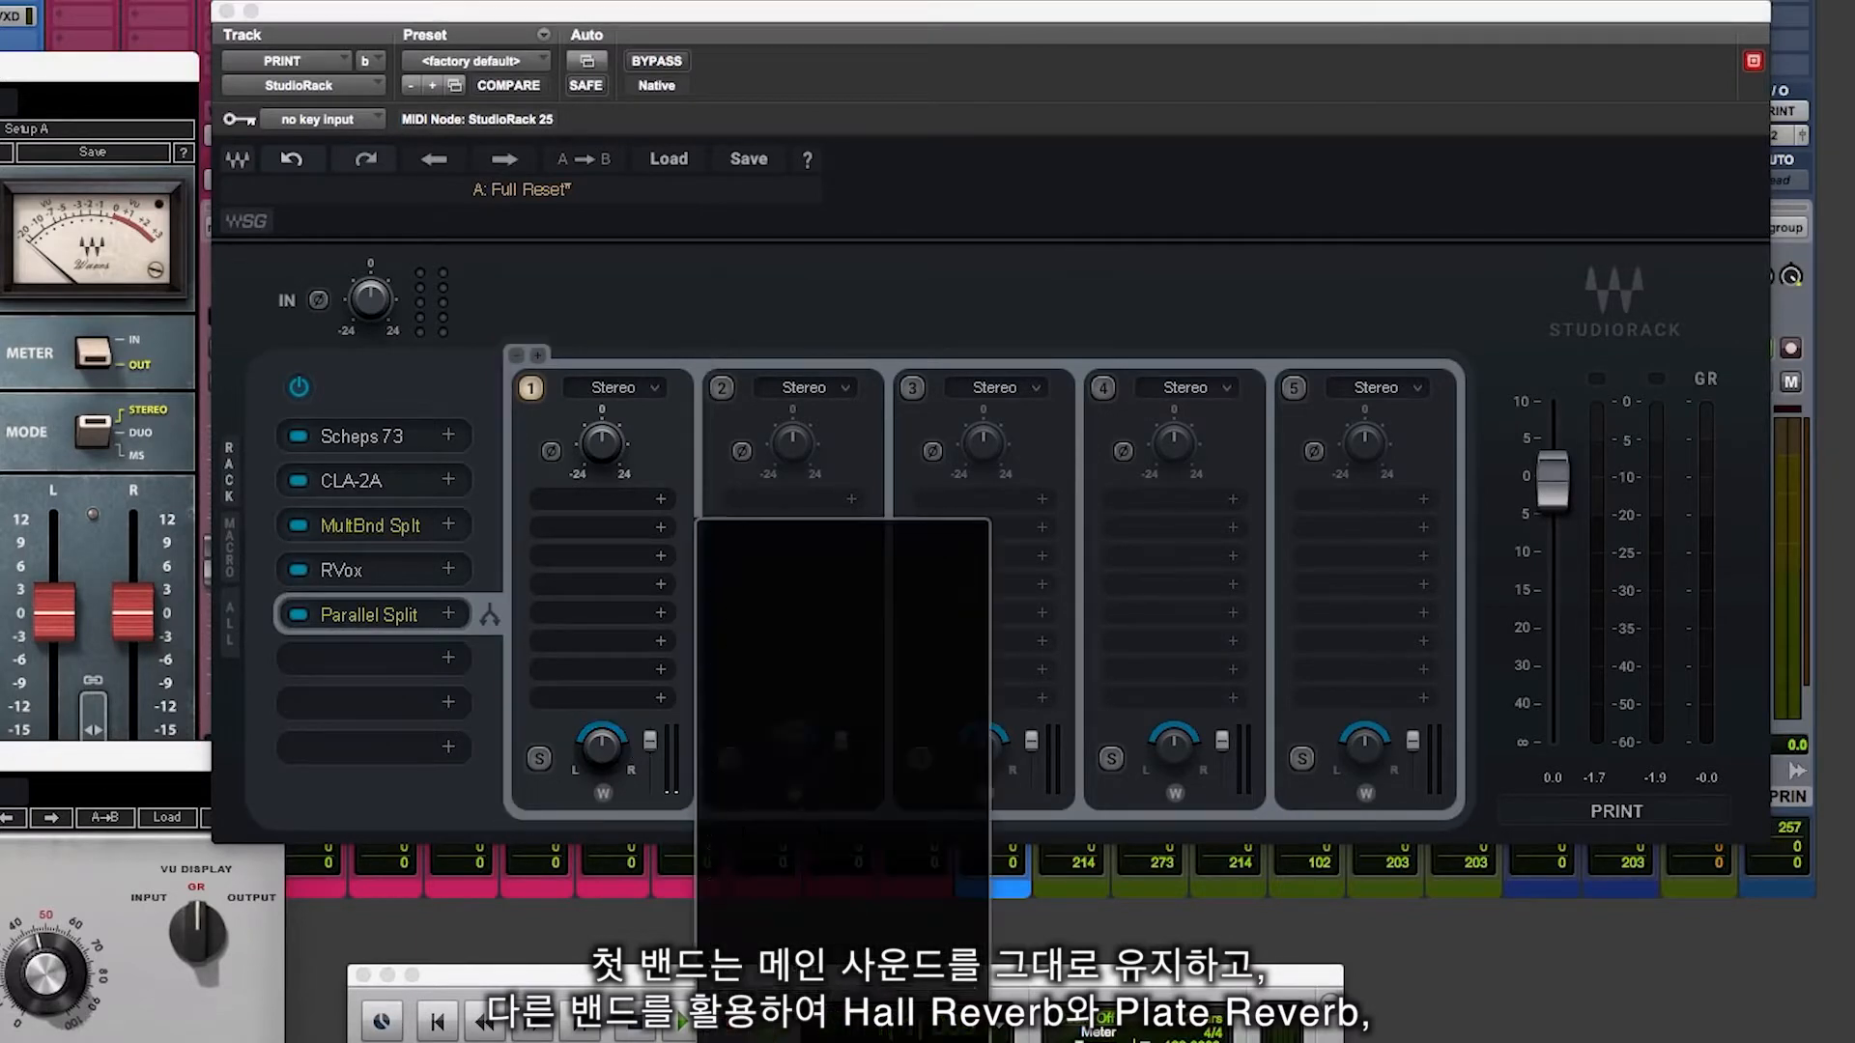
{"action": "type", "text": "RVer"}
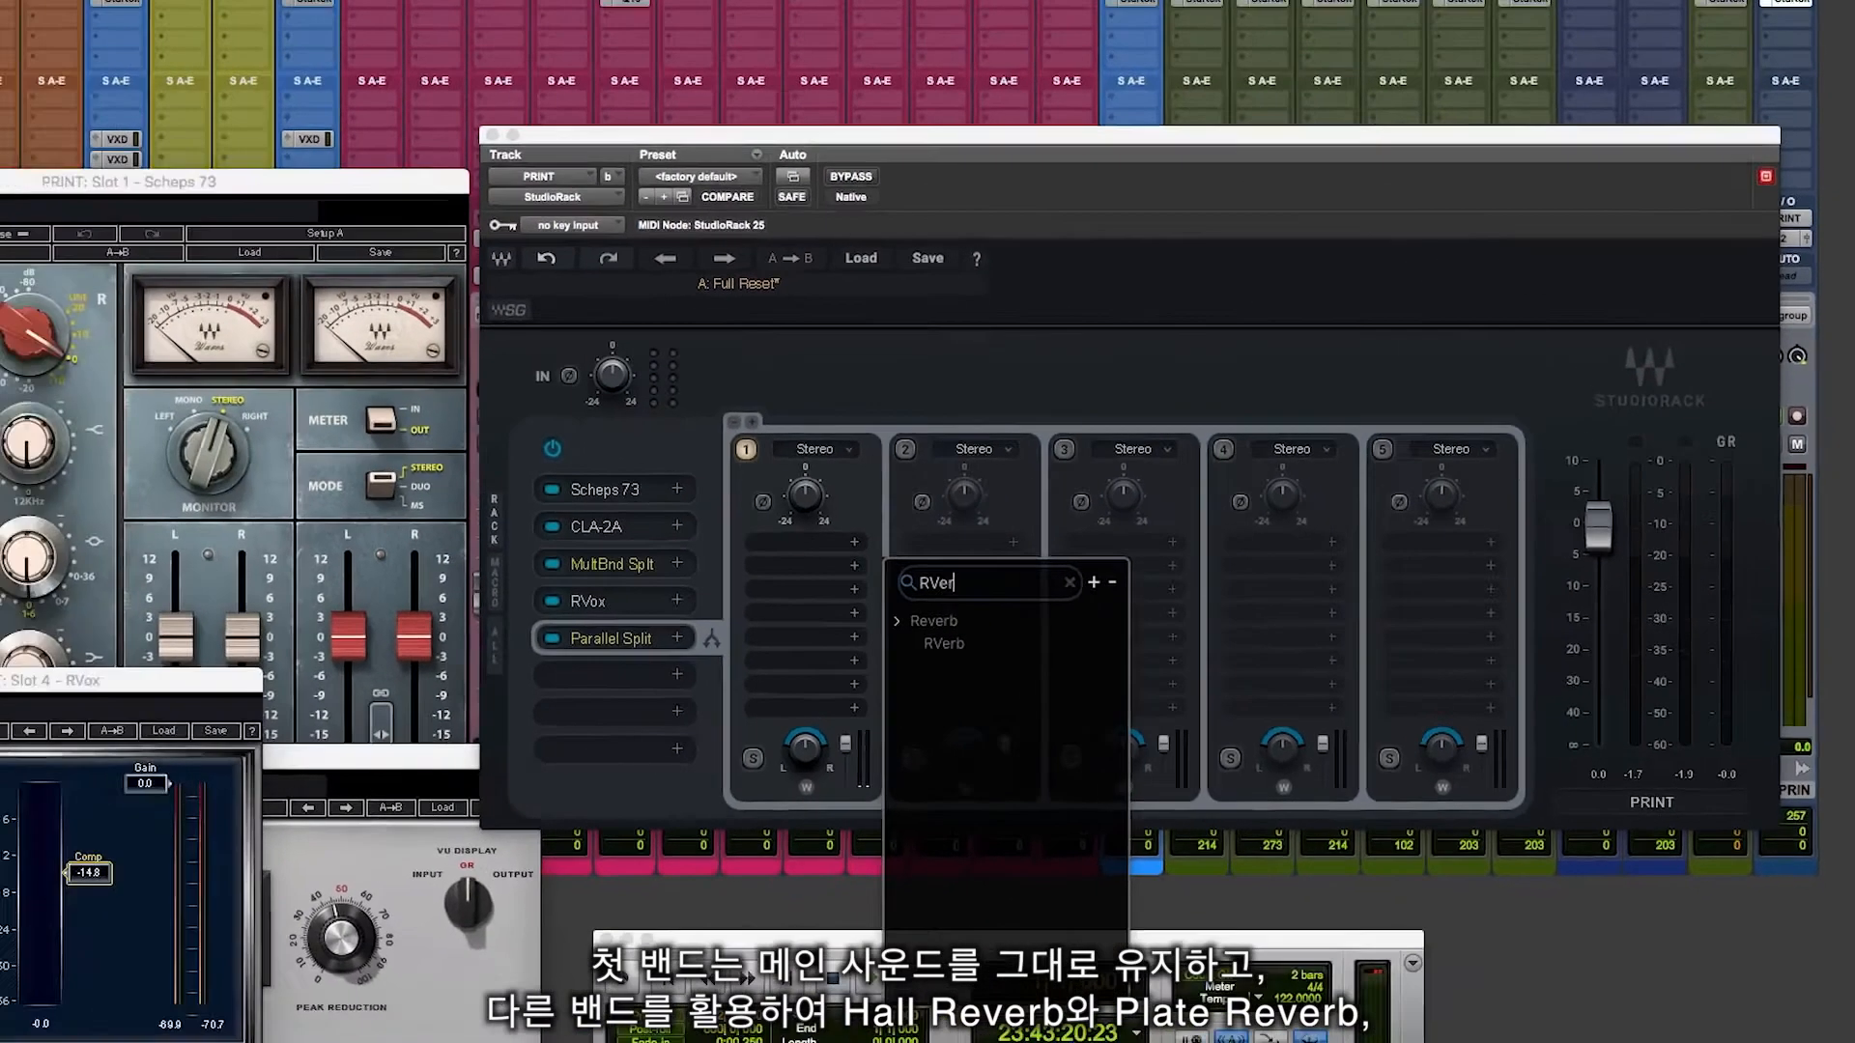
{"action": "key", "text": "Down"}
{"action": "key", "text": "Return"}
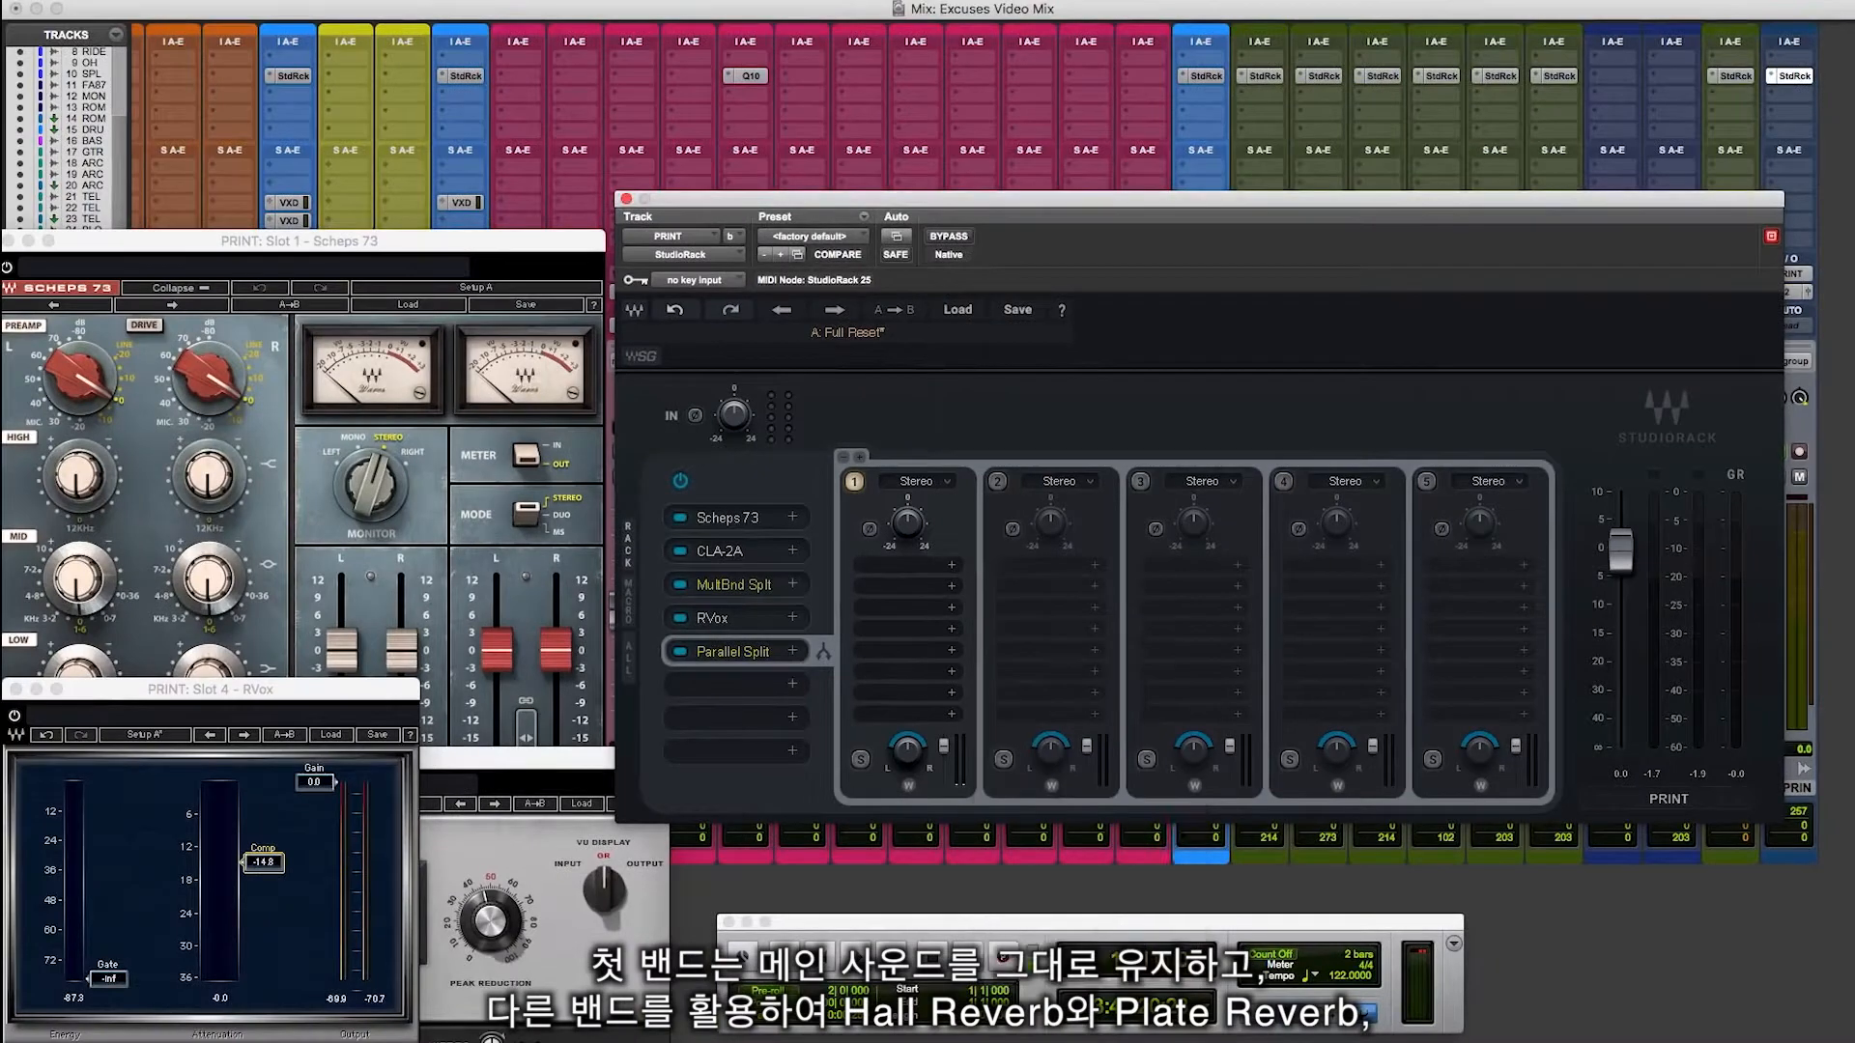
Insert Abbey Road Plates in the first slot of parallel chain 3 and close its plugin window.
{"action": "left_click", "coordinate": [1191, 565]}
{"action": "type", "text": "Abbey"}
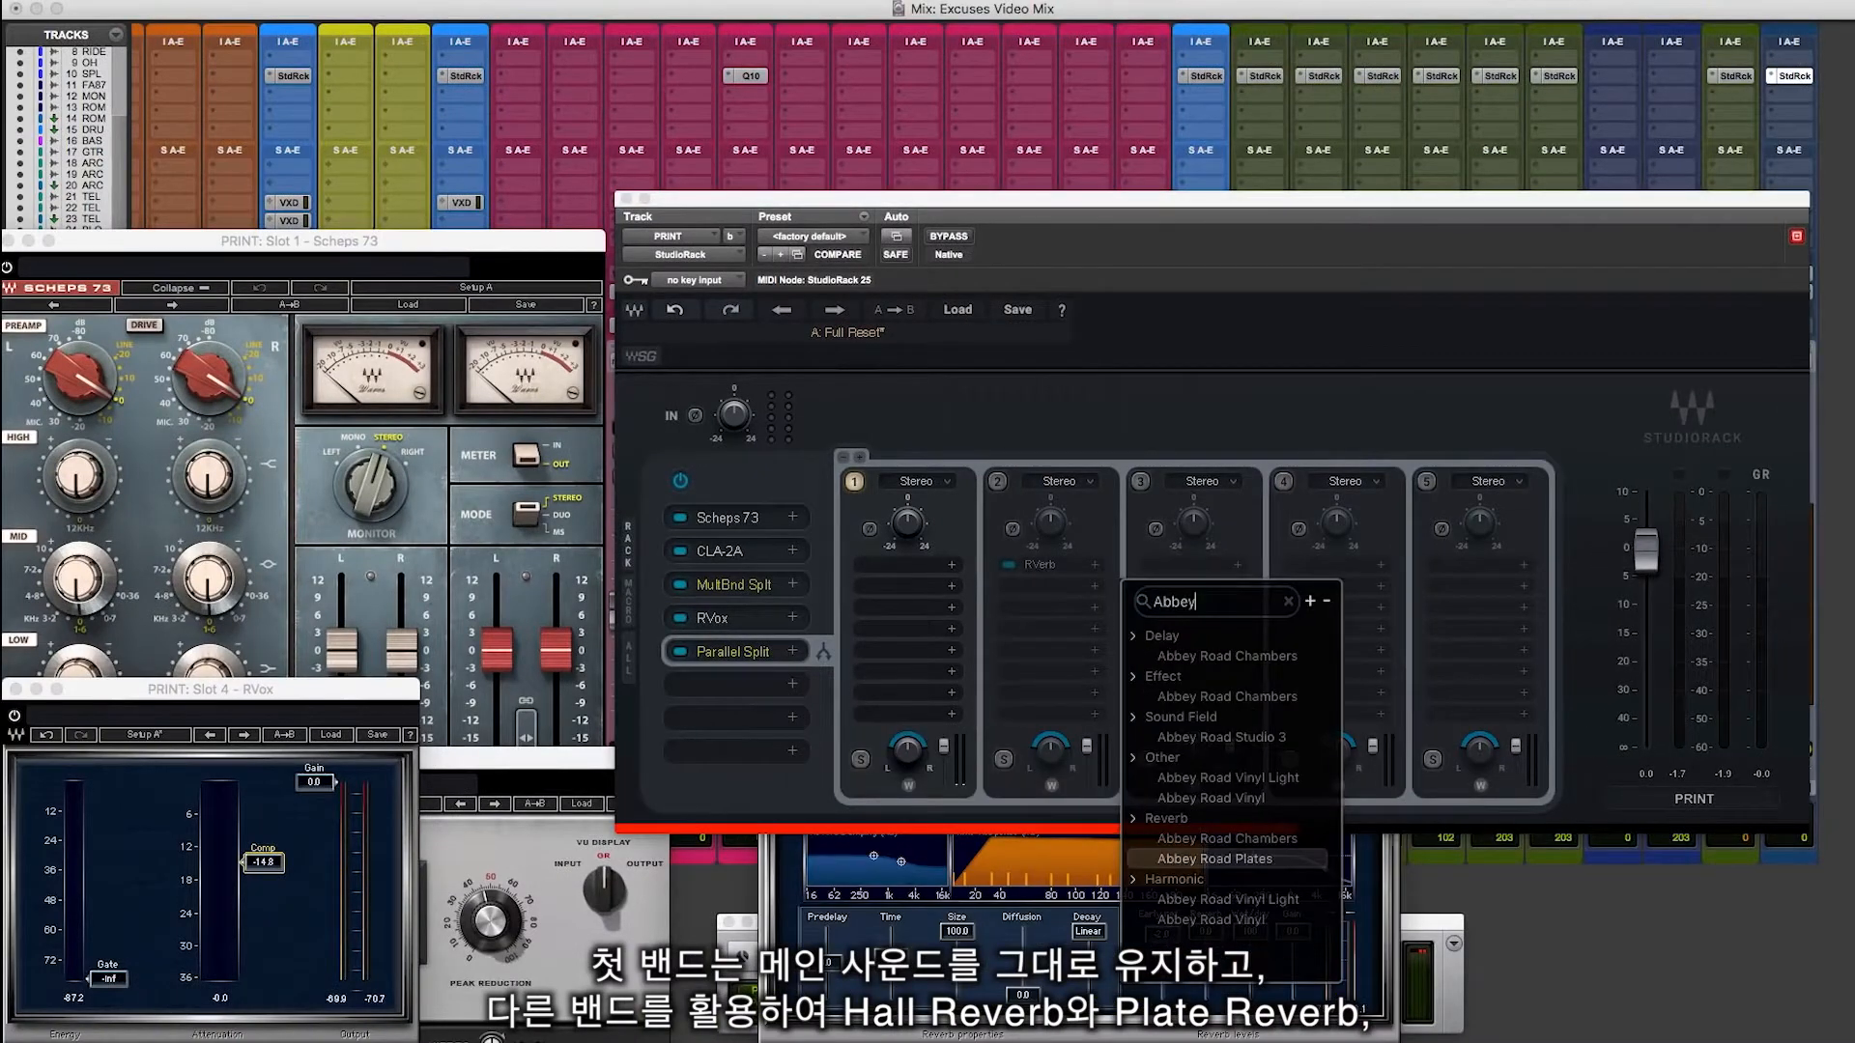
{"action": "key", "text": "Return"}
{"action": "left_click", "coordinate": [797, 445]}
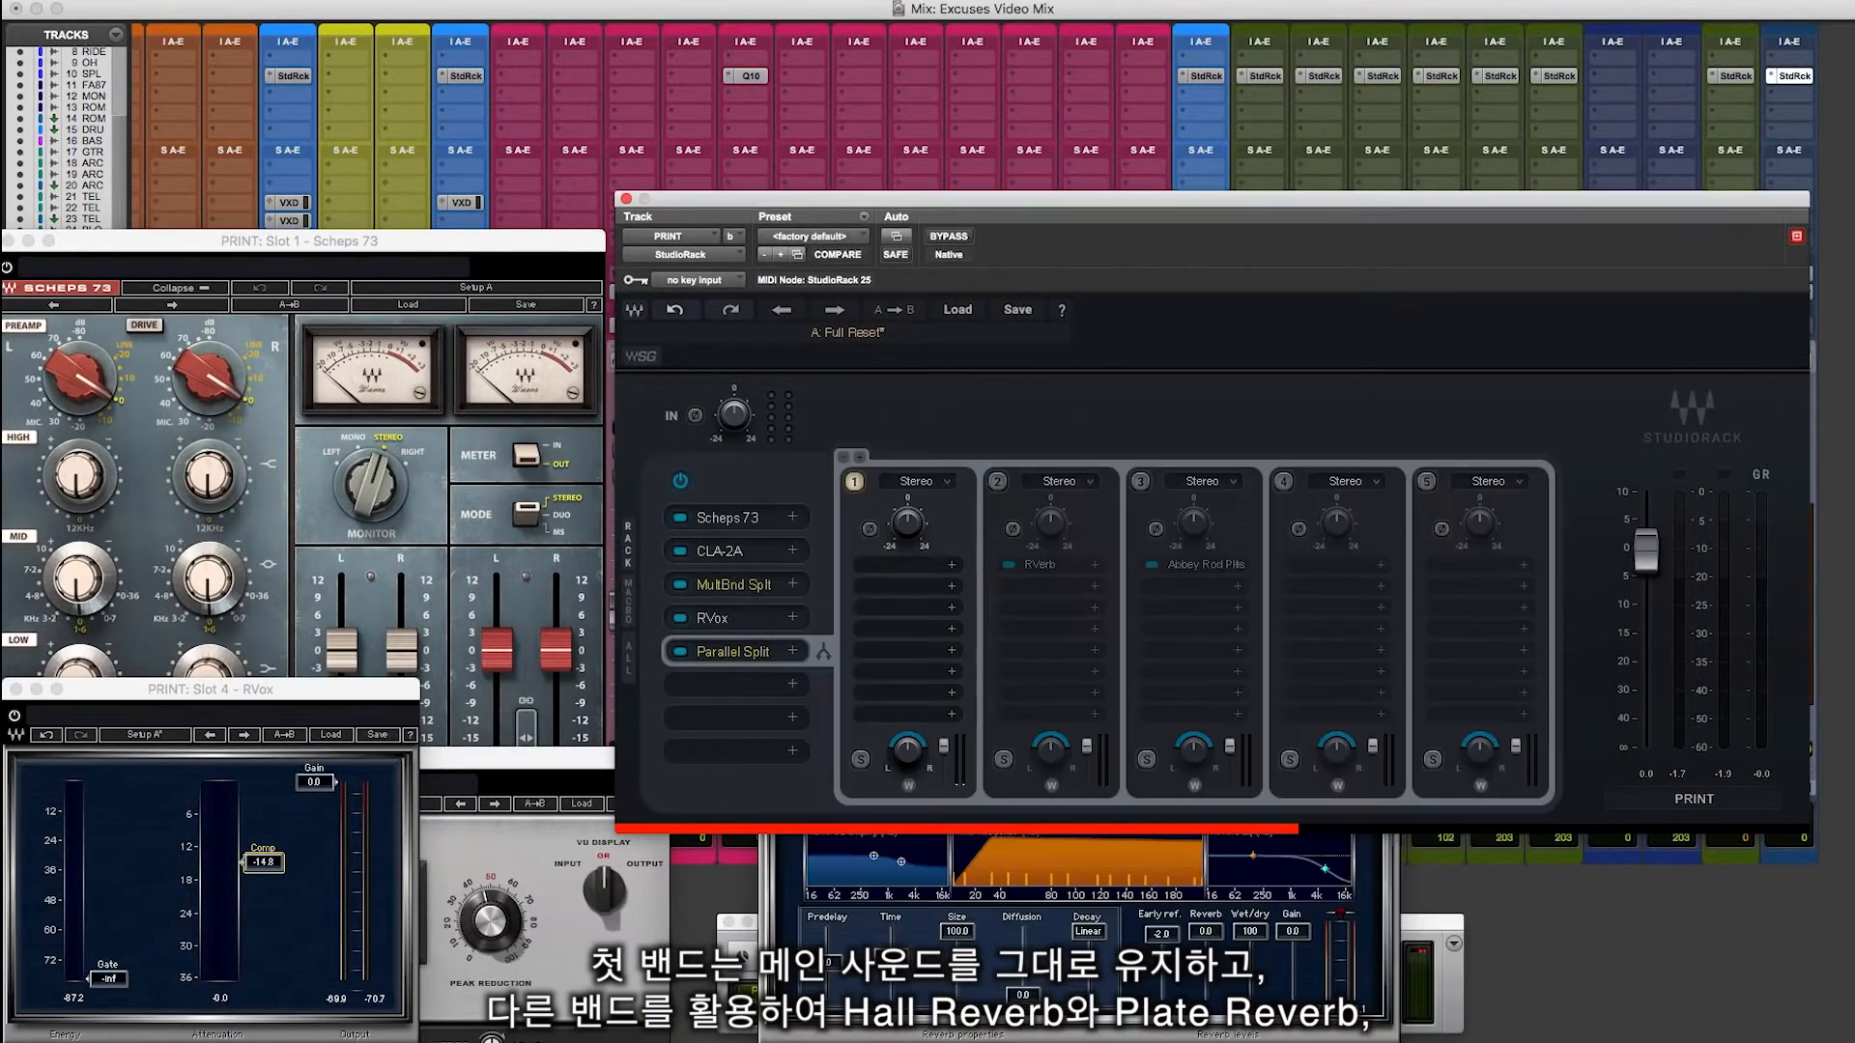
Insert H-Delay in the first slot of parallel chain 4.
{"action": "left_click", "coordinate": [1347, 565]}
{"action": "type", "text": "H-"}
{"action": "key", "text": "Return"}
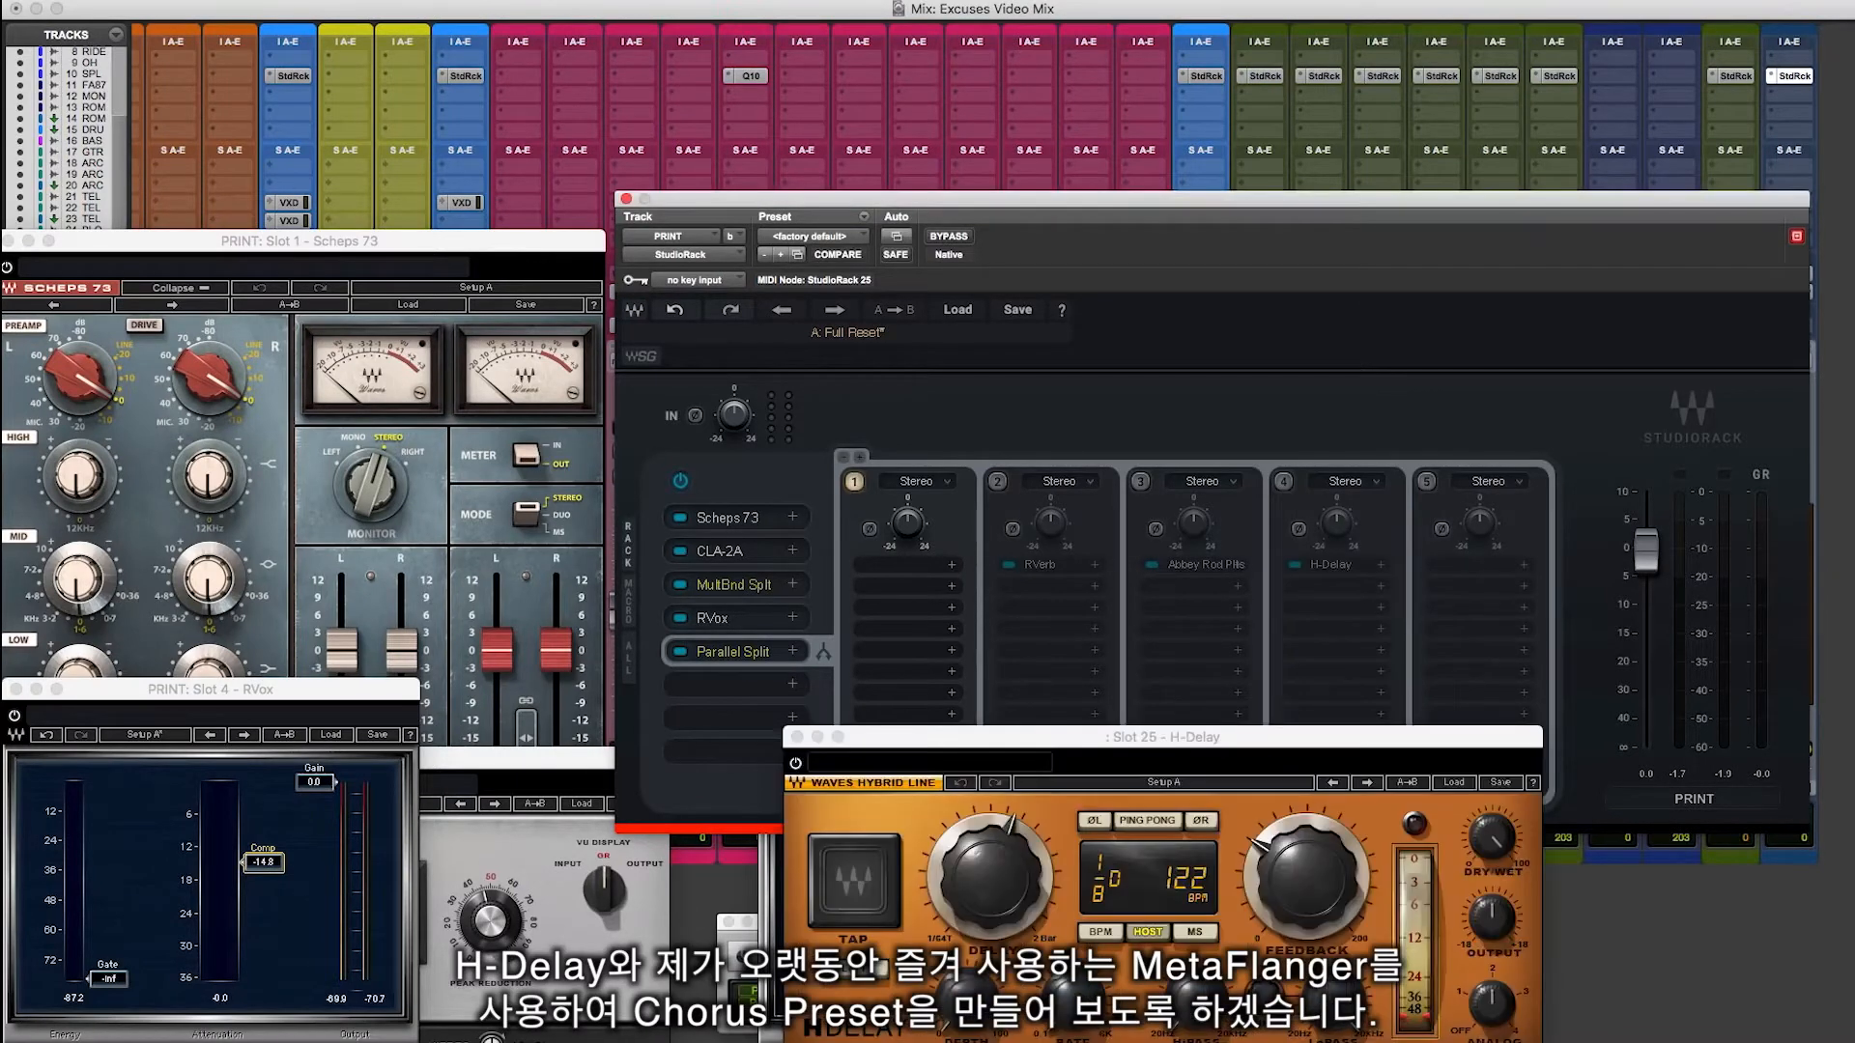
Insert MetaFlanger in the first slot of parallel chain 5 and load a chorus preset into it.
{"action": "left_click", "coordinate": [1479, 565]}
{"action": "type", "text": "Meta"}
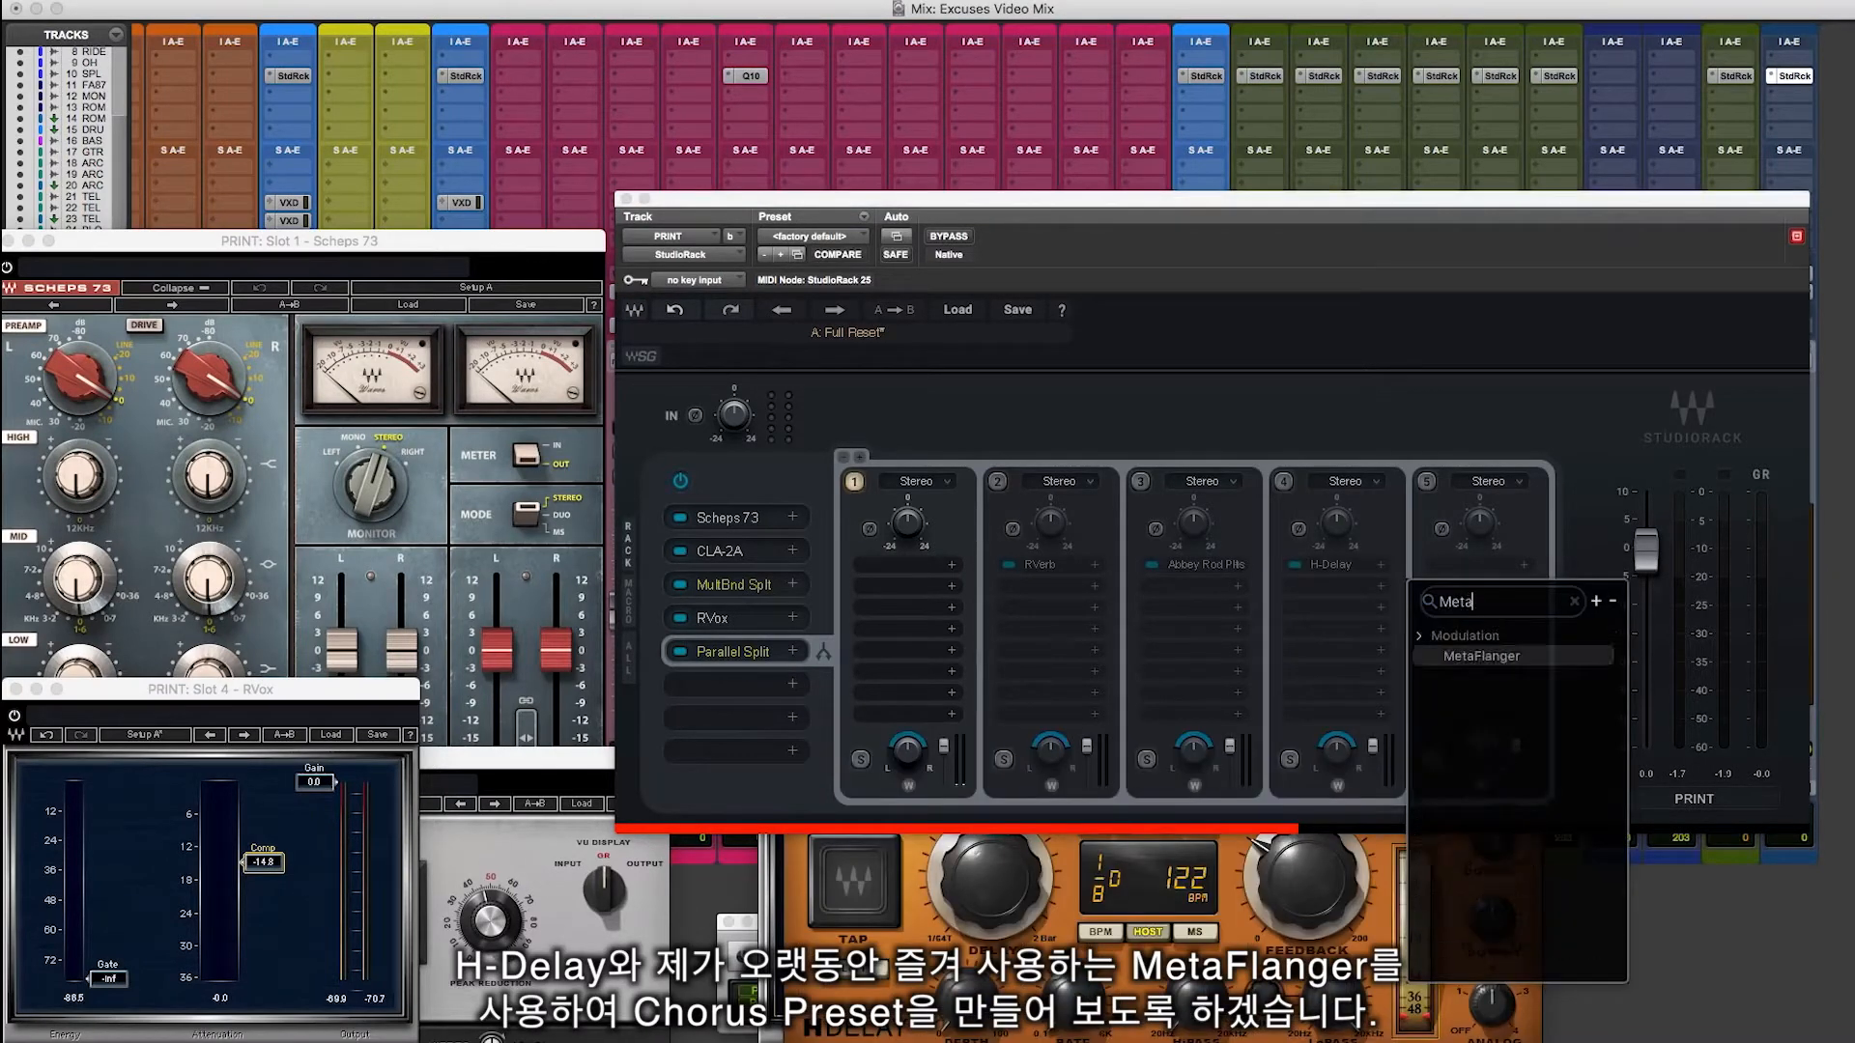
{"action": "key", "text": "Return"}
{"action": "left_click_drag", "start_coordinate": [1259, 860], "coordinate": [1244, 490]}
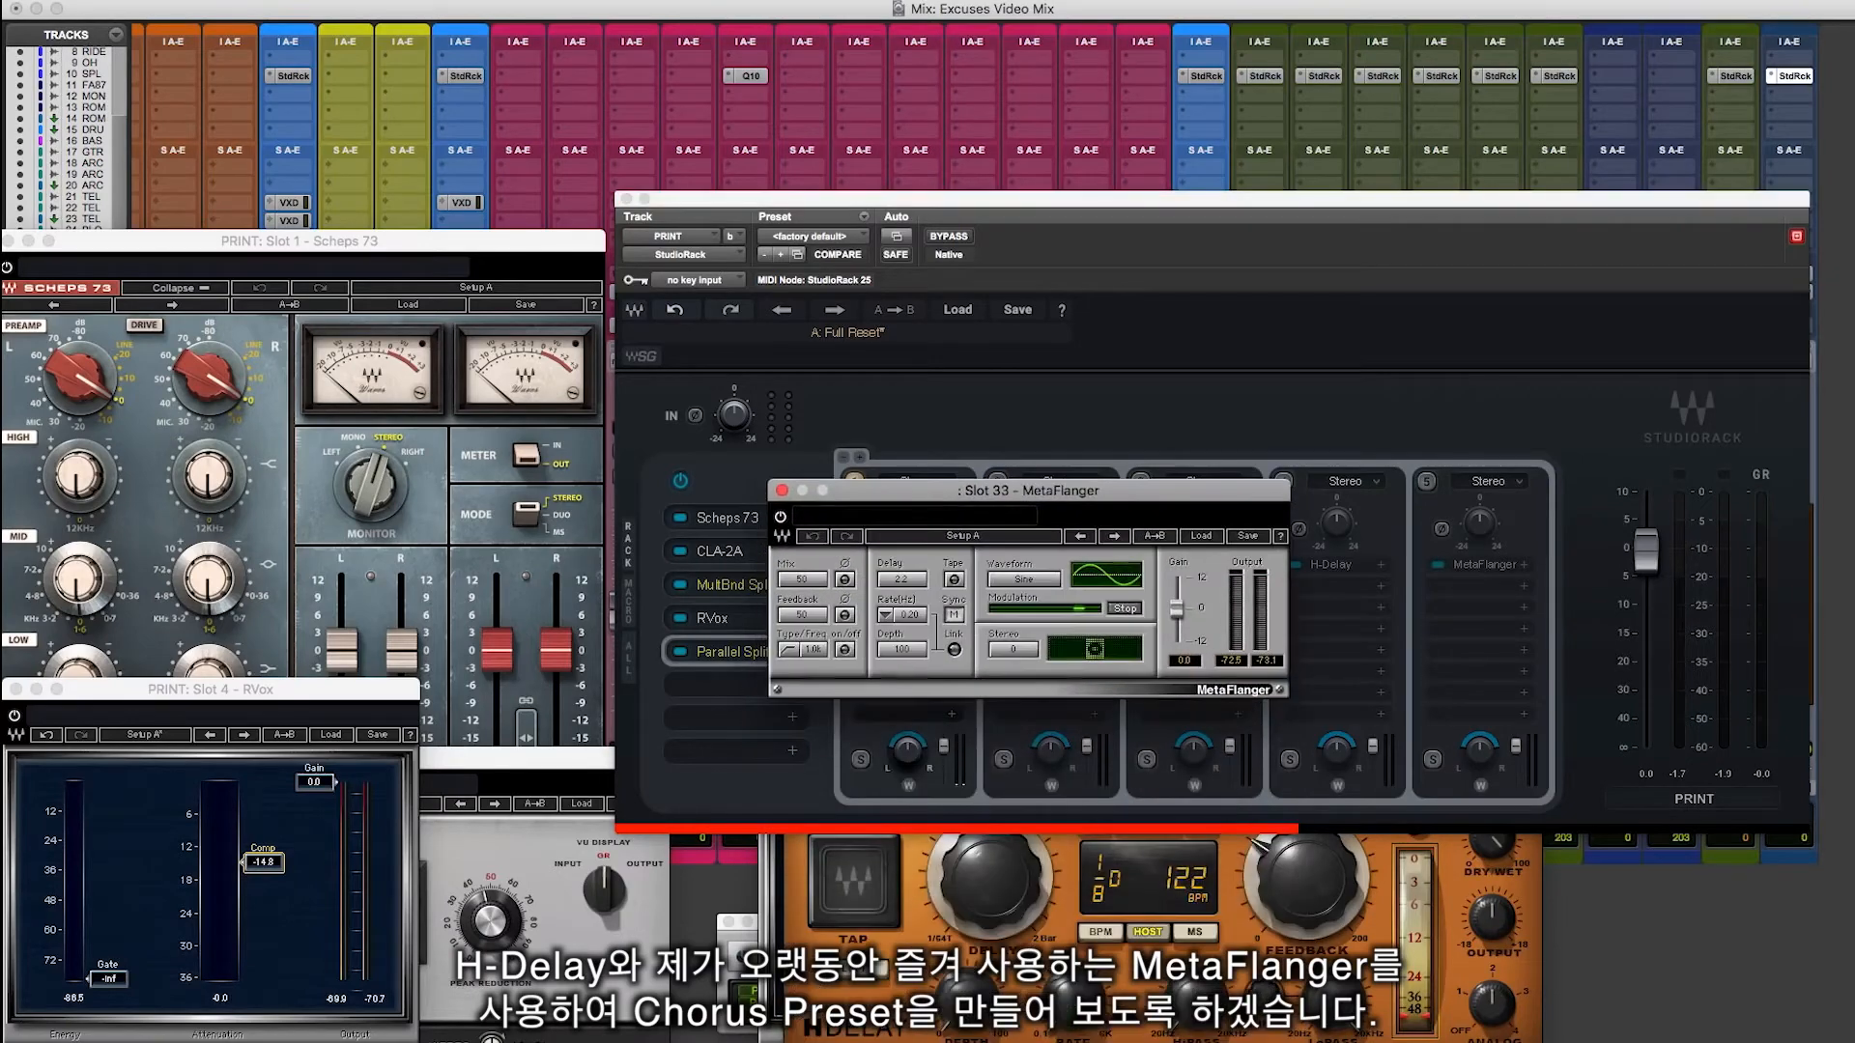
{"action": "left_click", "coordinate": [1201, 536]}
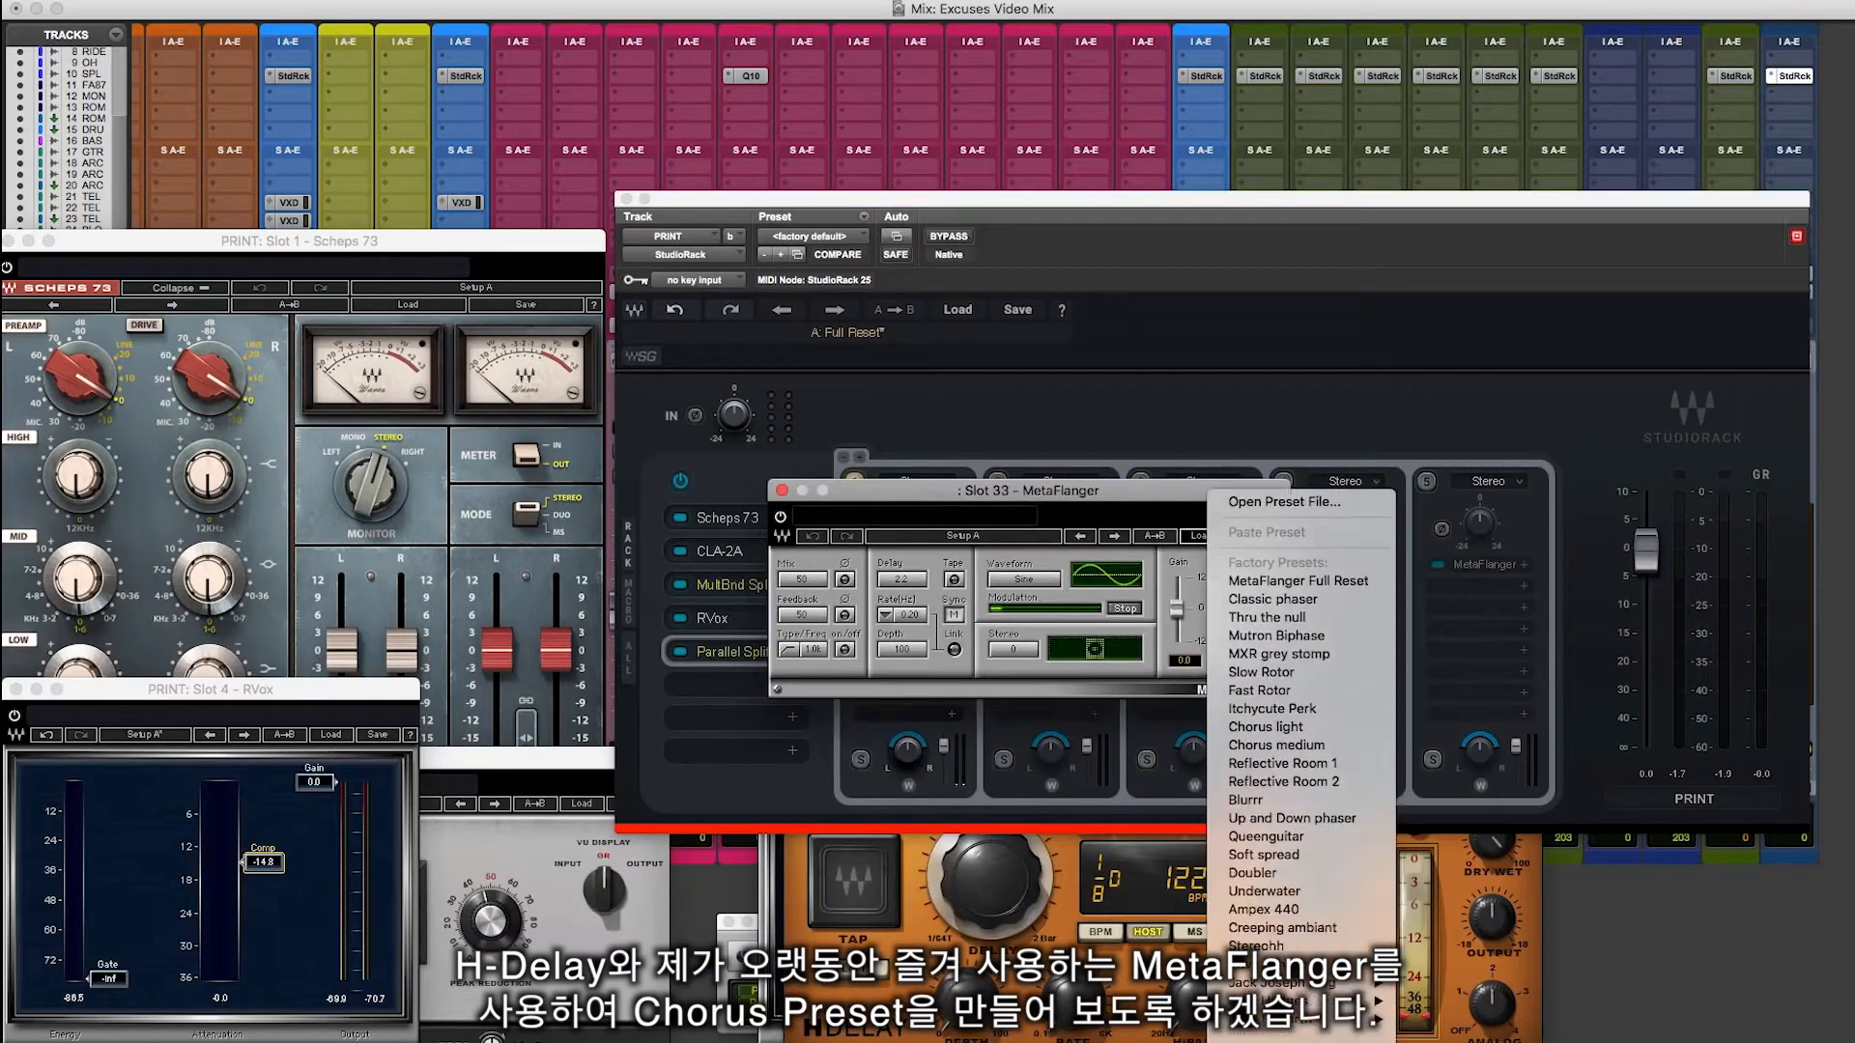
{"action": "left_click", "coordinate": [1261, 1041]}
{"action": "left_click_drag", "start_coordinate": [1193, 491], "coordinate": [1252, 567]}
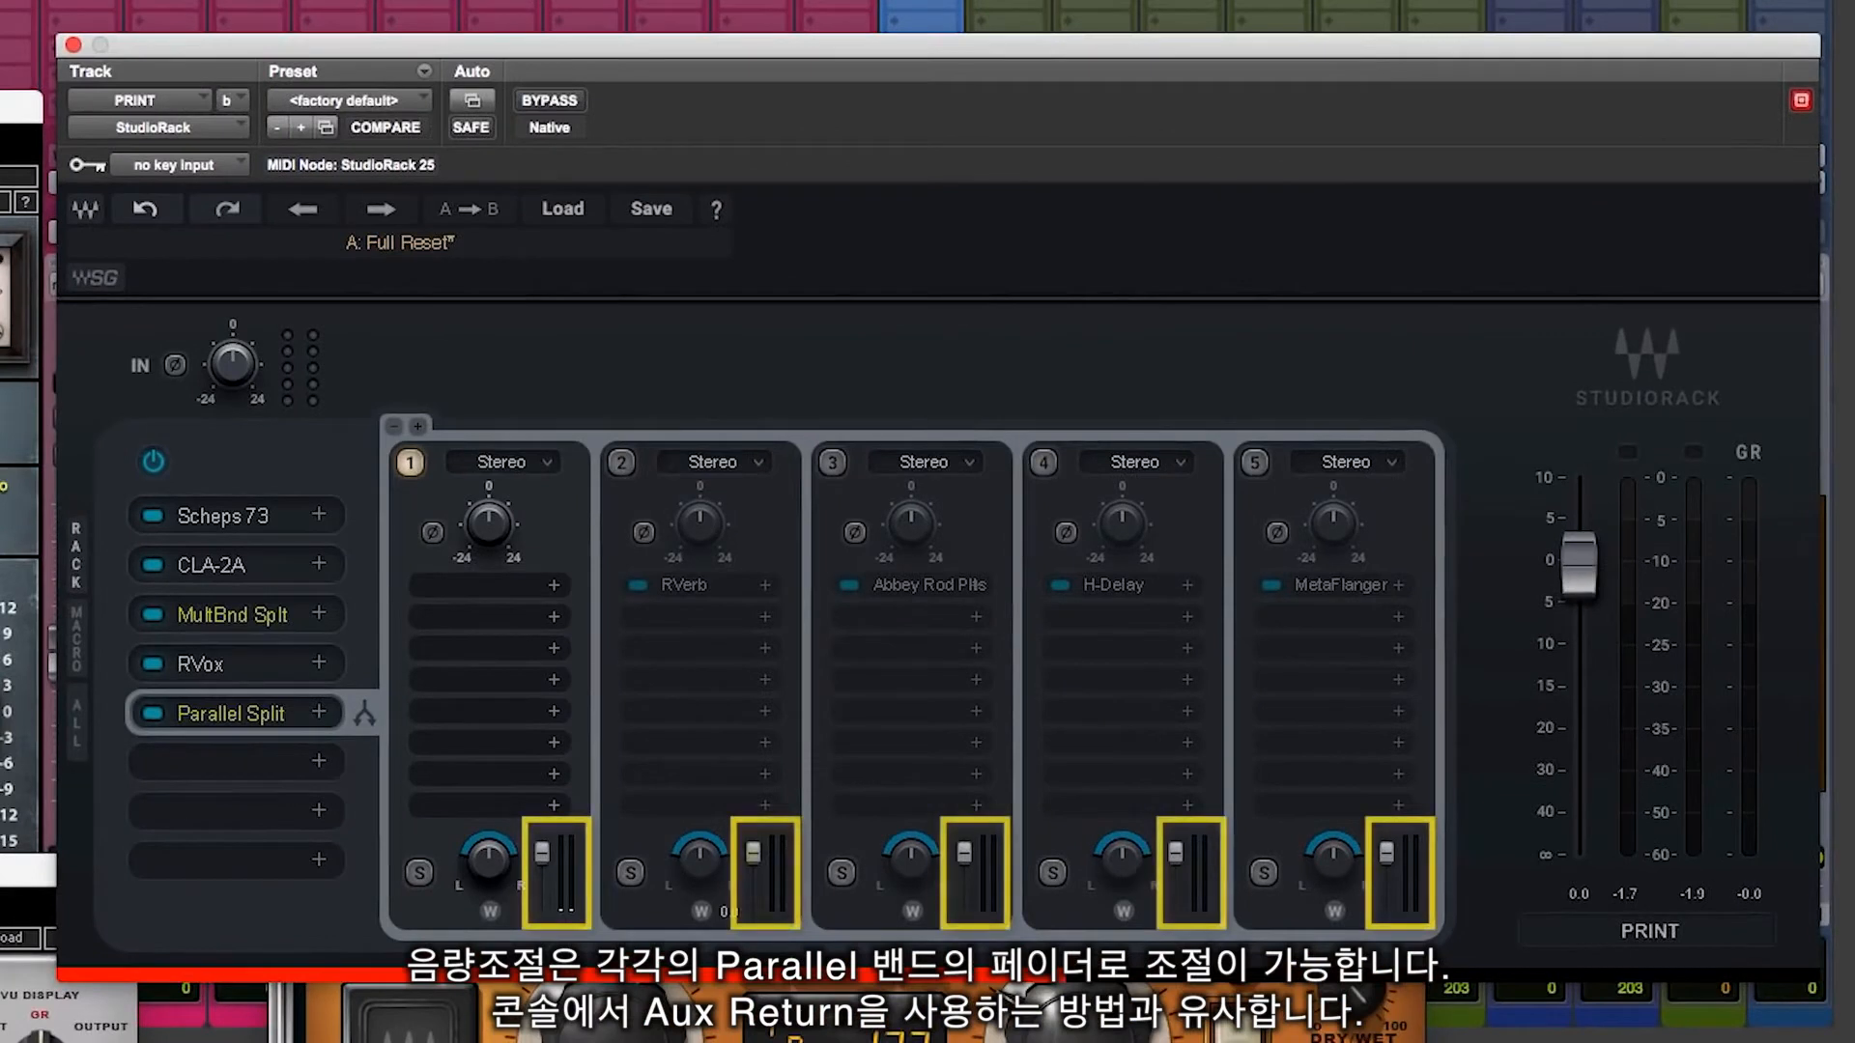
Pull the faders of parallel chains 2 to 5 all the way down and insert Vocal Rider in the sixth rack slot.
{"action": "left_click_drag", "start_coordinate": [821, 831], "coordinate": [822, 882]}
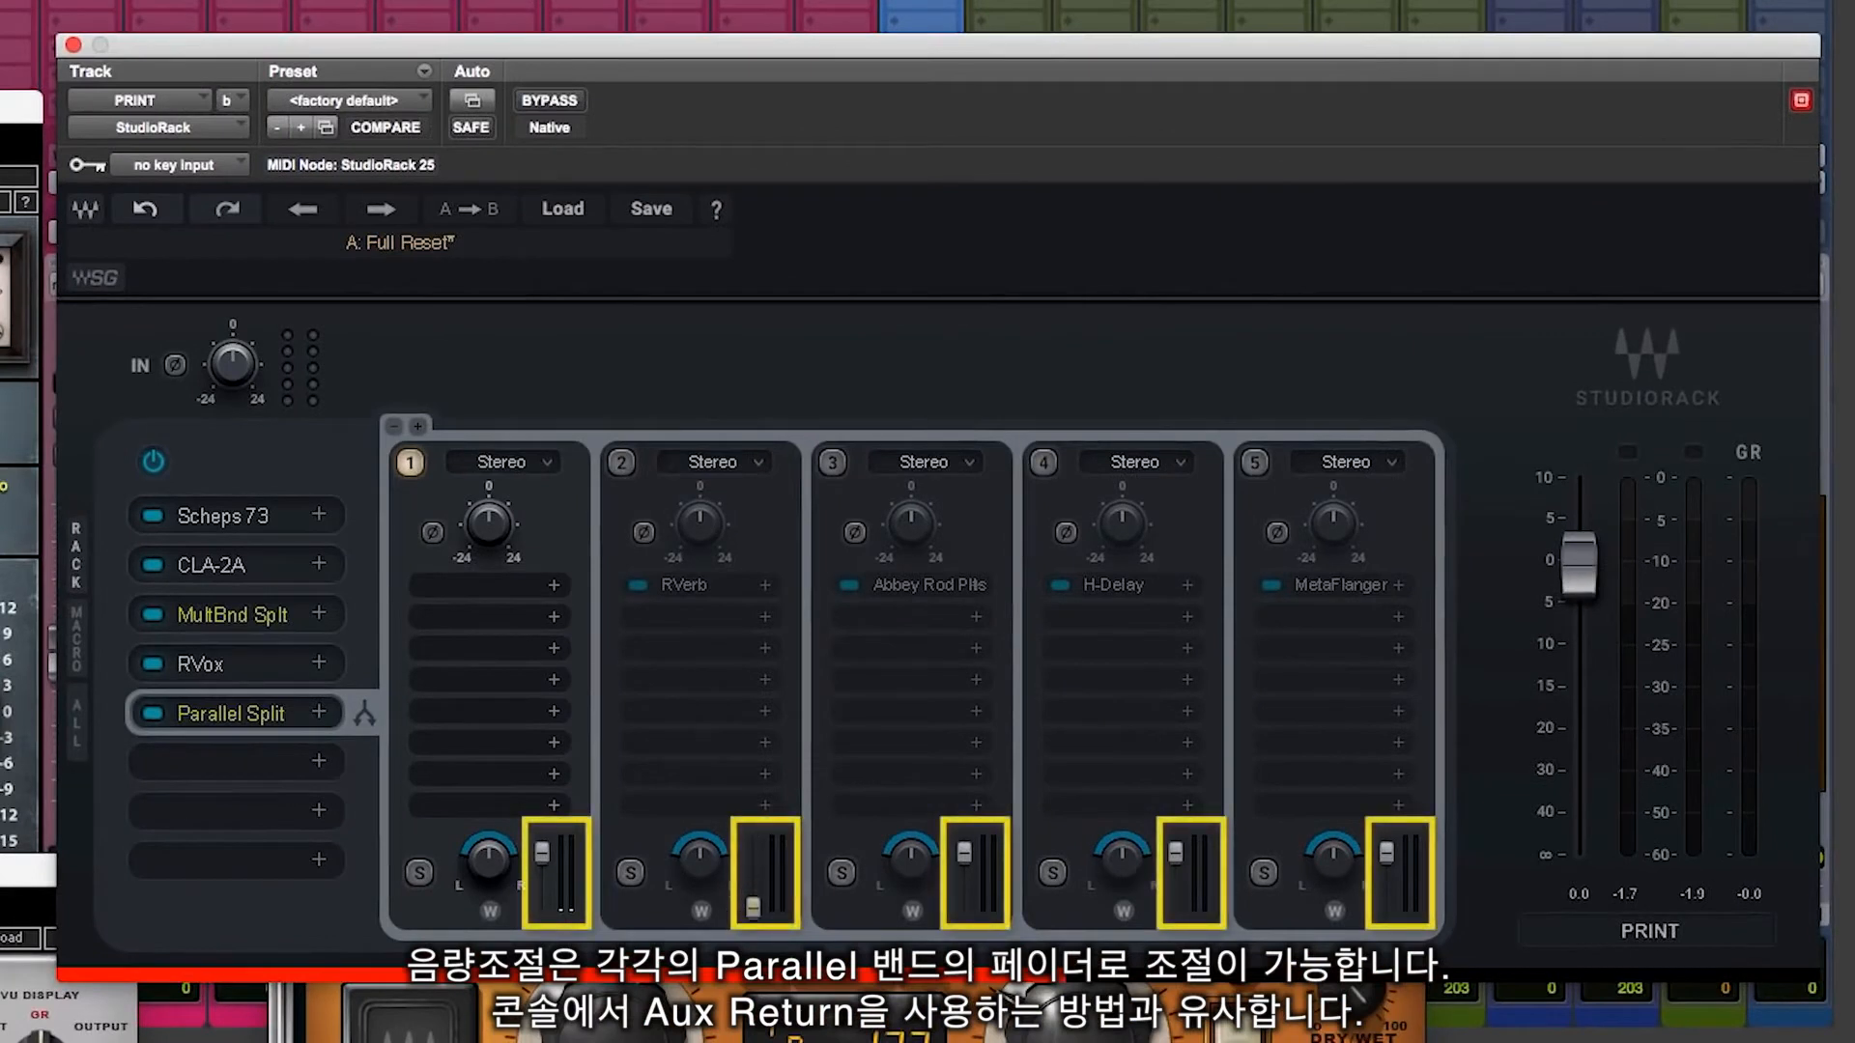
{"action": "left_click_drag", "start_coordinate": [964, 853], "coordinate": [965, 908]}
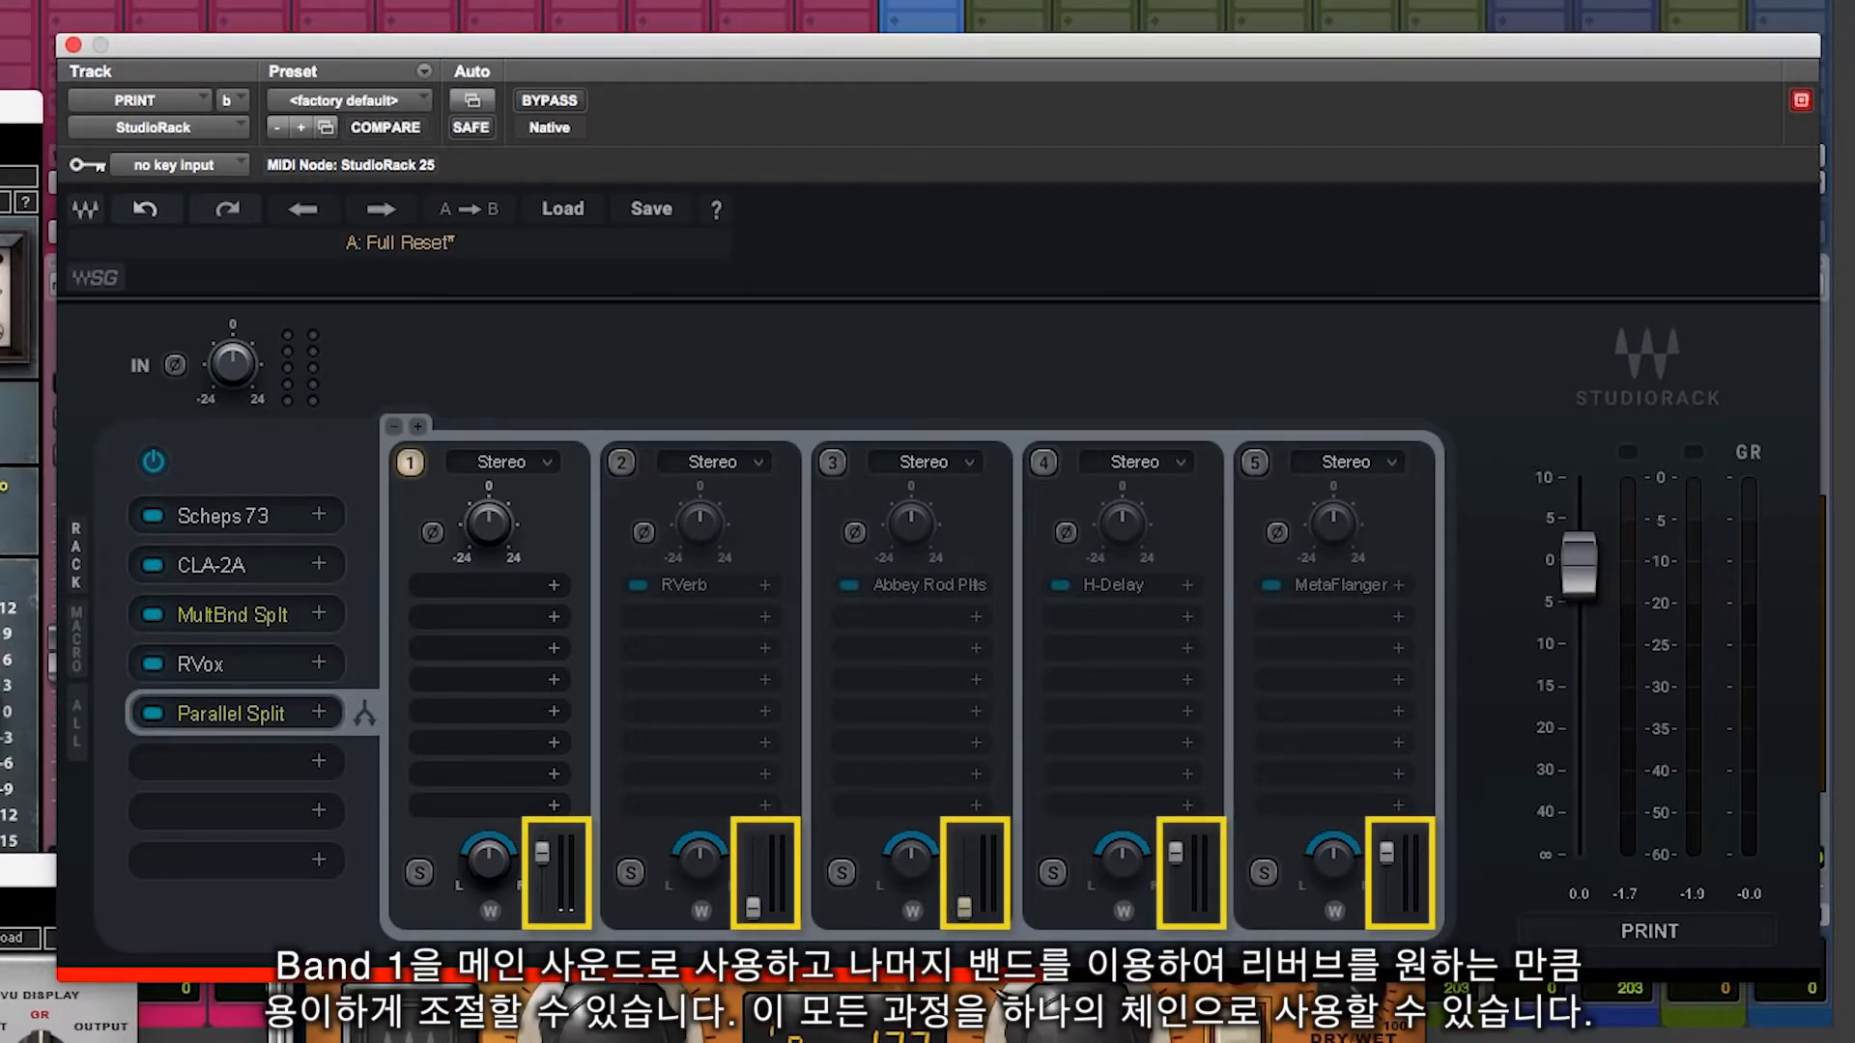
{"action": "left_click_drag", "start_coordinate": [1176, 853], "coordinate": [1176, 908]}
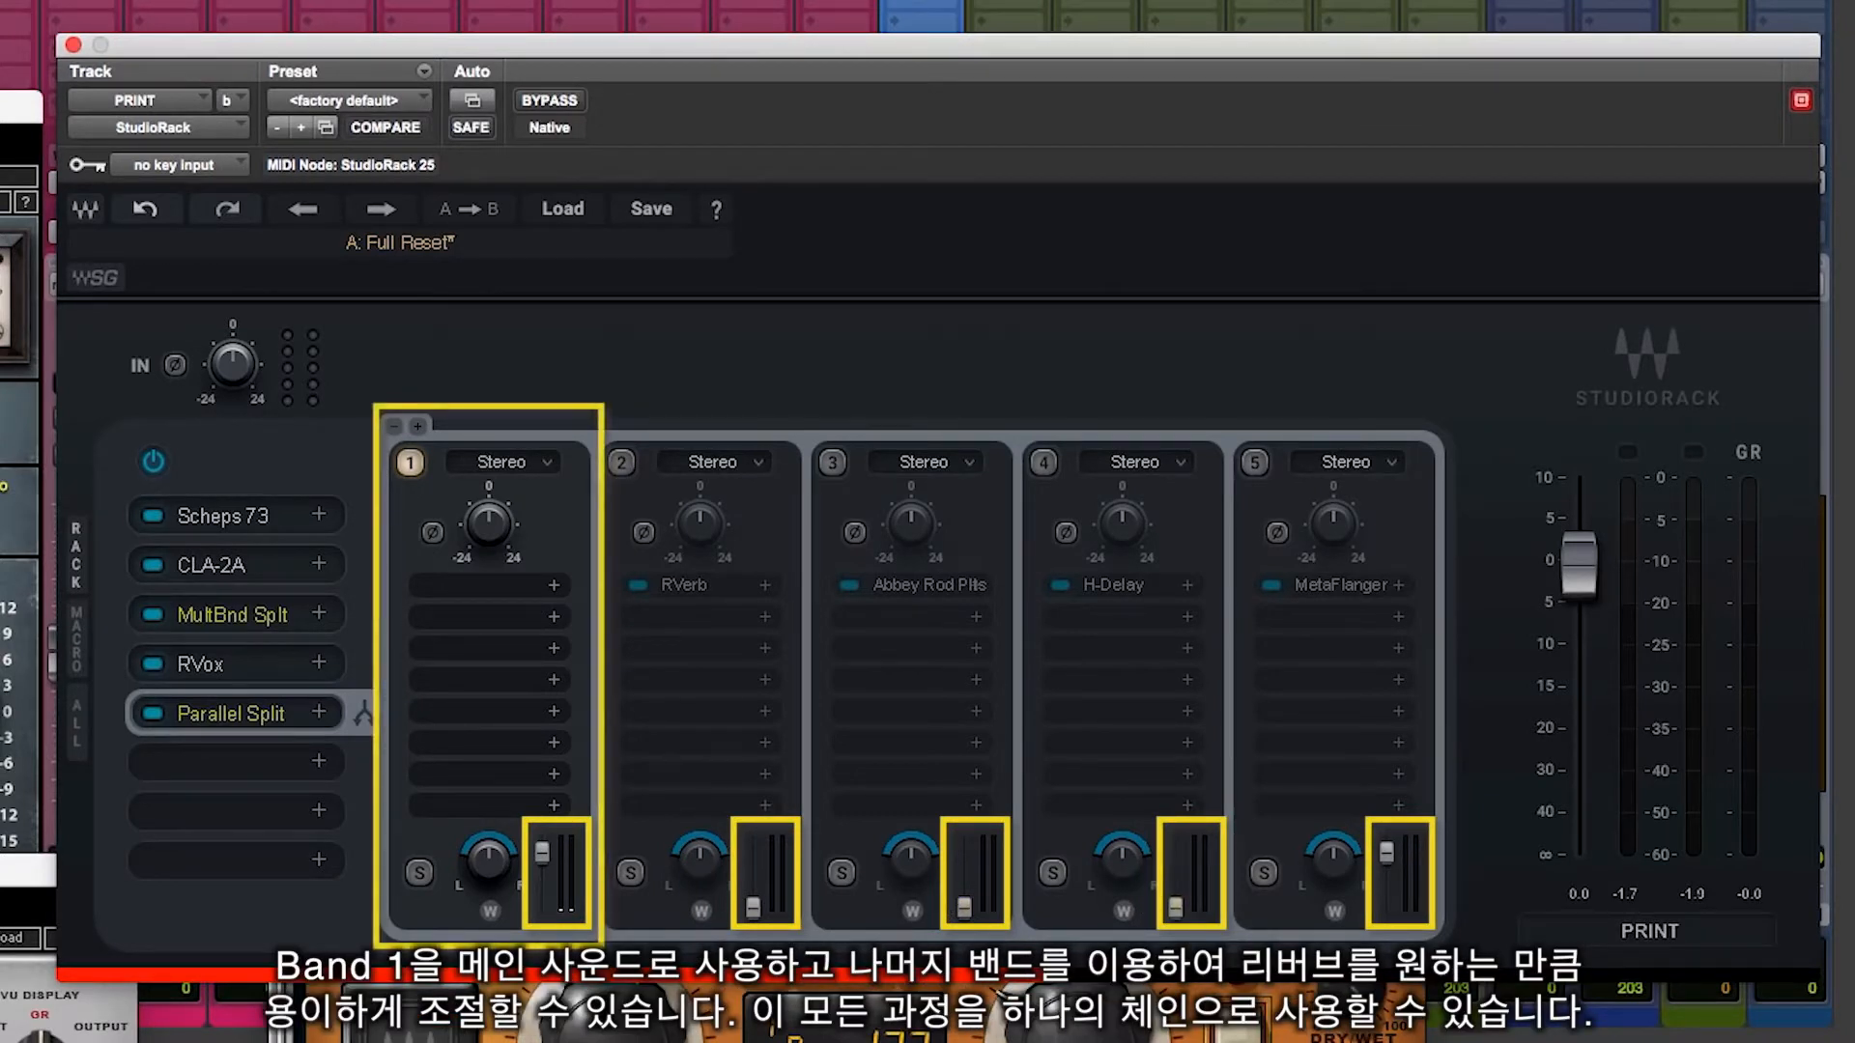
{"action": "left_click_drag", "start_coordinate": [1386, 853], "coordinate": [1387, 908]}
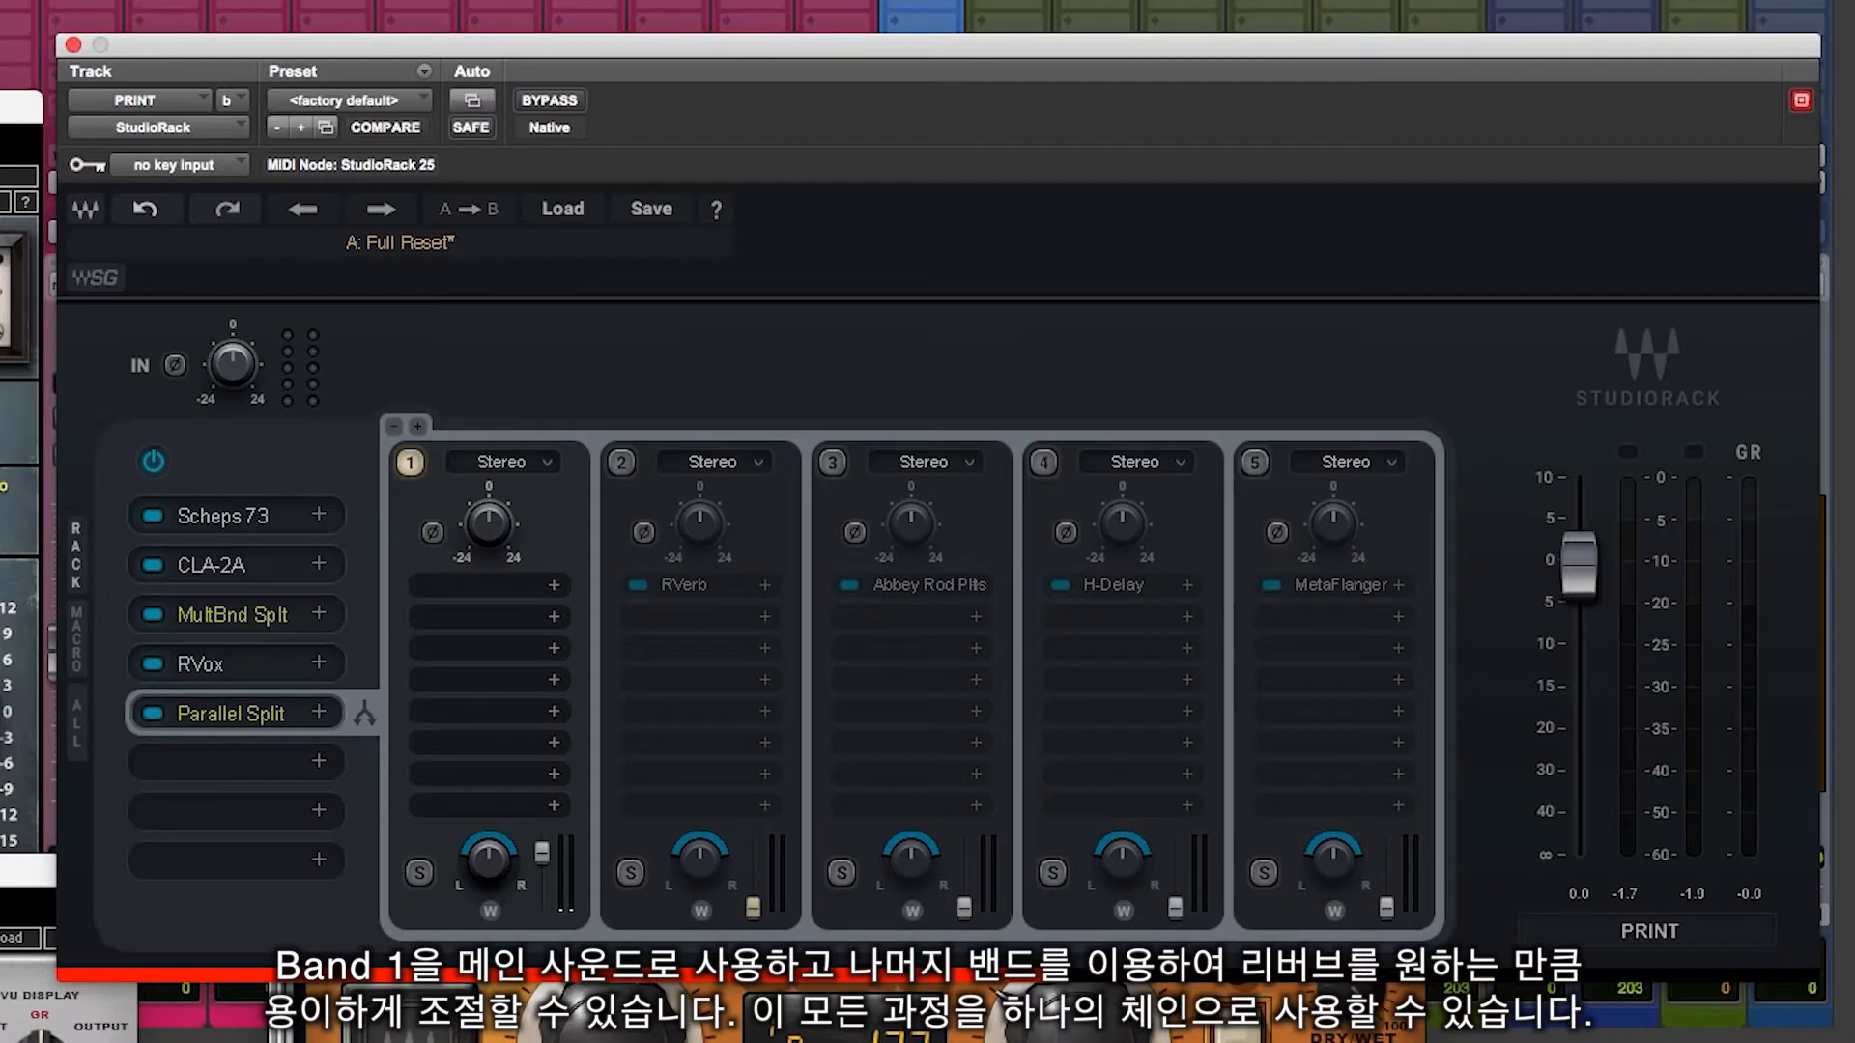
{"action": "left_click", "coordinate": [319, 762]}
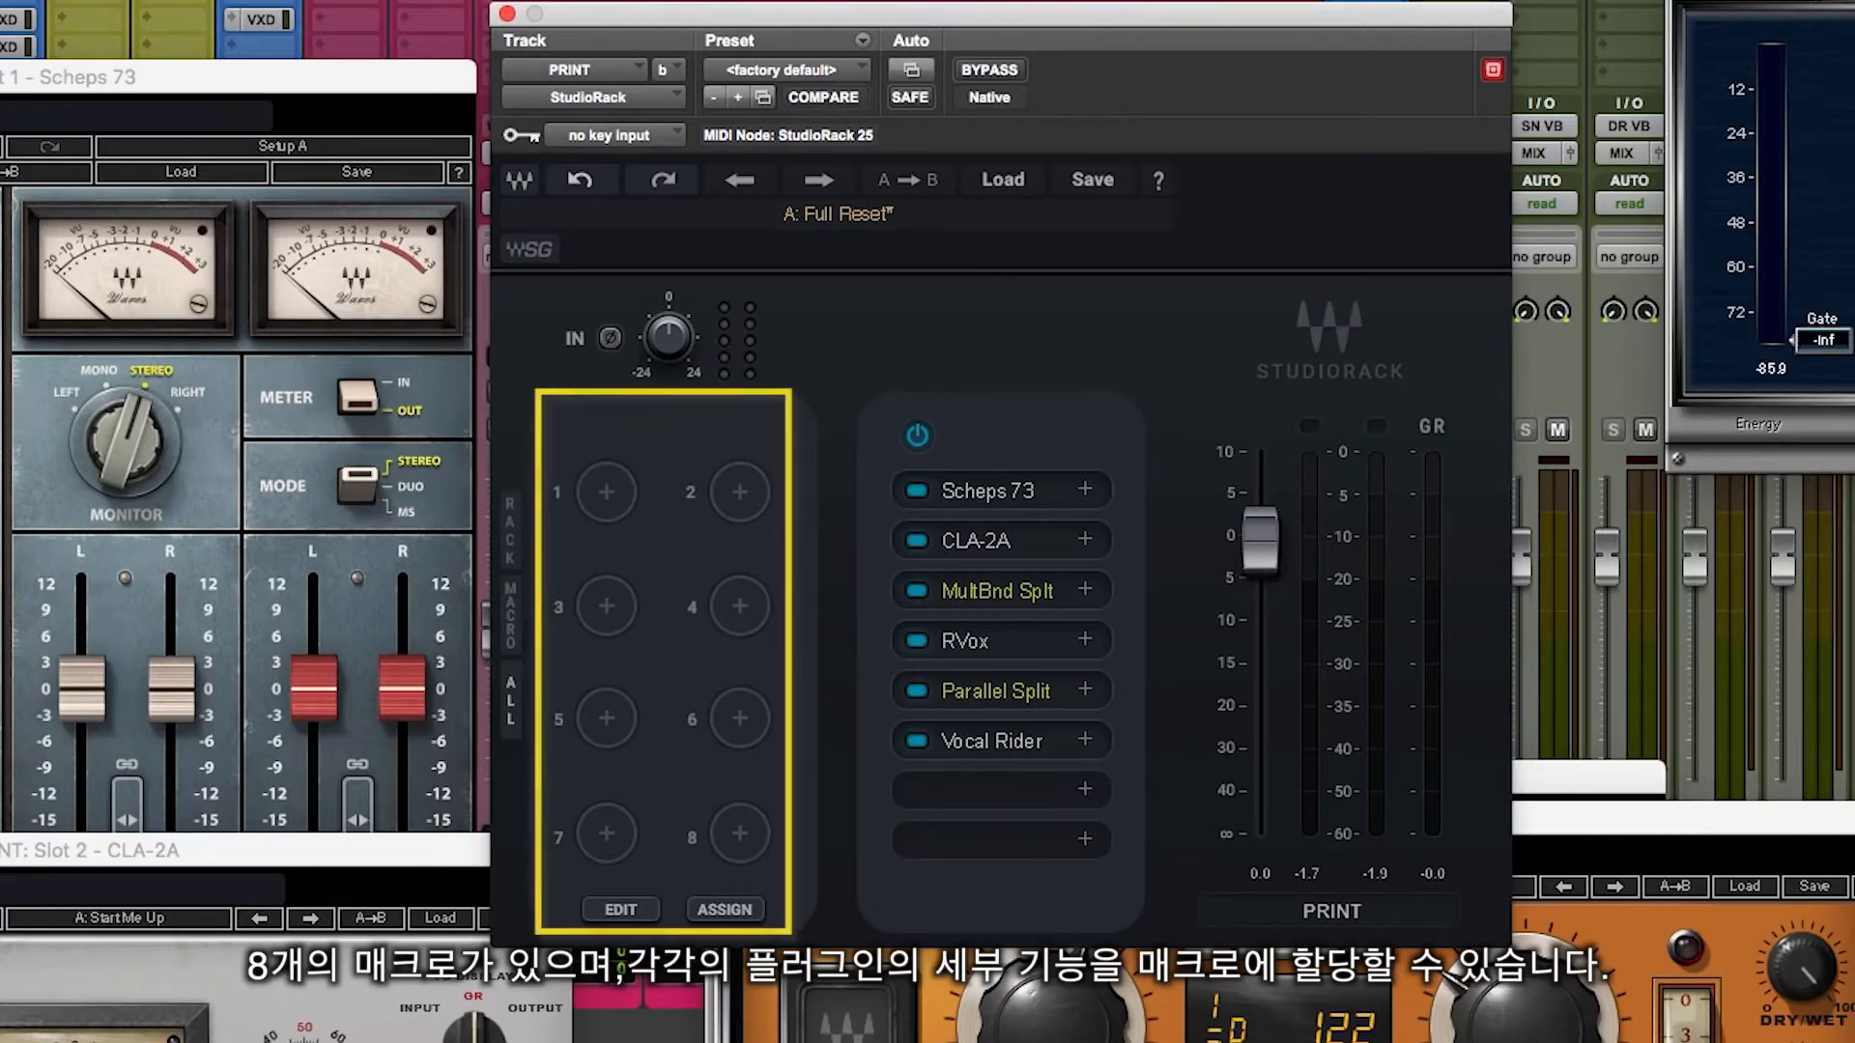
Assign the Scheps 73 High Gain L/M, RVox Compression and CLA-2A Gain parameters to macro 1.
{"action": "left_click", "coordinate": [606, 493]}
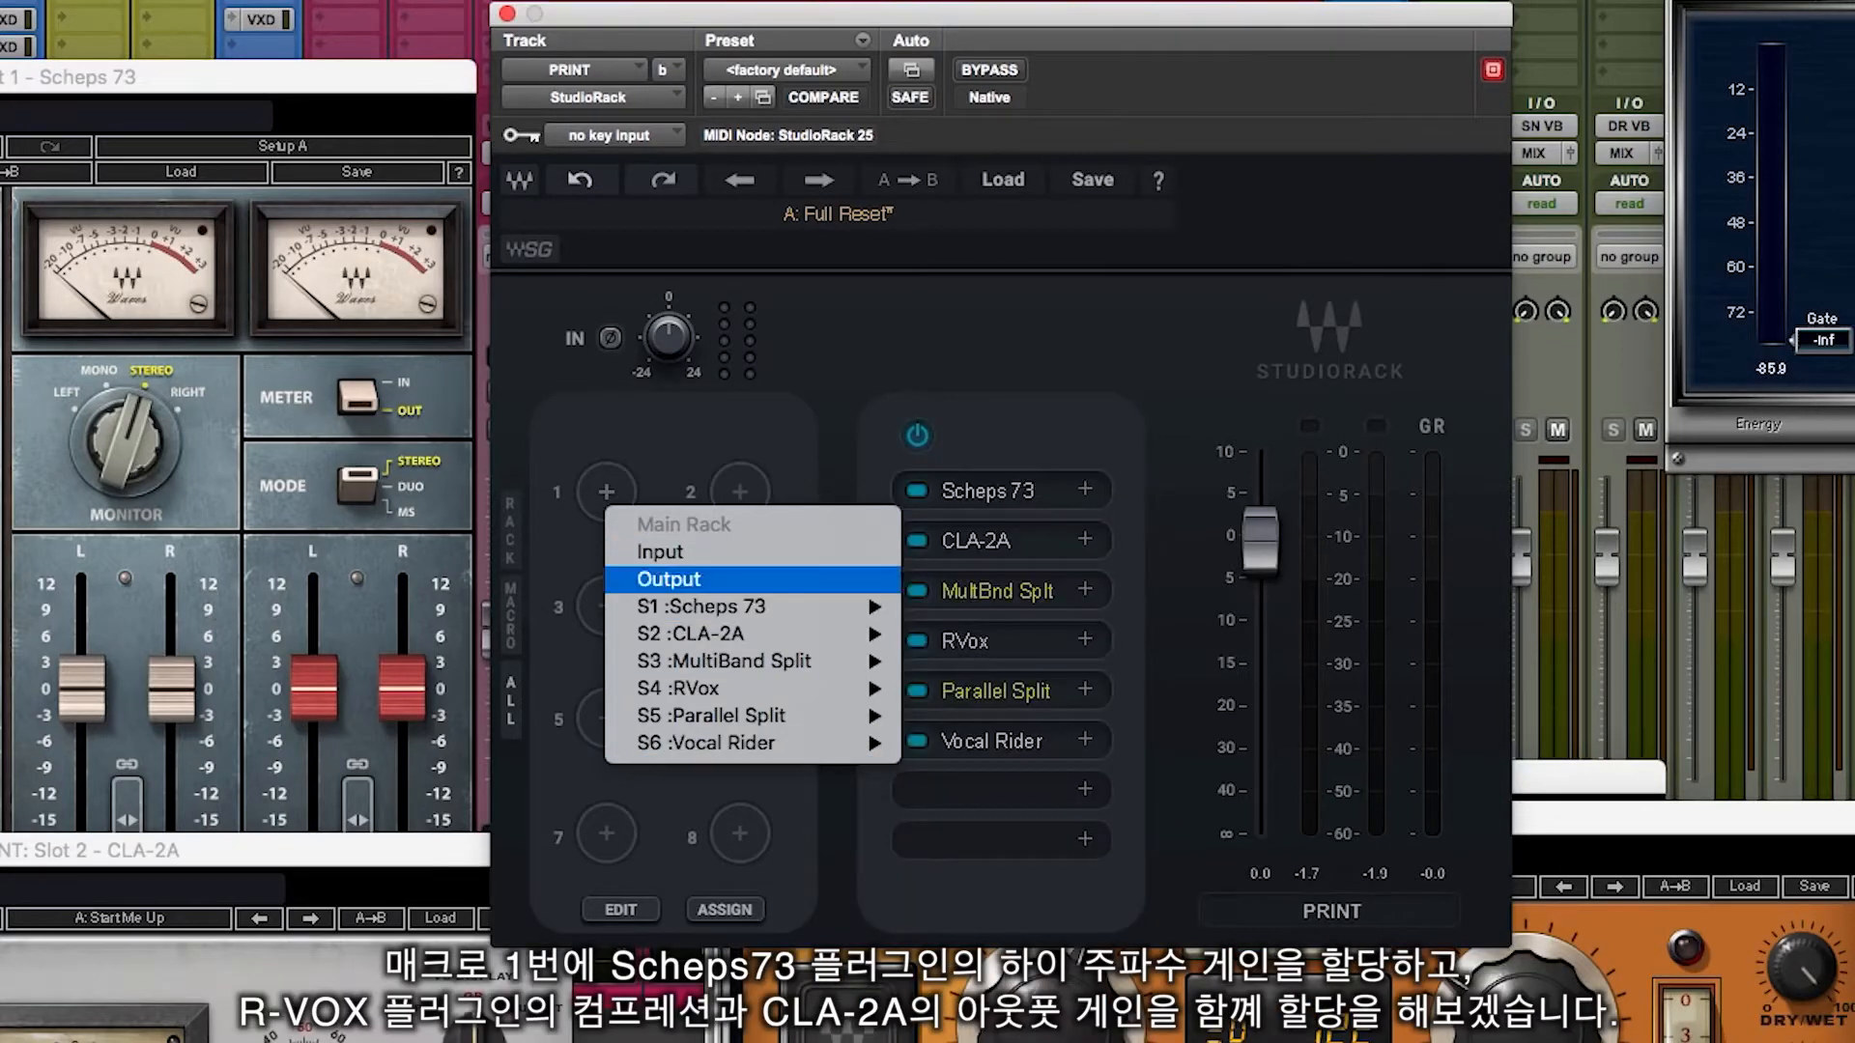
{"action": "mouse_move", "coordinate": [735, 607]}
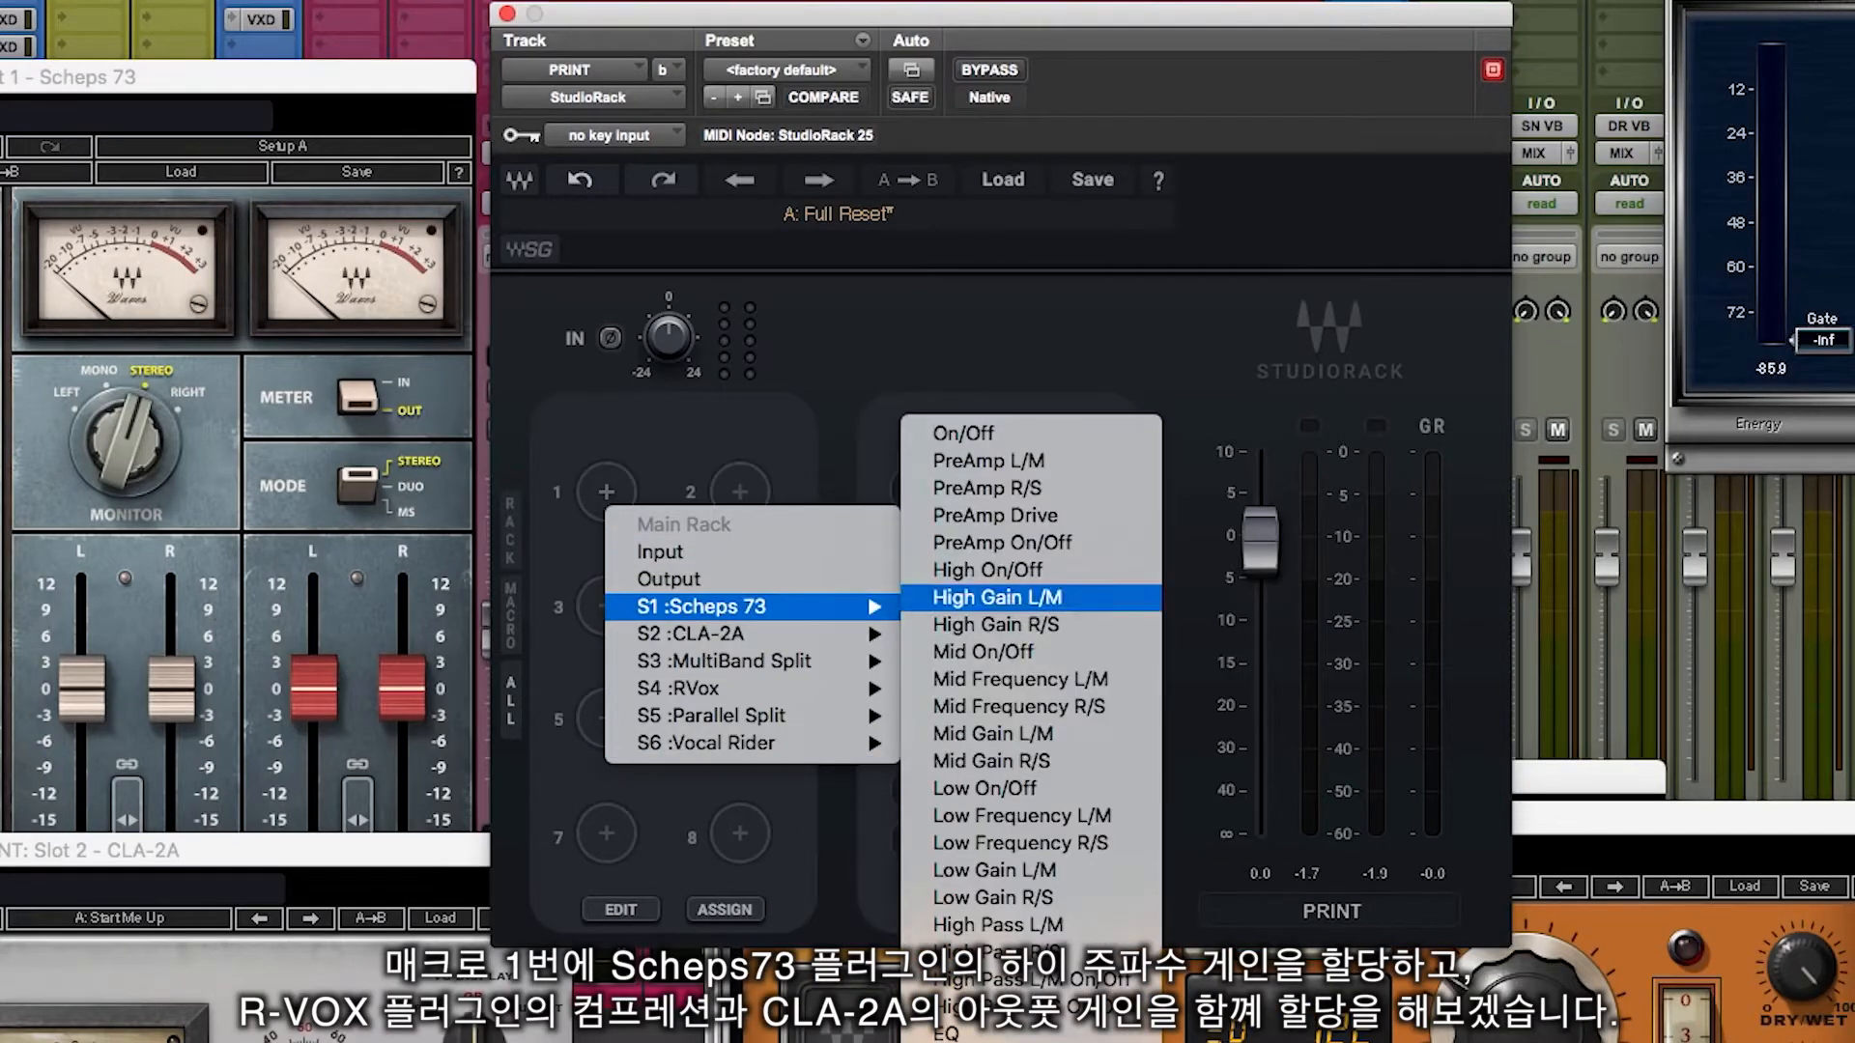
{"action": "left_click", "coordinate": [1004, 597]}
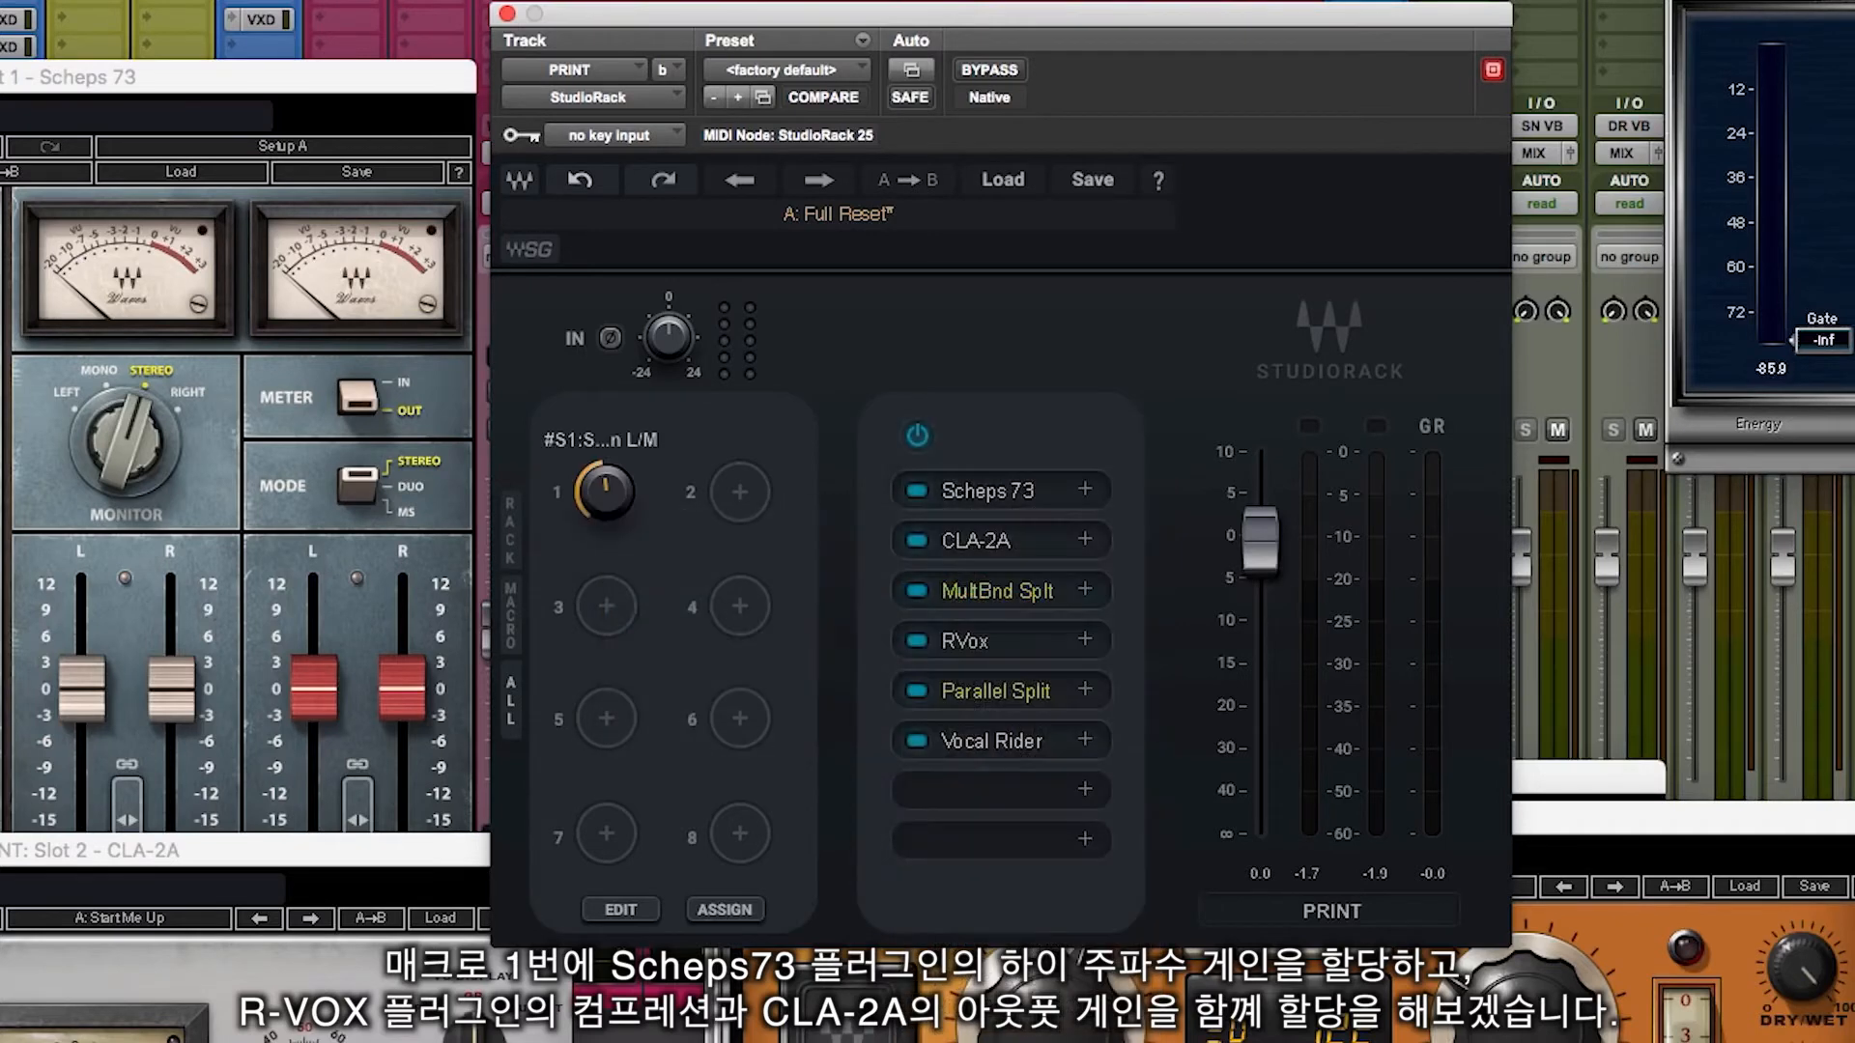
{"action": "right_click", "coordinate": [606, 503]}
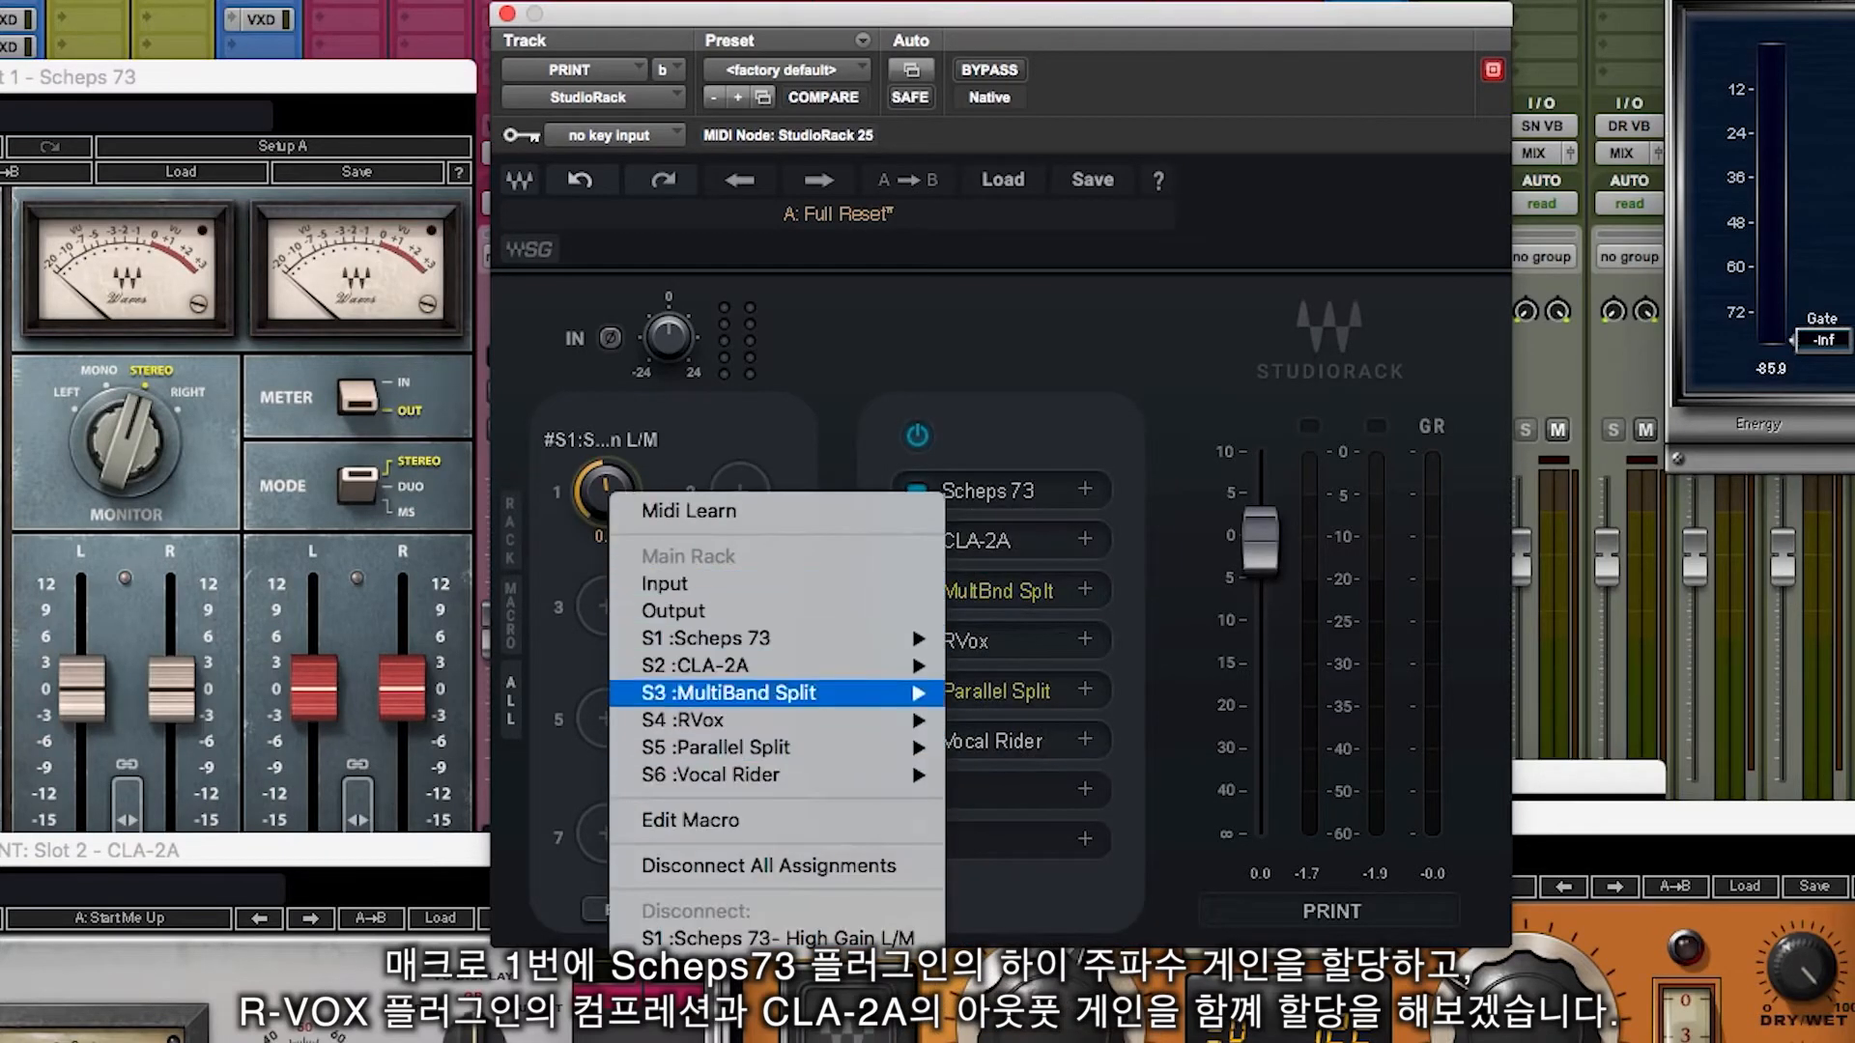
{"action": "mouse_move", "coordinate": [734, 719]}
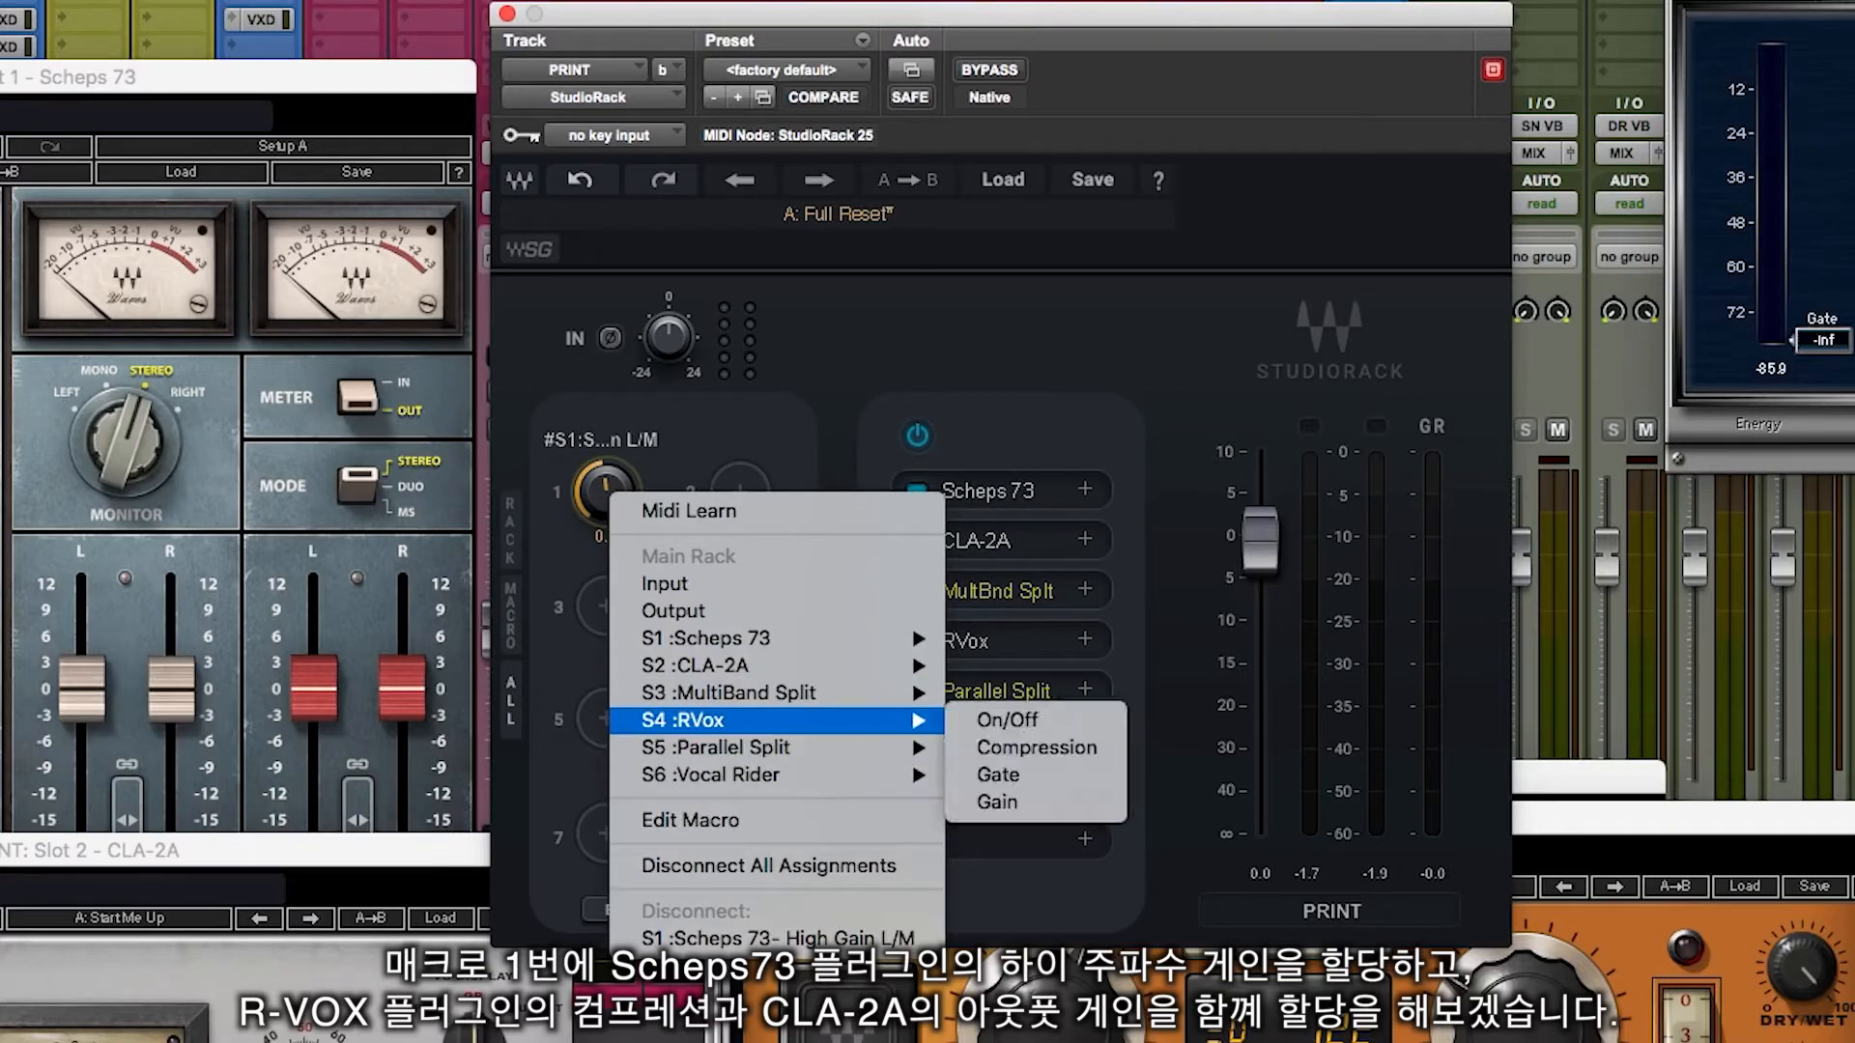
{"action": "left_click", "coordinate": [1036, 748]}
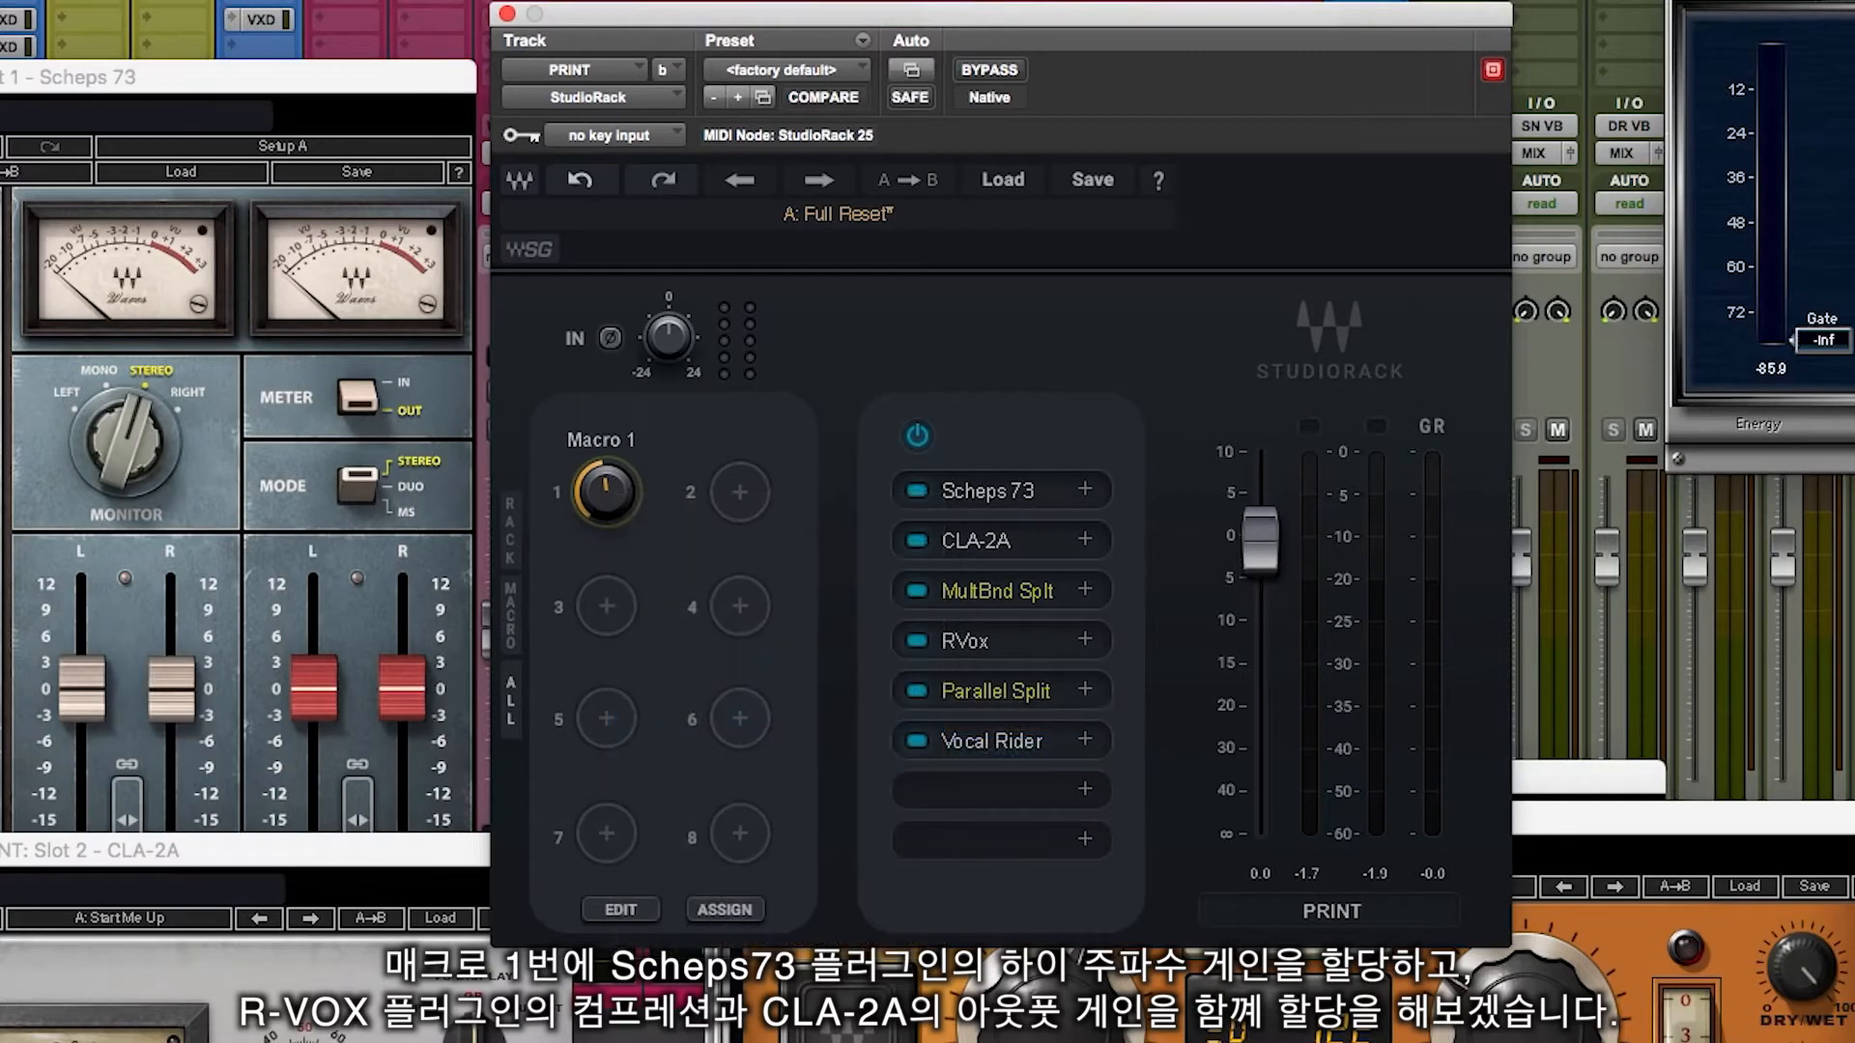
{"action": "right_click", "coordinate": [626, 497]}
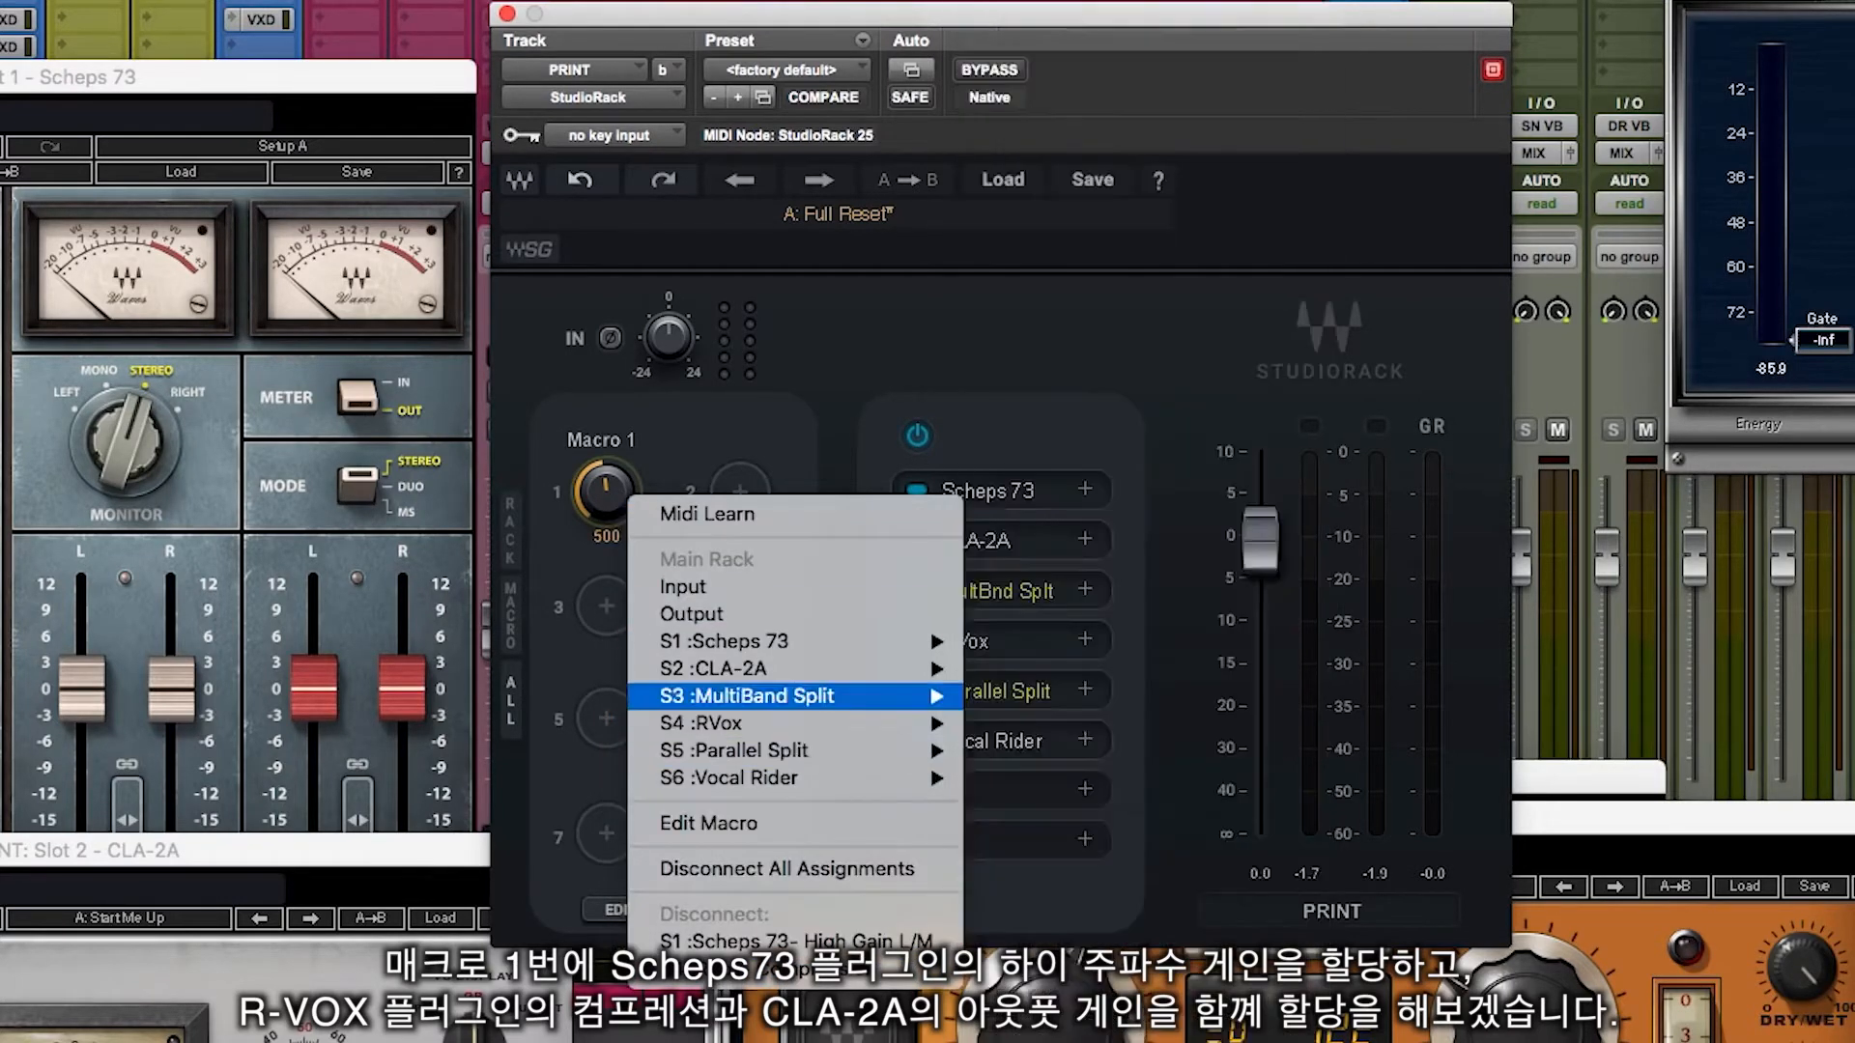
{"action": "mouse_move", "coordinate": [713, 669]}
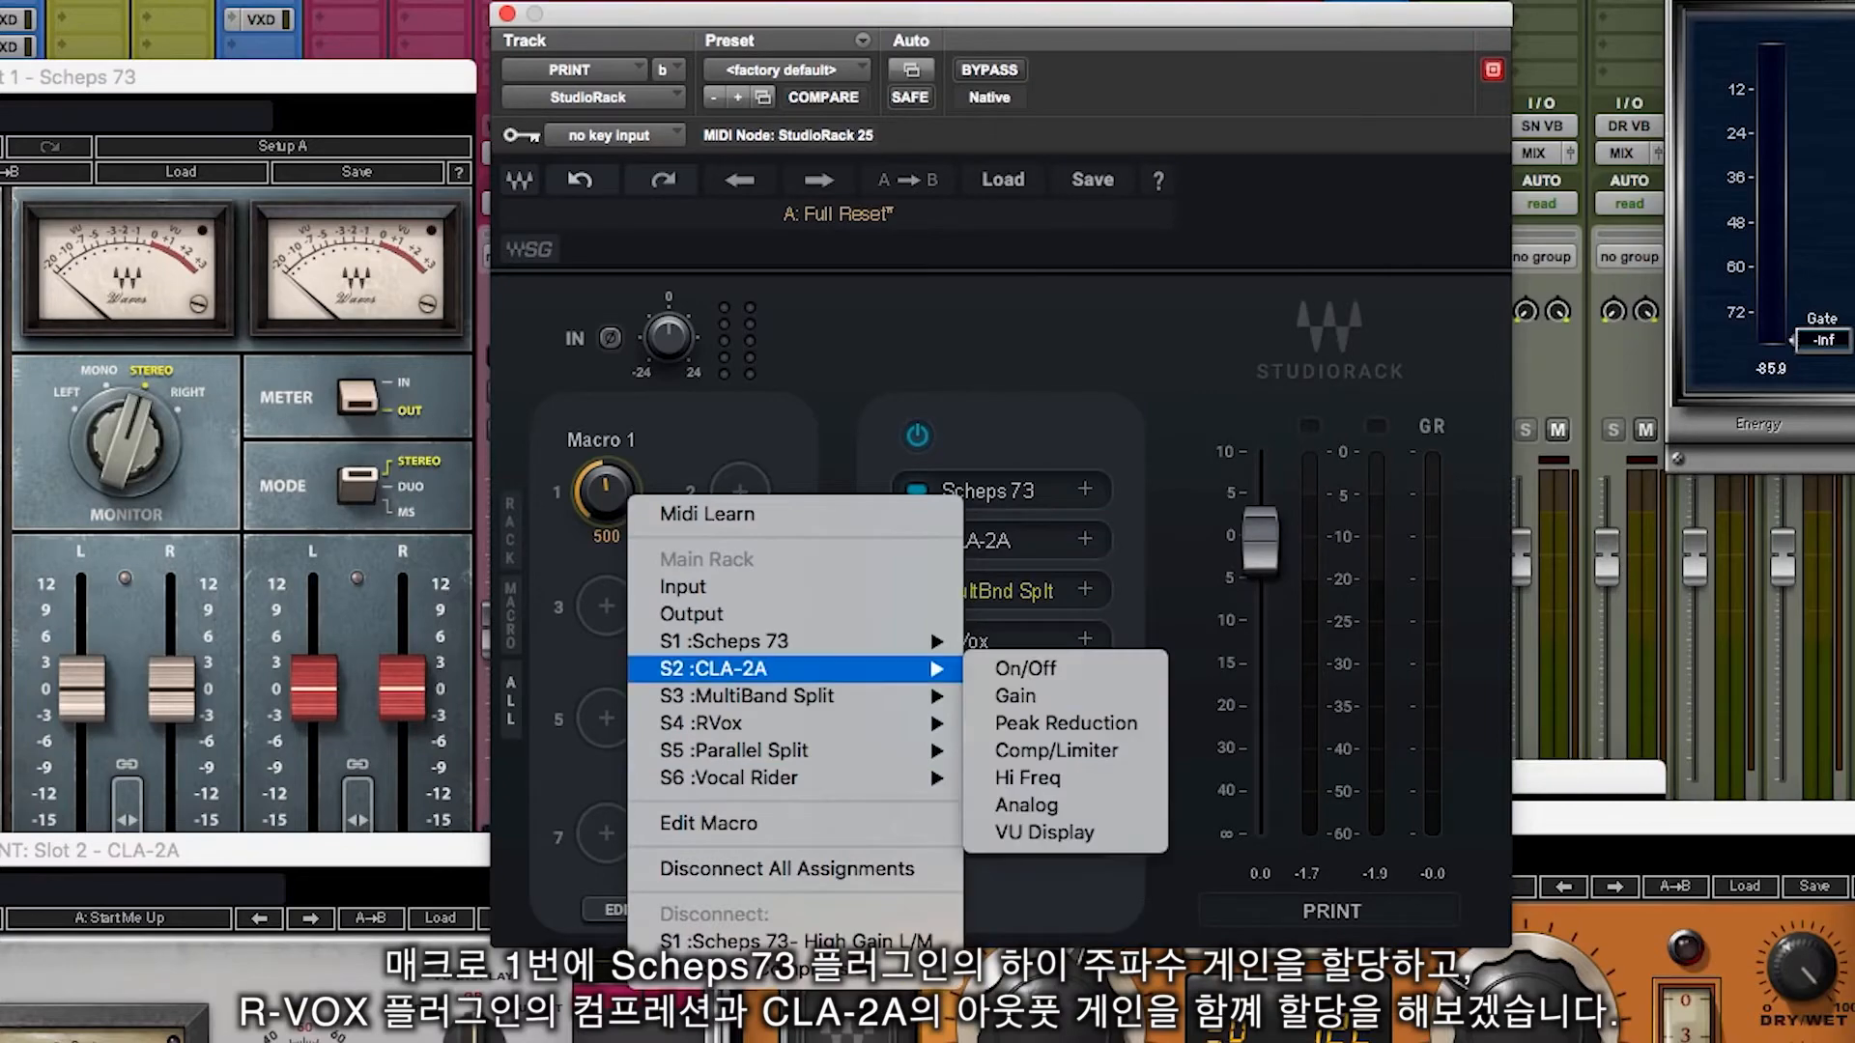
{"action": "left_click", "coordinate": [1015, 697]}
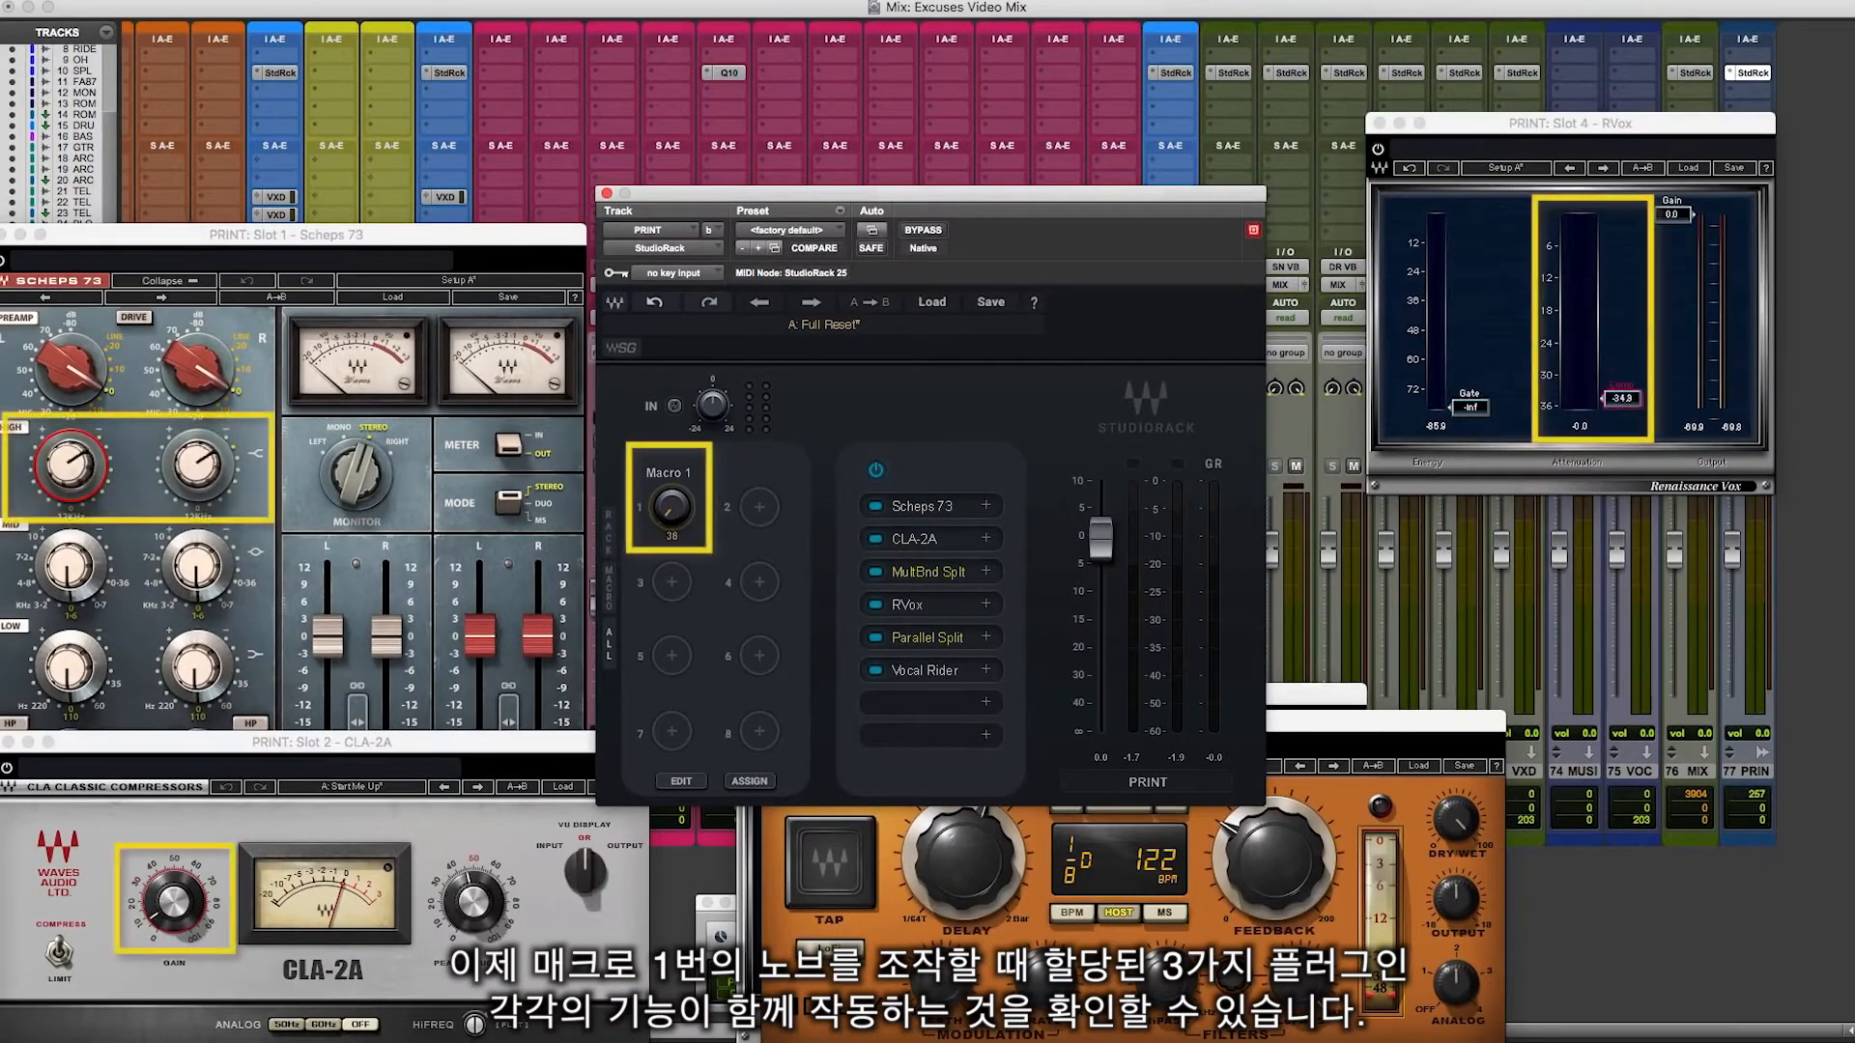
Turn the Macro 1 knob up and back down to try out its three linked plugin parameters.
{"action": "left_click_drag", "start_coordinate": [671, 508], "coordinate": [671, 433]}
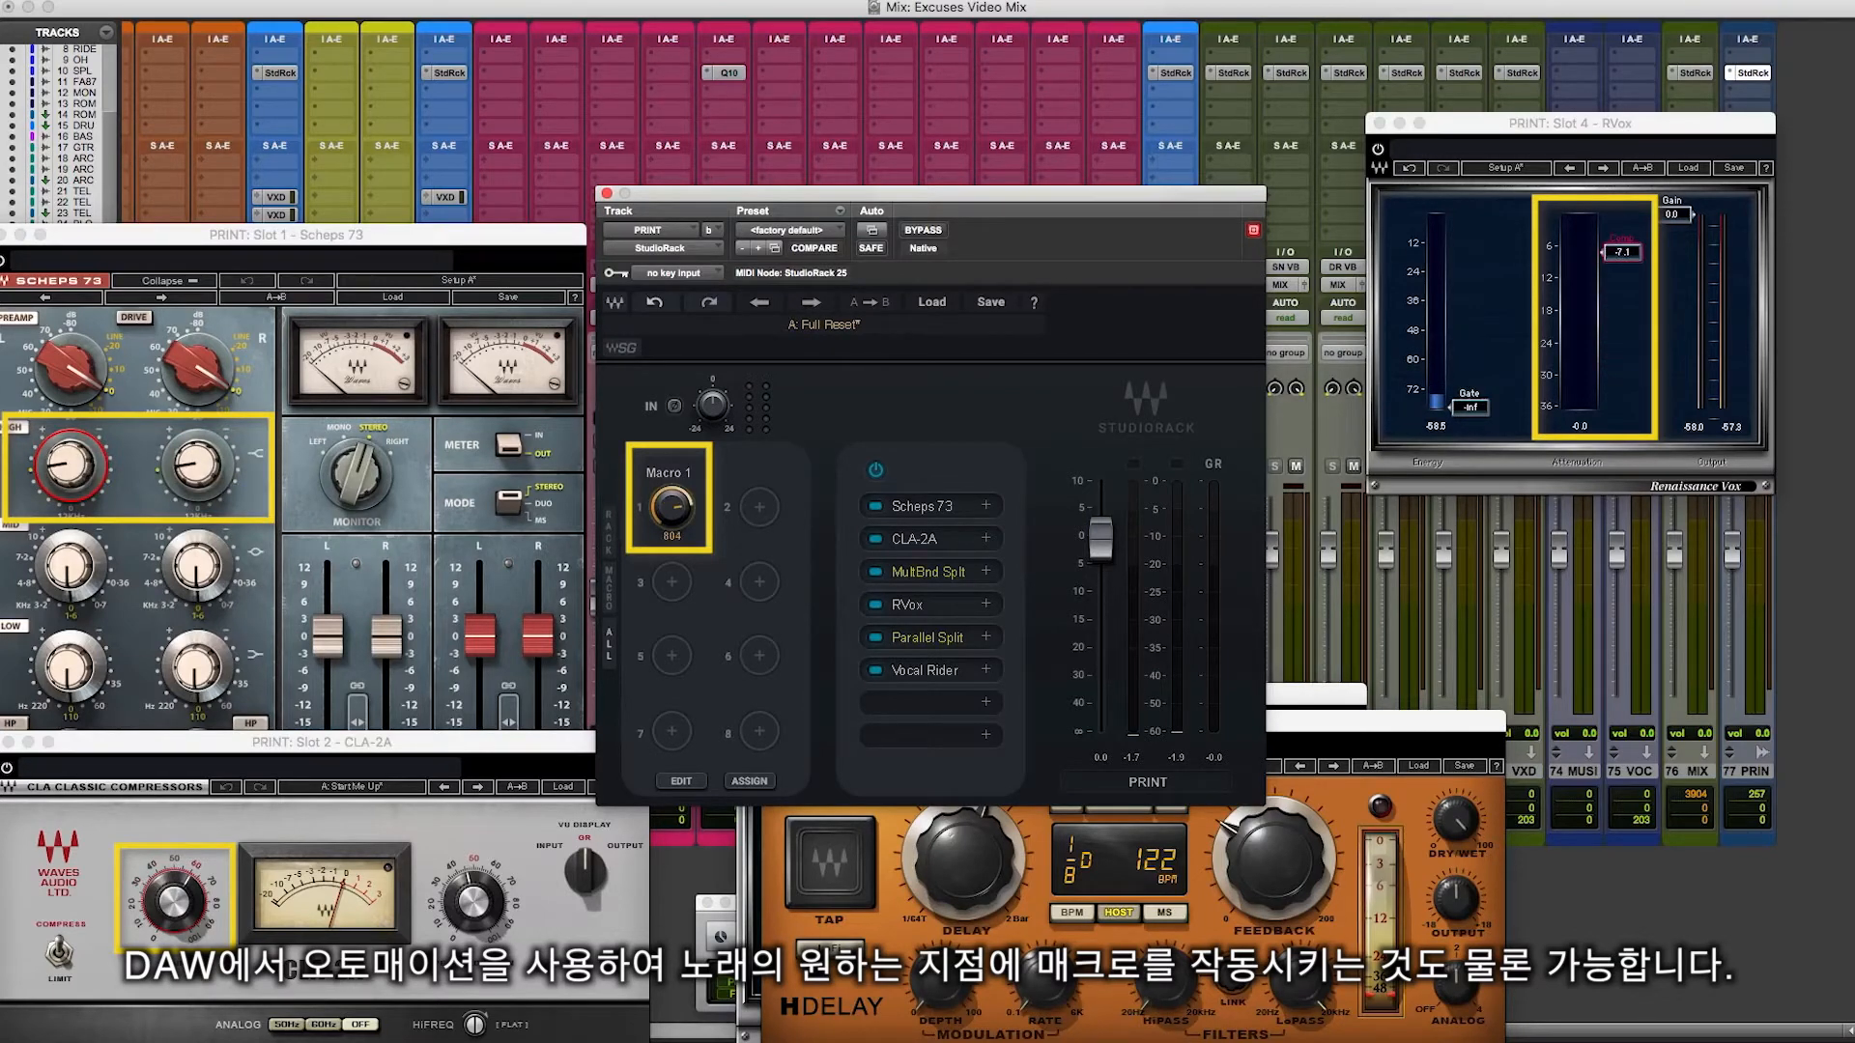
{"action": "left_click_drag", "start_coordinate": [672, 433], "coordinate": [672, 471]}
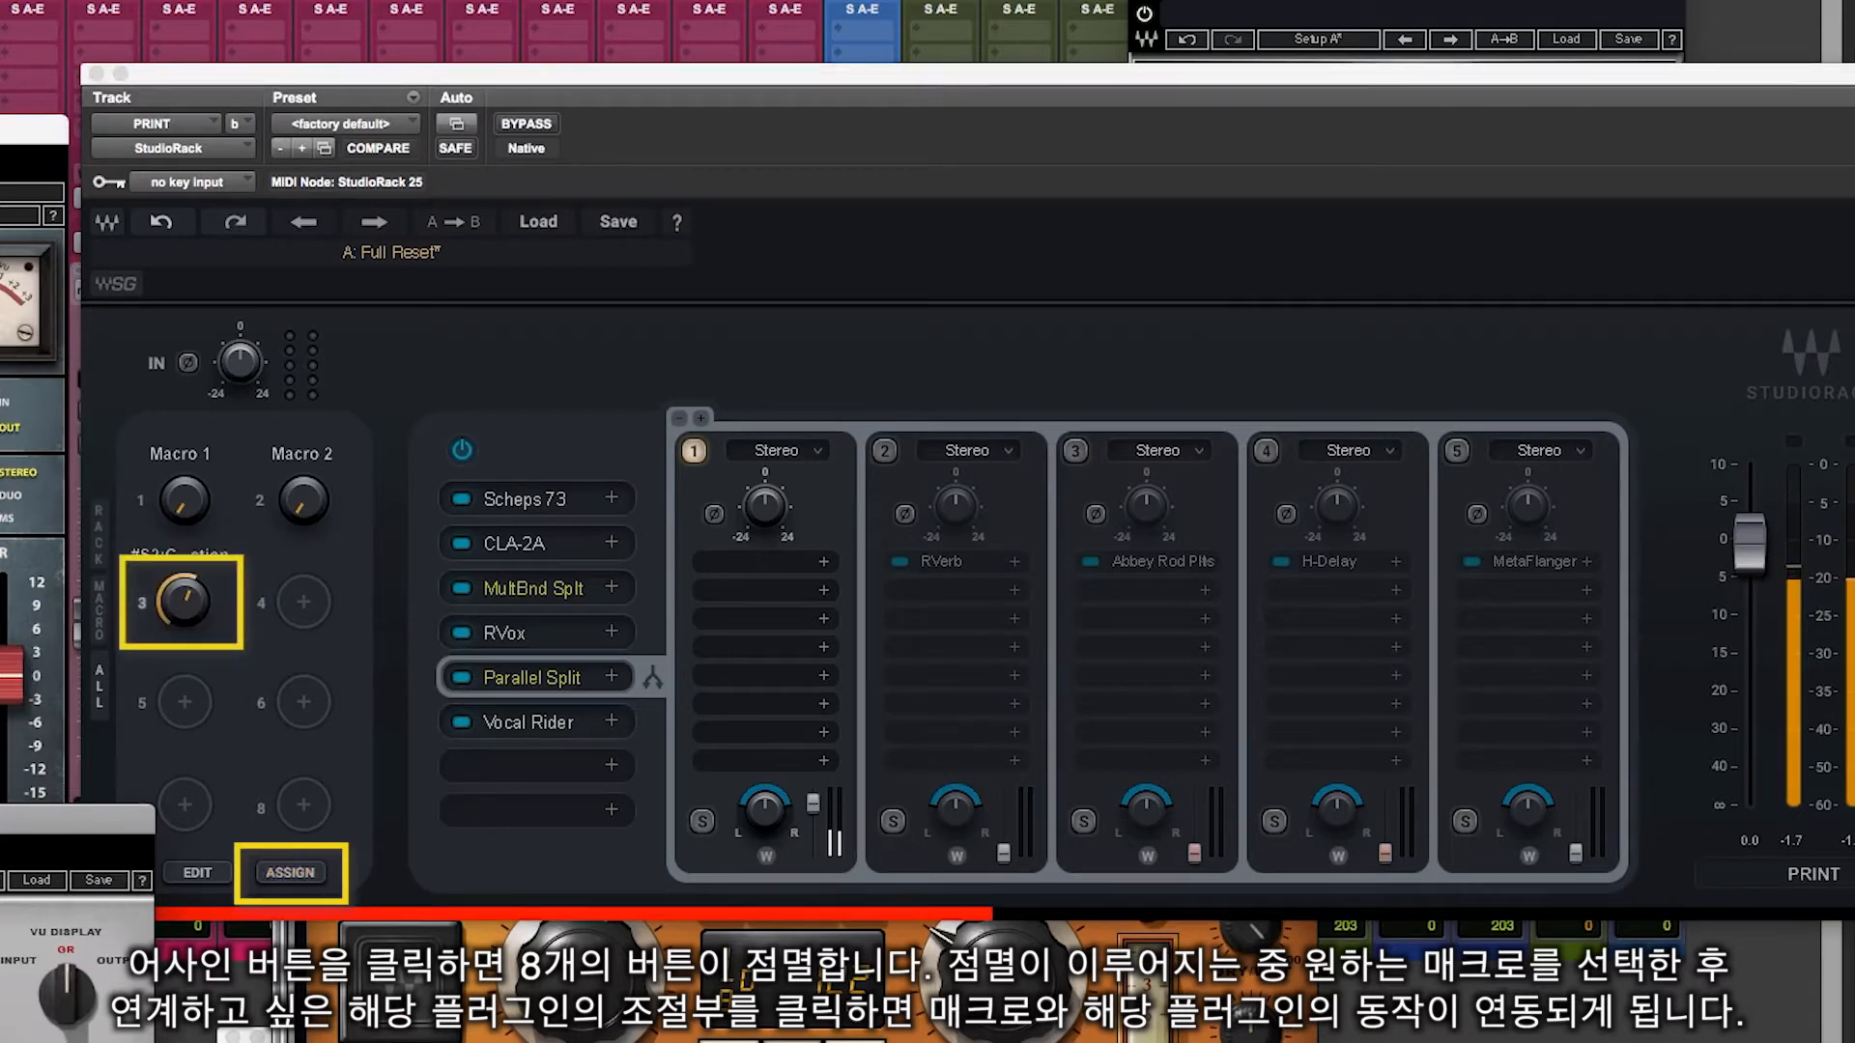
Turn macro 3, linked to CLA-2A Peak Reduction, to about 43, view its assignment options and close the StudioRack window.
{"action": "left_click", "coordinate": [193, 604]}
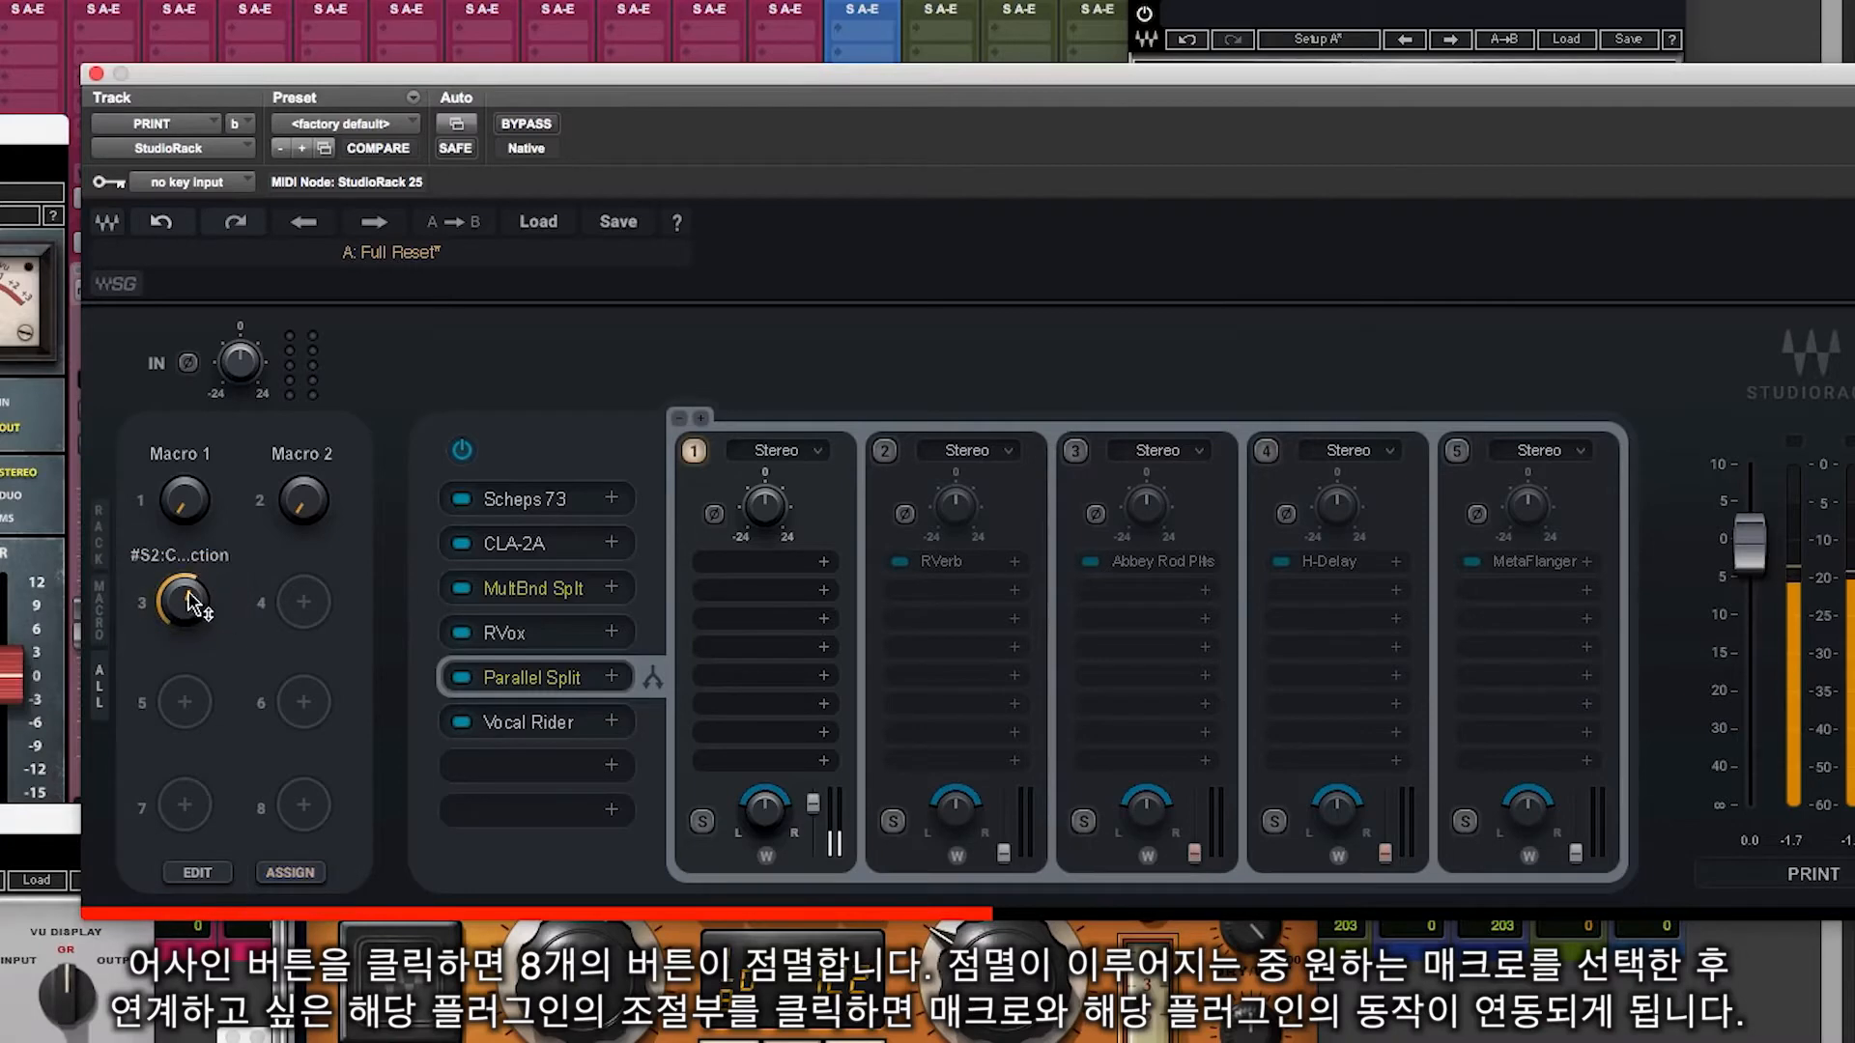
{"action": "left_click_drag", "start_coordinate": [193, 604], "coordinate": [193, 580]}
{"action": "right_click", "coordinate": [184, 595]}
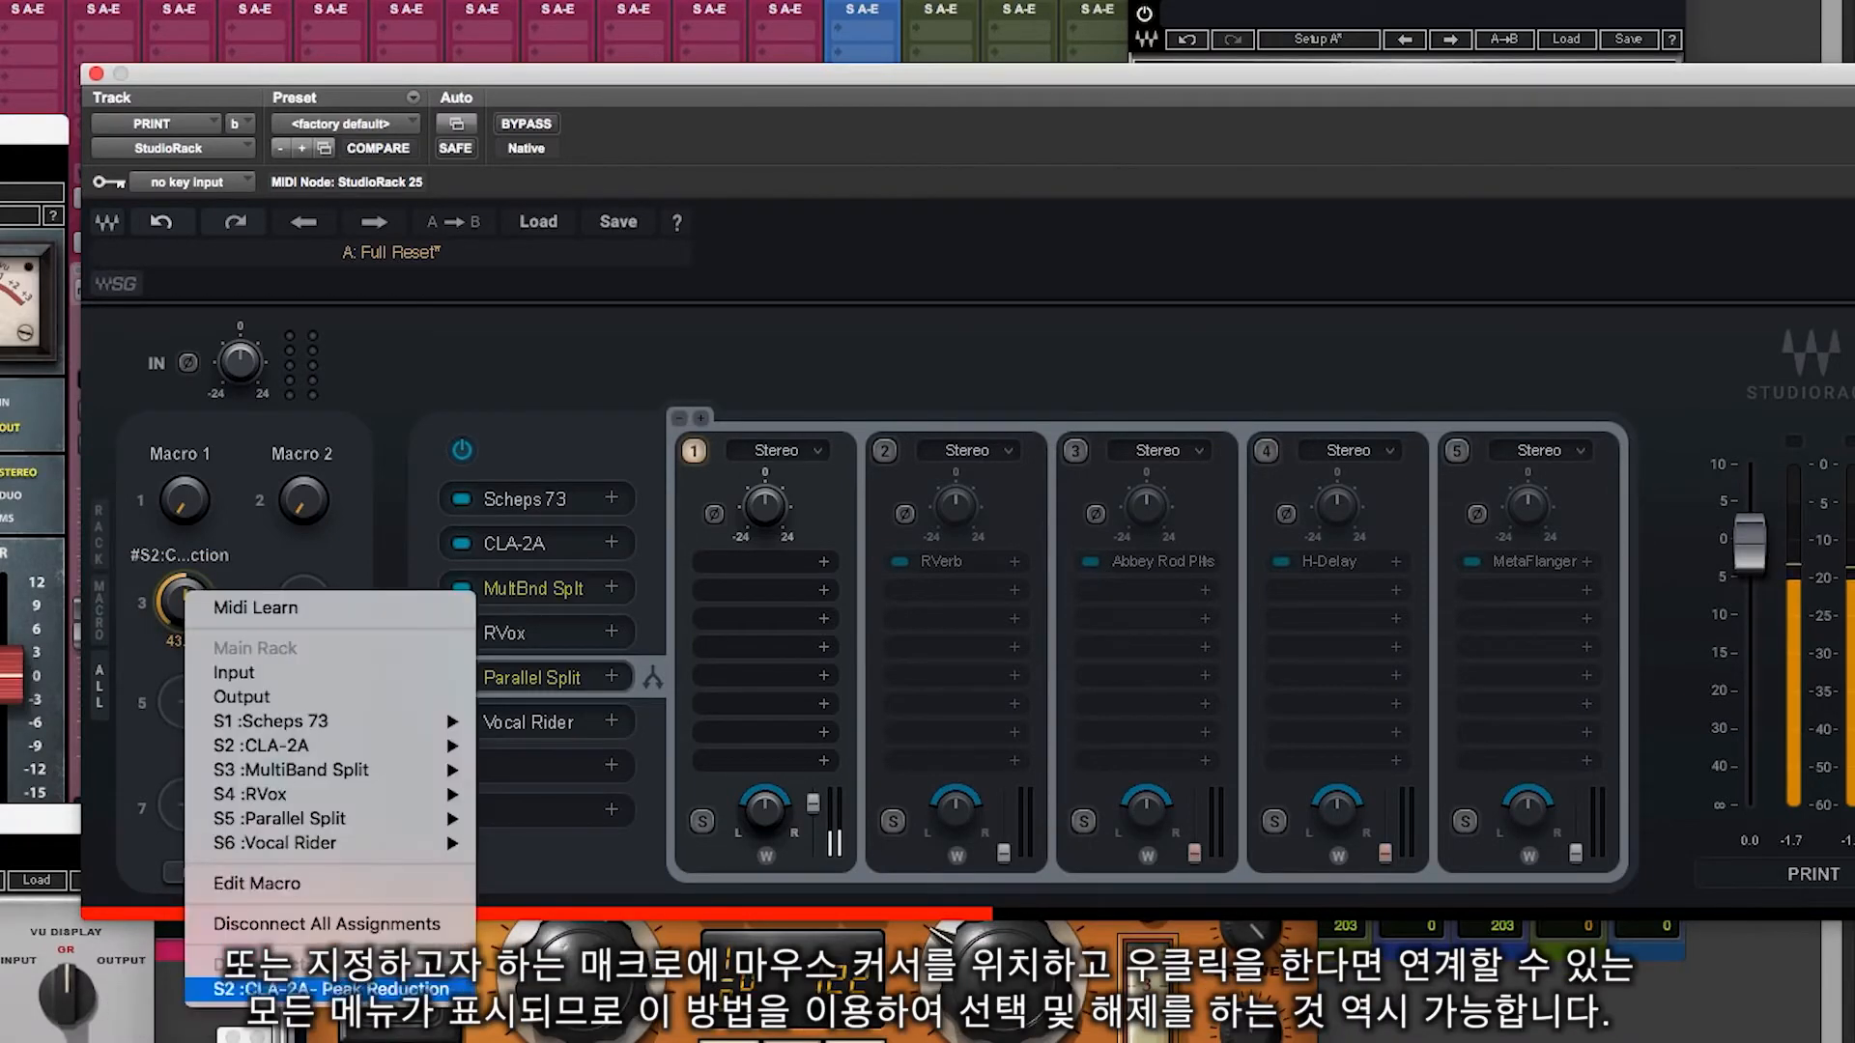
{"action": "key", "text": "Escape"}
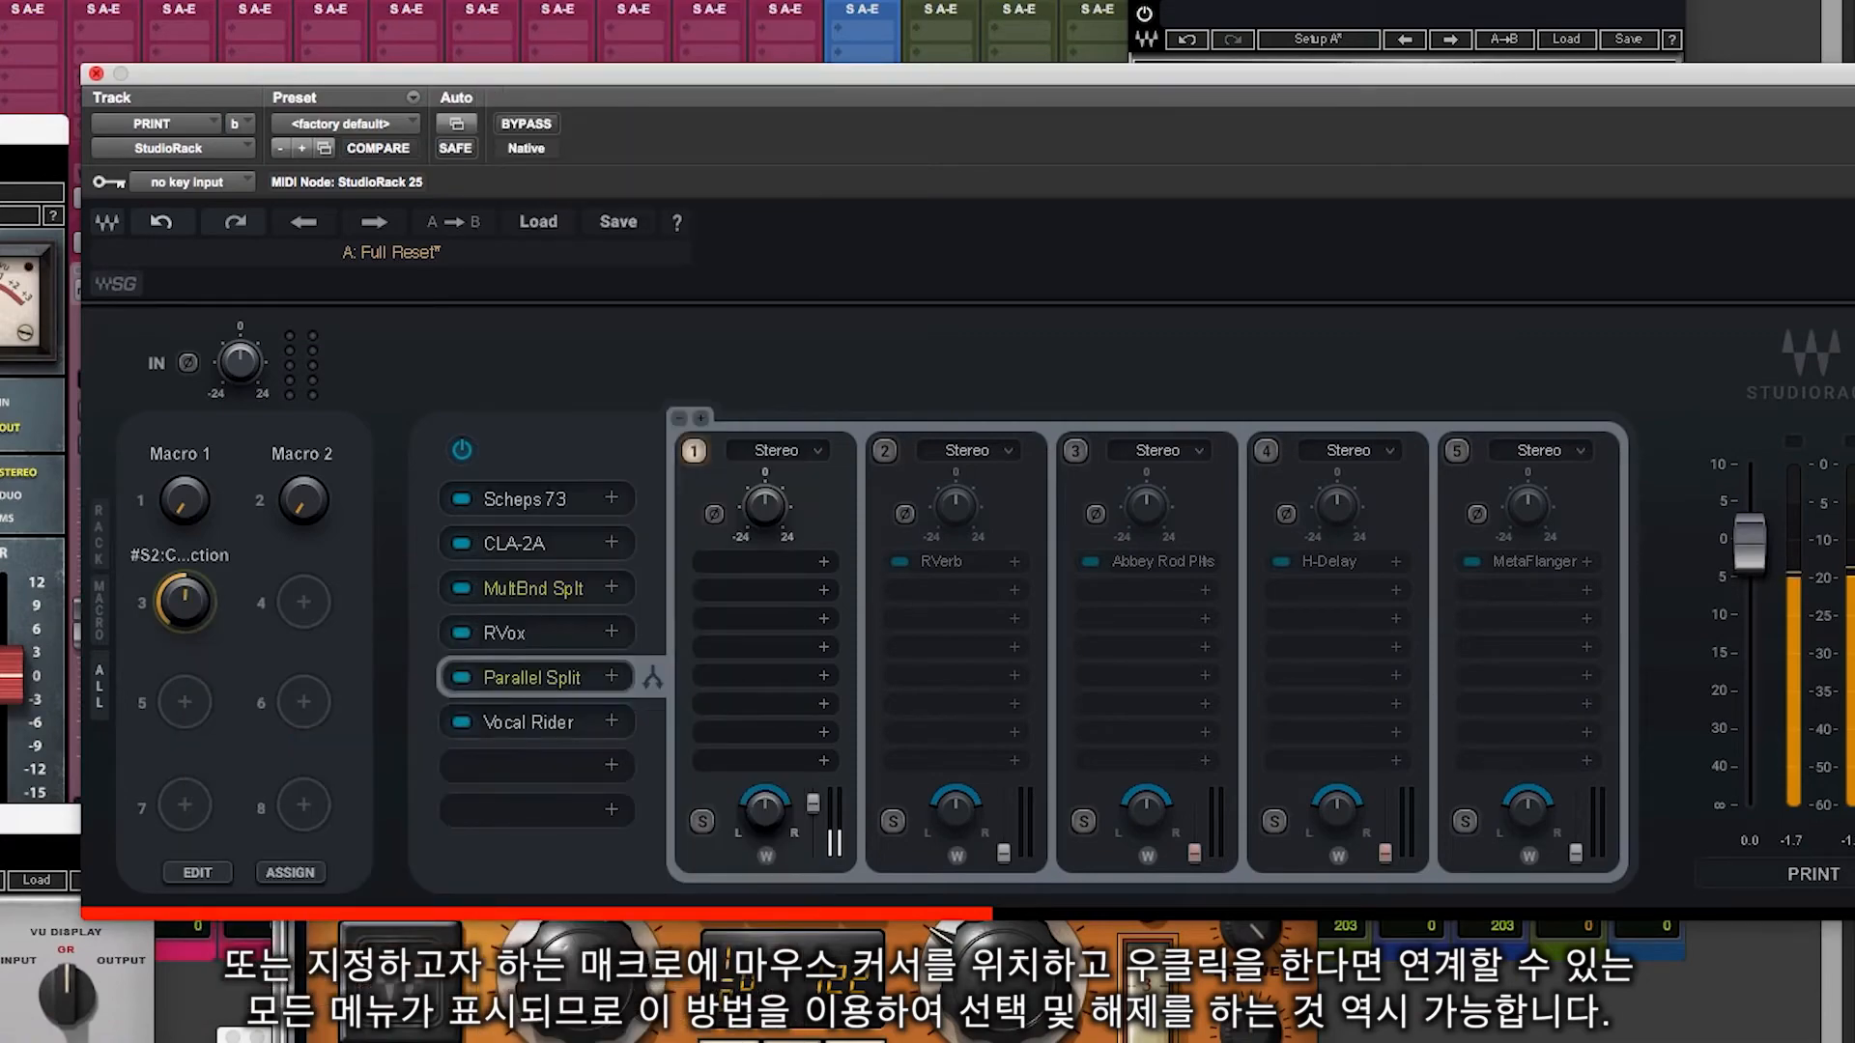
{"action": "left_click", "coordinate": [96, 73]}
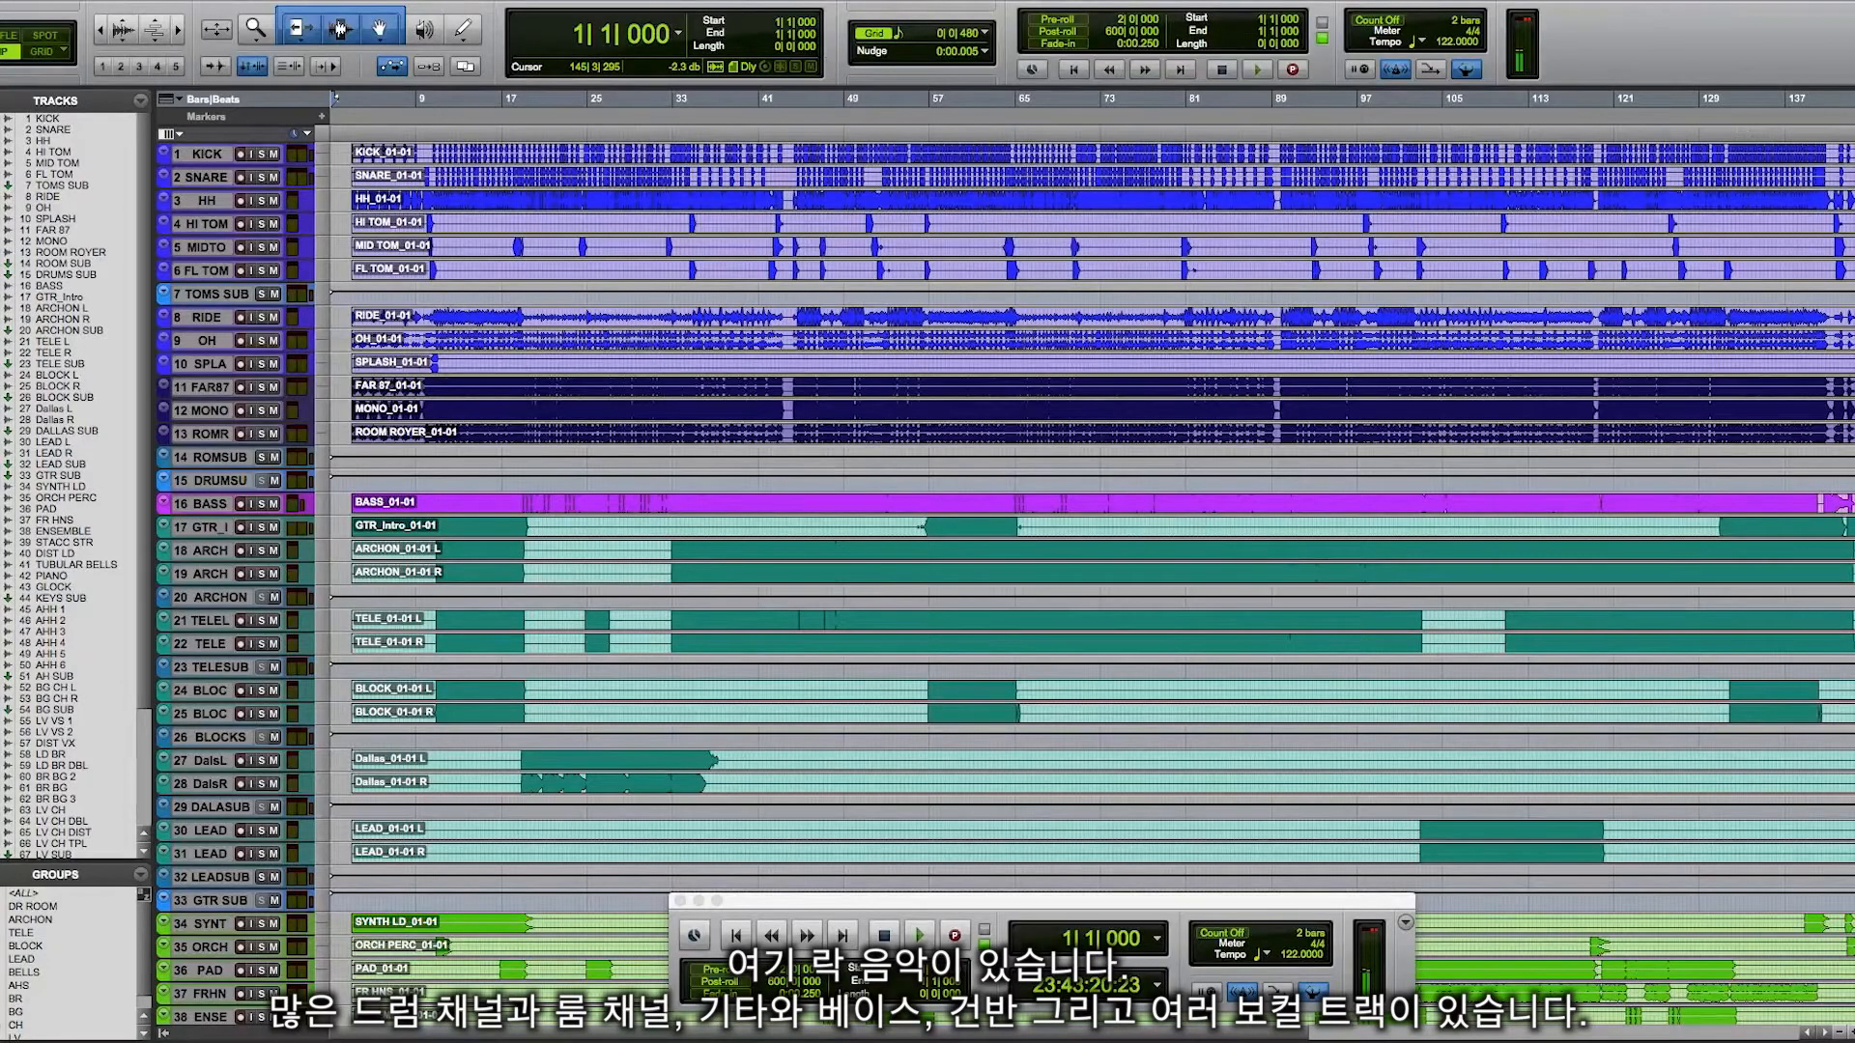
Look through the session's tracks in the edit window and examine the inserts on each channel across the mixer.
{"action": "scroll", "coordinate": [1005, 580], "scroll_direction": "down", "scroll_amount": 20}
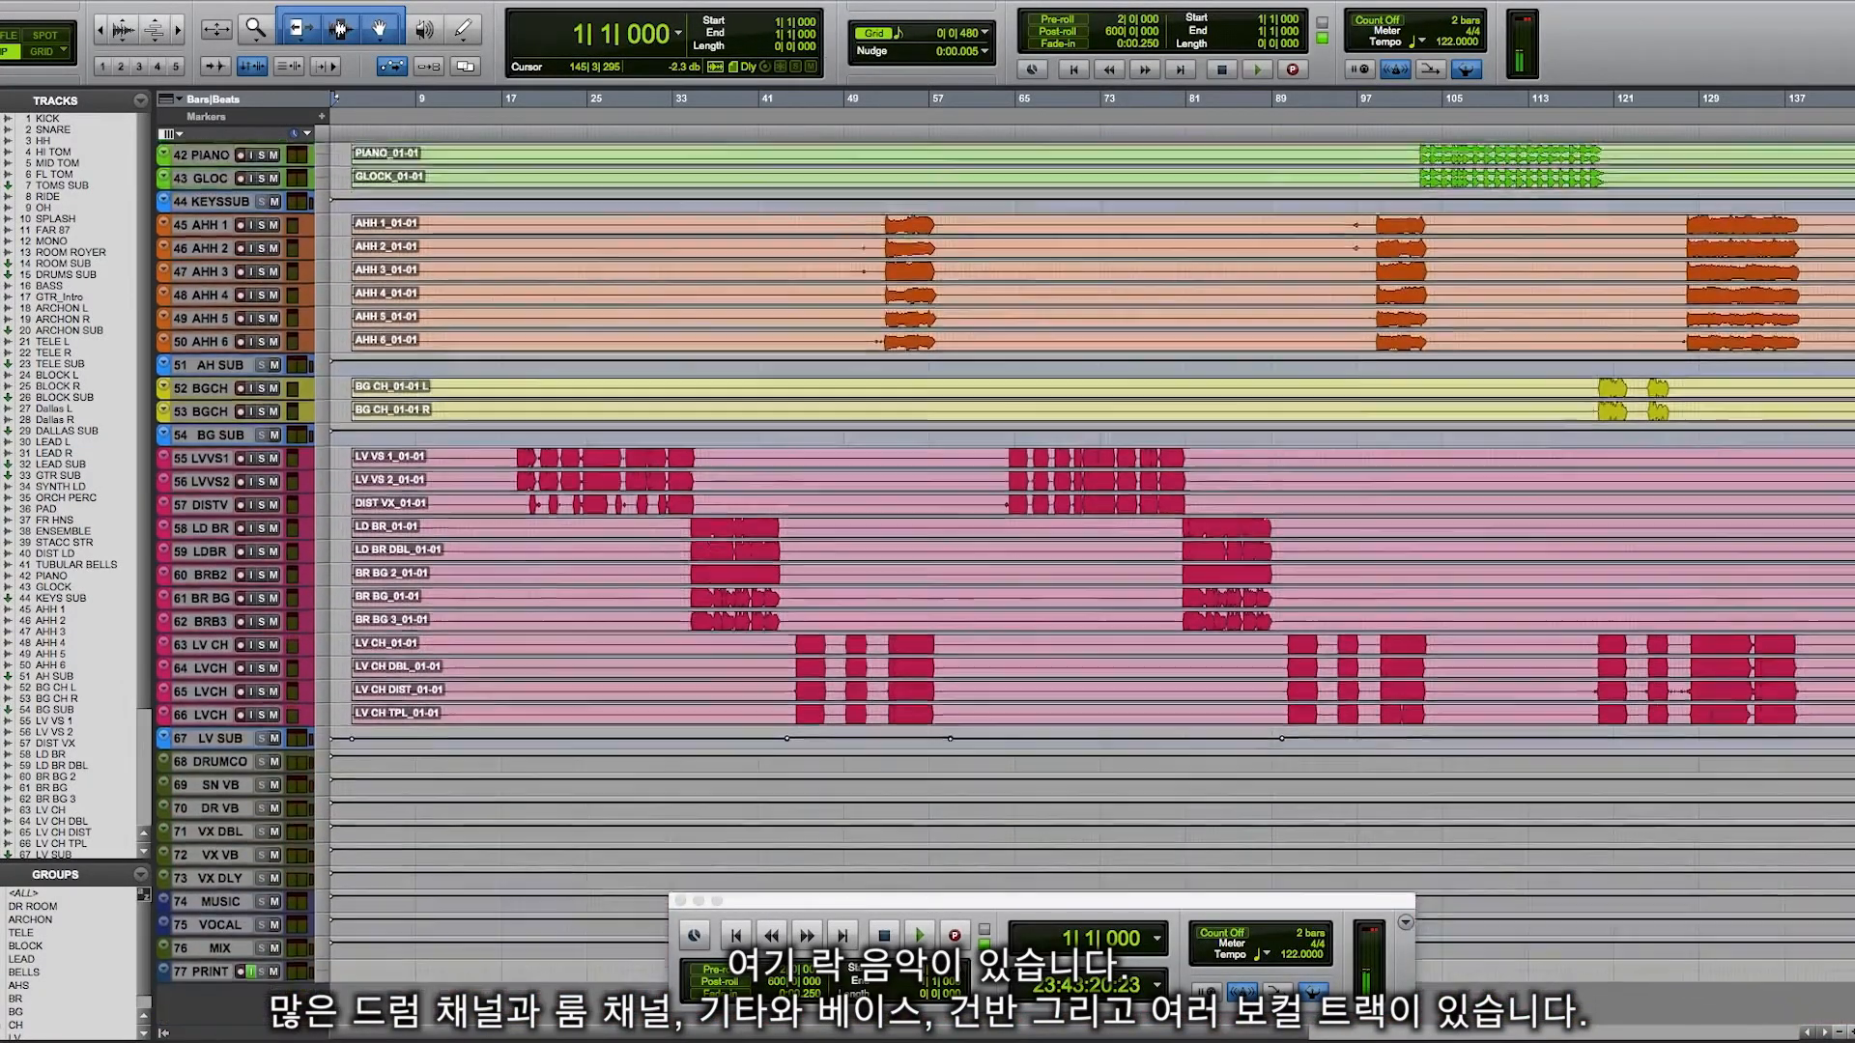
{"action": "scroll", "coordinate": [1005, 560], "scroll_direction": "down", "scroll_amount": 2}
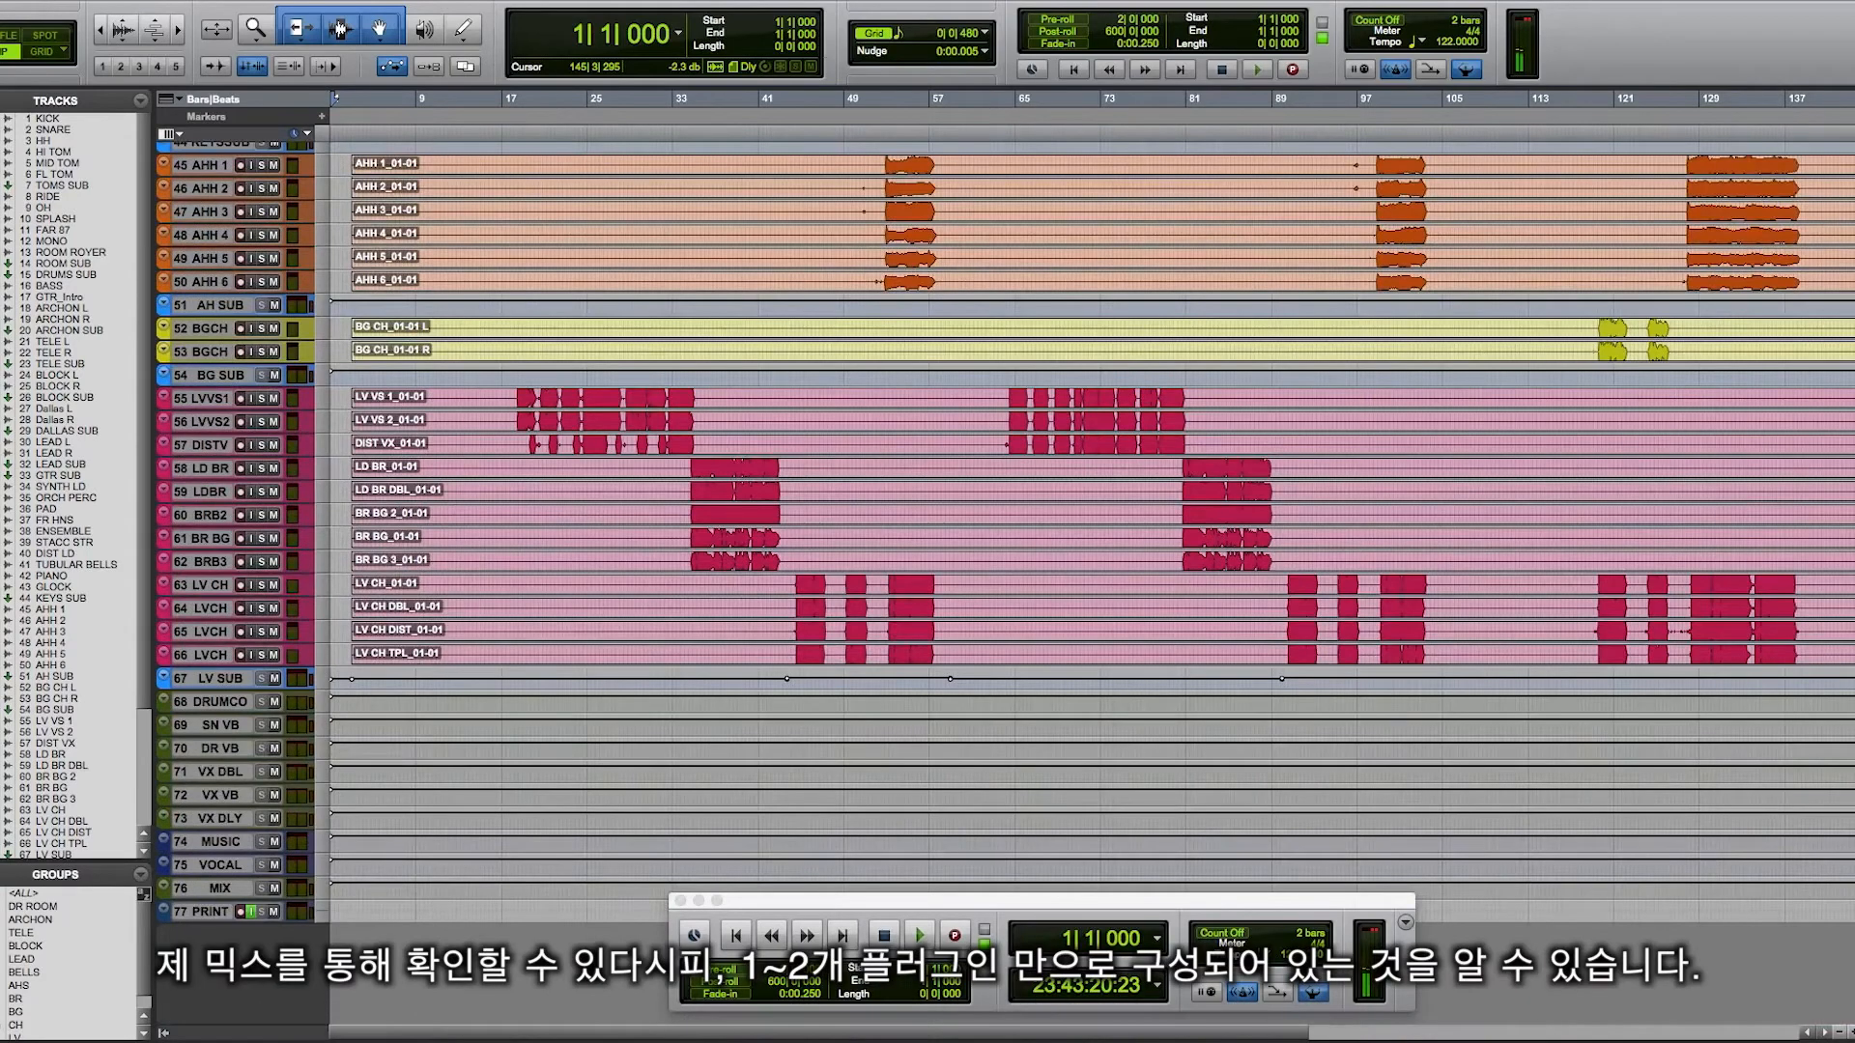
{"action": "key", "text": "super+equal"}
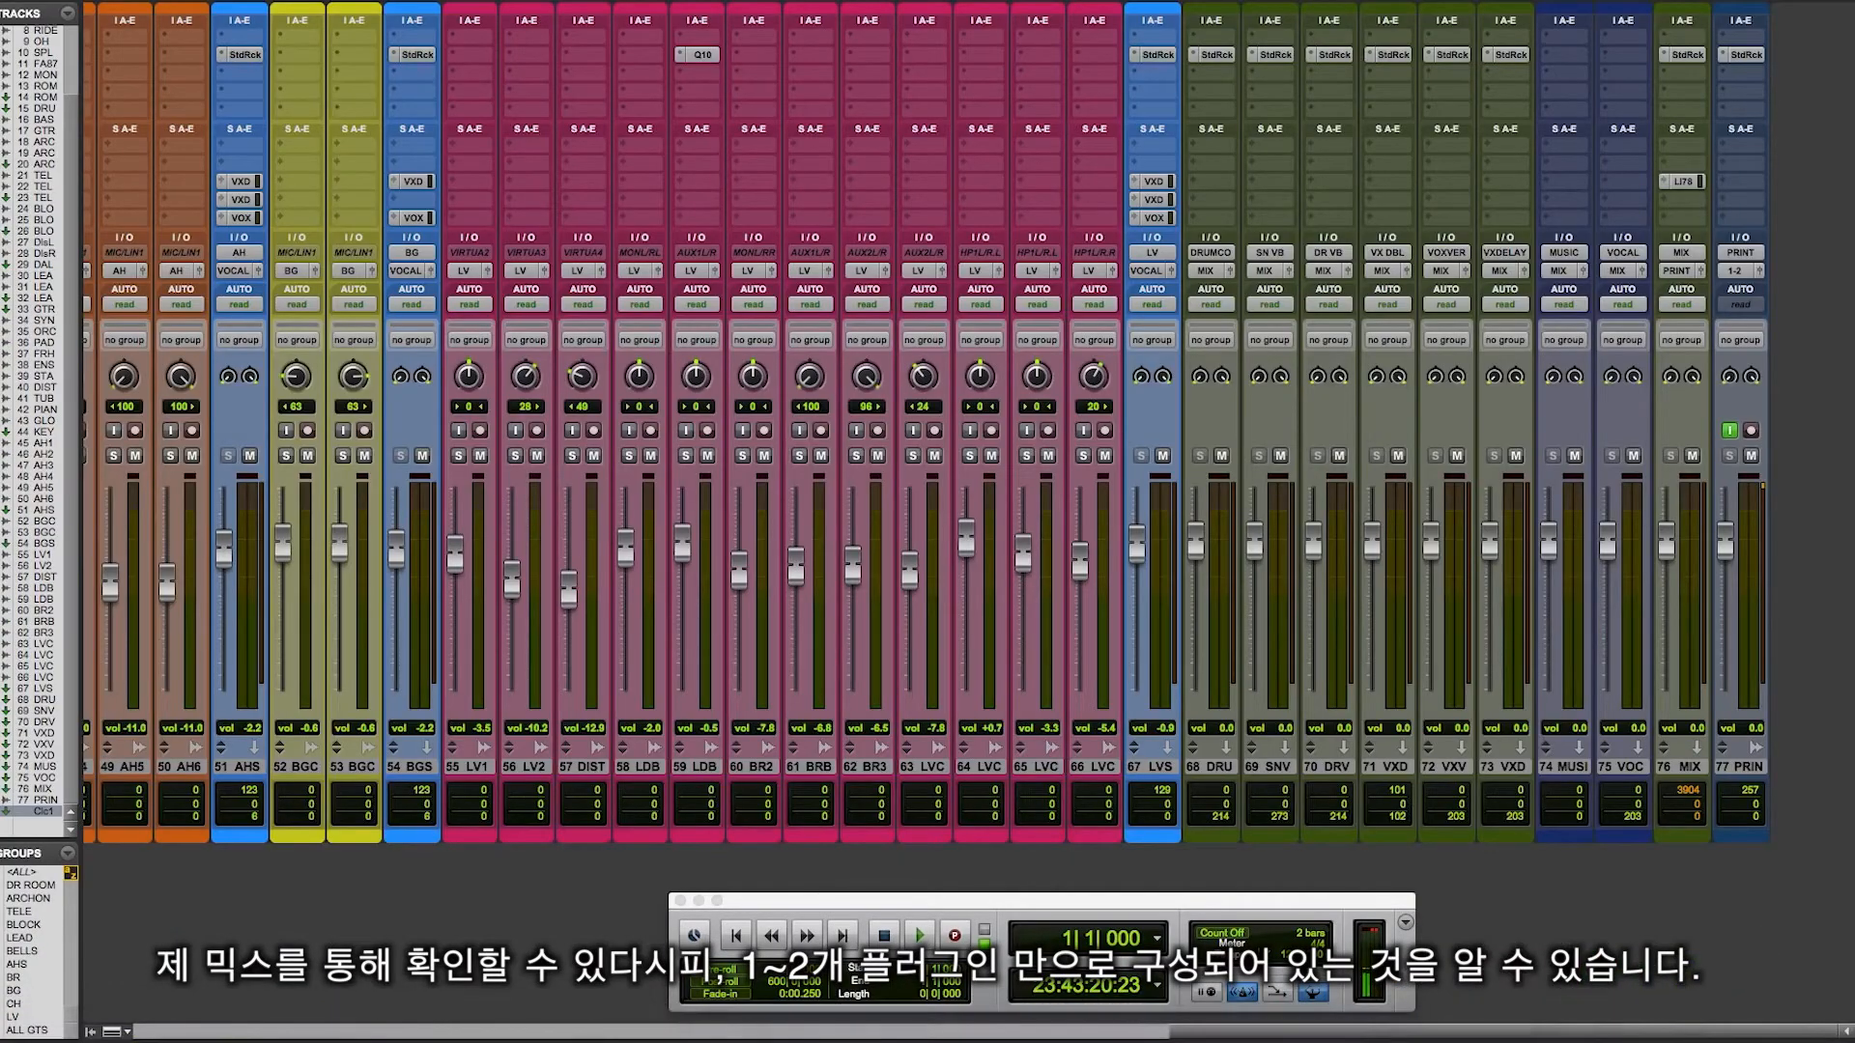
{"action": "scroll", "coordinate": [966, 425], "scroll_direction": "left", "scroll_amount": 15}
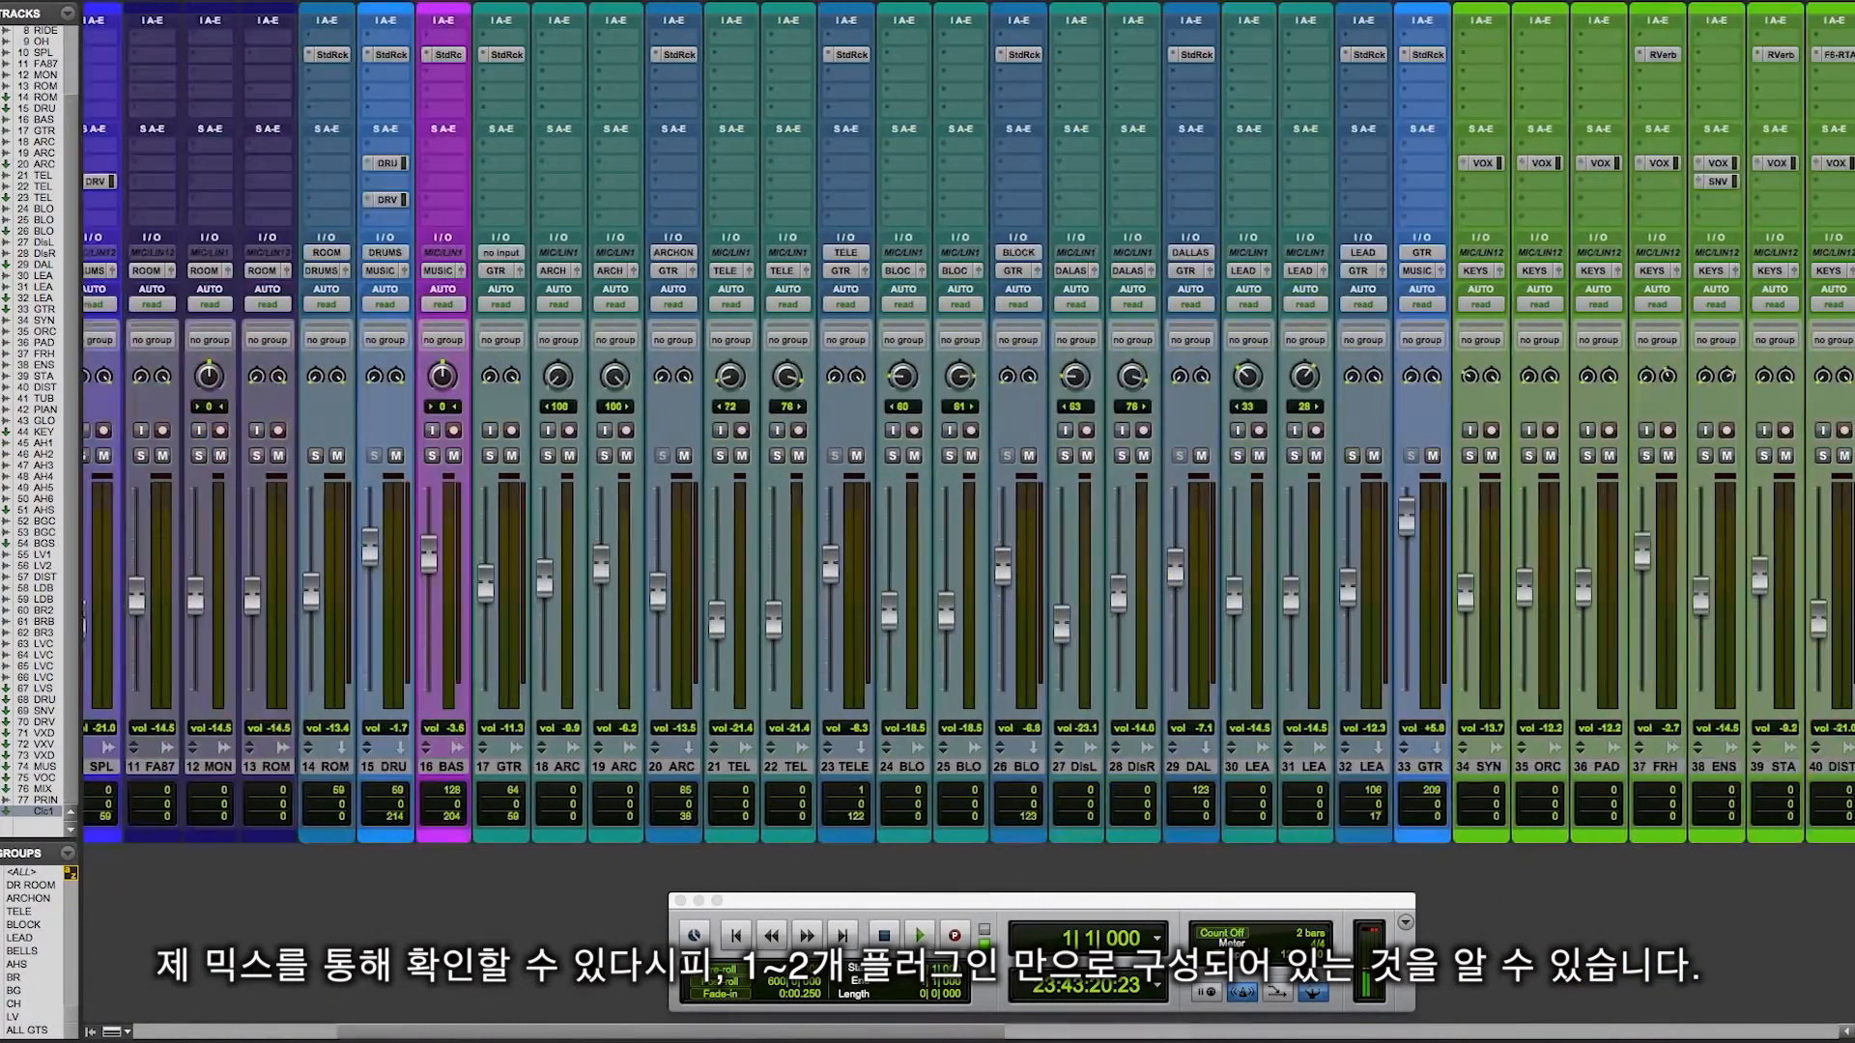
{"action": "scroll", "coordinate": [966, 425], "scroll_direction": "left", "scroll_amount": 5}
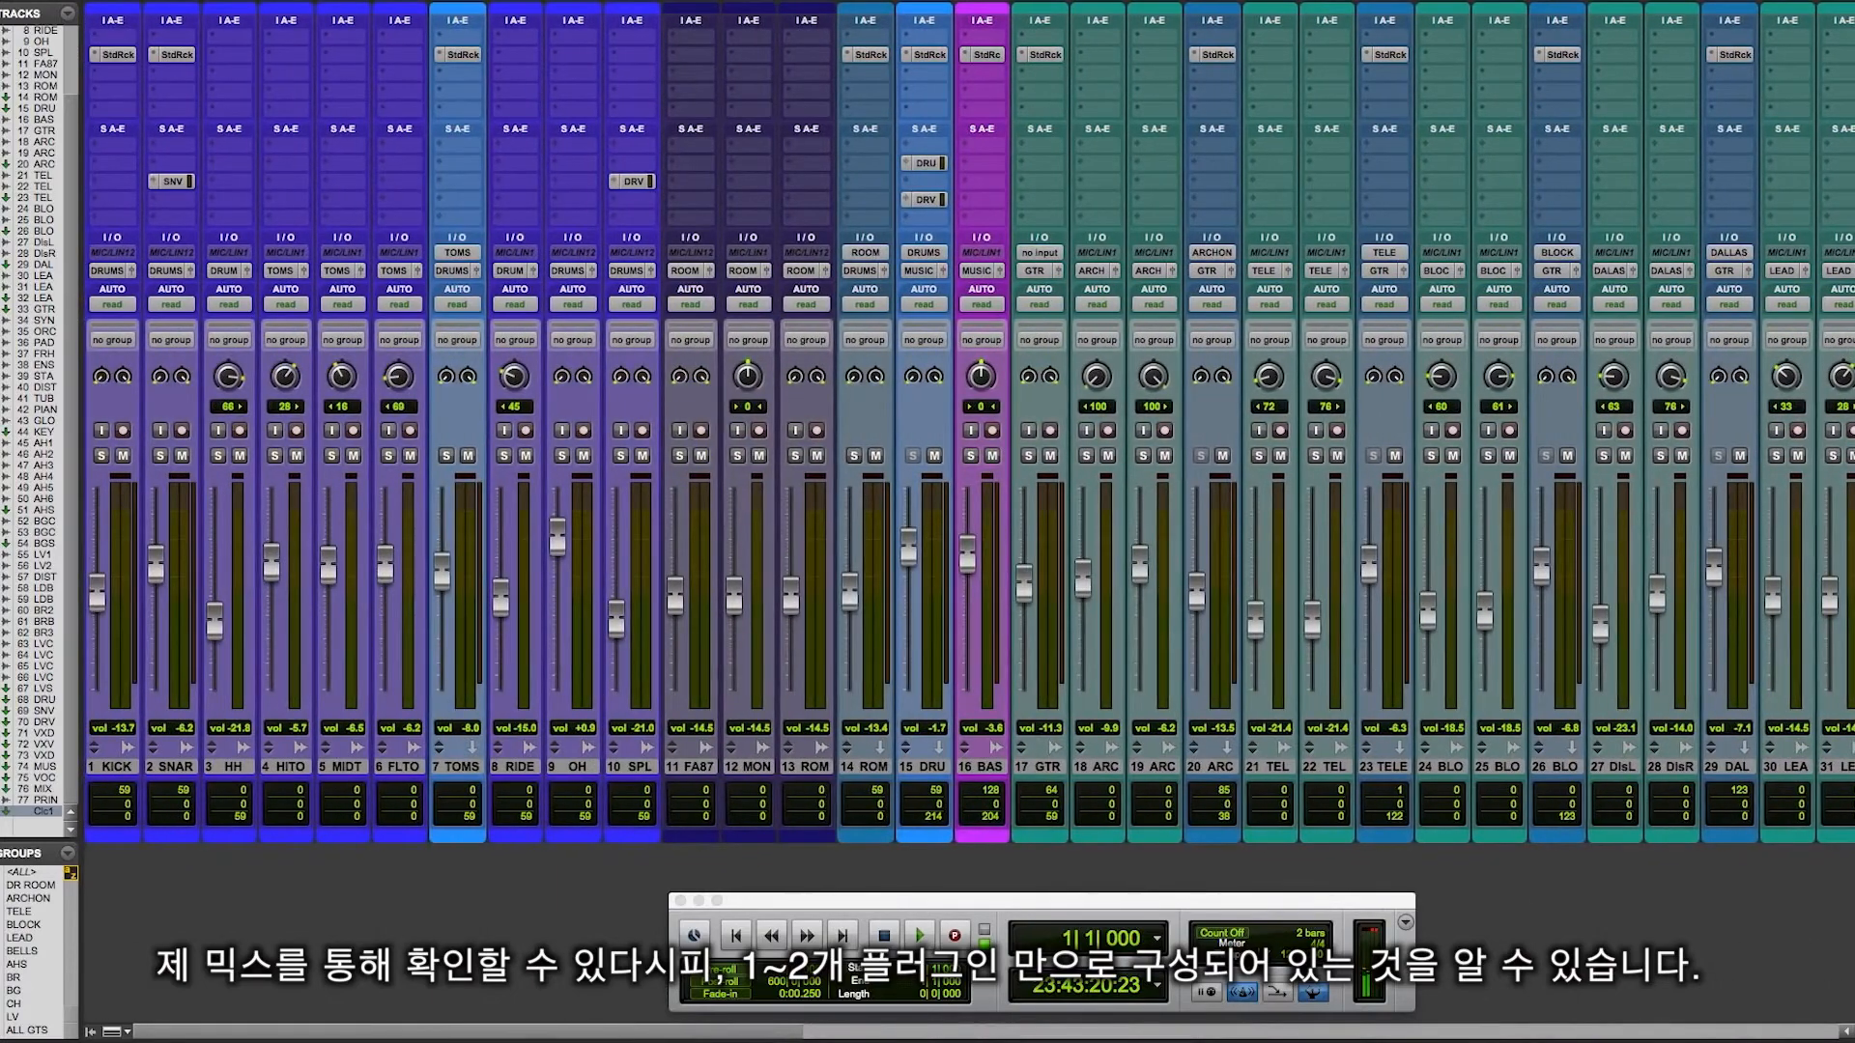
{"action": "scroll", "coordinate": [966, 425], "scroll_direction": "right", "scroll_amount": 10}
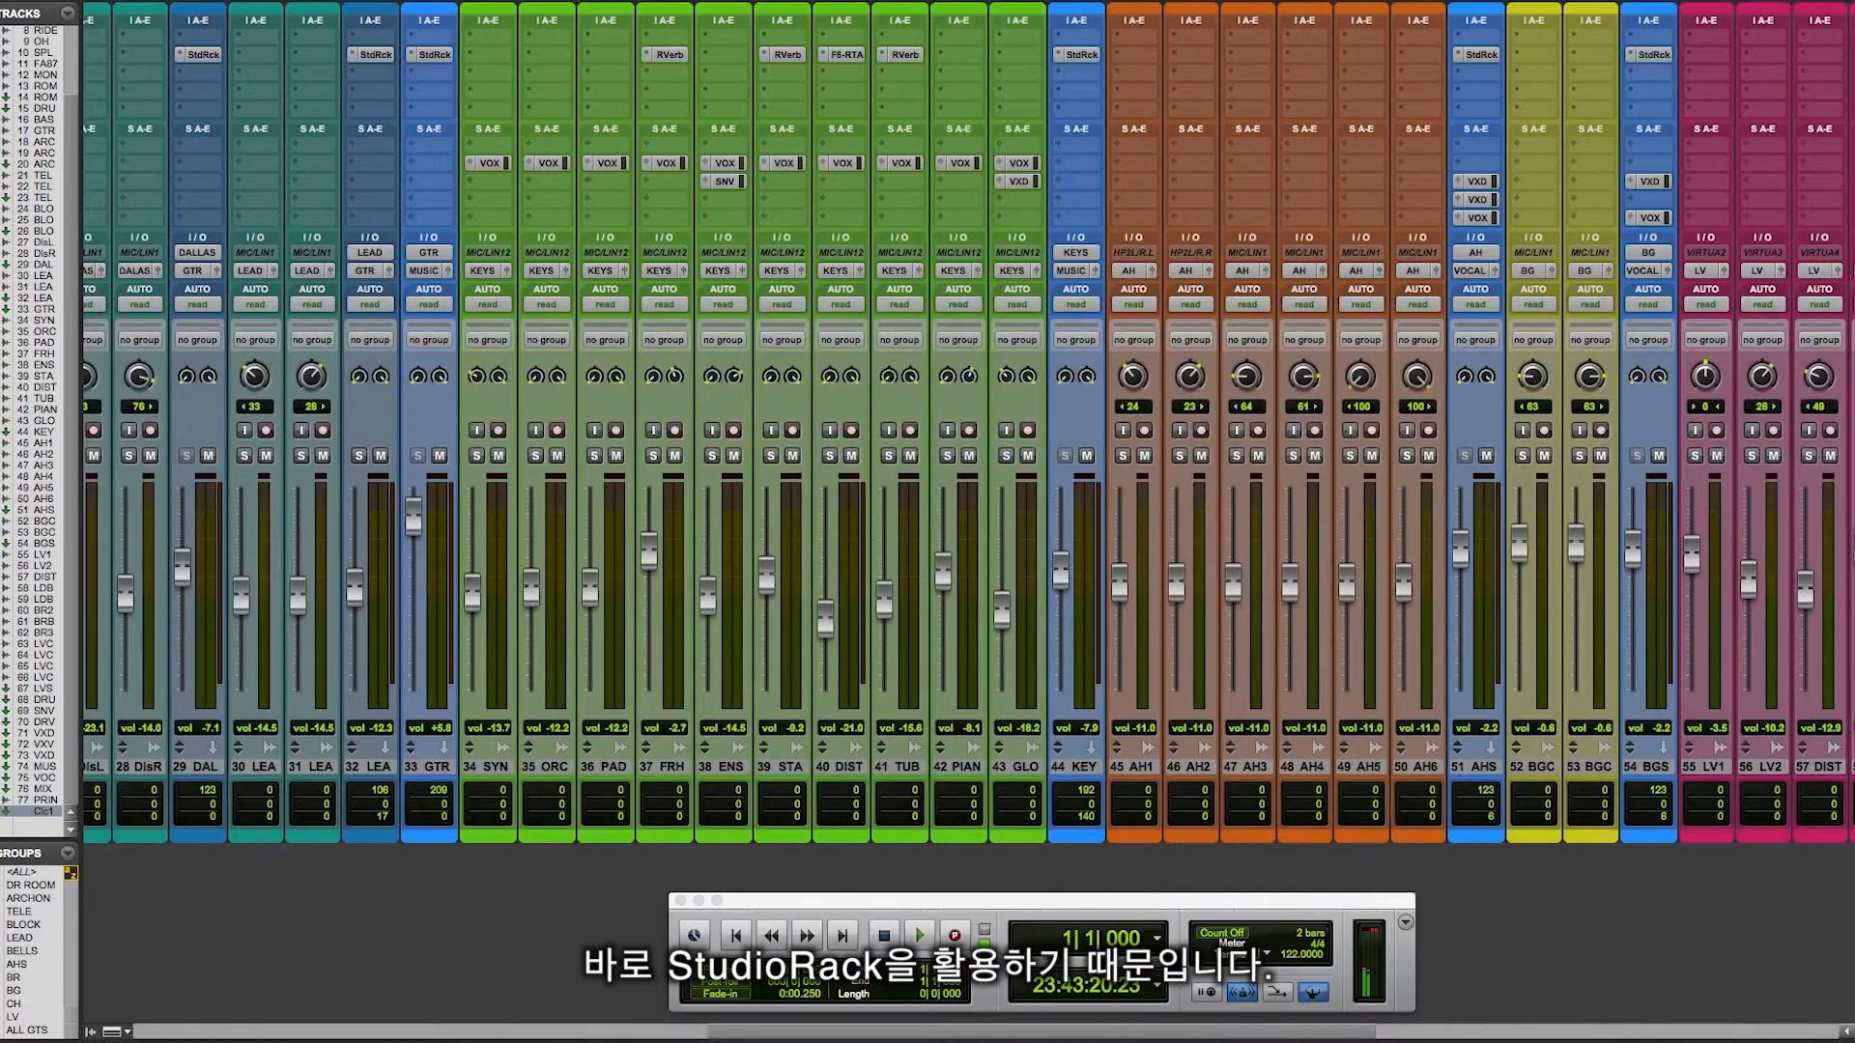
{"action": "scroll", "coordinate": [966, 425], "scroll_direction": "left", "scroll_amount": 10}
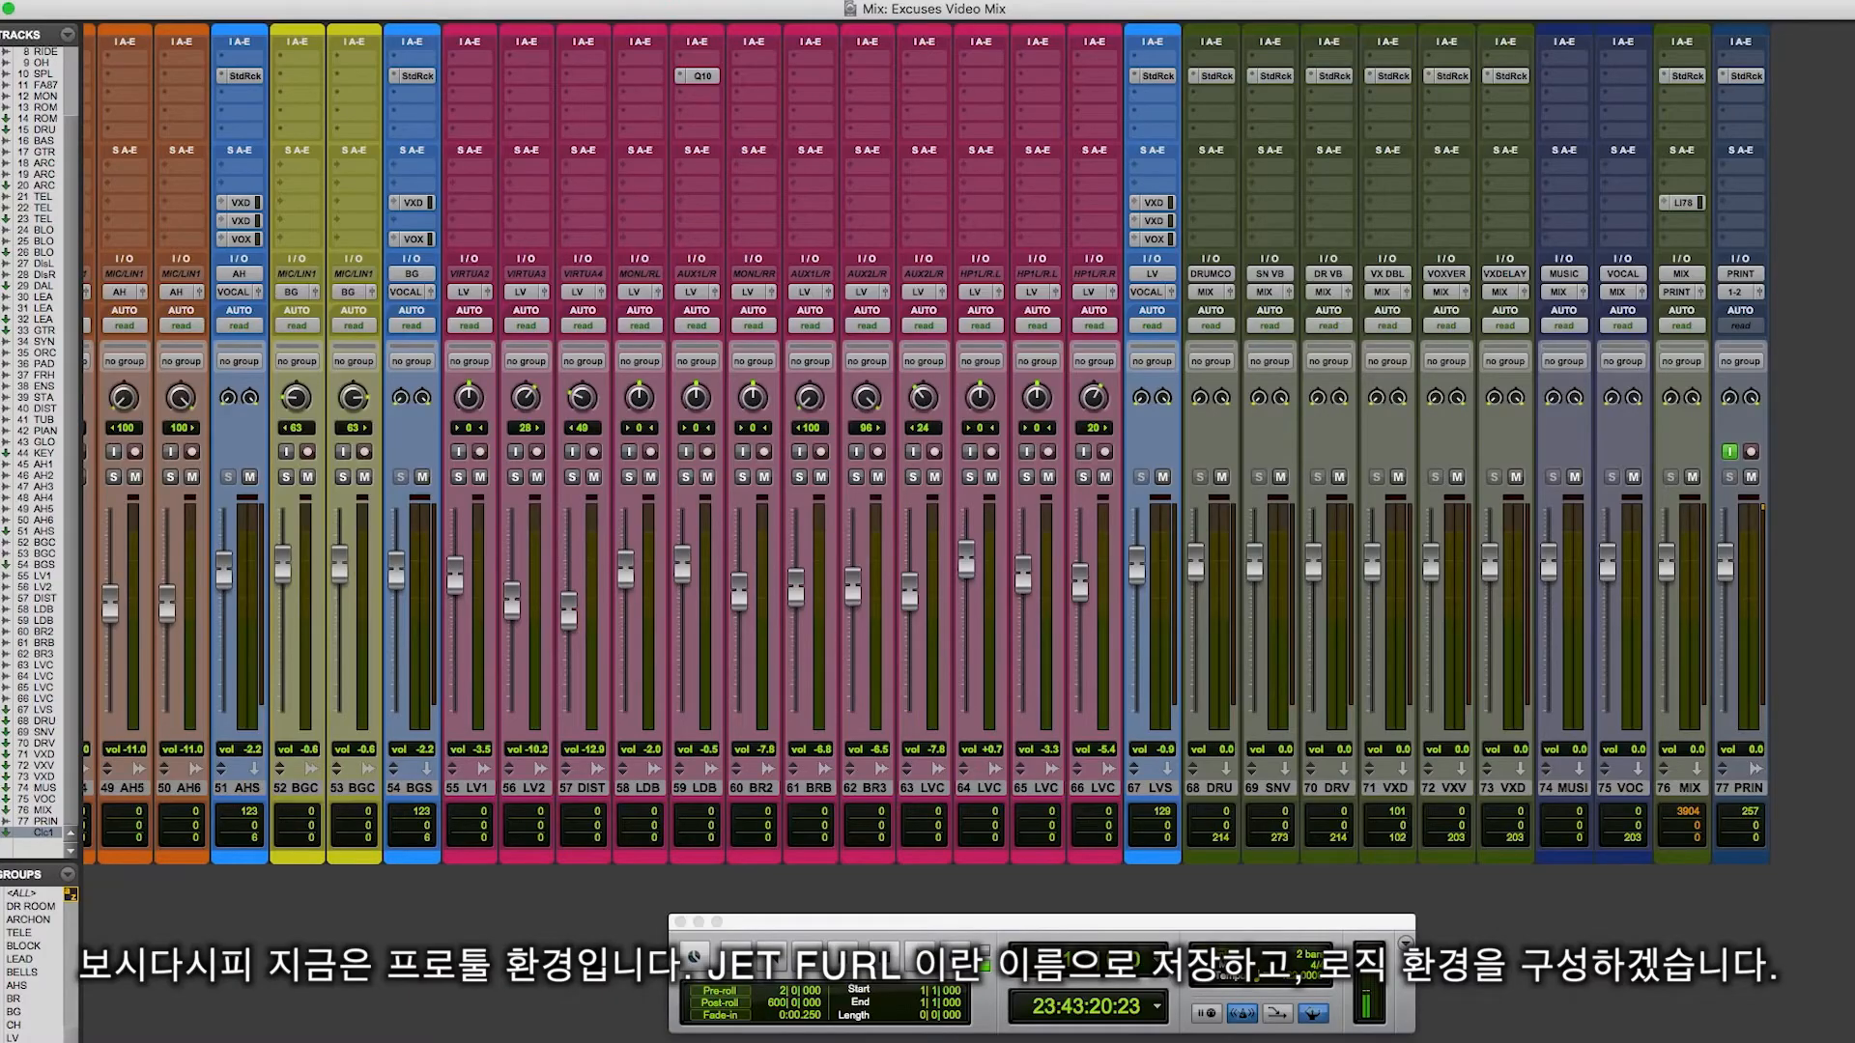
Reopen StudioRack on the PRINT track and put its chain into the preset menu as "JET FUEL".
{"action": "left_click", "coordinate": [1746, 76]}
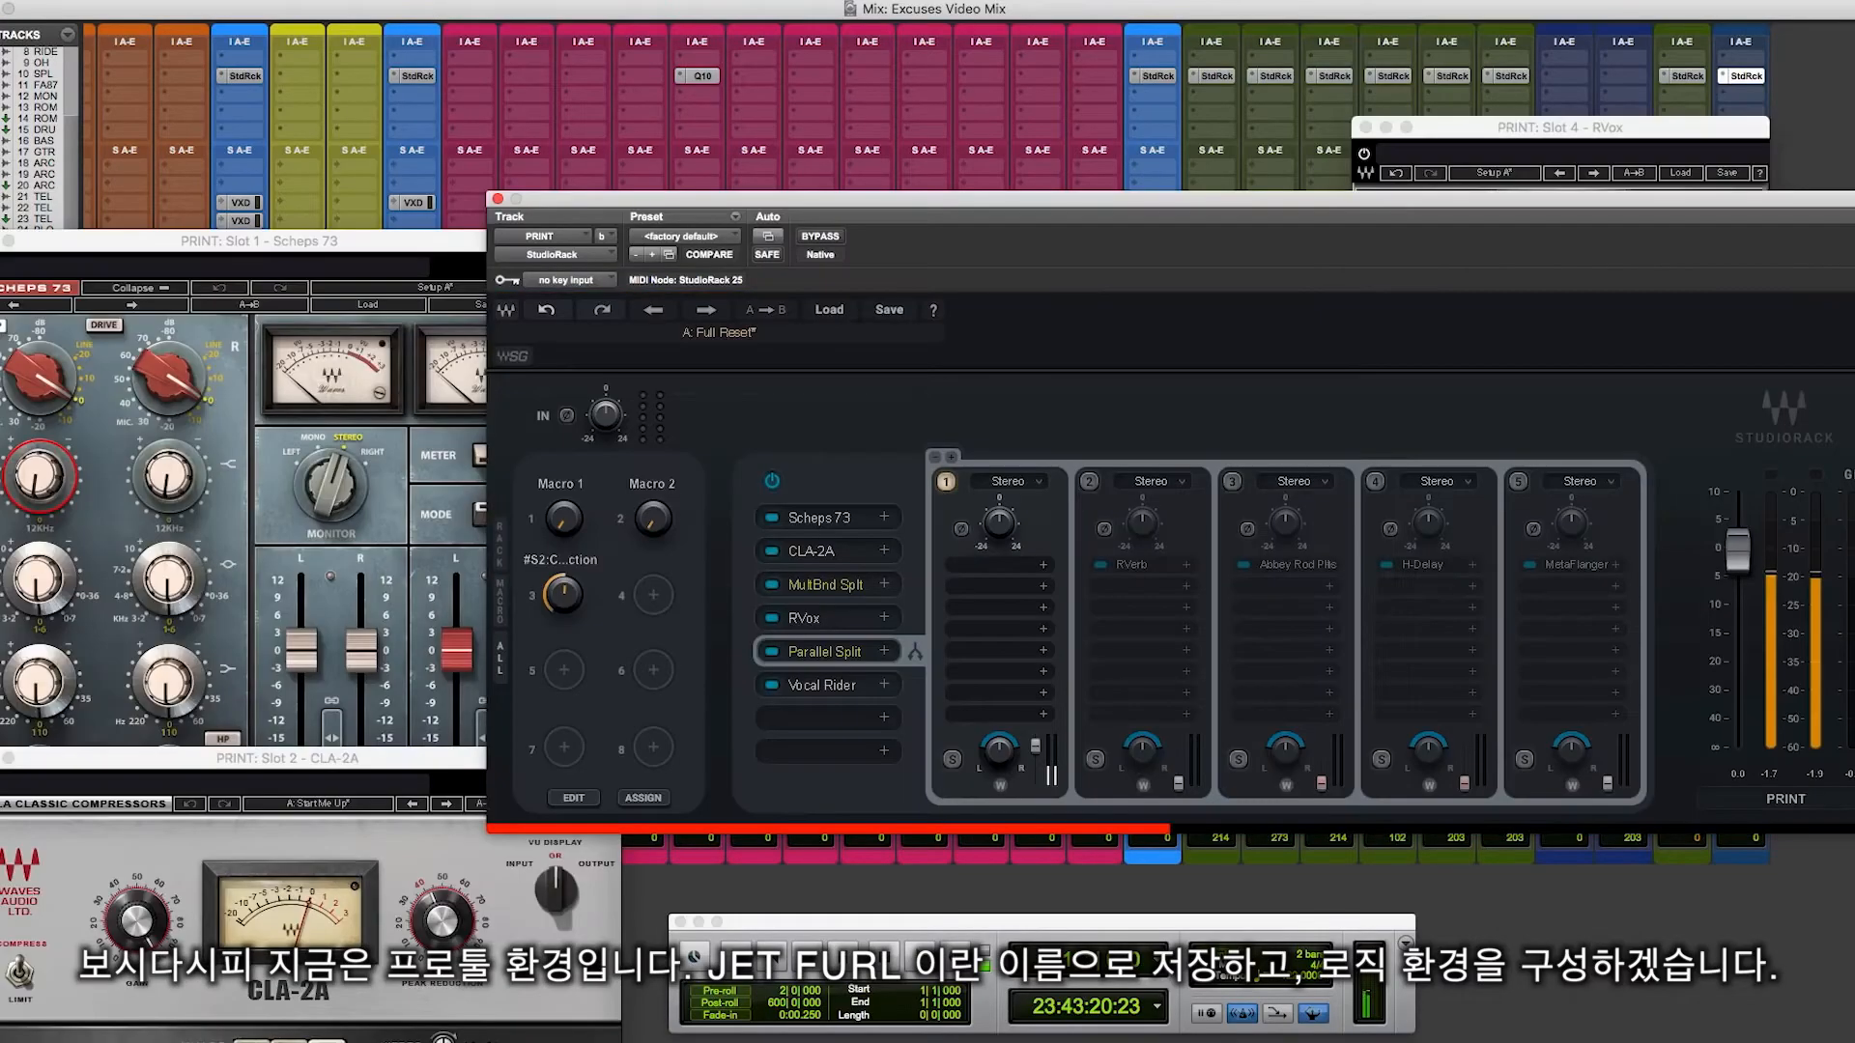
{"action": "left_click", "coordinate": [889, 309]}
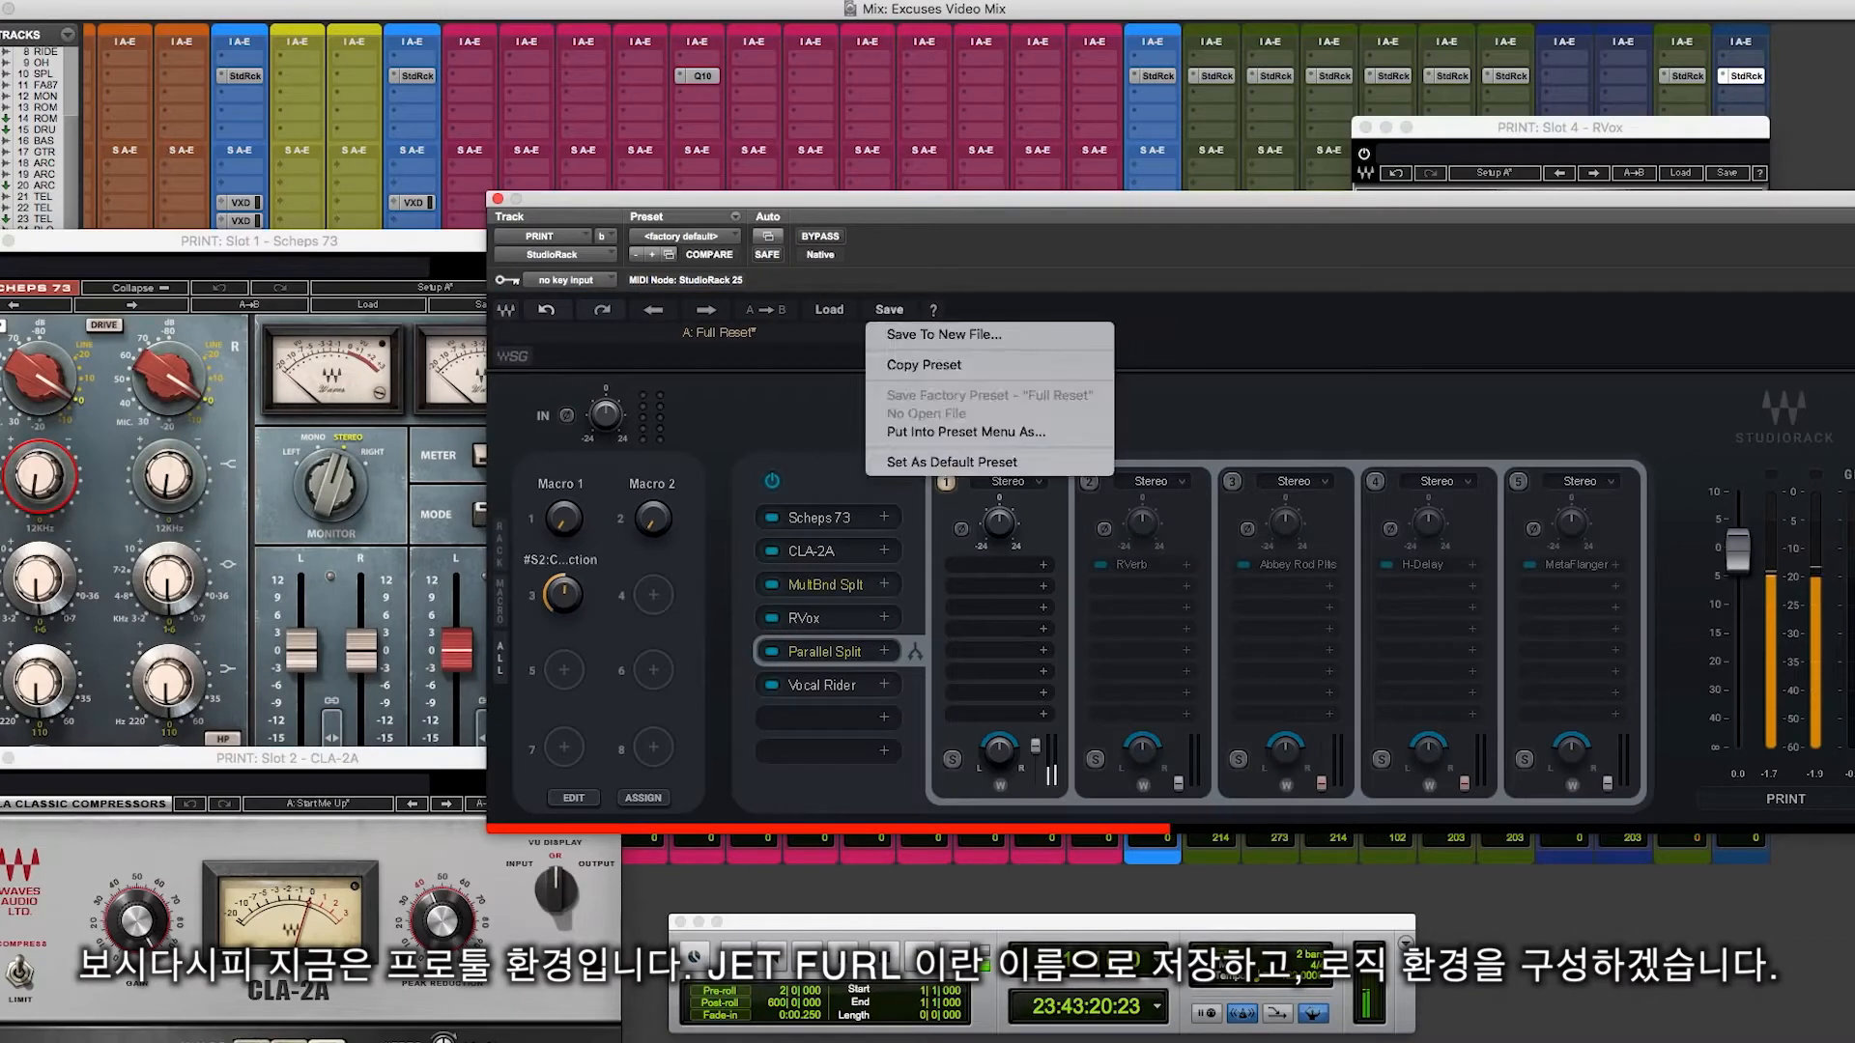
{"action": "left_click", "coordinate": [942, 433]}
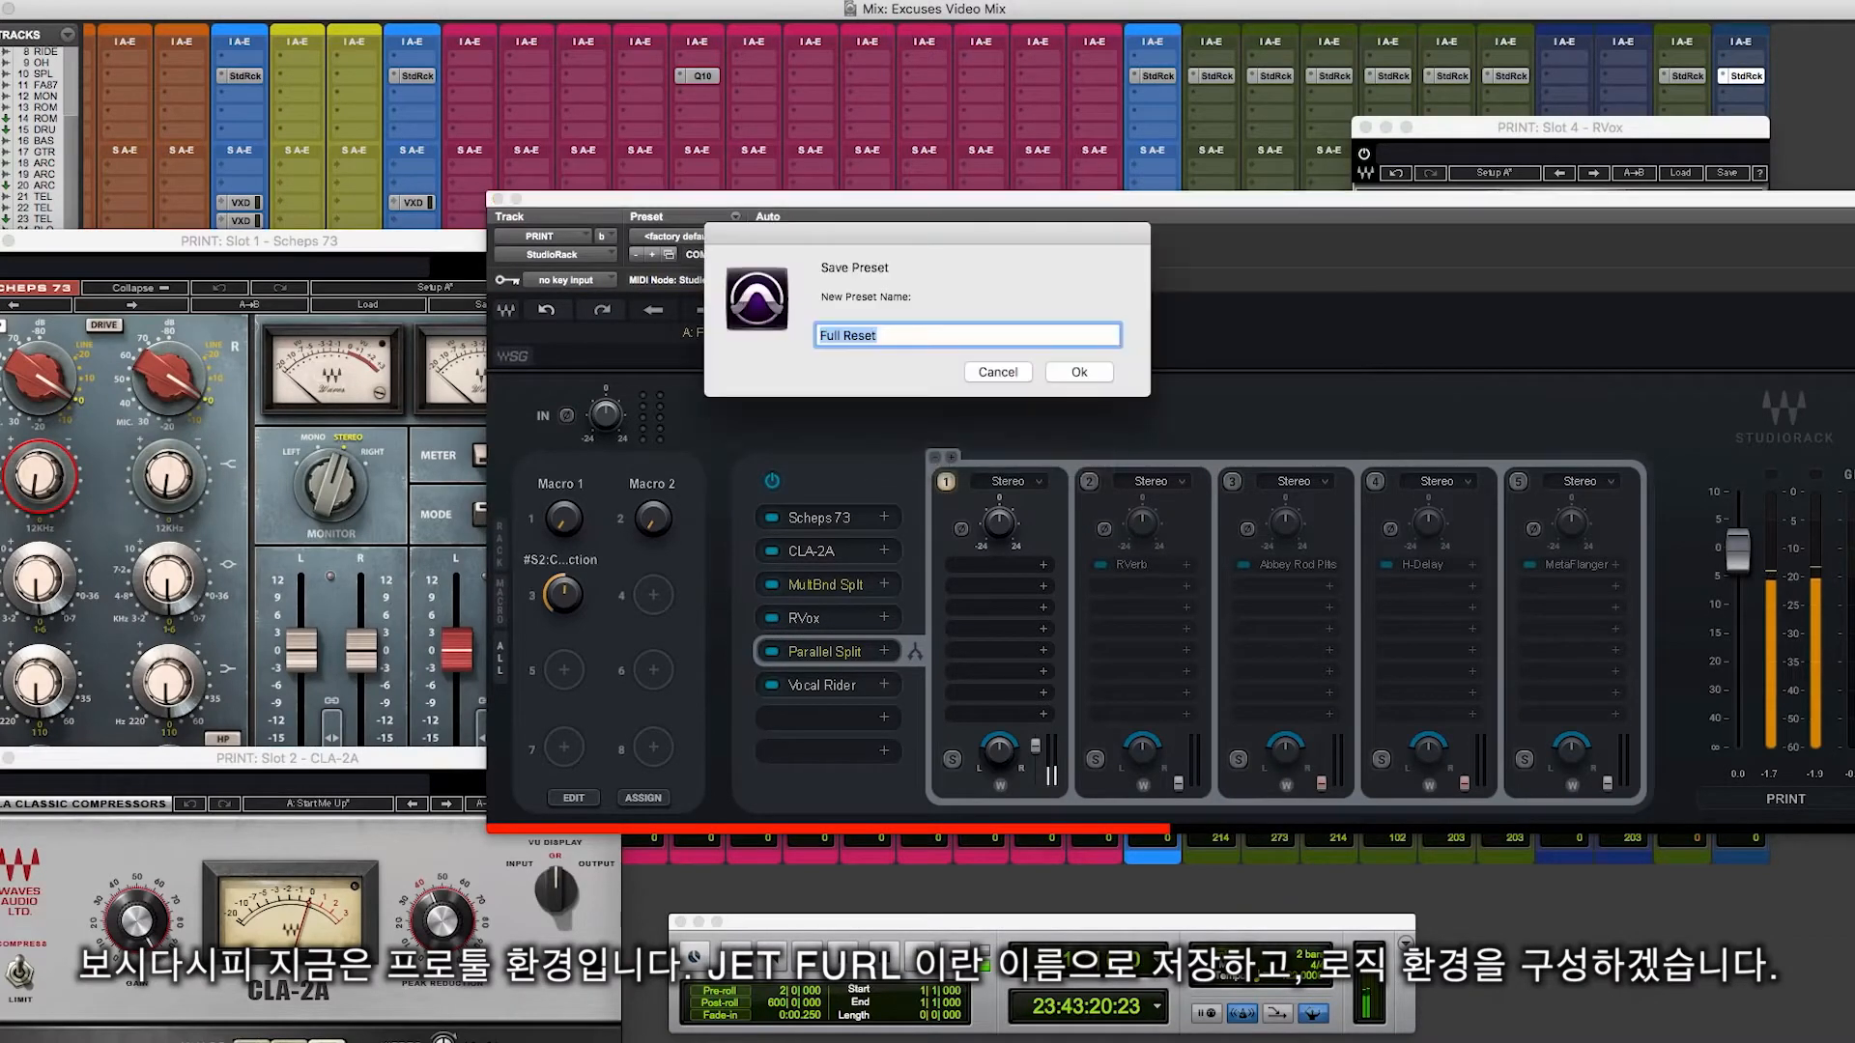
{"action": "type", "text": "JET FUEL"}
{"action": "key", "text": "Return"}
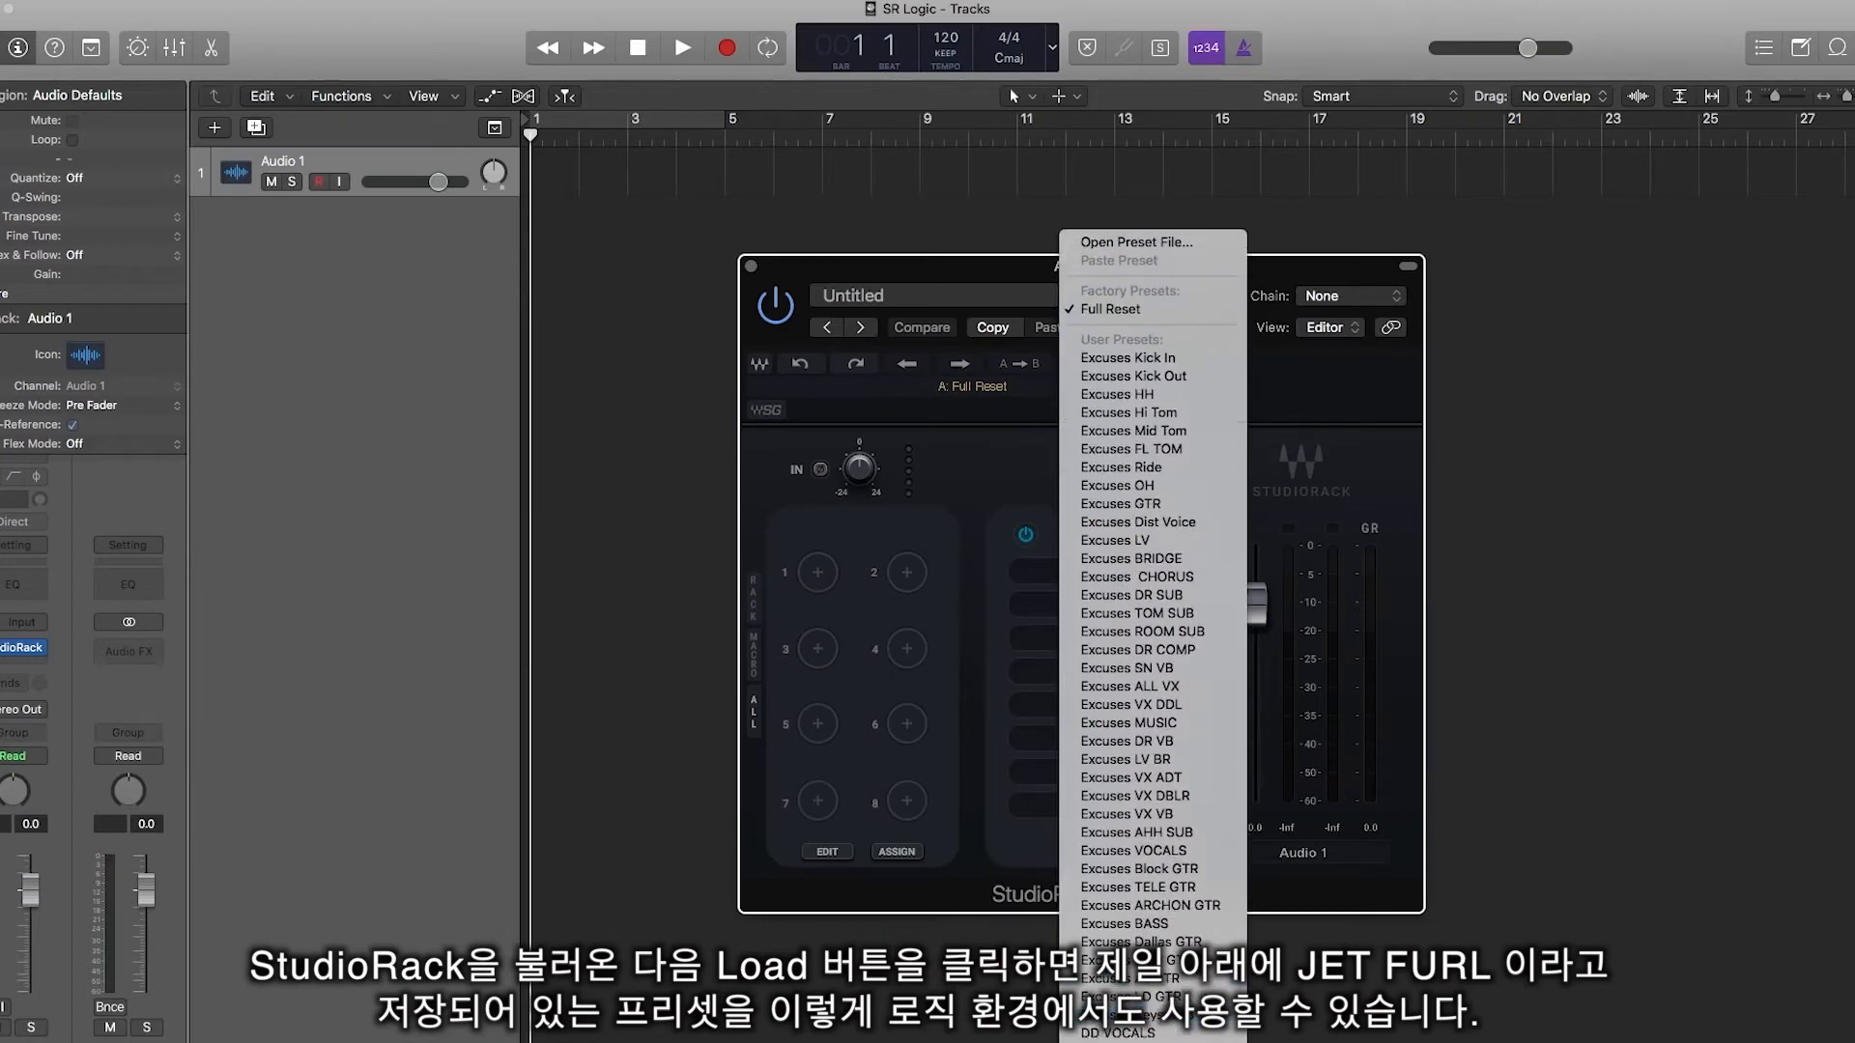
Load the saved JET FUEL user preset into StudioRack on Logic's Audio 1 track.
{"action": "left_click", "coordinate": [1130, 1015]}
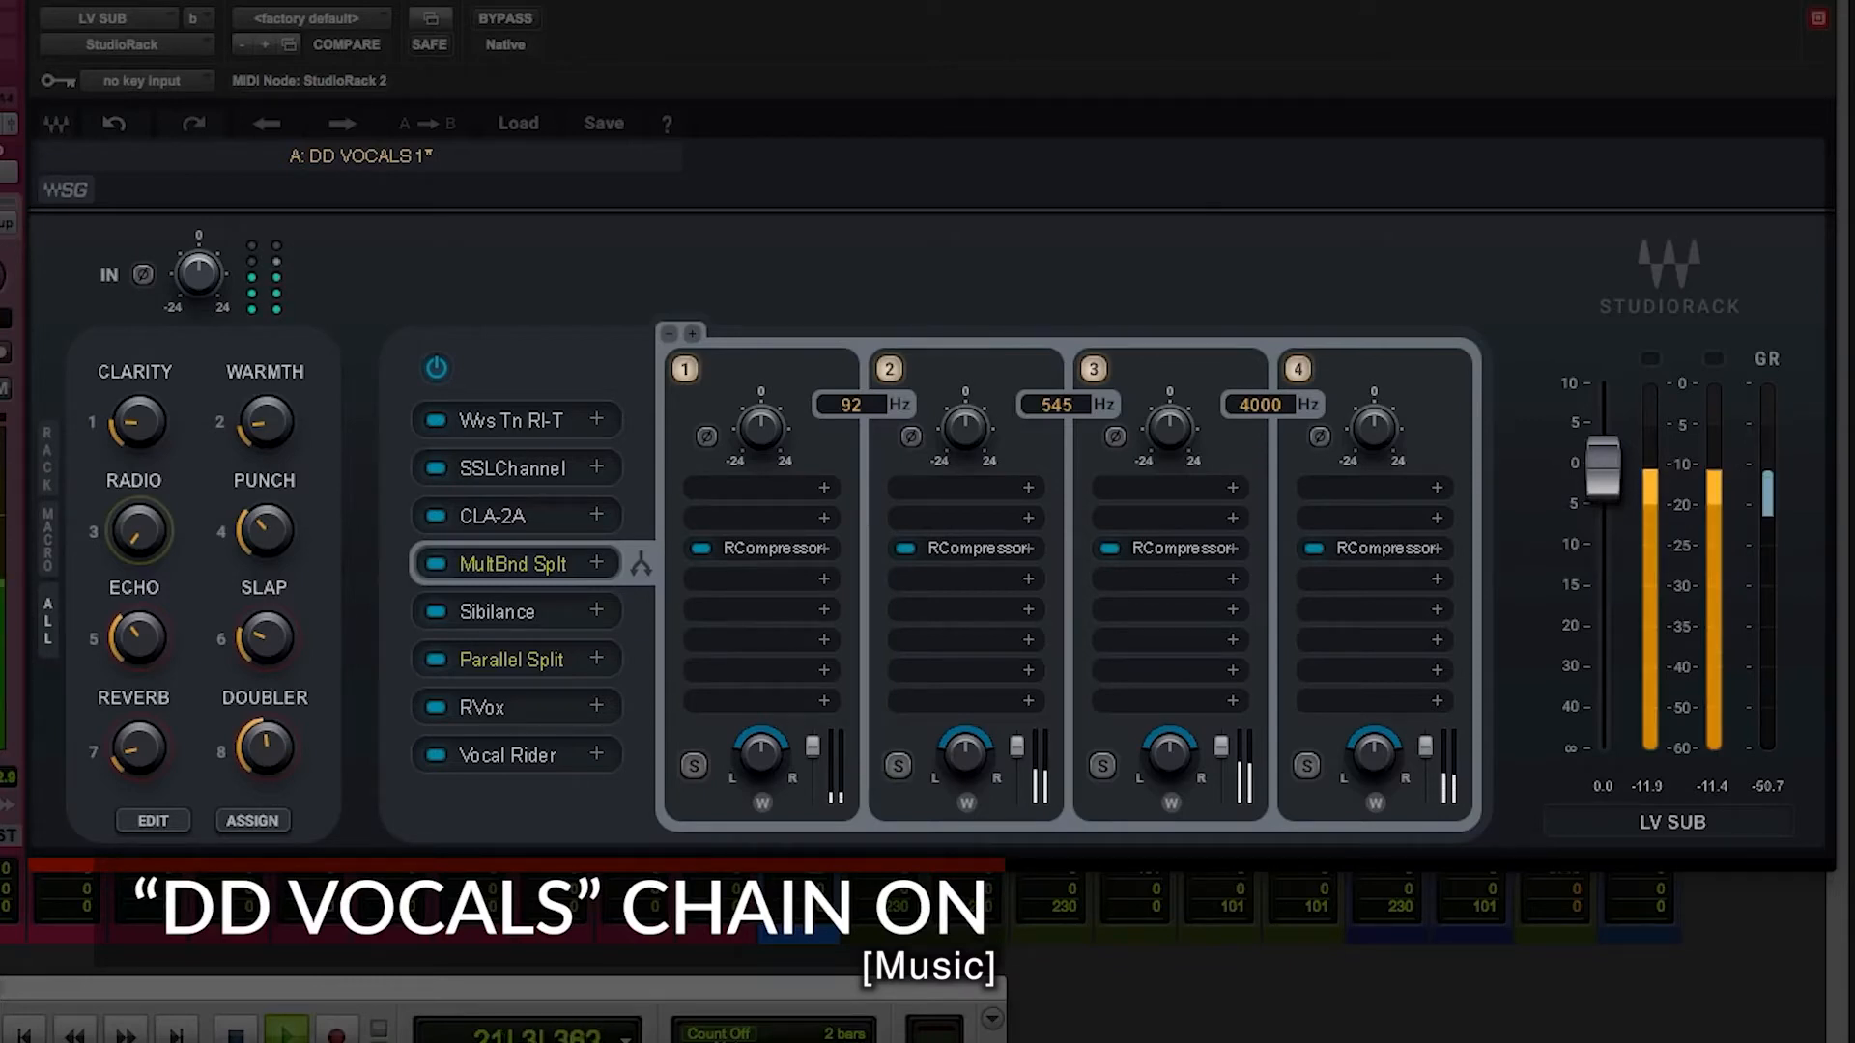
Bypass the DD VOCALS chain on the LV SUB track and switch it back on to compare the sound.
{"action": "left_click", "coordinate": [505, 19]}
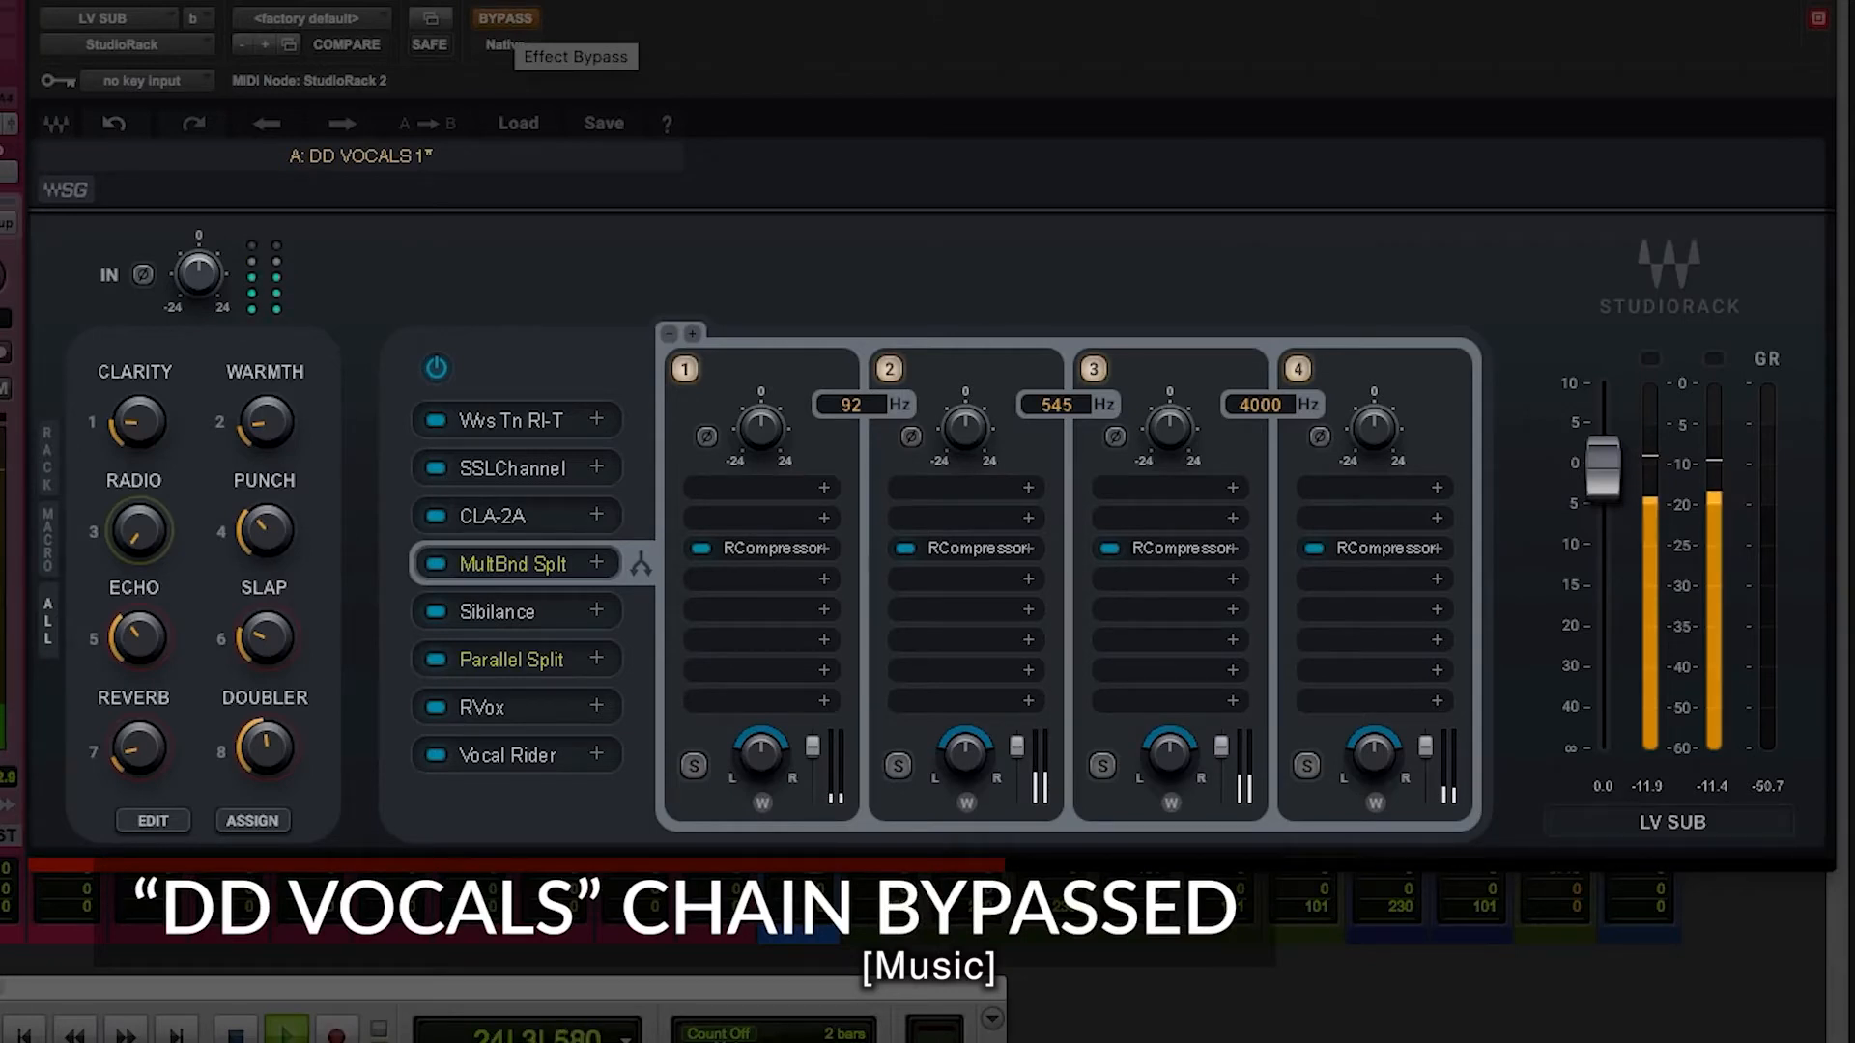
{"action": "left_click", "coordinate": [506, 19]}
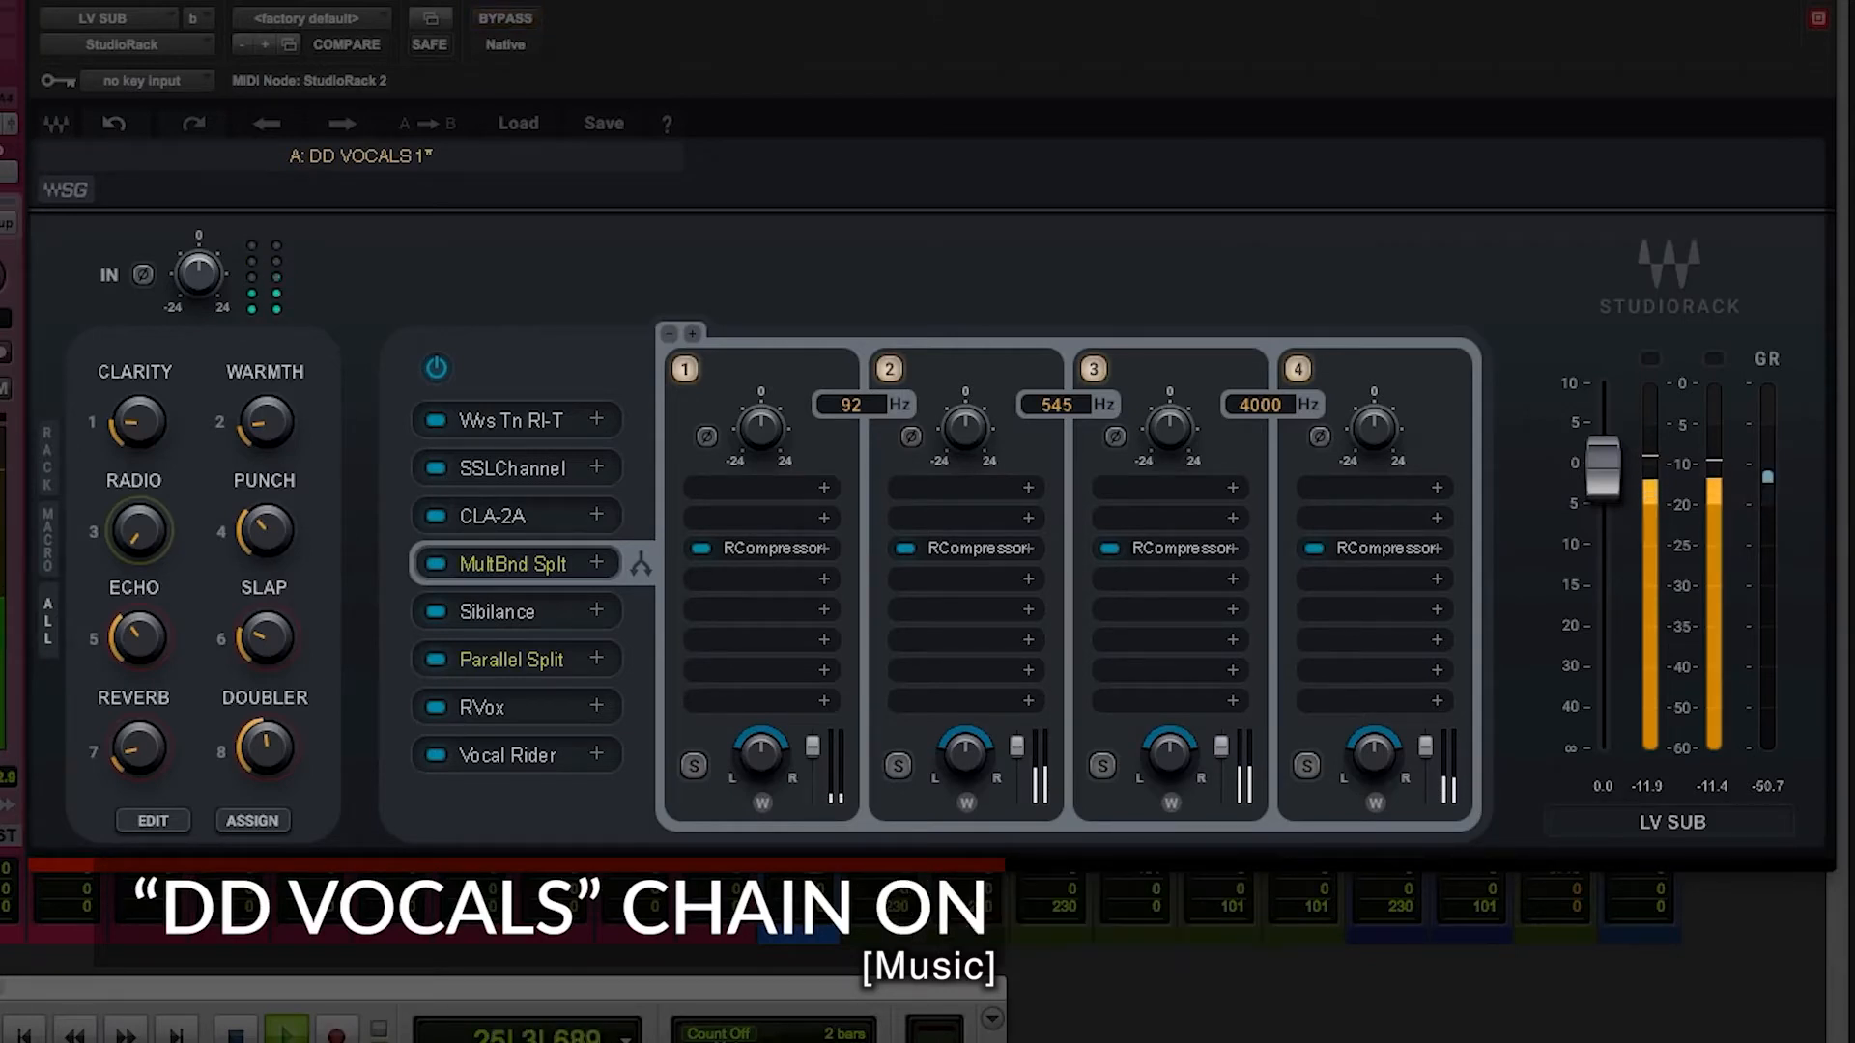
Try out the Clarity, Warmth, Radio, Slap and Reverb macros during playback, raising Radio to 1000 and lowering it again.
{"action": "mouse_move", "coordinate": [142, 437]}
{"action": "left_mouse_down"}
{"action": "mouse_move", "coordinate": [142, 352]}
{"action": "mouse_move", "coordinate": [145, 450]}
{"action": "left_mouse_up"}
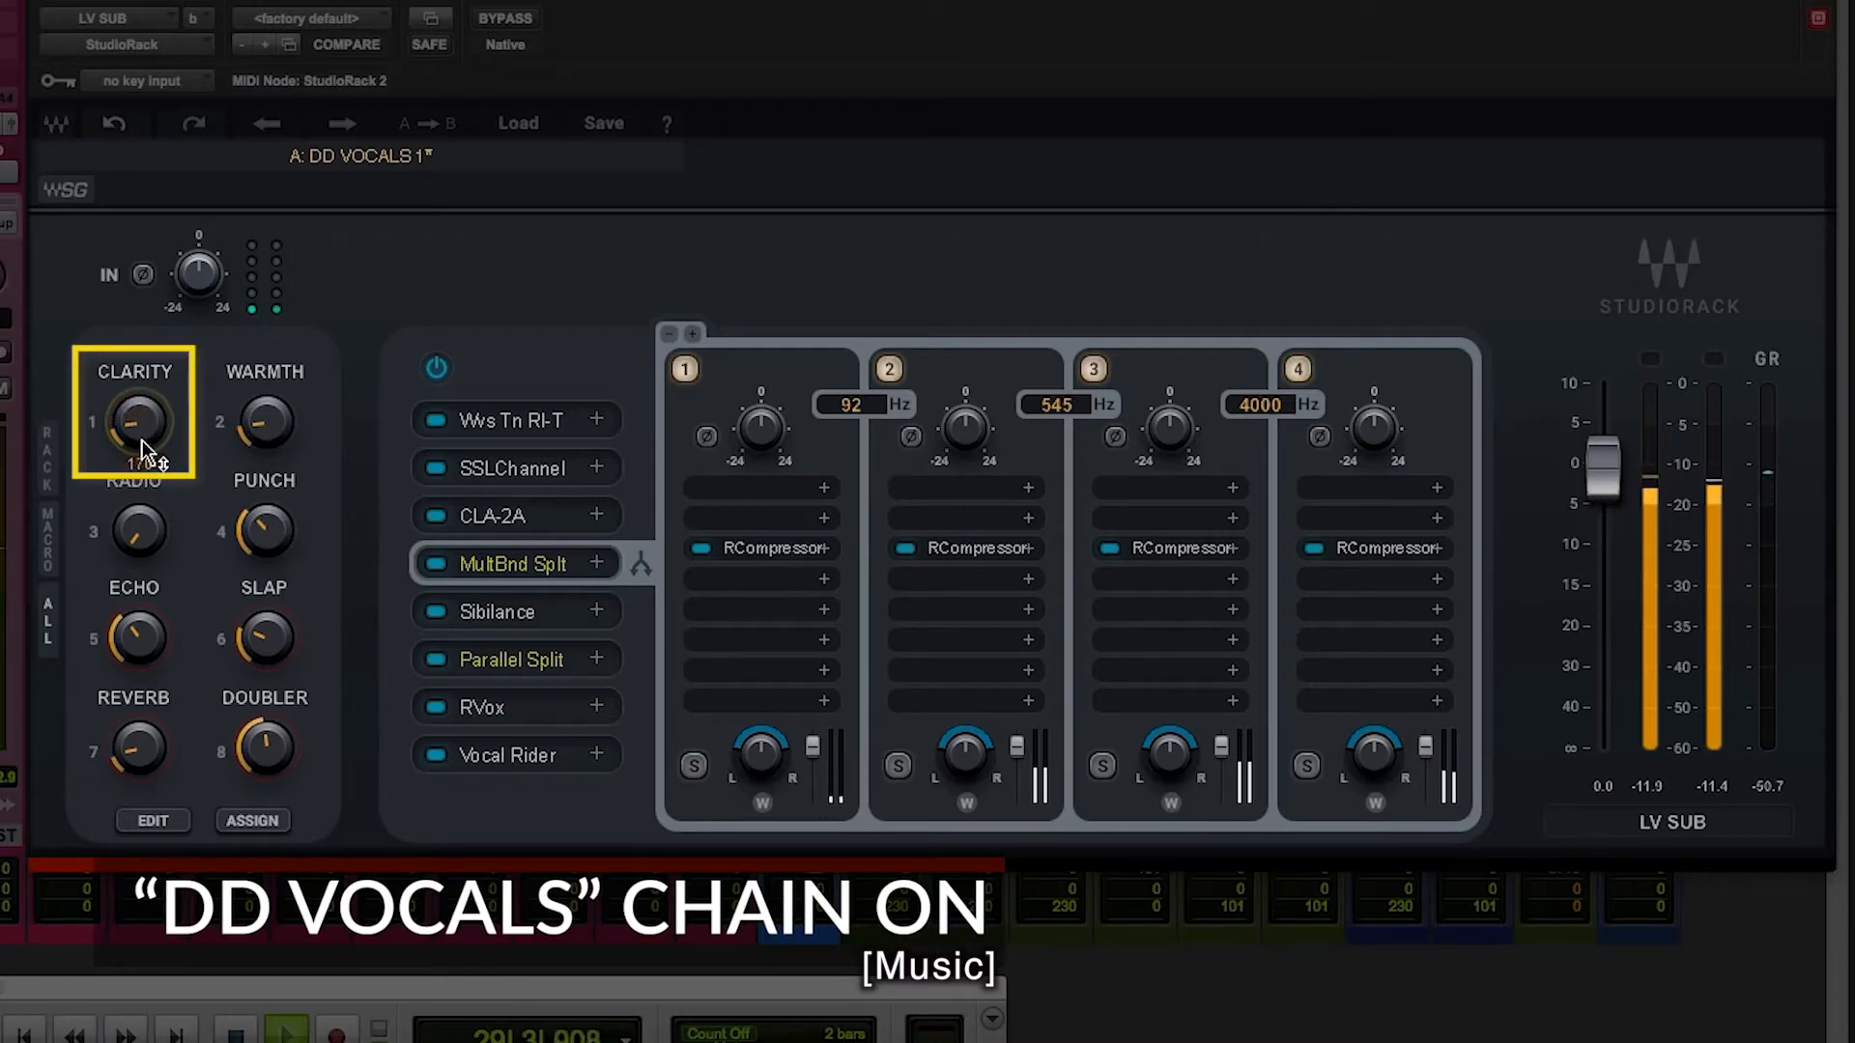
{"action": "mouse_move", "coordinate": [258, 425]}
{"action": "left_mouse_down"}
{"action": "mouse_move", "coordinate": [258, 376]}
{"action": "mouse_move", "coordinate": [258, 435]}
{"action": "left_mouse_up"}
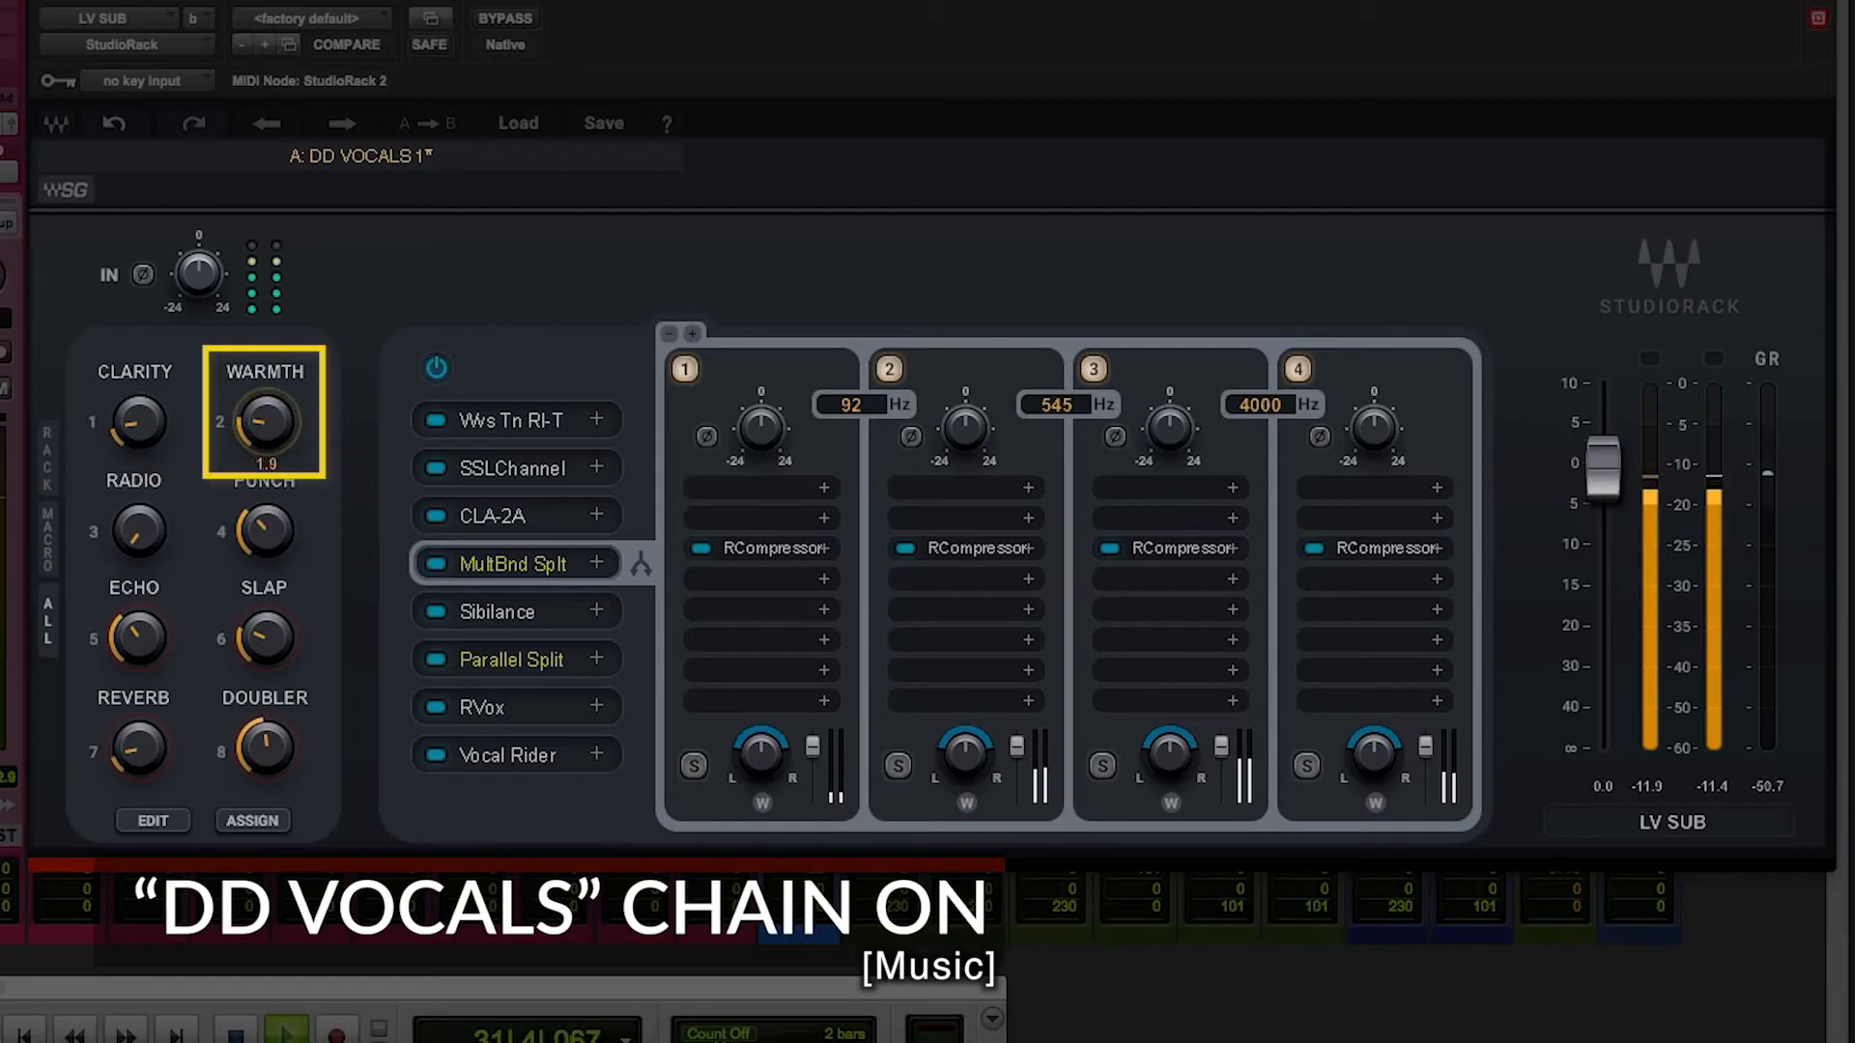
{"action": "left_click_drag", "start_coordinate": [139, 529], "coordinate": [139, 459]}
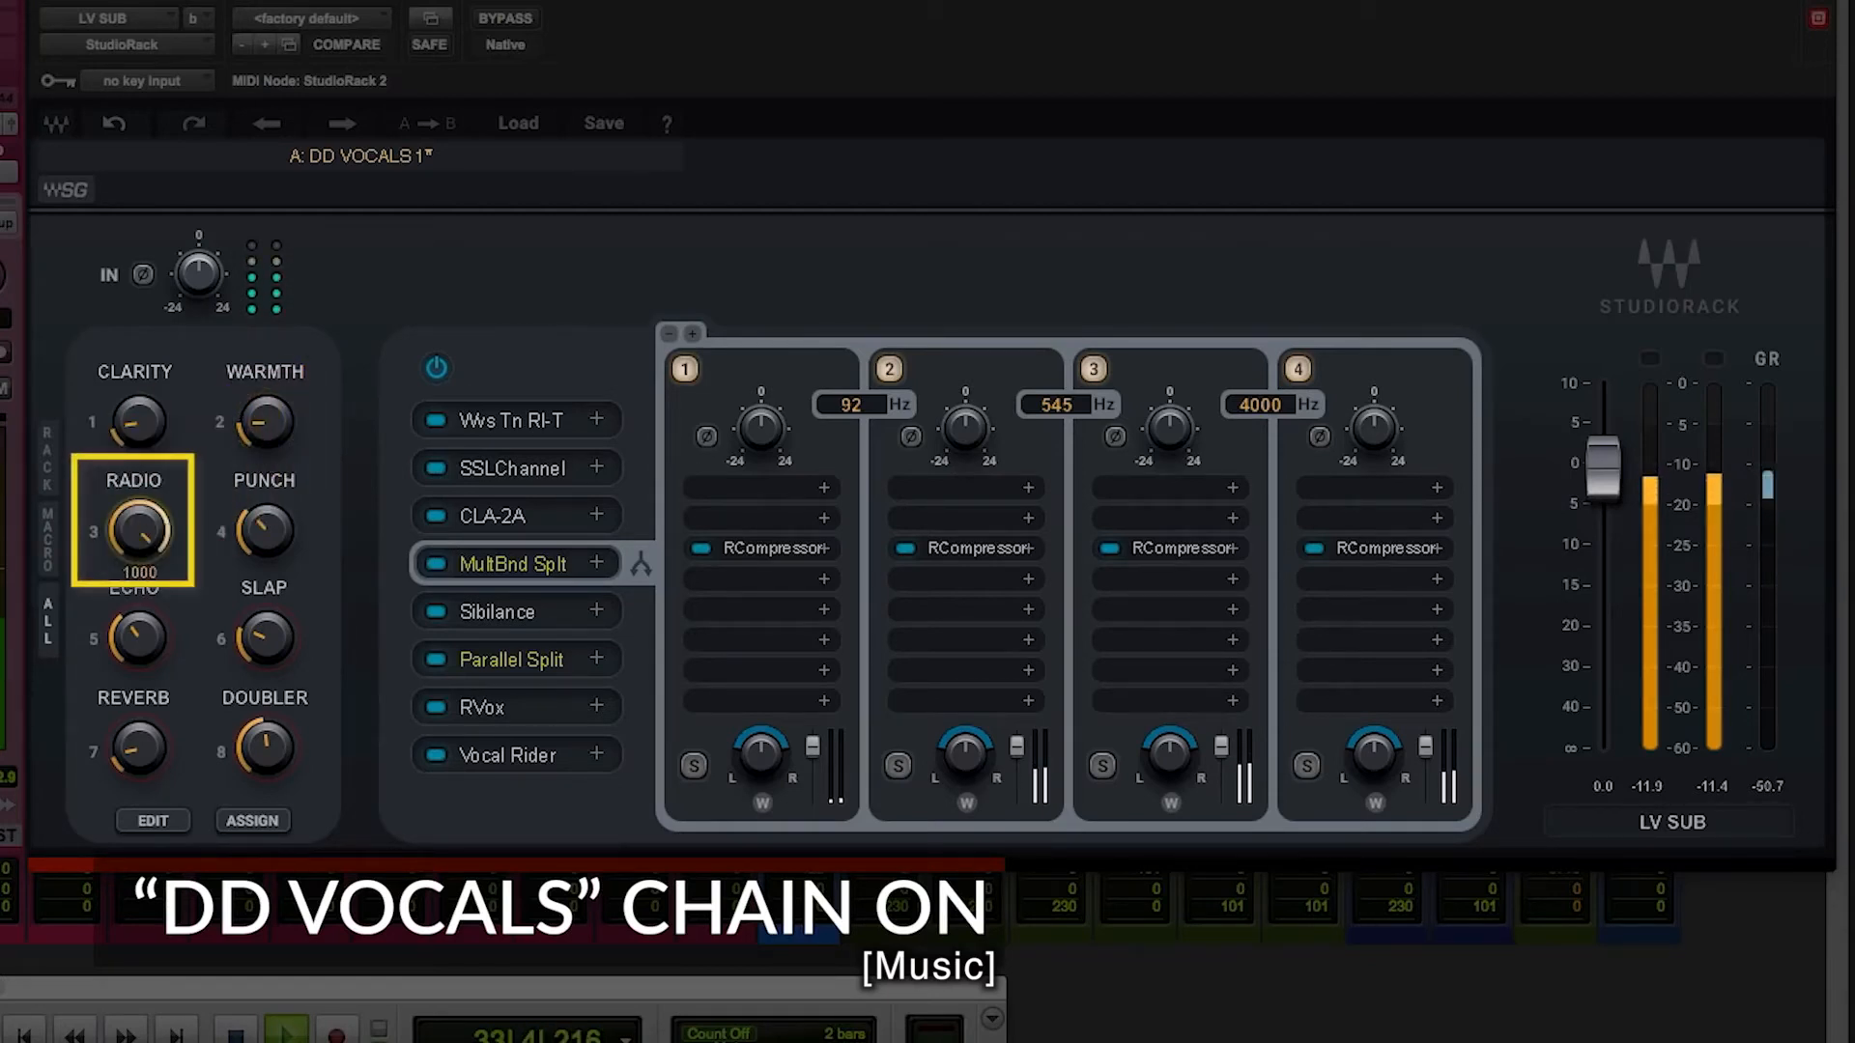
{"action": "left_click_drag", "start_coordinate": [140, 529], "coordinate": [149, 641]}
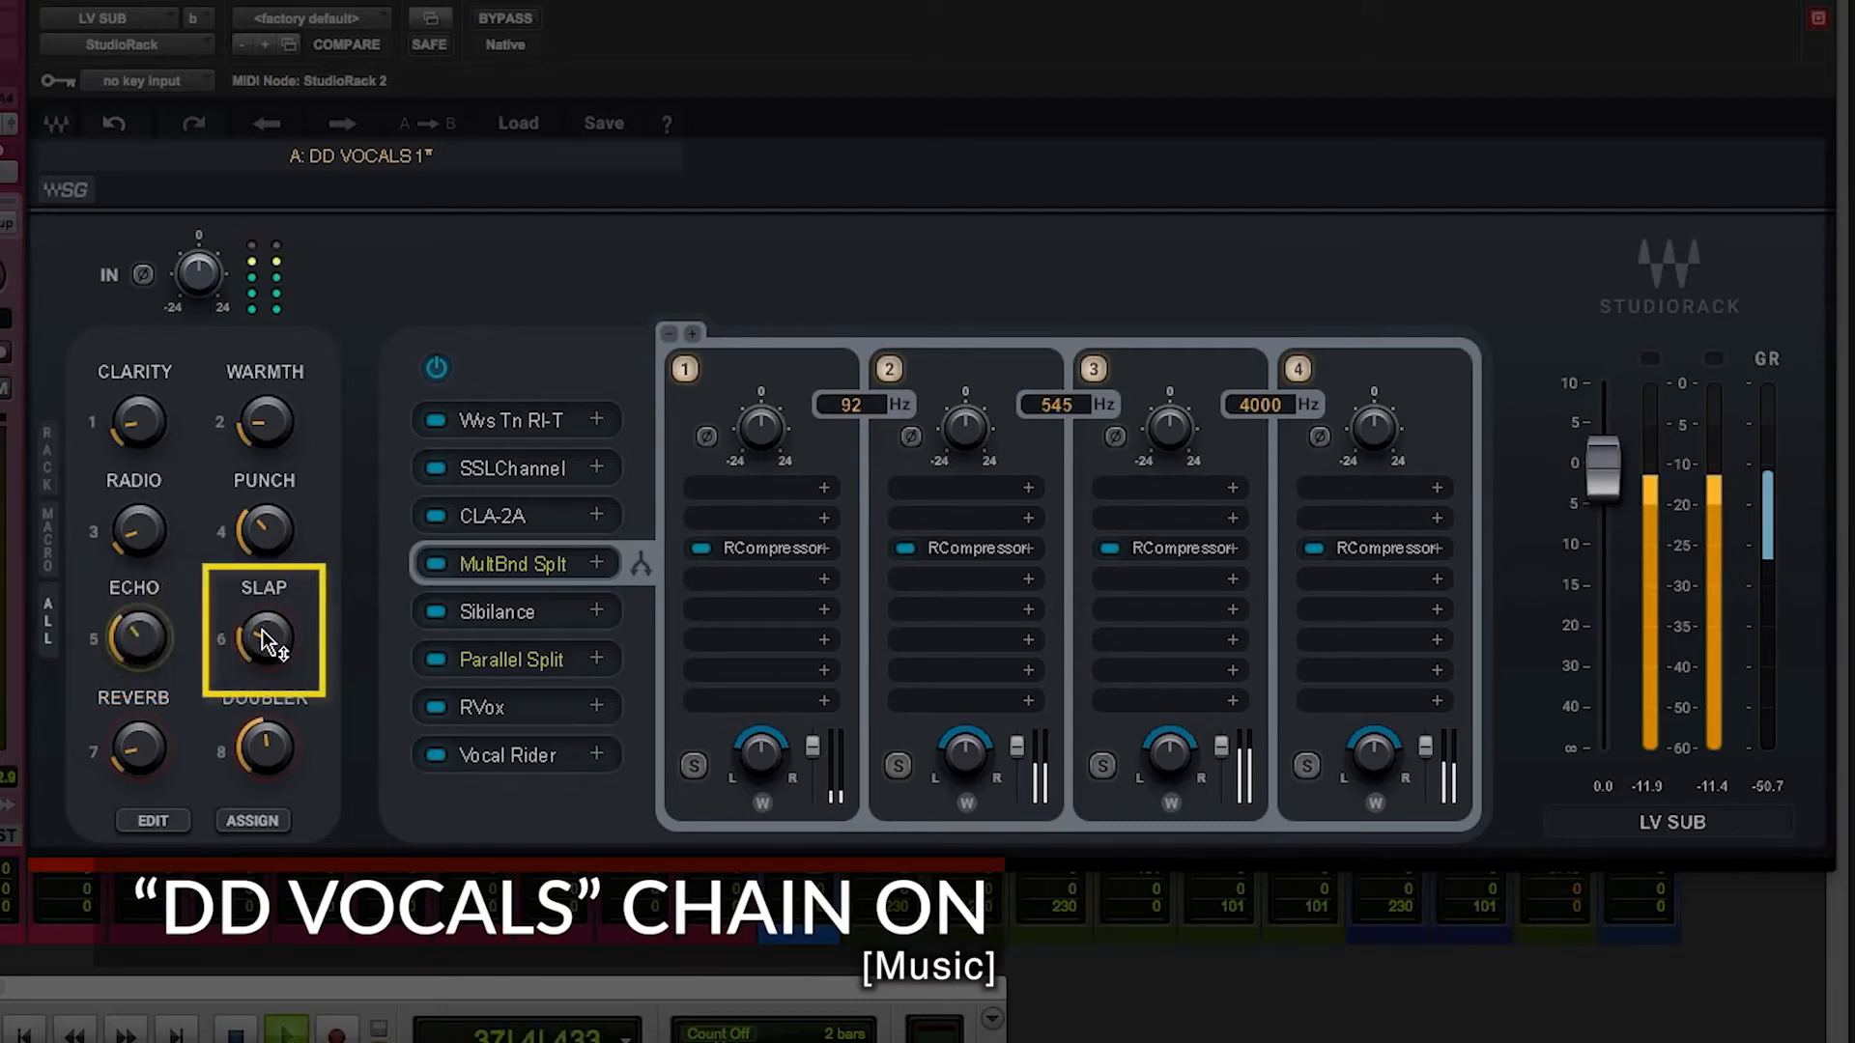
{"action": "mouse_move", "coordinate": [266, 640]}
{"action": "left_mouse_down"}
{"action": "mouse_move", "coordinate": [265, 605]}
{"action": "mouse_move", "coordinate": [263, 638]}
{"action": "left_mouse_up"}
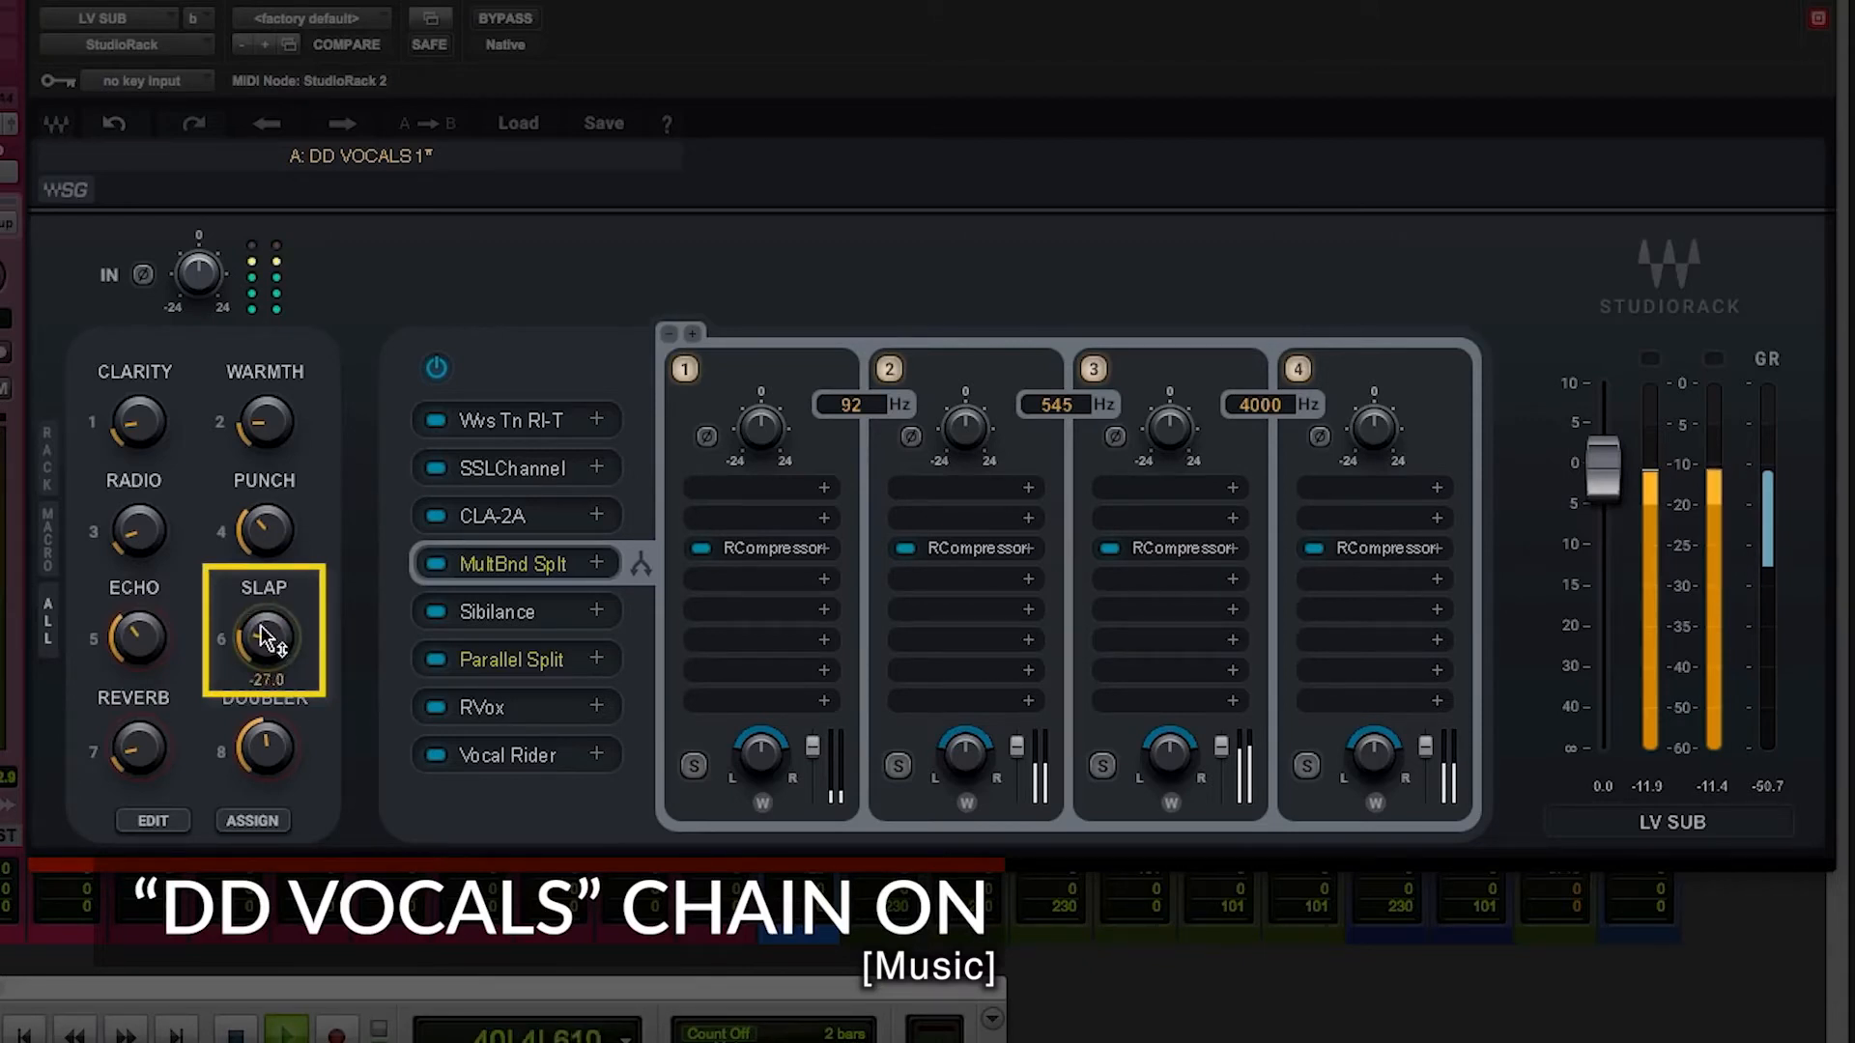
{"action": "mouse_move", "coordinate": [138, 747]}
{"action": "left_mouse_down"}
{"action": "mouse_move", "coordinate": [137, 715]}
{"action": "mouse_move", "coordinate": [137, 744]}
{"action": "left_mouse_up"}
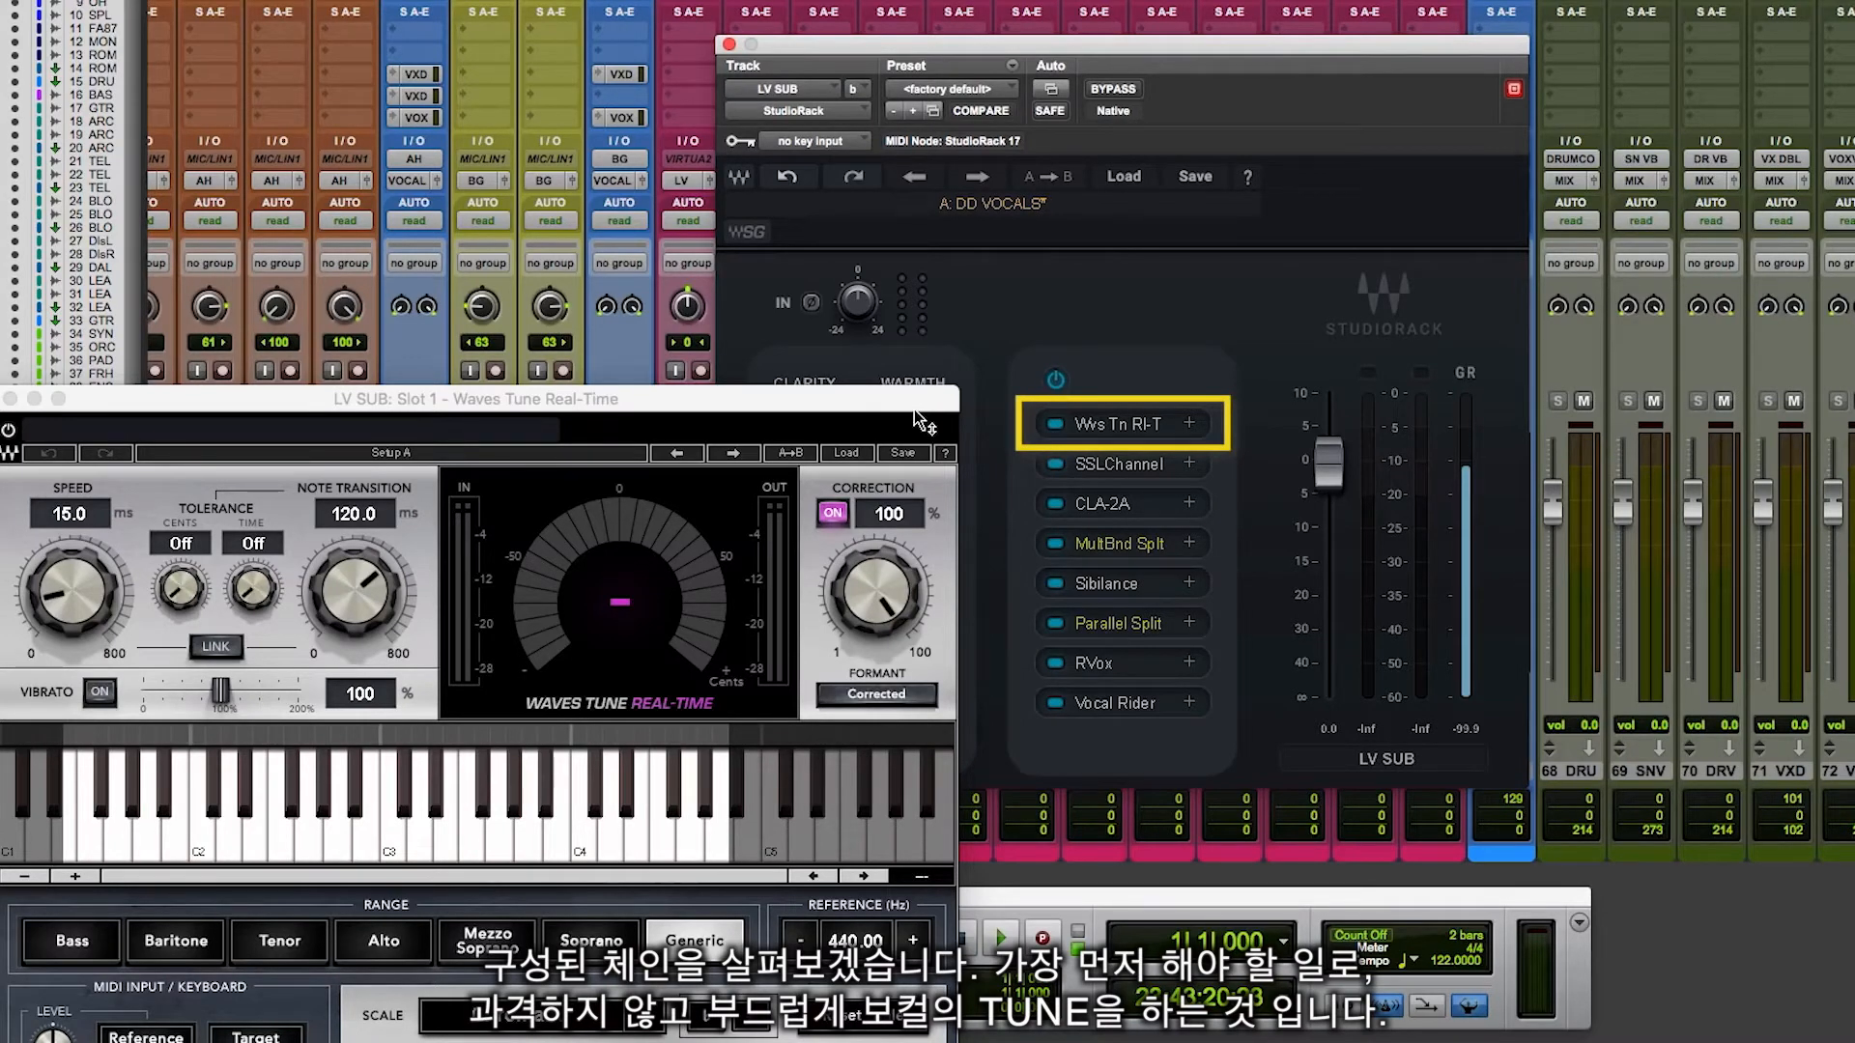
Switch off Waves Tune Real-Time in the DD VOCALS chain and move the CLA-2A window up.
{"action": "left_click", "coordinate": [1055, 424]}
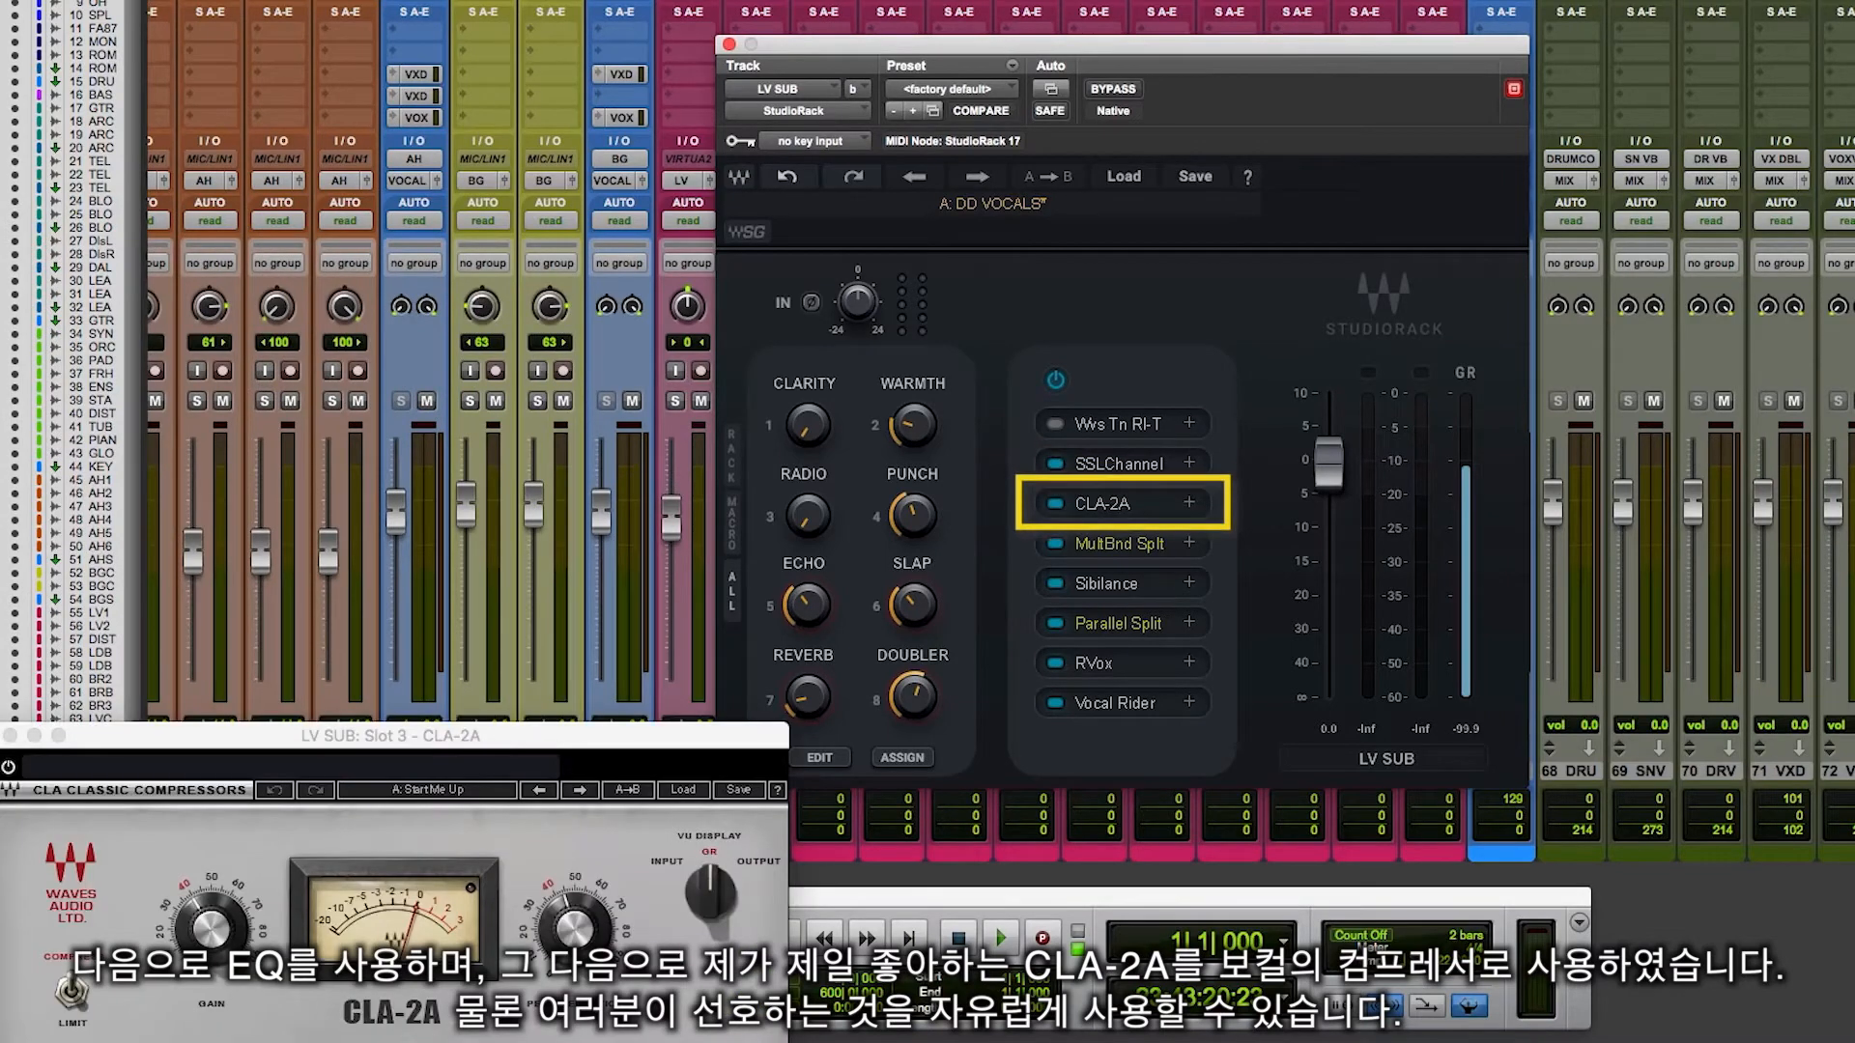
{"action": "left_click_drag", "start_coordinate": [391, 736], "coordinate": [488, 555]}
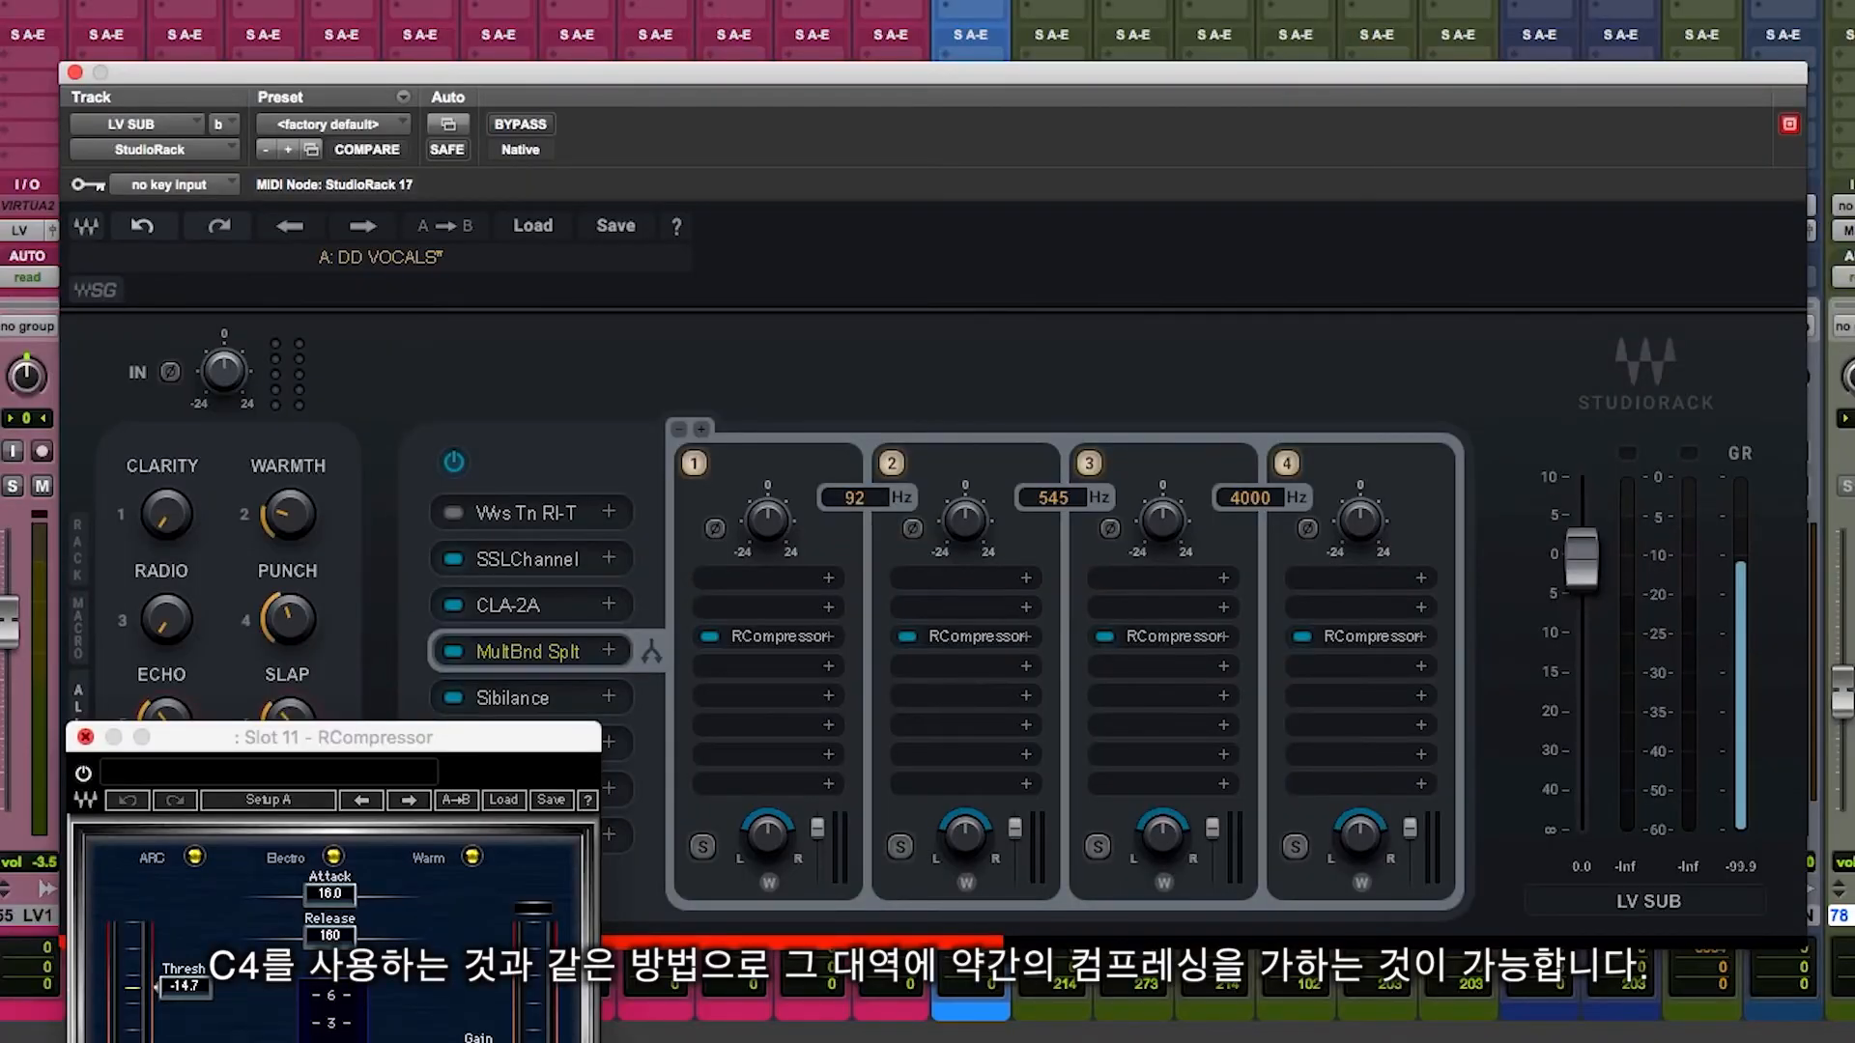
Replace the open band 1 compressor with band 2's RCompressor, lower its threshold to -2.9 and close its window.
{"action": "left_click", "coordinate": [85, 737]}
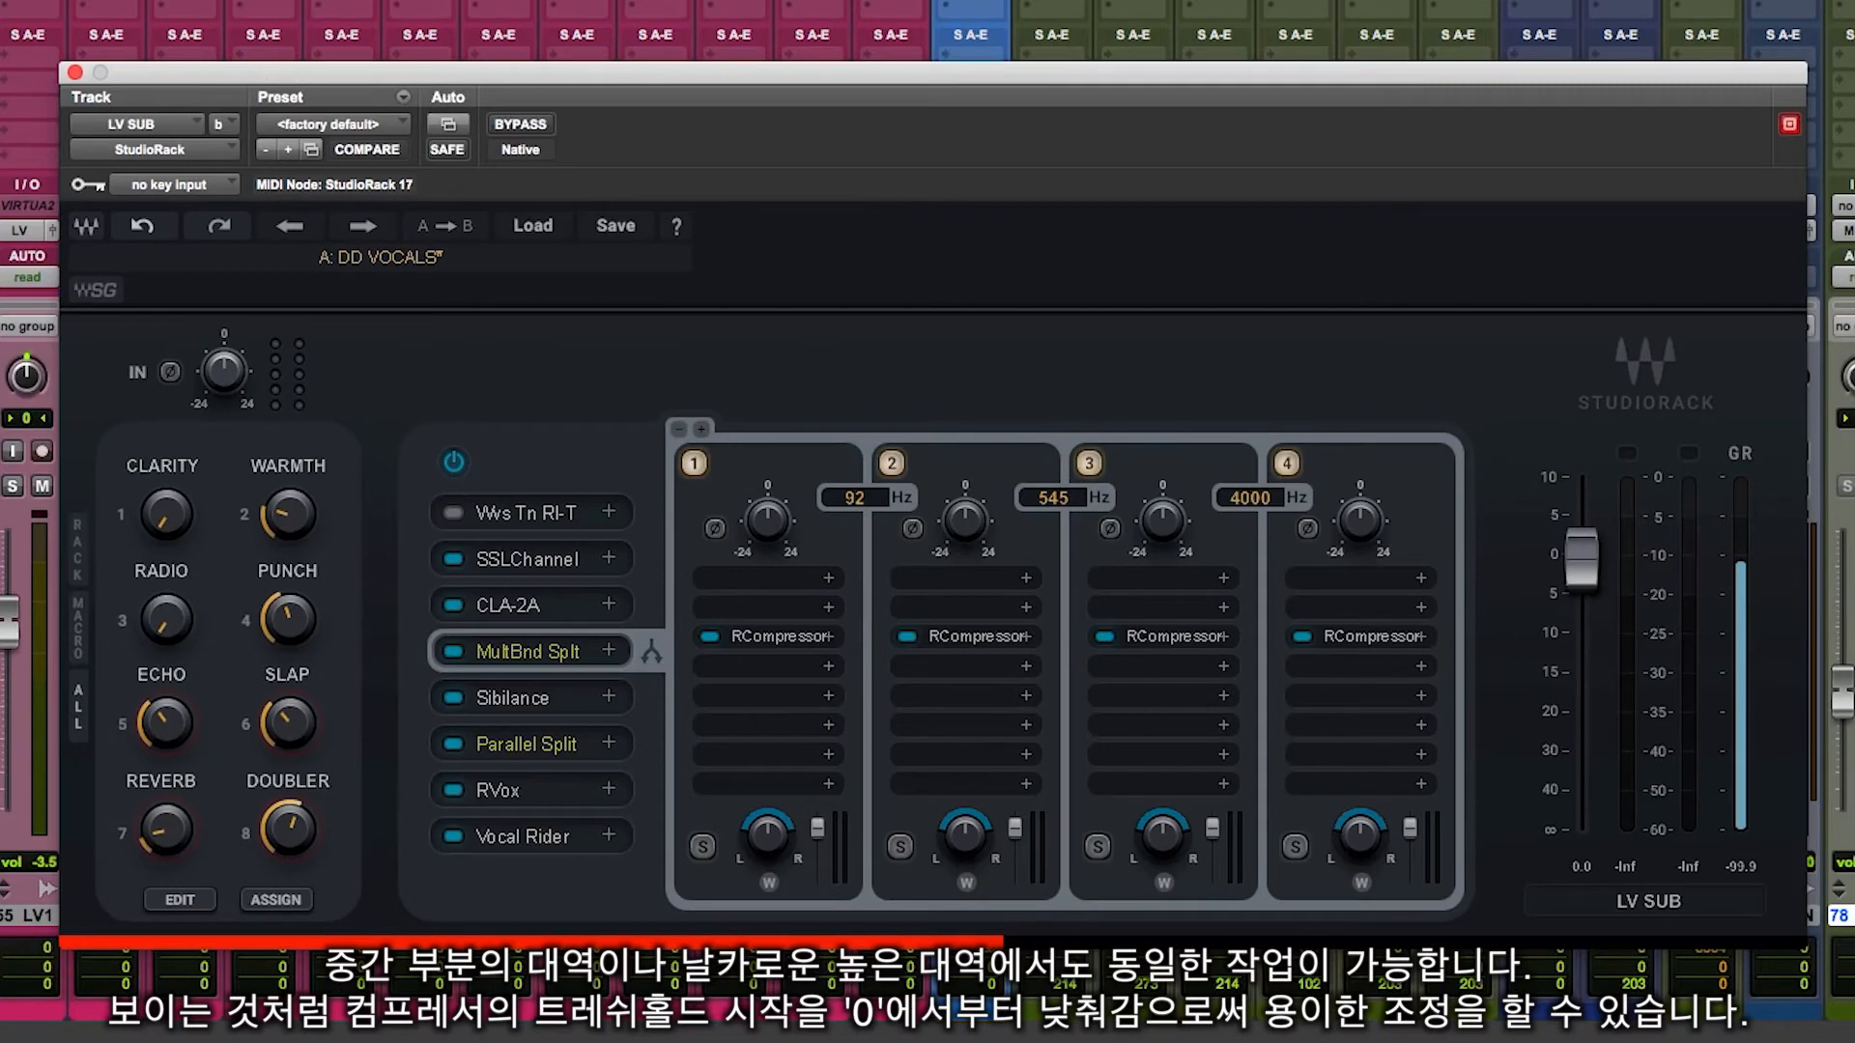
{"action": "left_click", "coordinate": [975, 637]}
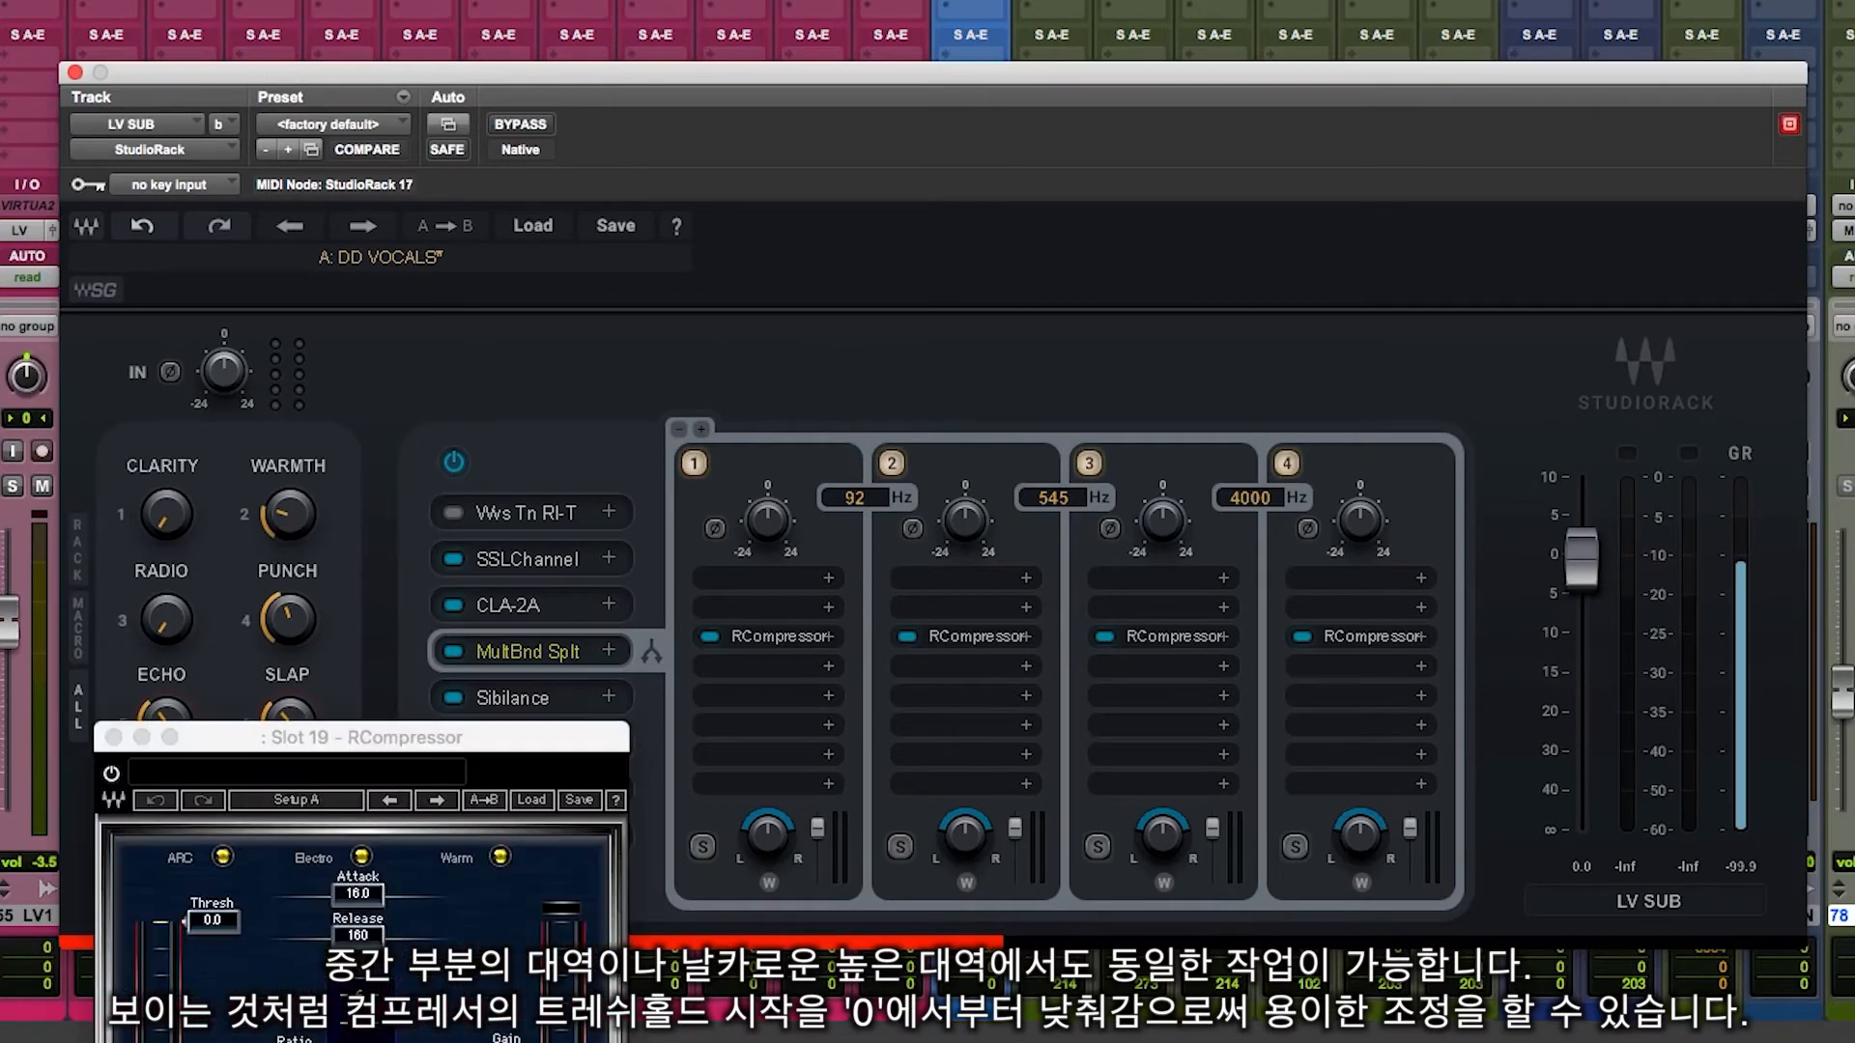
{"action": "left_click_drag", "start_coordinate": [213, 921], "coordinate": [213, 931]}
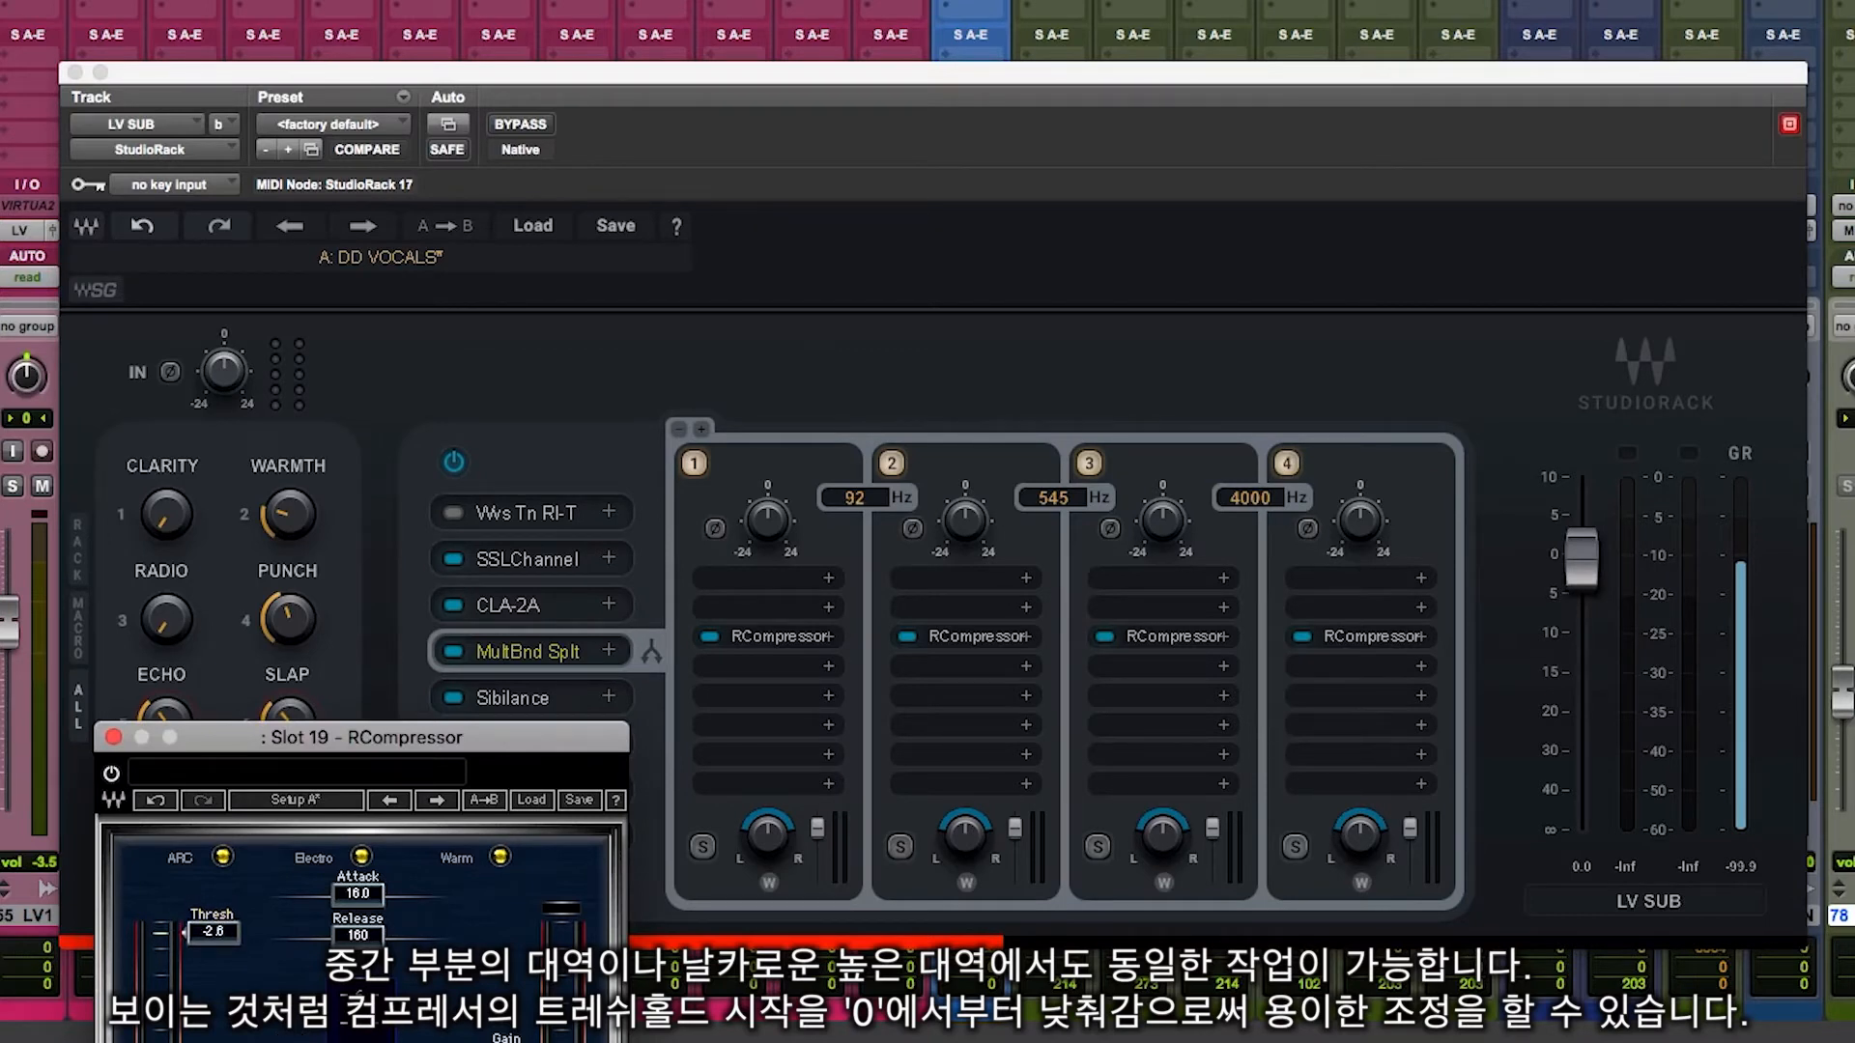
{"action": "left_click_drag", "start_coordinate": [212, 931], "coordinate": [212, 932]}
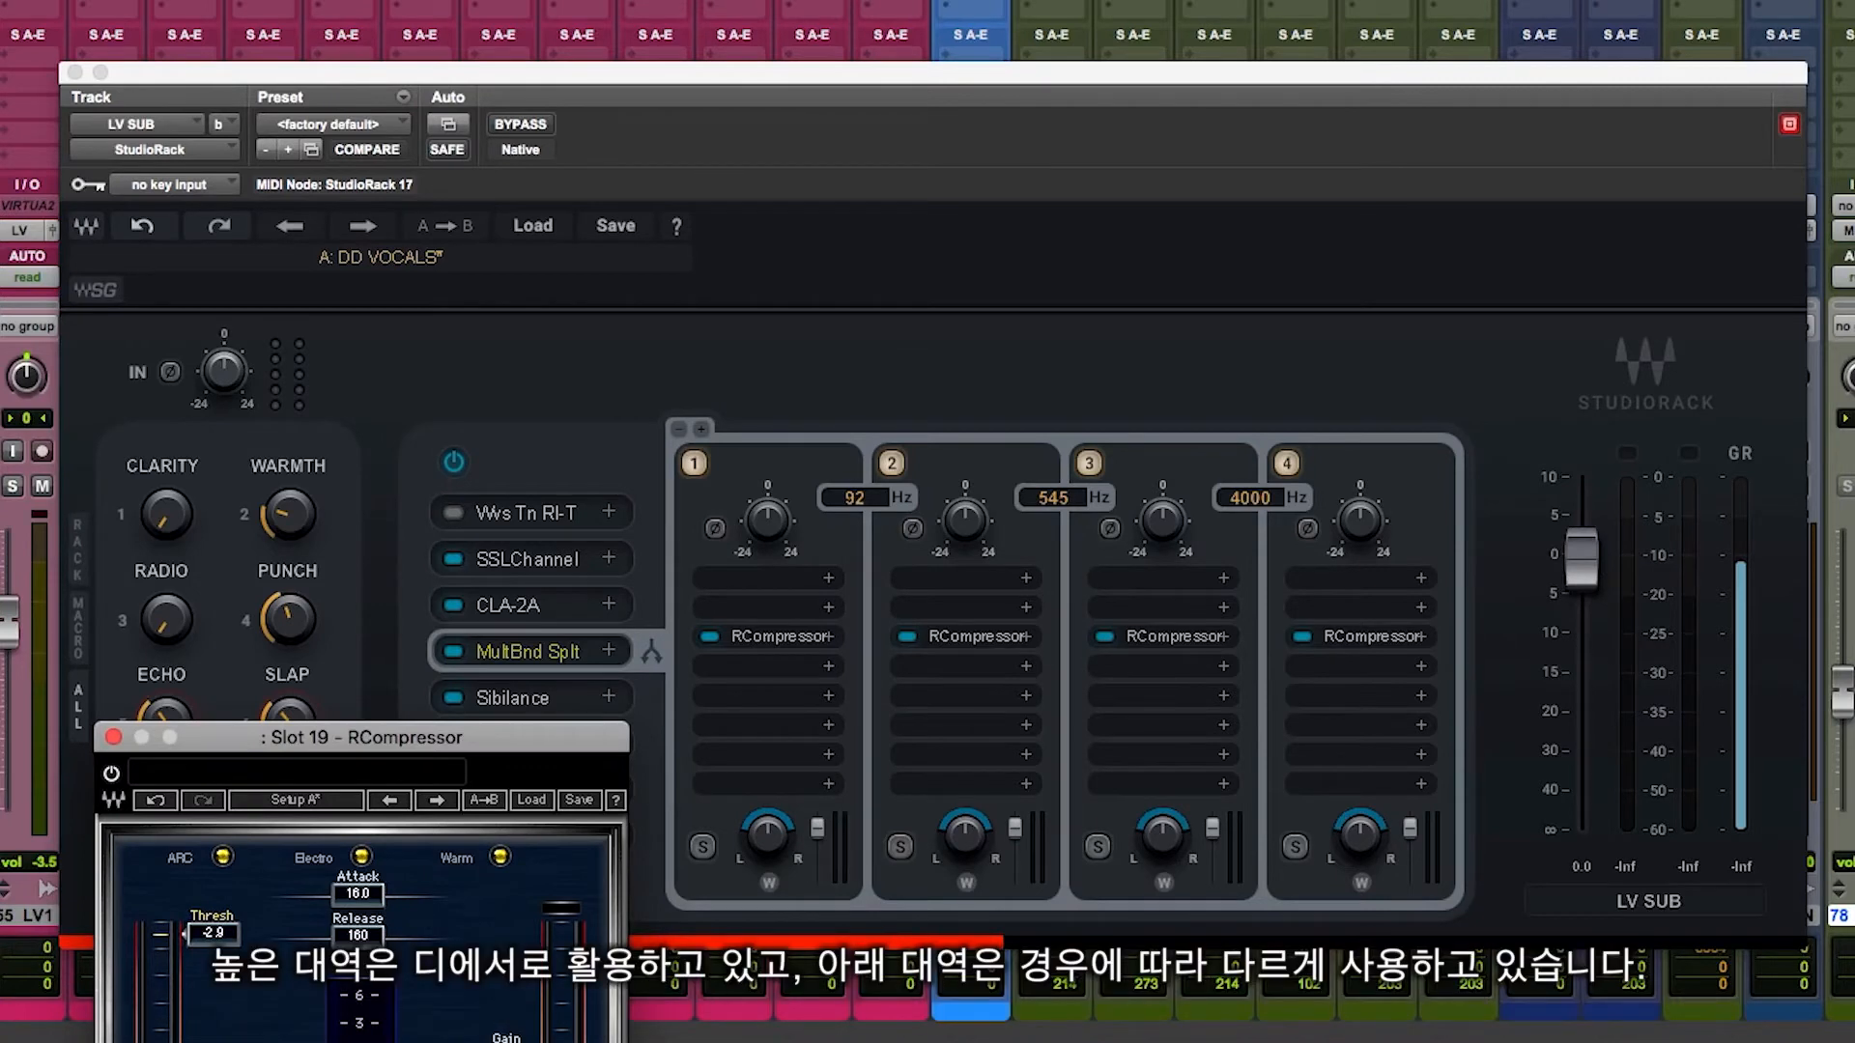
{"action": "left_click", "coordinate": [113, 737]}
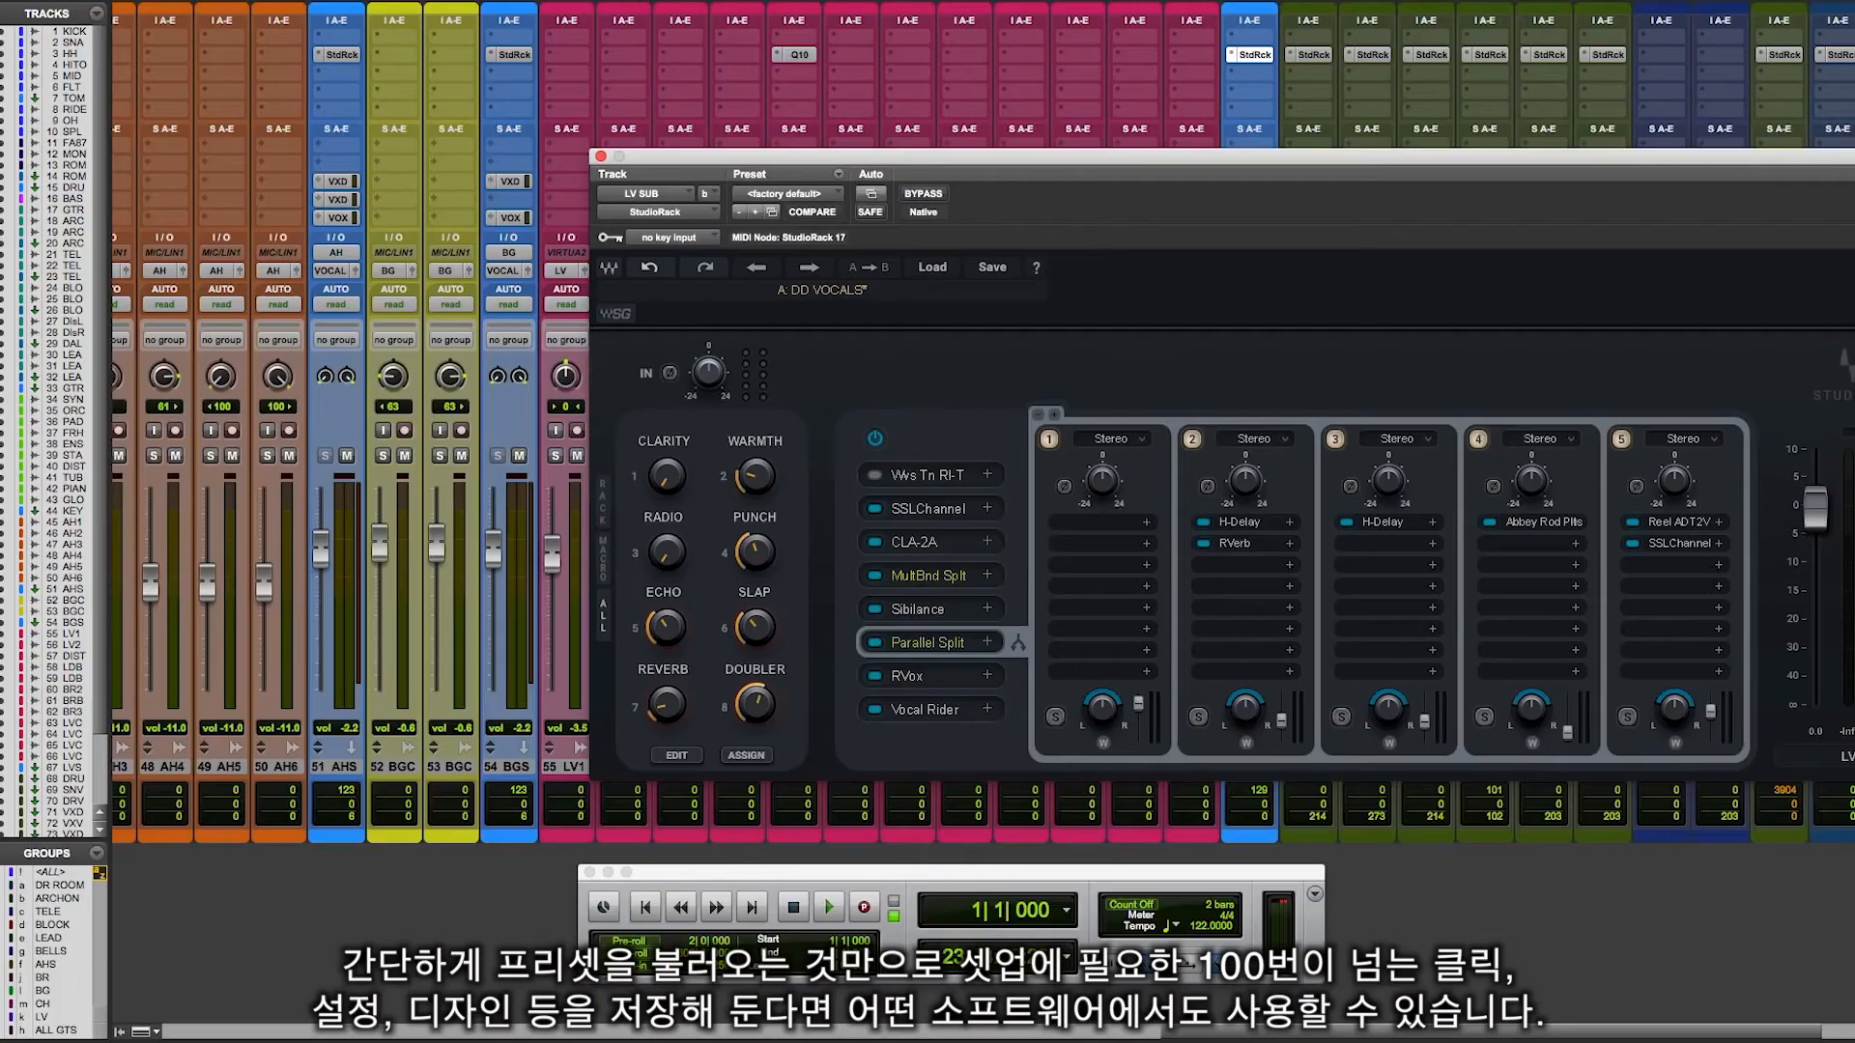
Open the macro edit list, place it beside the rack and adjust the Warmth macro linked to SSLChannel's low-frequency gain.
{"action": "left_click_drag", "start_coordinate": [1160, 156], "coordinate": [907, 120]}
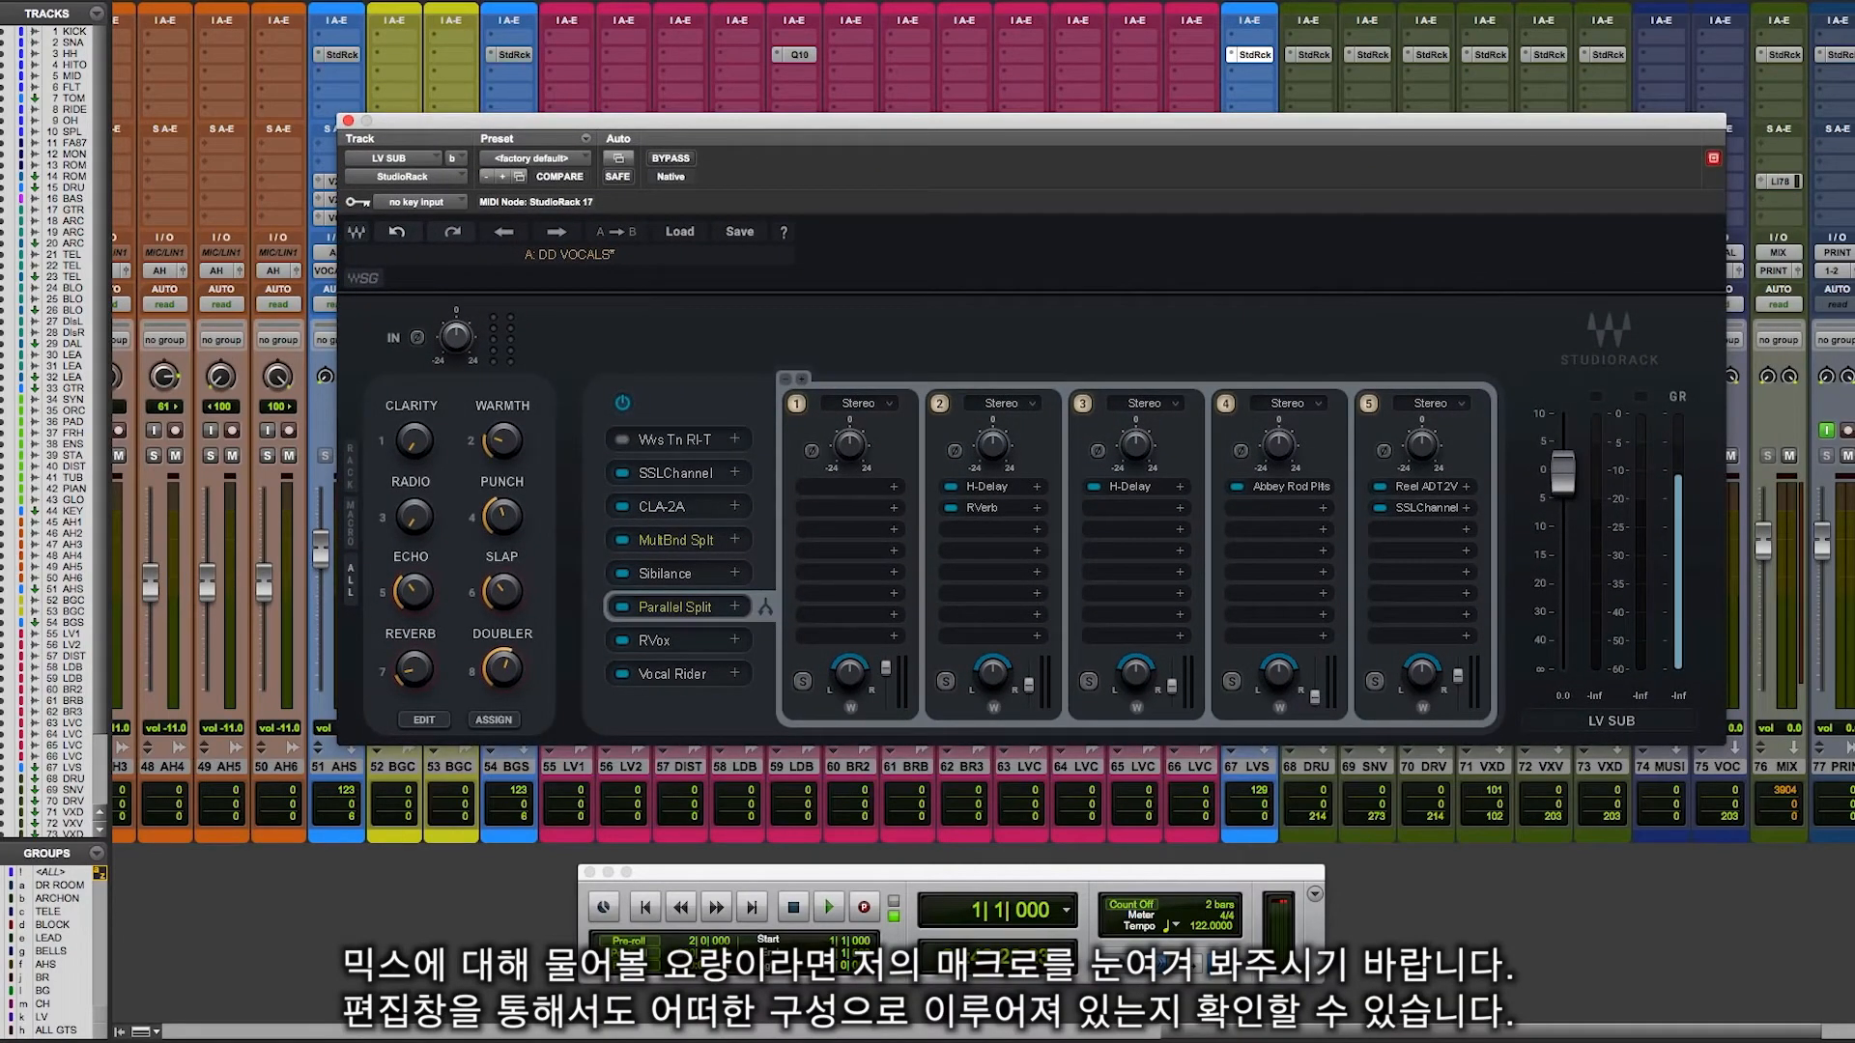
{"action": "left_click", "coordinate": [424, 720]}
{"action": "left_click_drag", "start_coordinate": [619, 203], "coordinate": [1328, 70]}
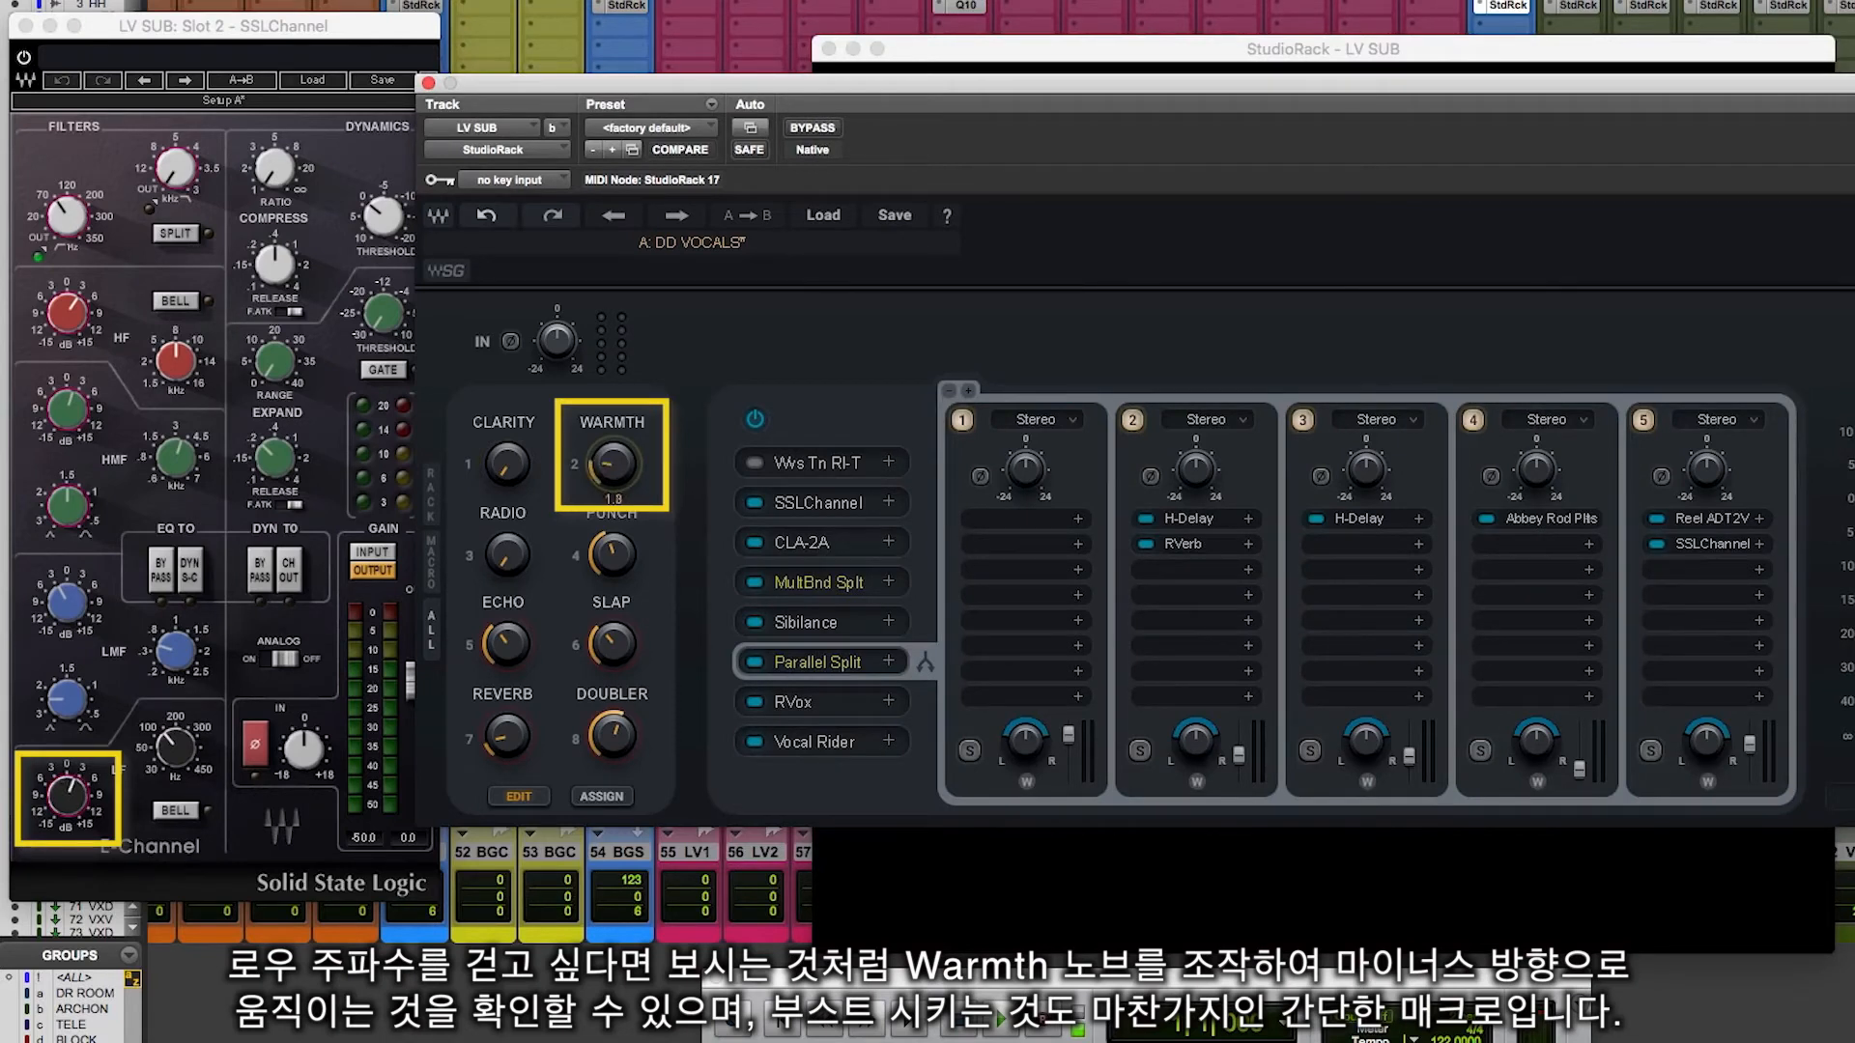
{"action": "mouse_move", "coordinate": [613, 465]}
{"action": "left_mouse_down"}
{"action": "mouse_move", "coordinate": [613, 508]}
{"action": "mouse_move", "coordinate": [612, 472]}
{"action": "left_mouse_up"}
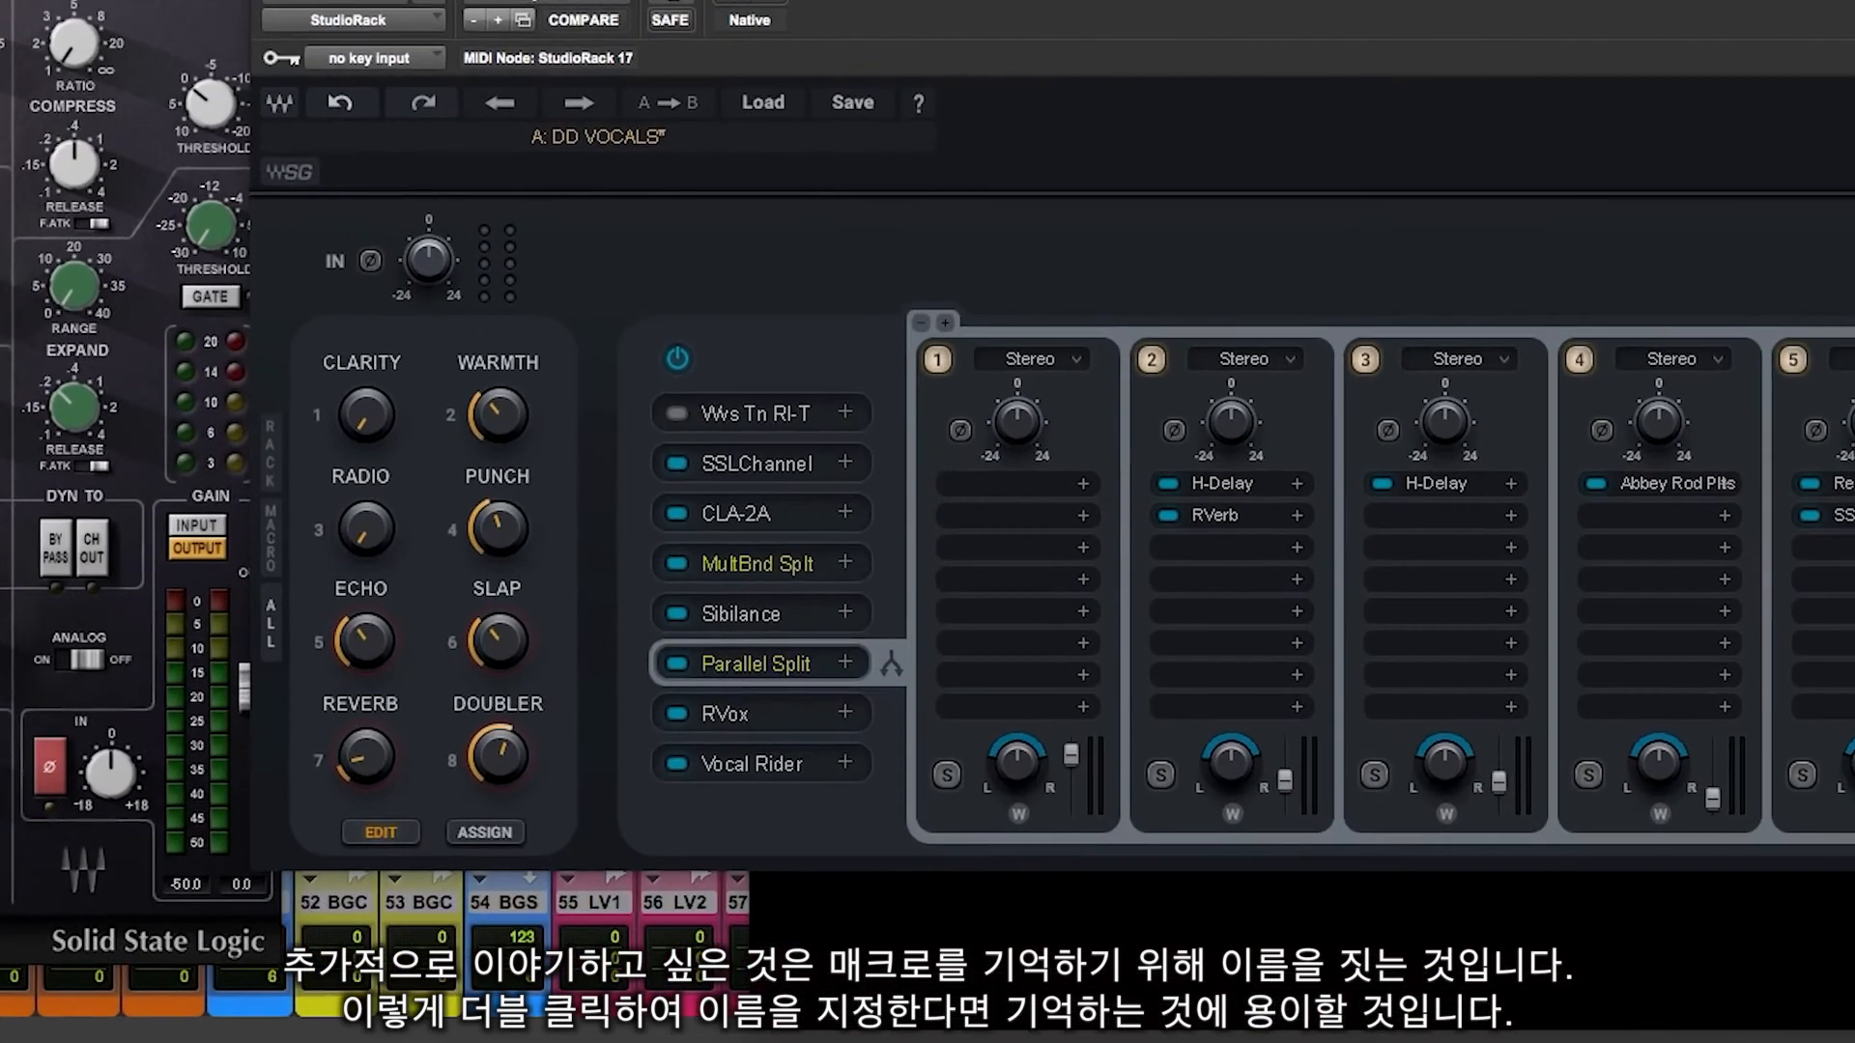
Rename the Clarity macro as SUPER CLEAR.
{"action": "double_click", "coordinate": [504, 423]}
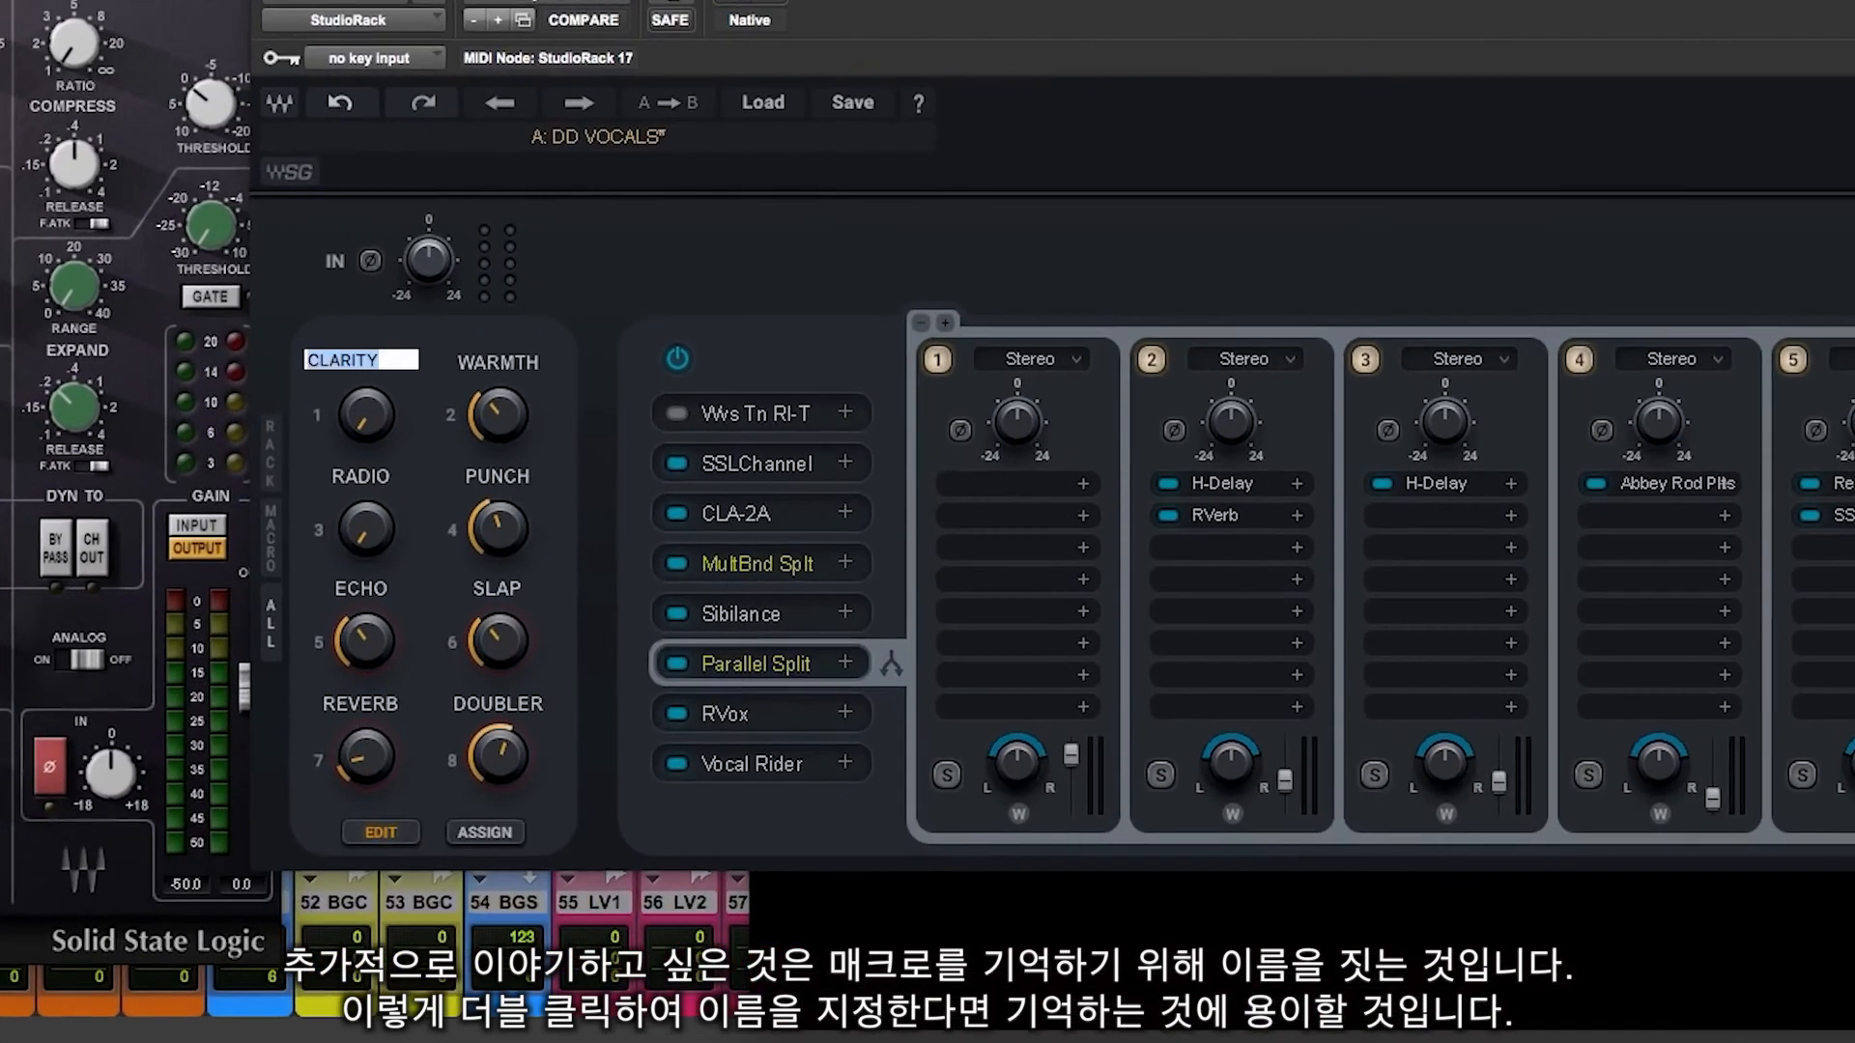
{"action": "type", "text": "SUPER CLEAR"}
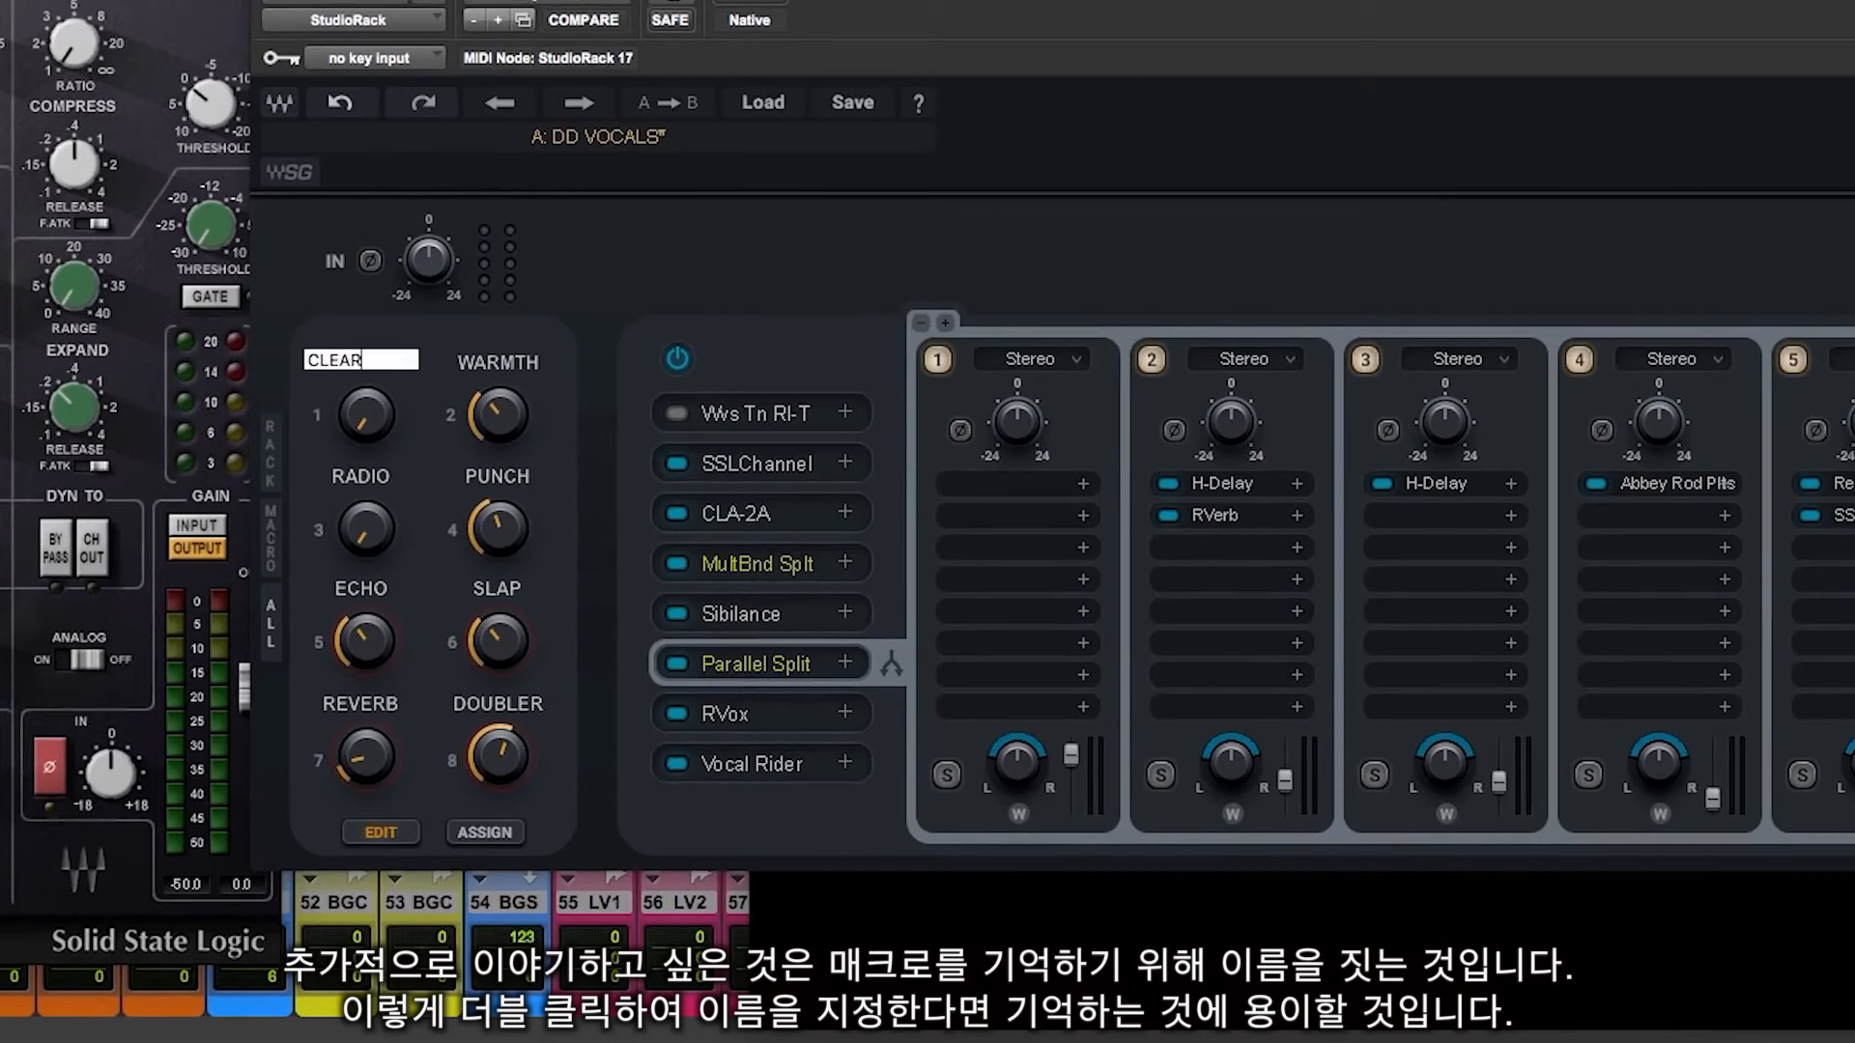
{"action": "key", "text": "Return"}
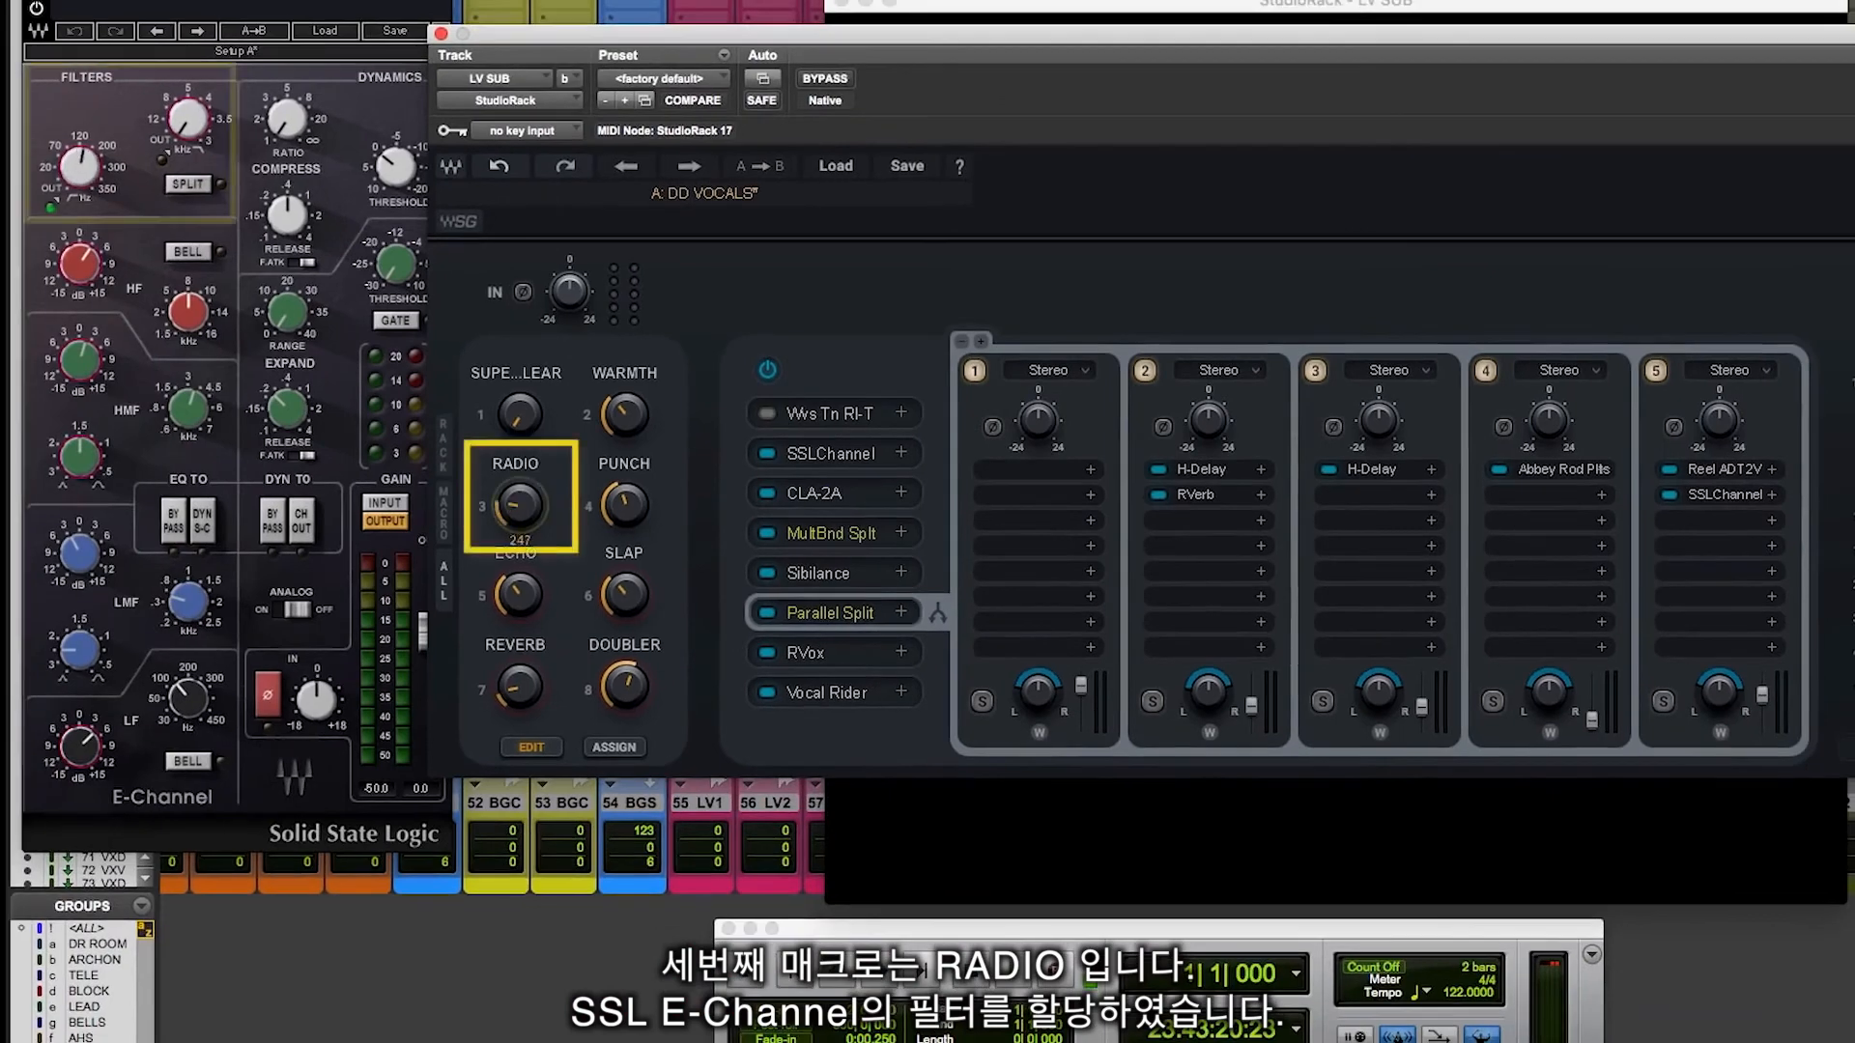
Turn the Radio macro to move the SSLChannel filters, and open the RVox plugin linked to Punch beside the rack.
{"action": "left_click_drag", "start_coordinate": [520, 506], "coordinate": [520, 435]}
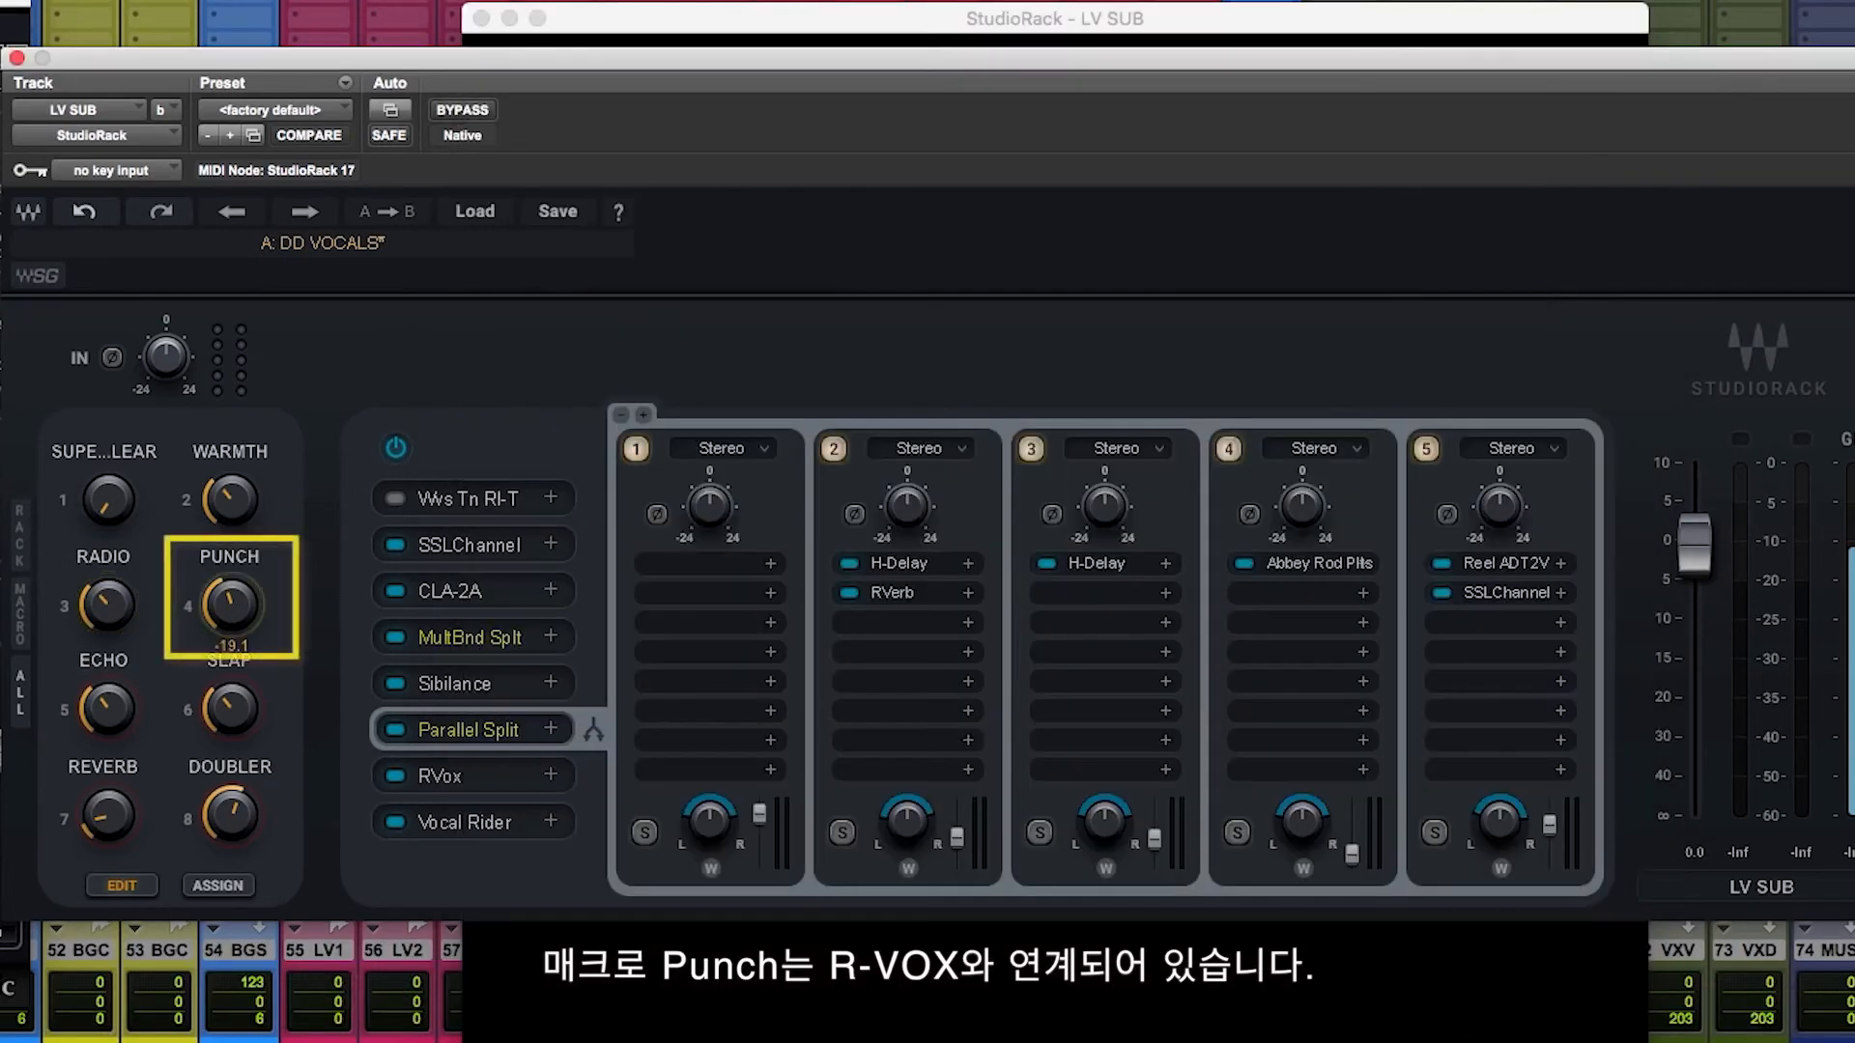
{"action": "right_click", "coordinate": [248, 604]}
{"action": "key", "text": "Escape"}
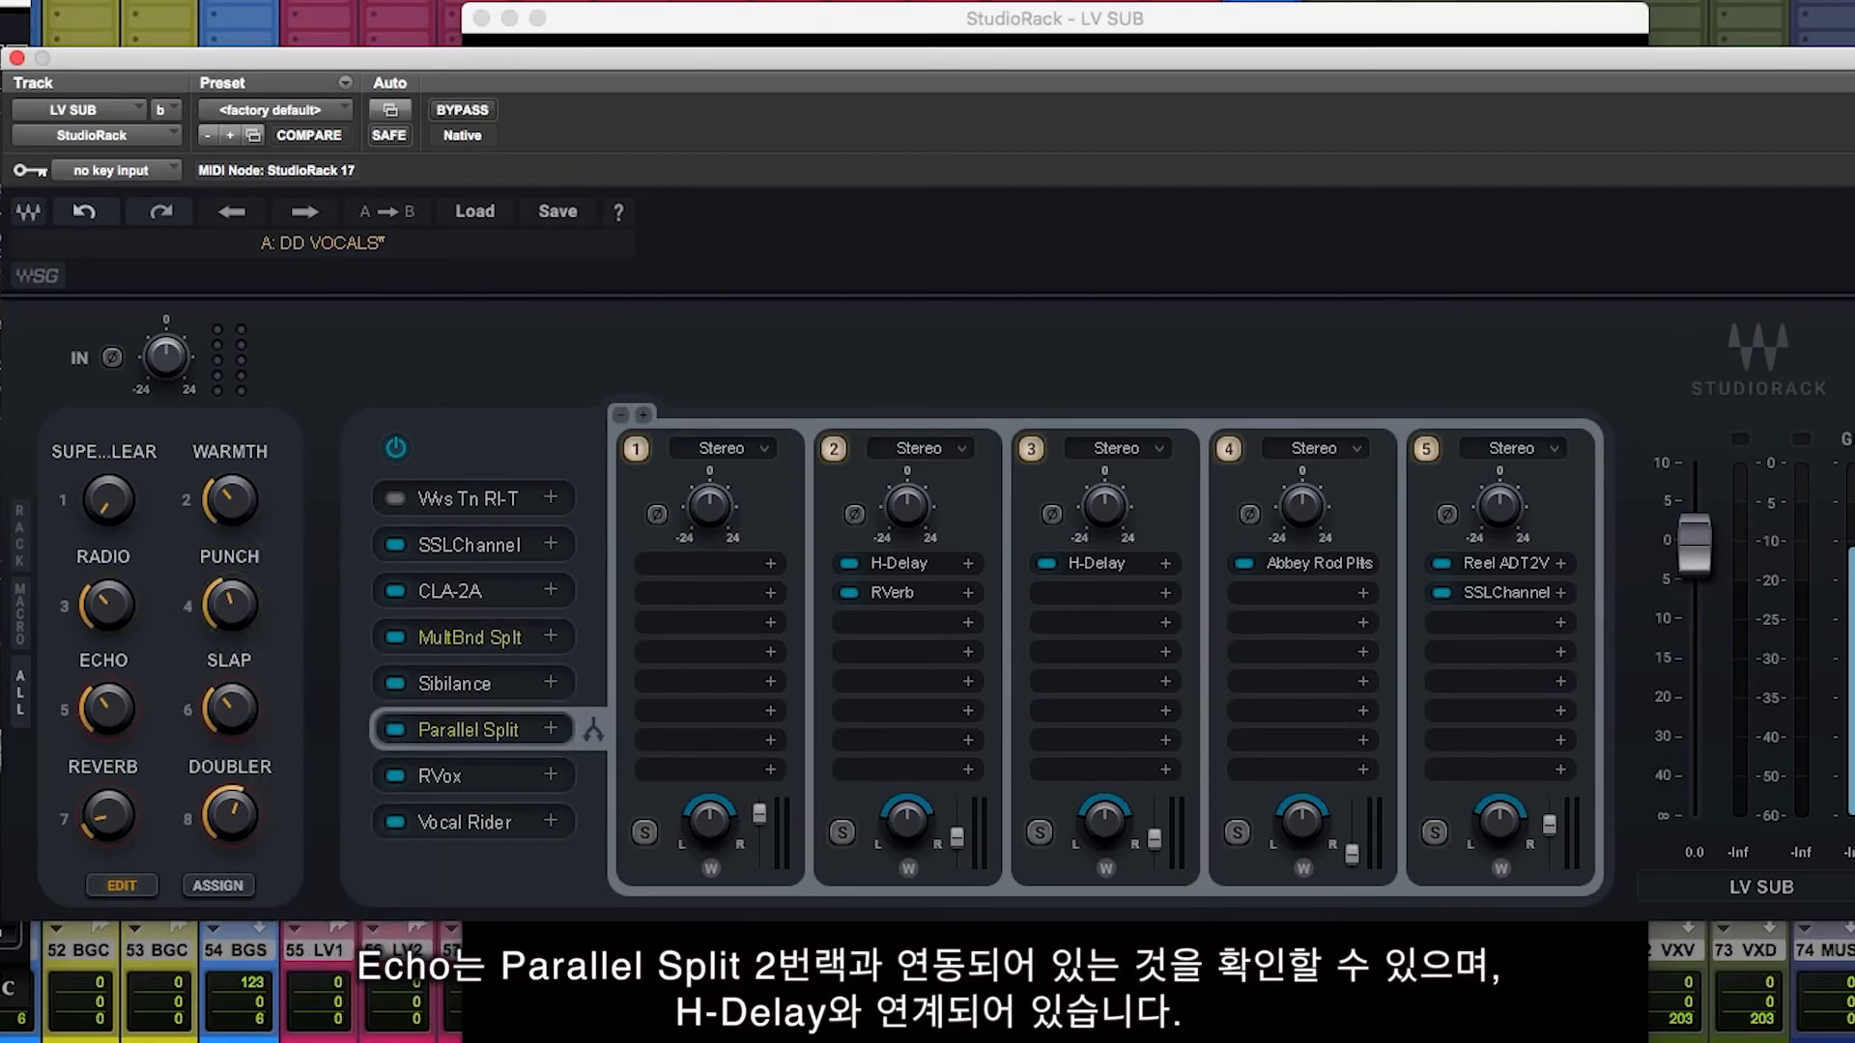
{"action": "left_click", "coordinate": [441, 777]}
{"action": "left_click_drag", "start_coordinate": [174, 497], "coordinate": [1005, 440]}
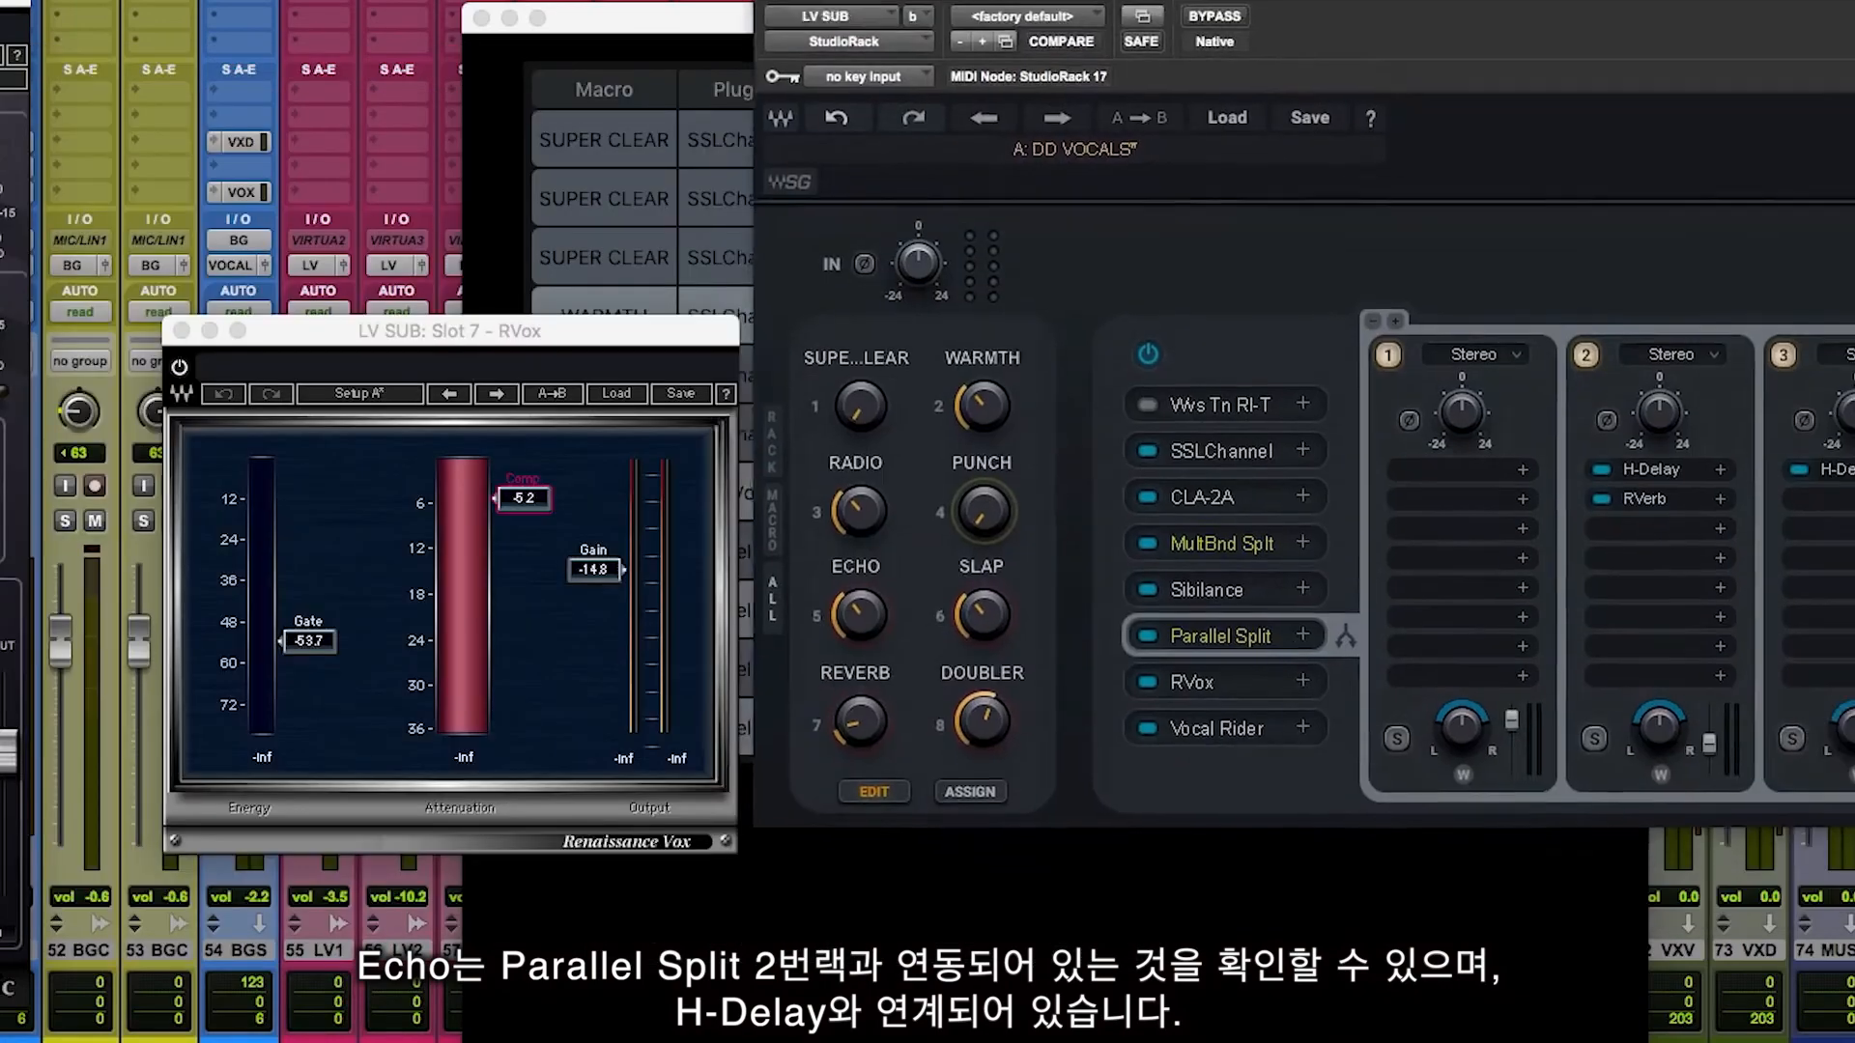
View the Echo macro's assignment options and turn the Echo macro down.
{"action": "right_click", "coordinate": [833, 580]}
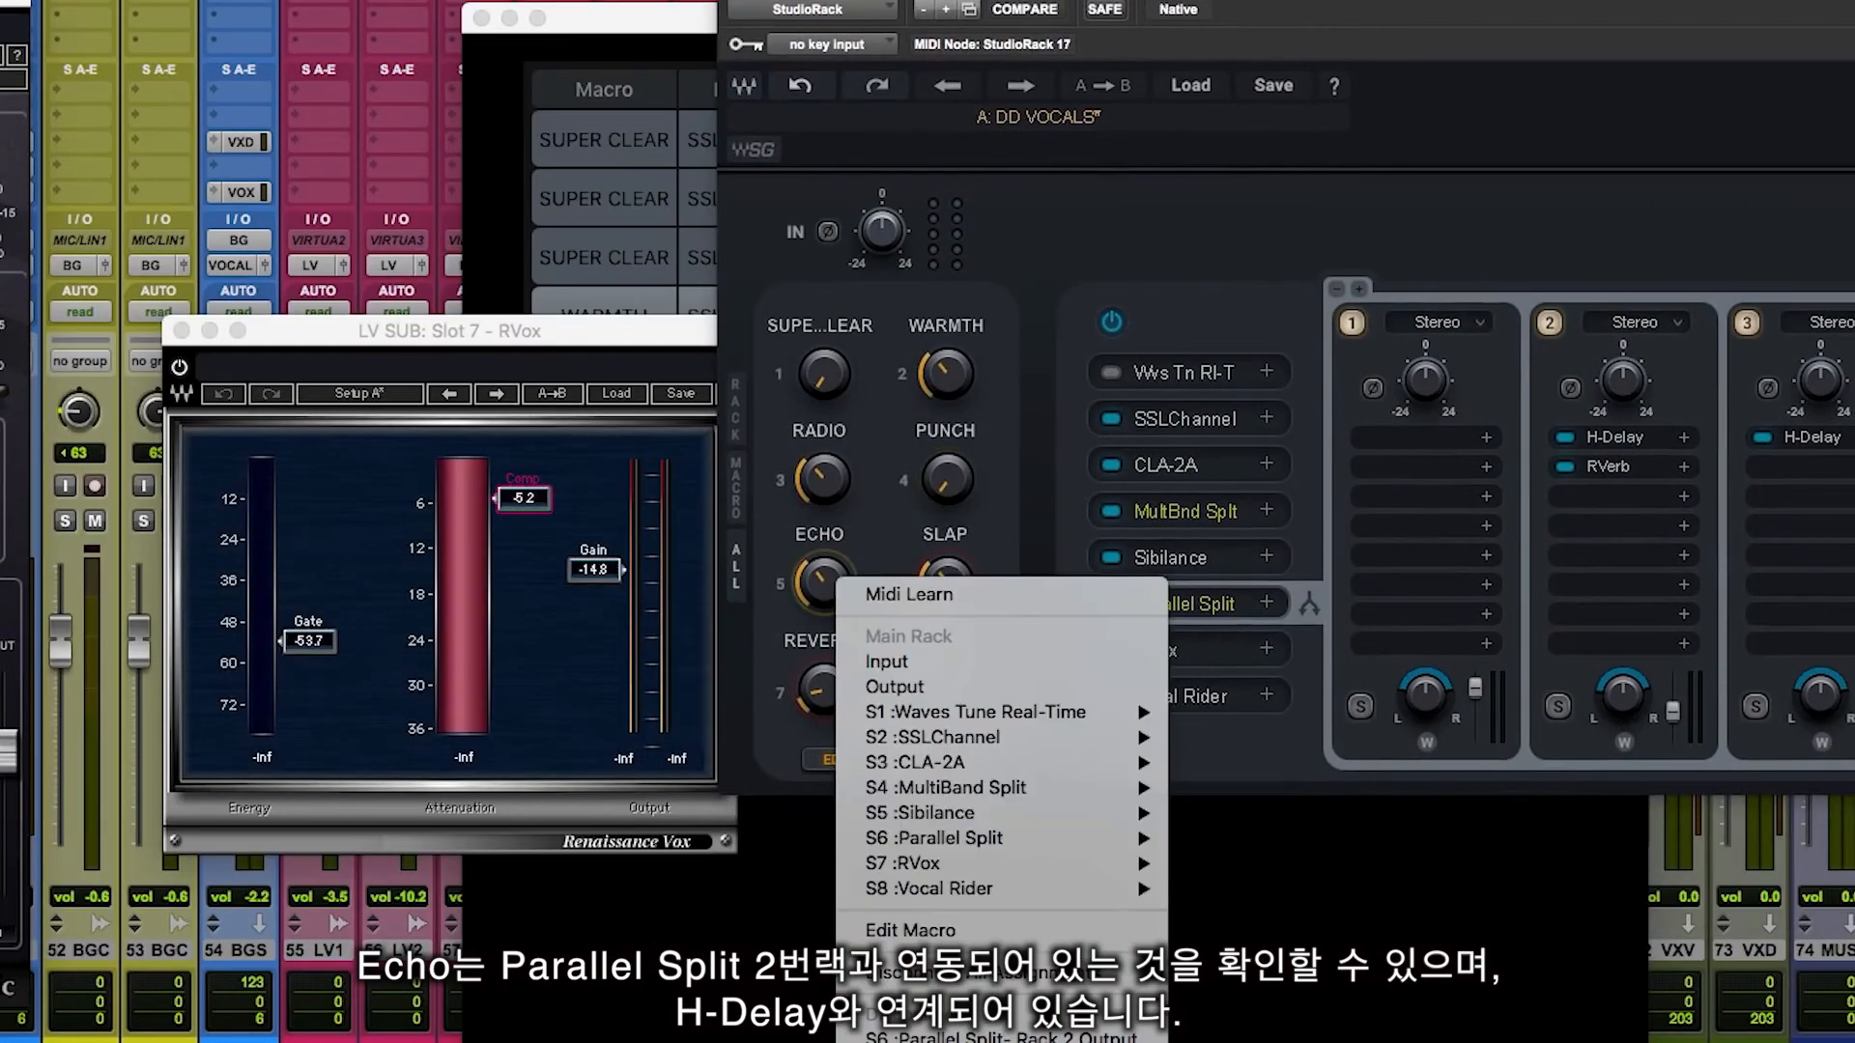
{"action": "key", "text": "Escape"}
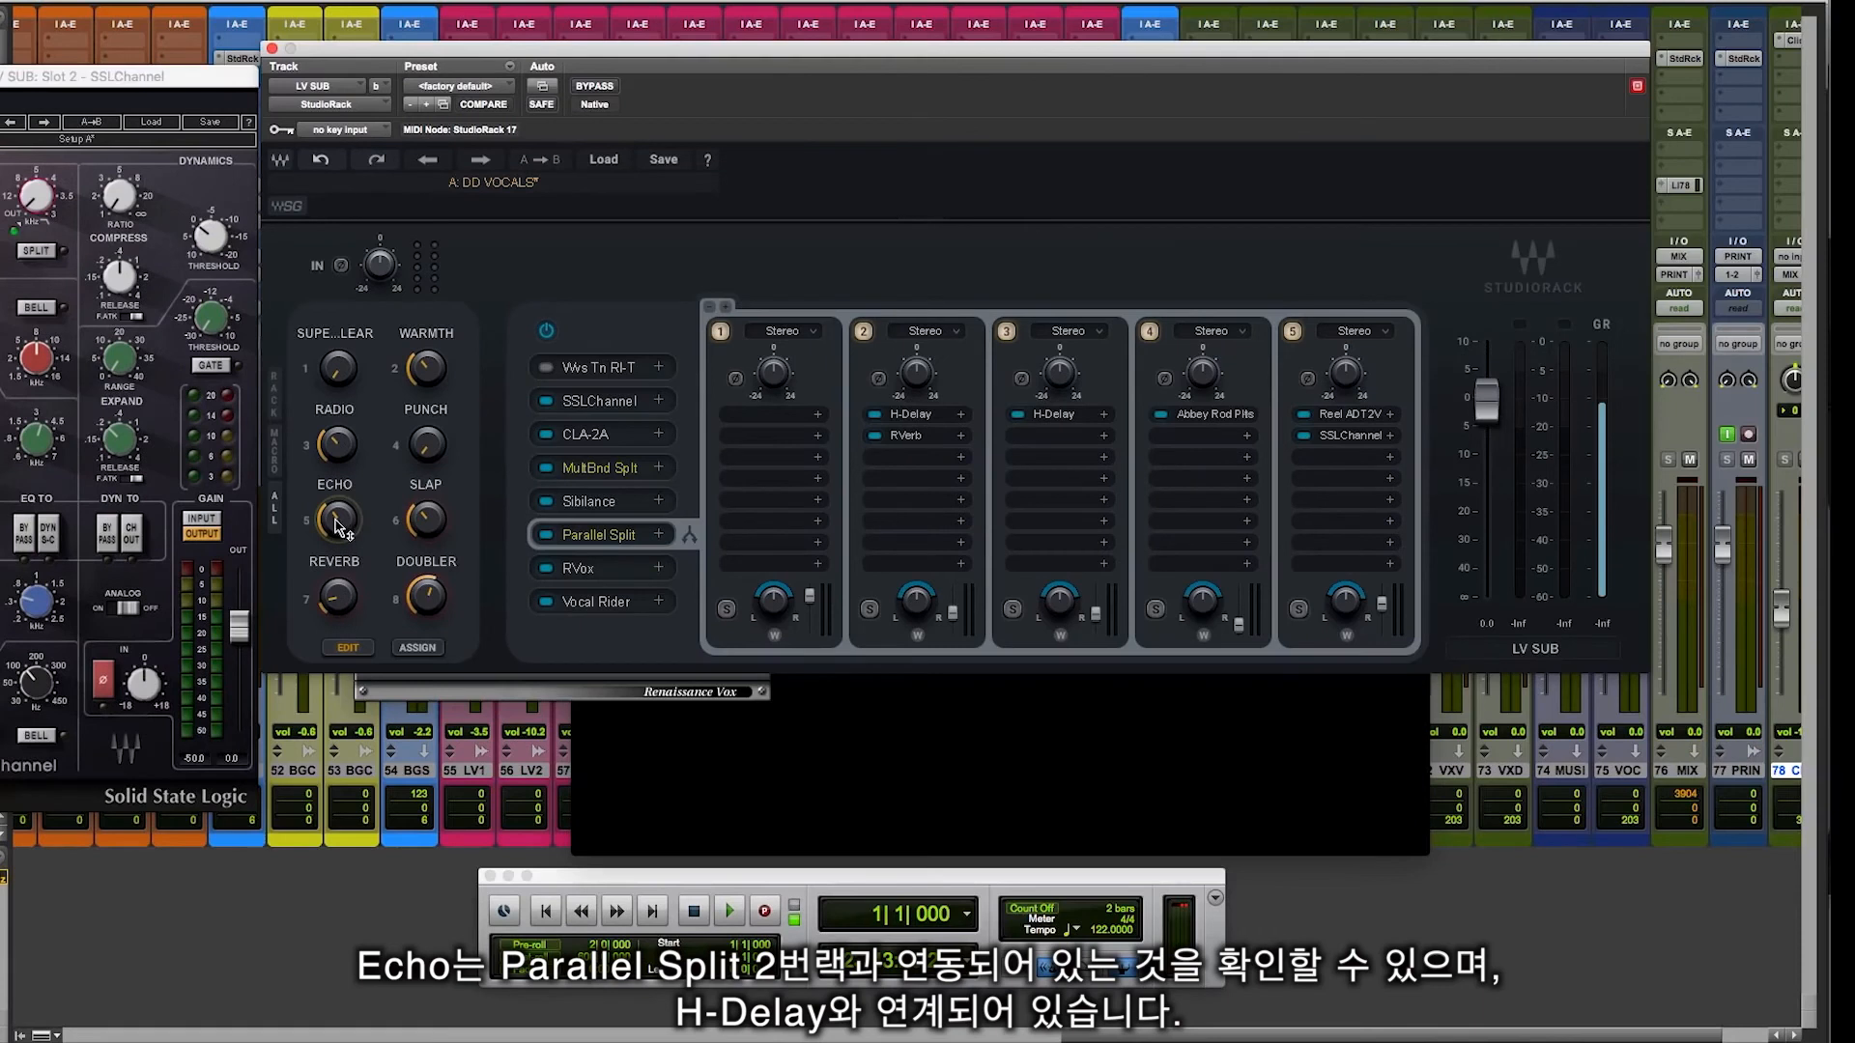
{"action": "mouse_move", "coordinate": [342, 525]}
{"action": "left_mouse_down"}
{"action": "mouse_move", "coordinate": [342, 543]}
{"action": "mouse_move", "coordinate": [343, 454]}
{"action": "mouse_move", "coordinate": [342, 526]}
{"action": "left_mouse_up"}
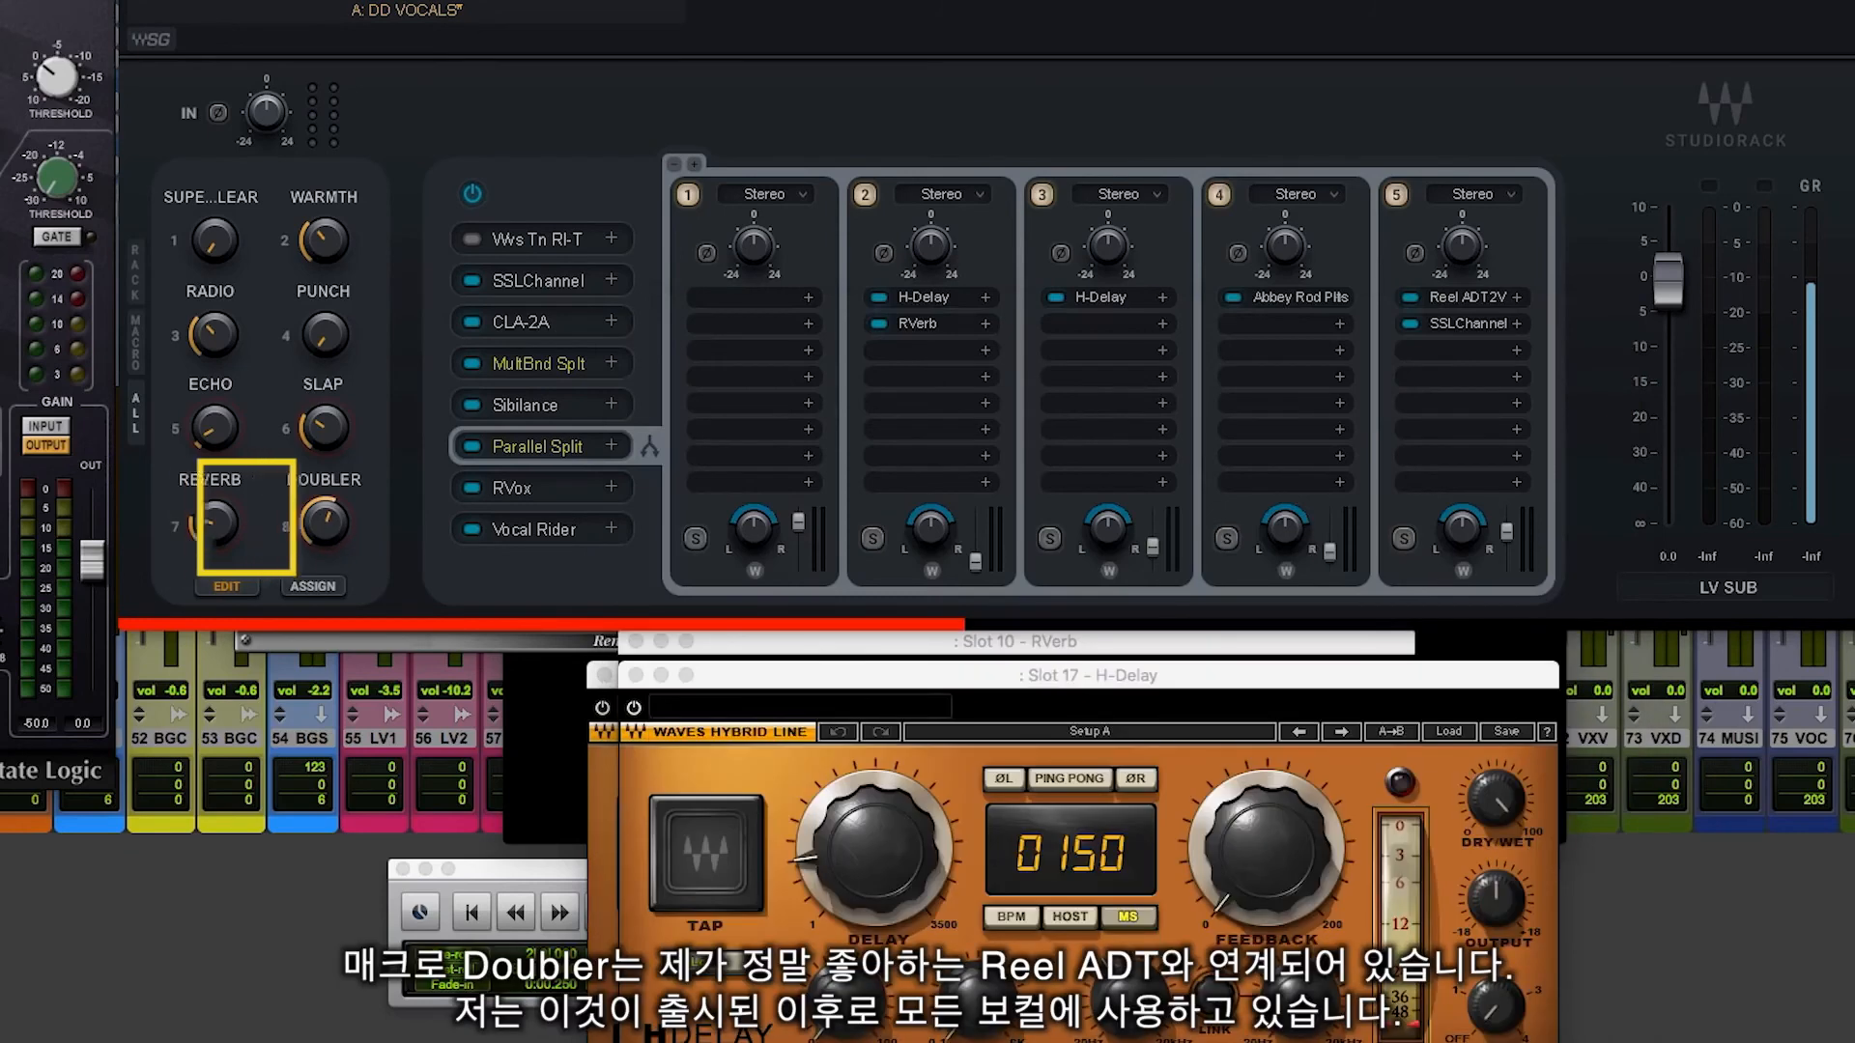
Raise the Doubler macro and close the SSLChannel window of parallel rack 5.
{"action": "mouse_move", "coordinate": [324, 524]}
{"action": "left_mouse_down"}
{"action": "mouse_move", "coordinate": [324, 565]}
{"action": "mouse_move", "coordinate": [324, 512]}
{"action": "left_mouse_up"}
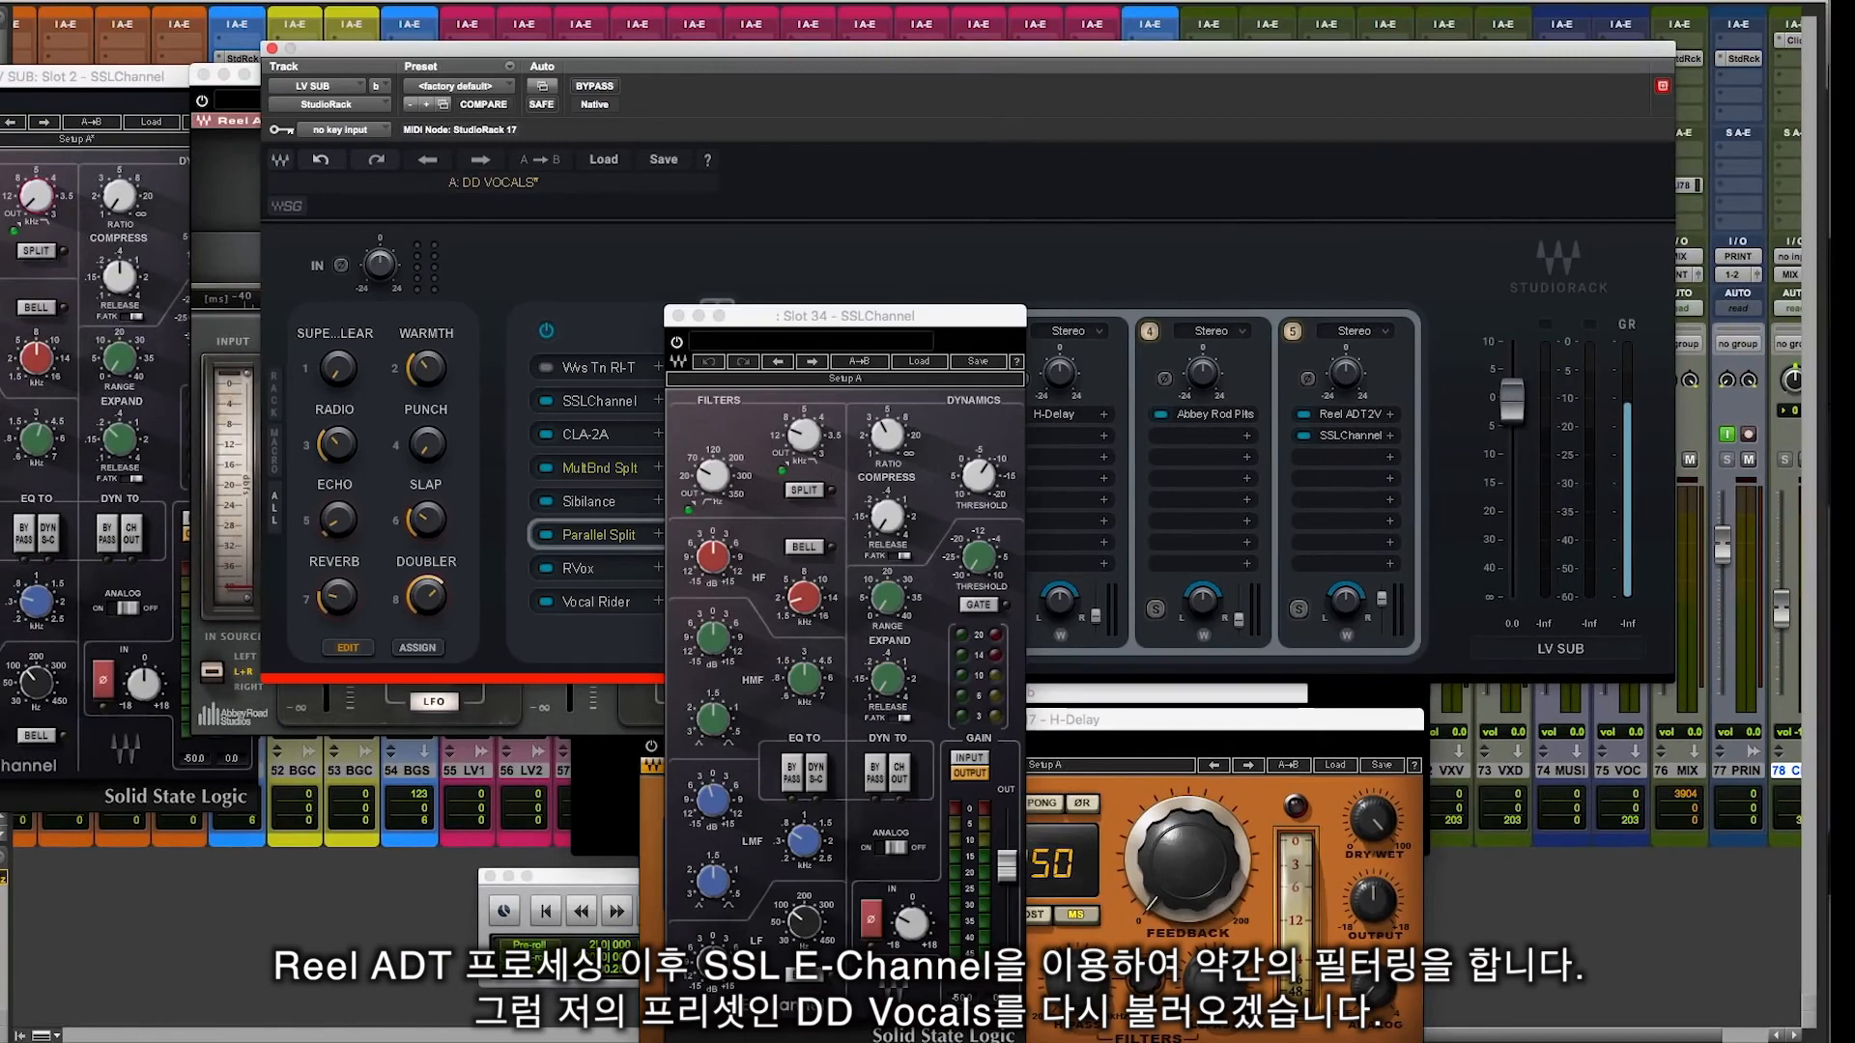
{"action": "left_click", "coordinate": [678, 316]}
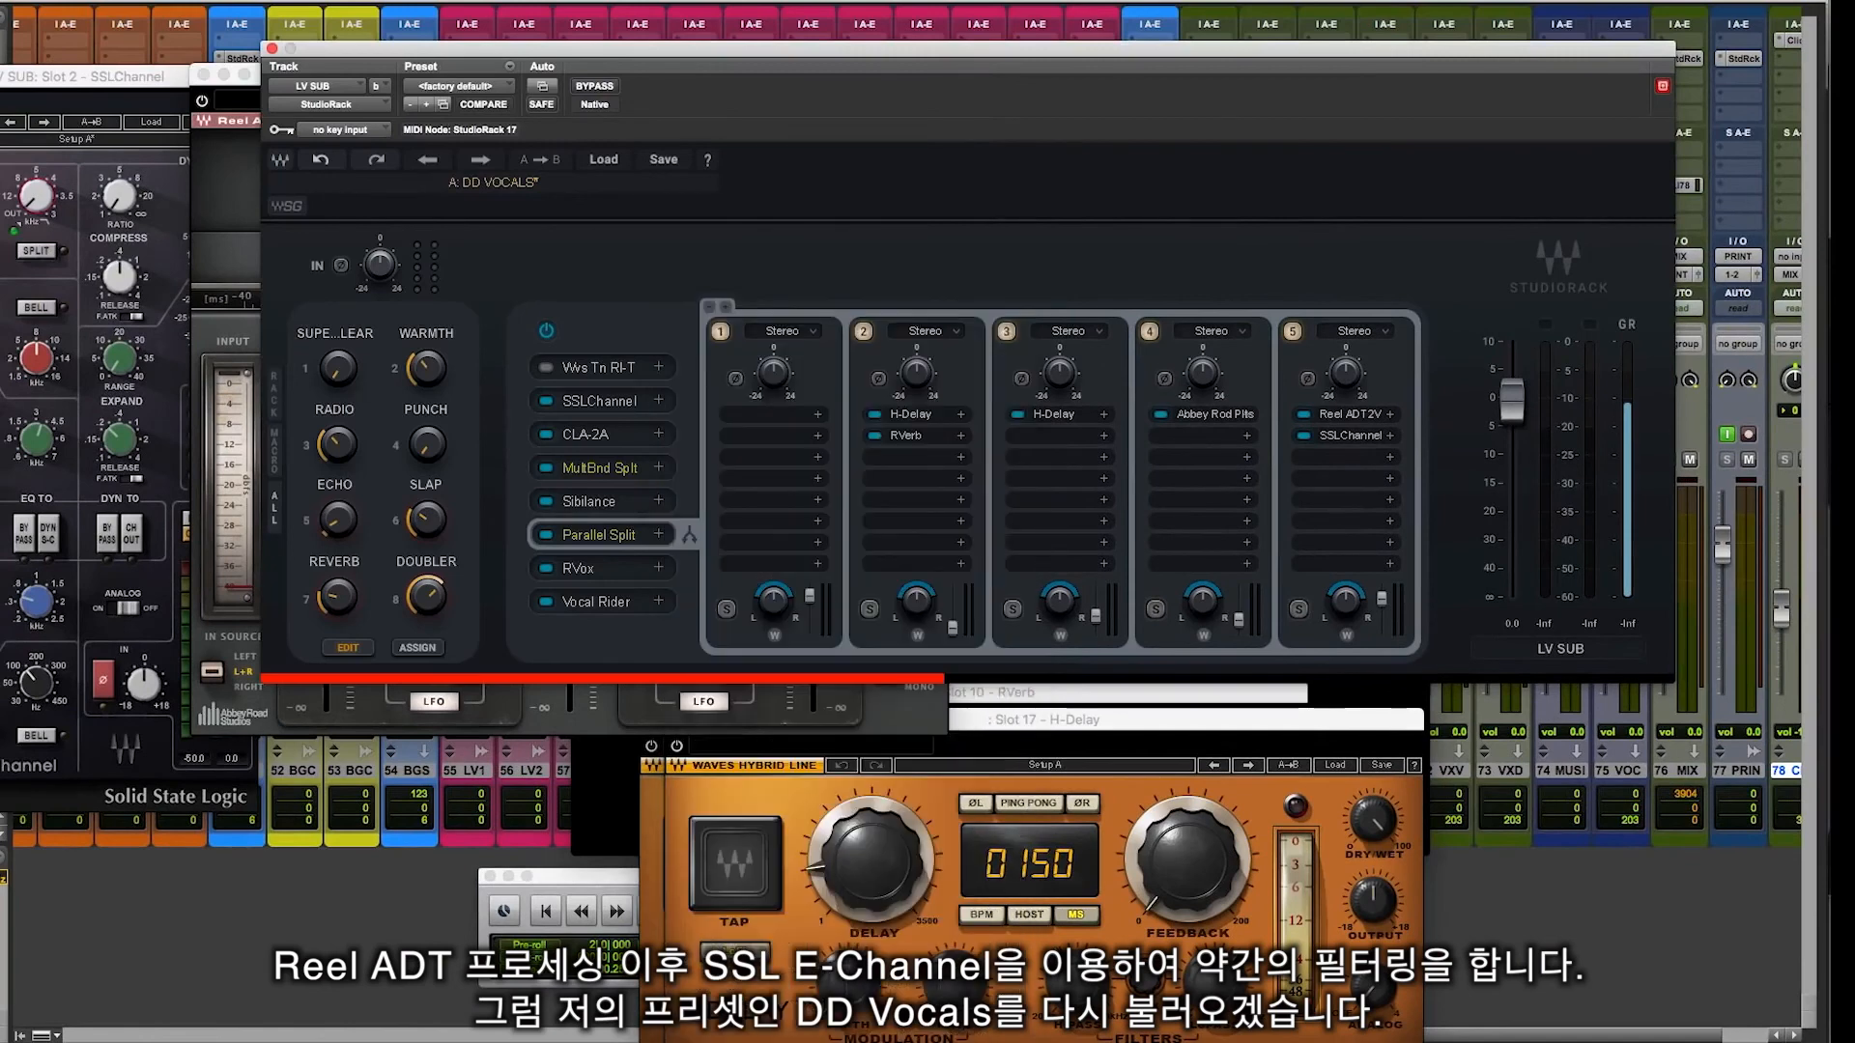
Look through StudioRack's preset saving and loading options, including the DD VOCALS entry and the deletion choices for user presets.
{"action": "left_click", "coordinate": [664, 159]}
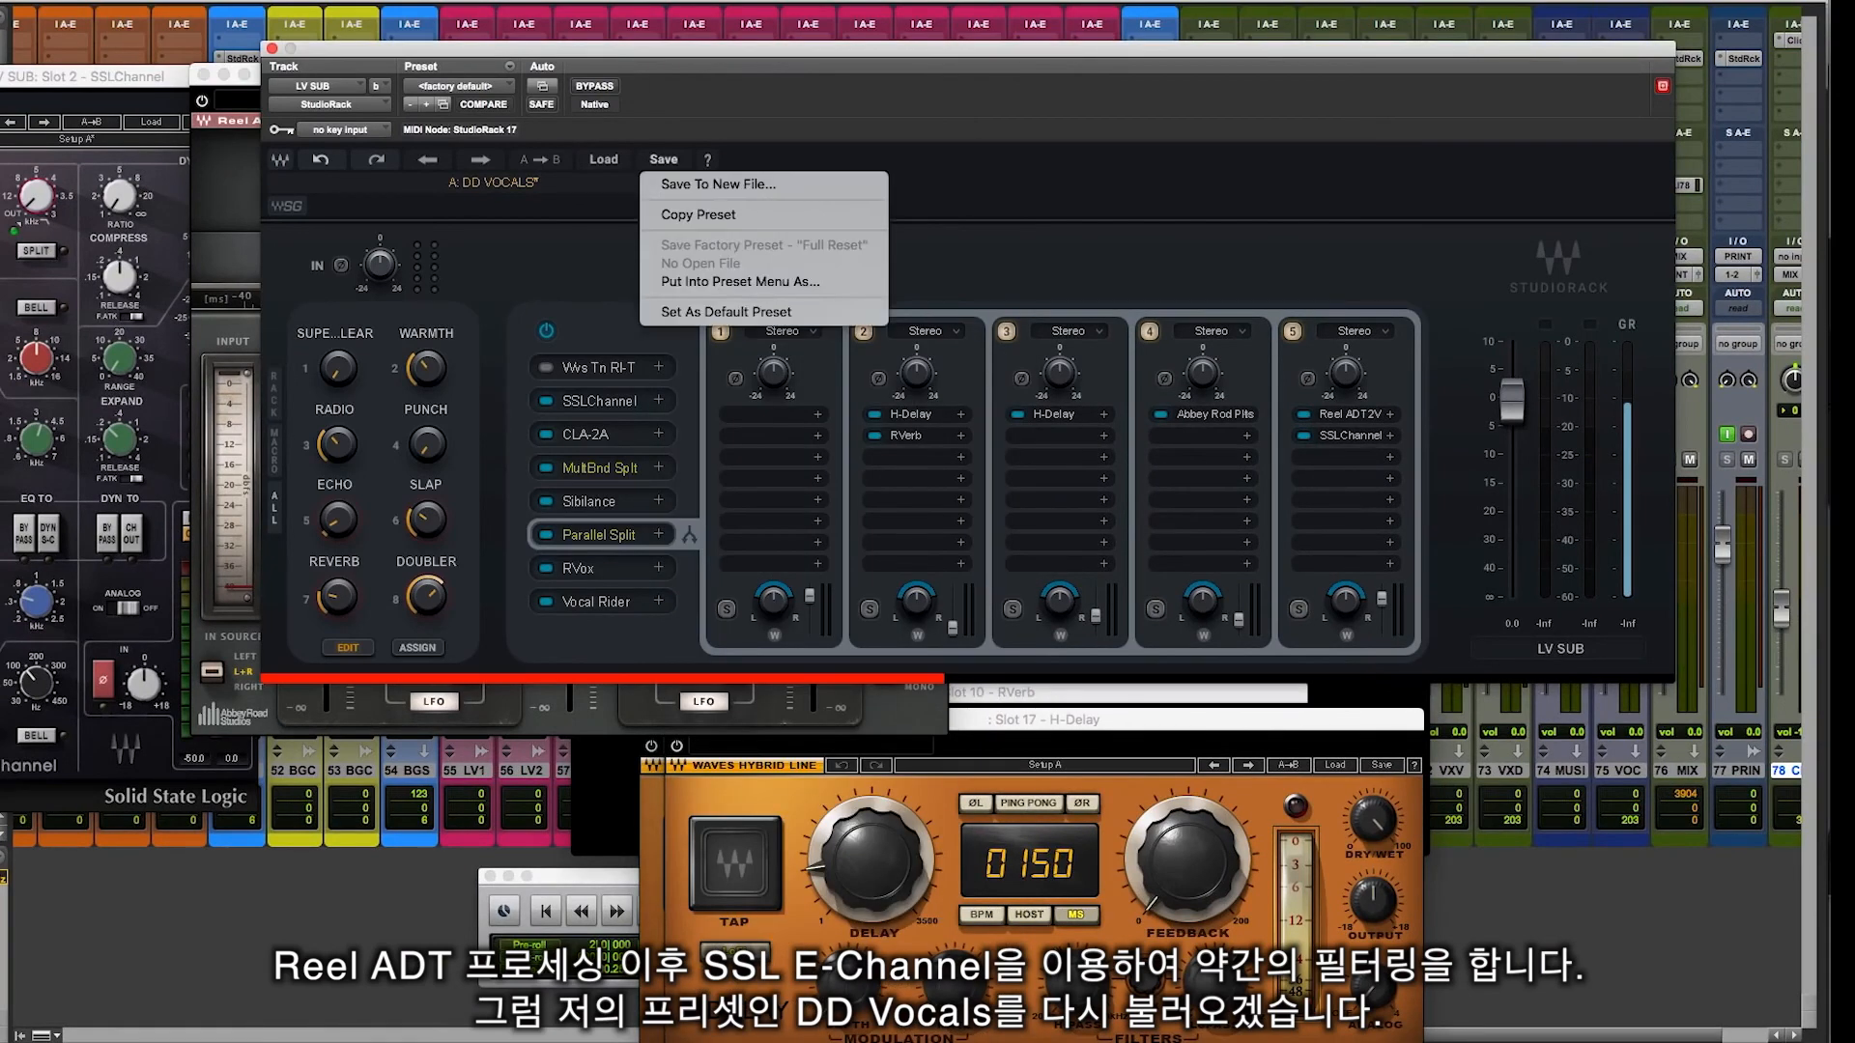
{"action": "left_click", "coordinate": [604, 160]}
{"action": "left_click", "coordinate": [604, 159]}
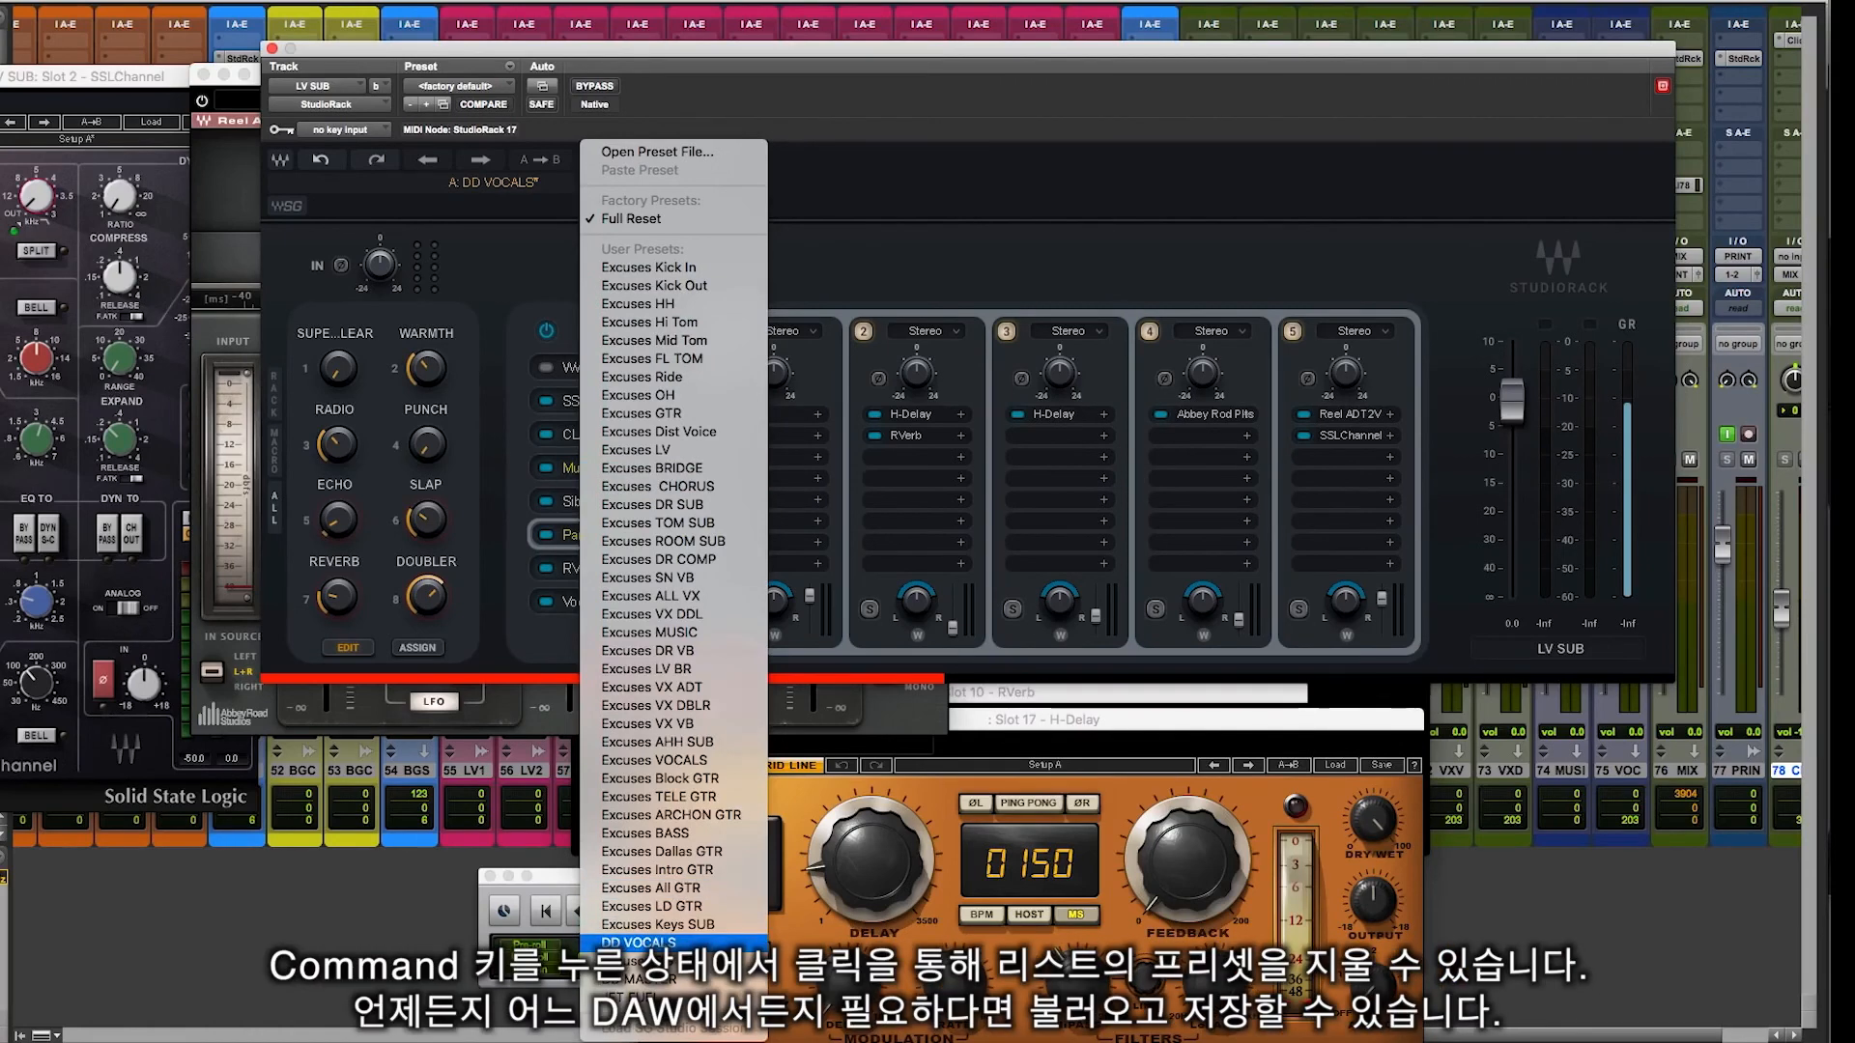
{"action": "key", "text": "Escape"}
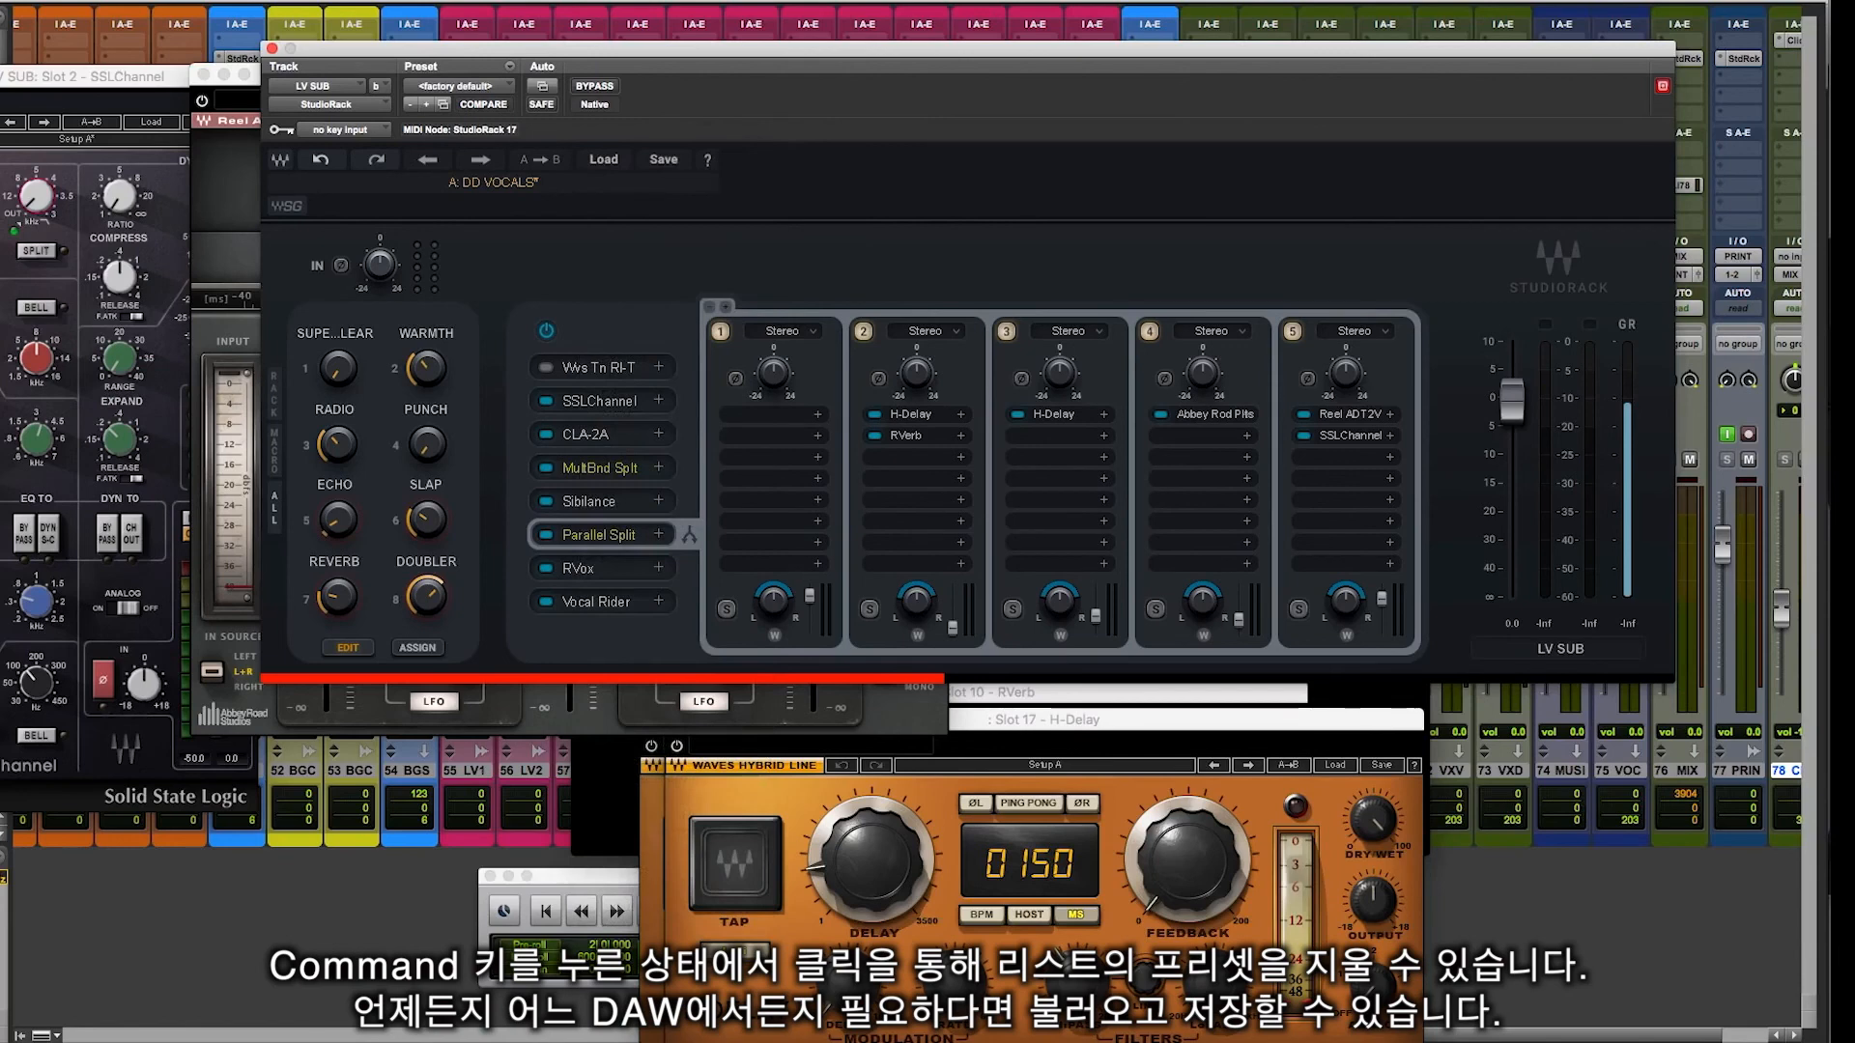
{"action": "left_click", "coordinate": [604, 159], "text": "super"}
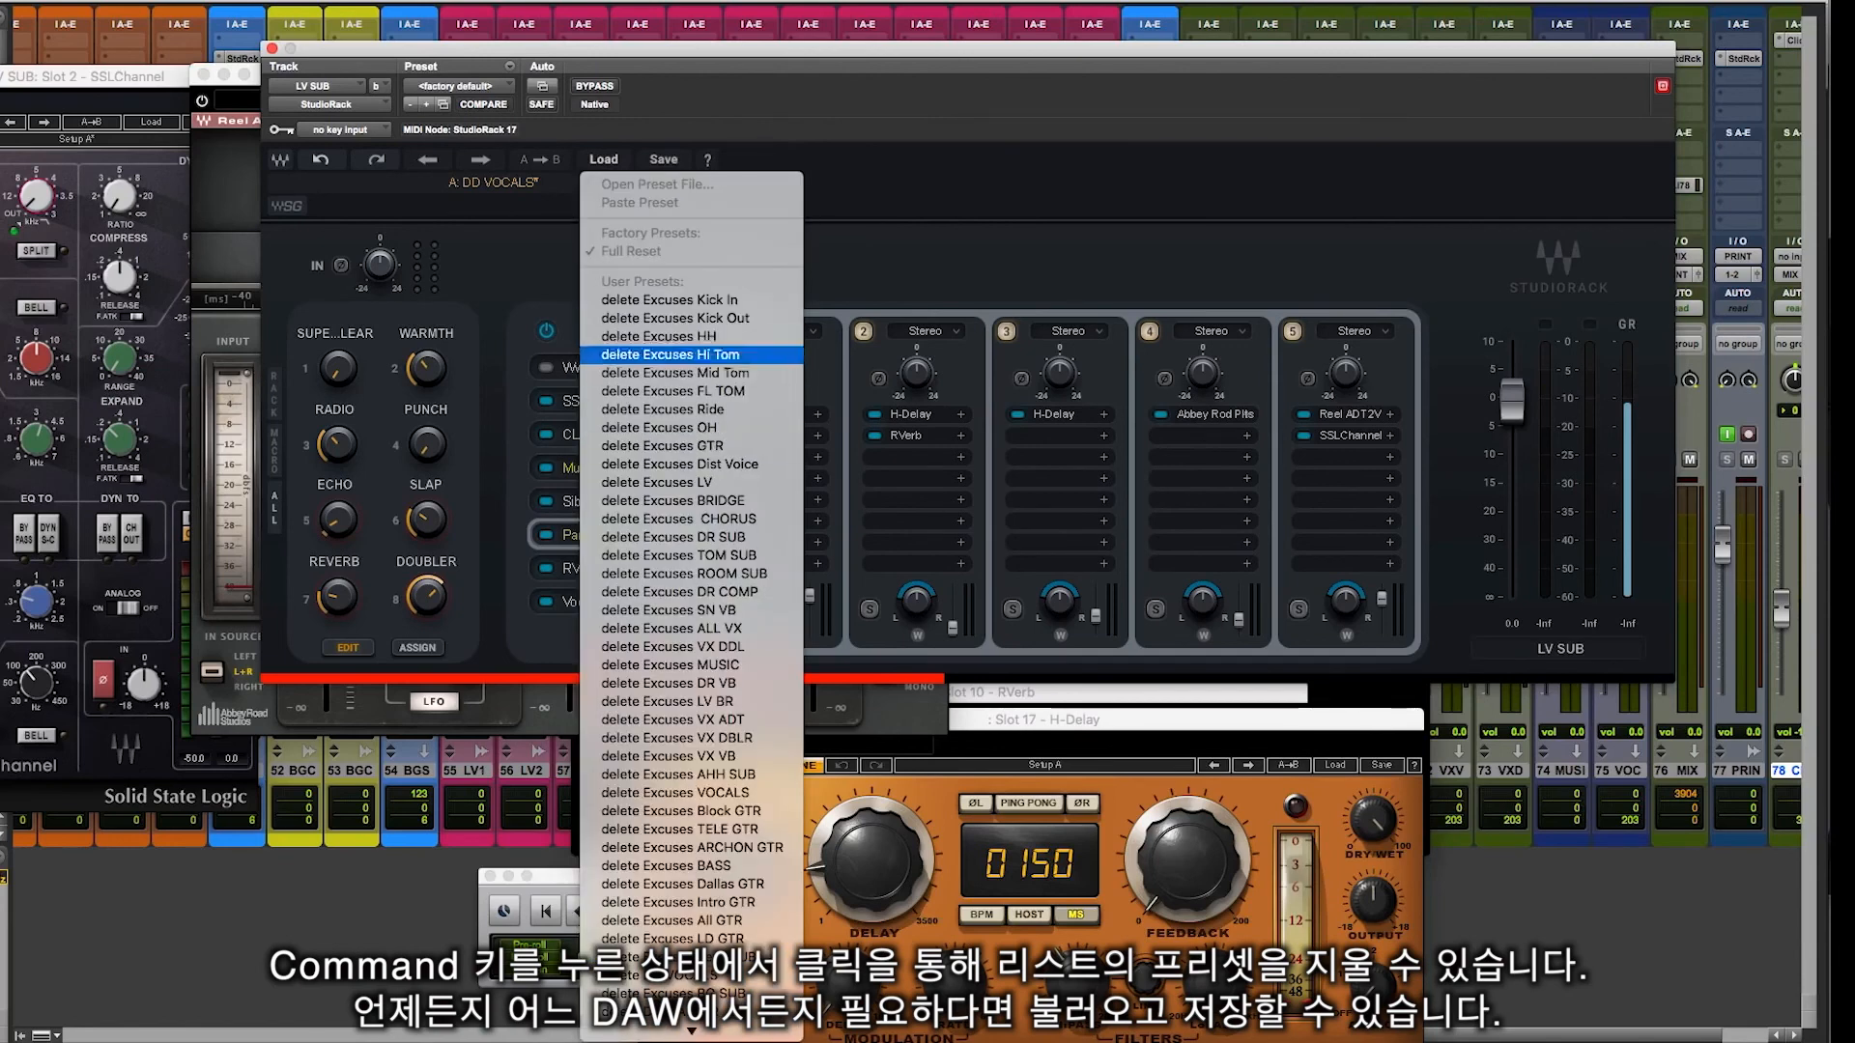
{"action": "key", "text": "Escape"}
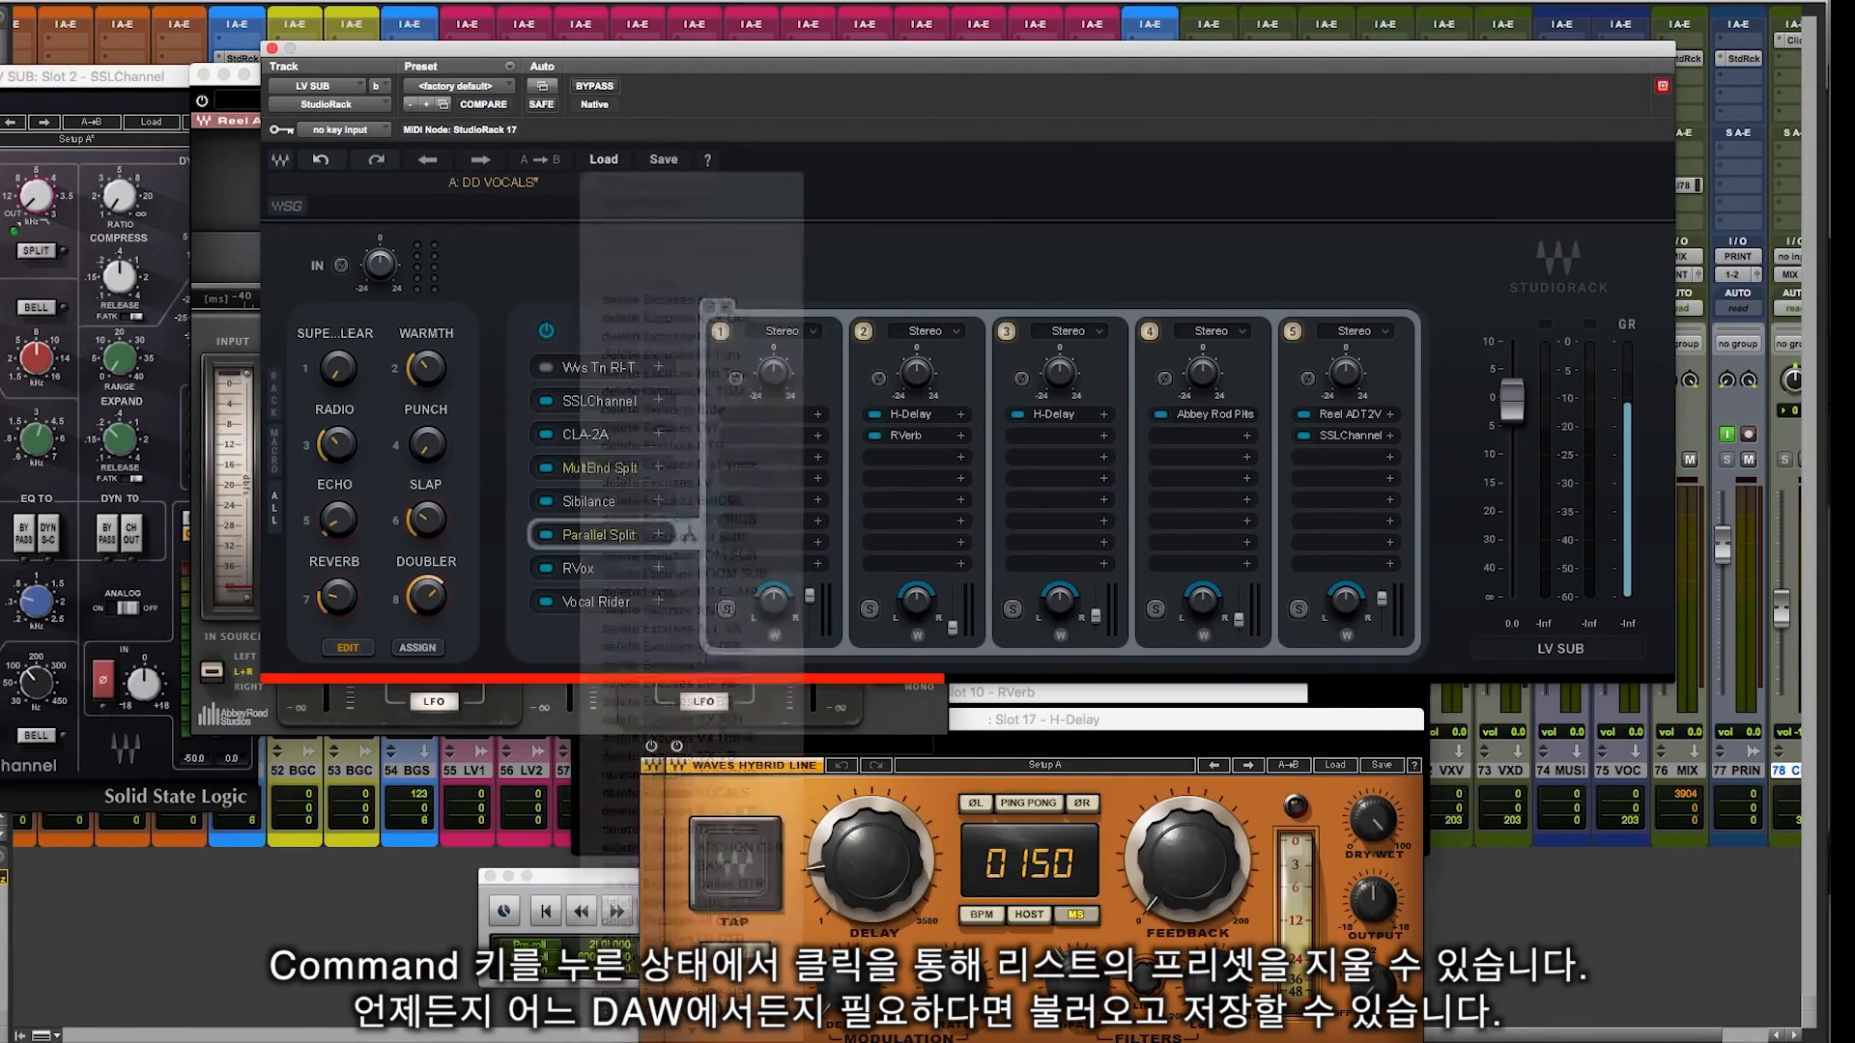